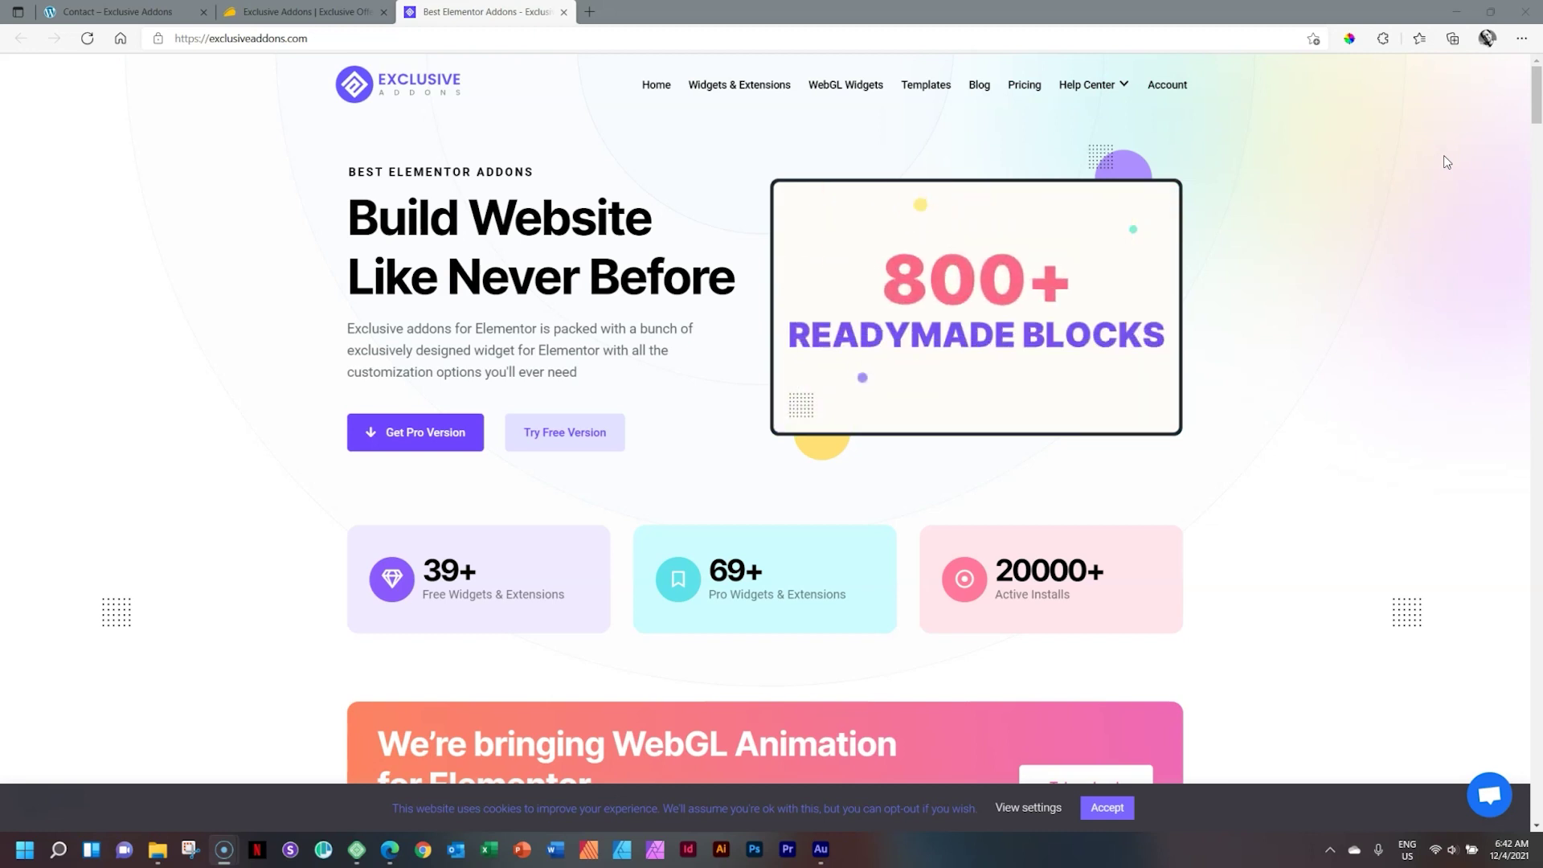
Compare the annual and lifetime plans on the Exclusive Addons pricing page with the AppSumo deal plans, and close the AppSumo page
{"action": "left_click", "coordinate": [308, 12]}
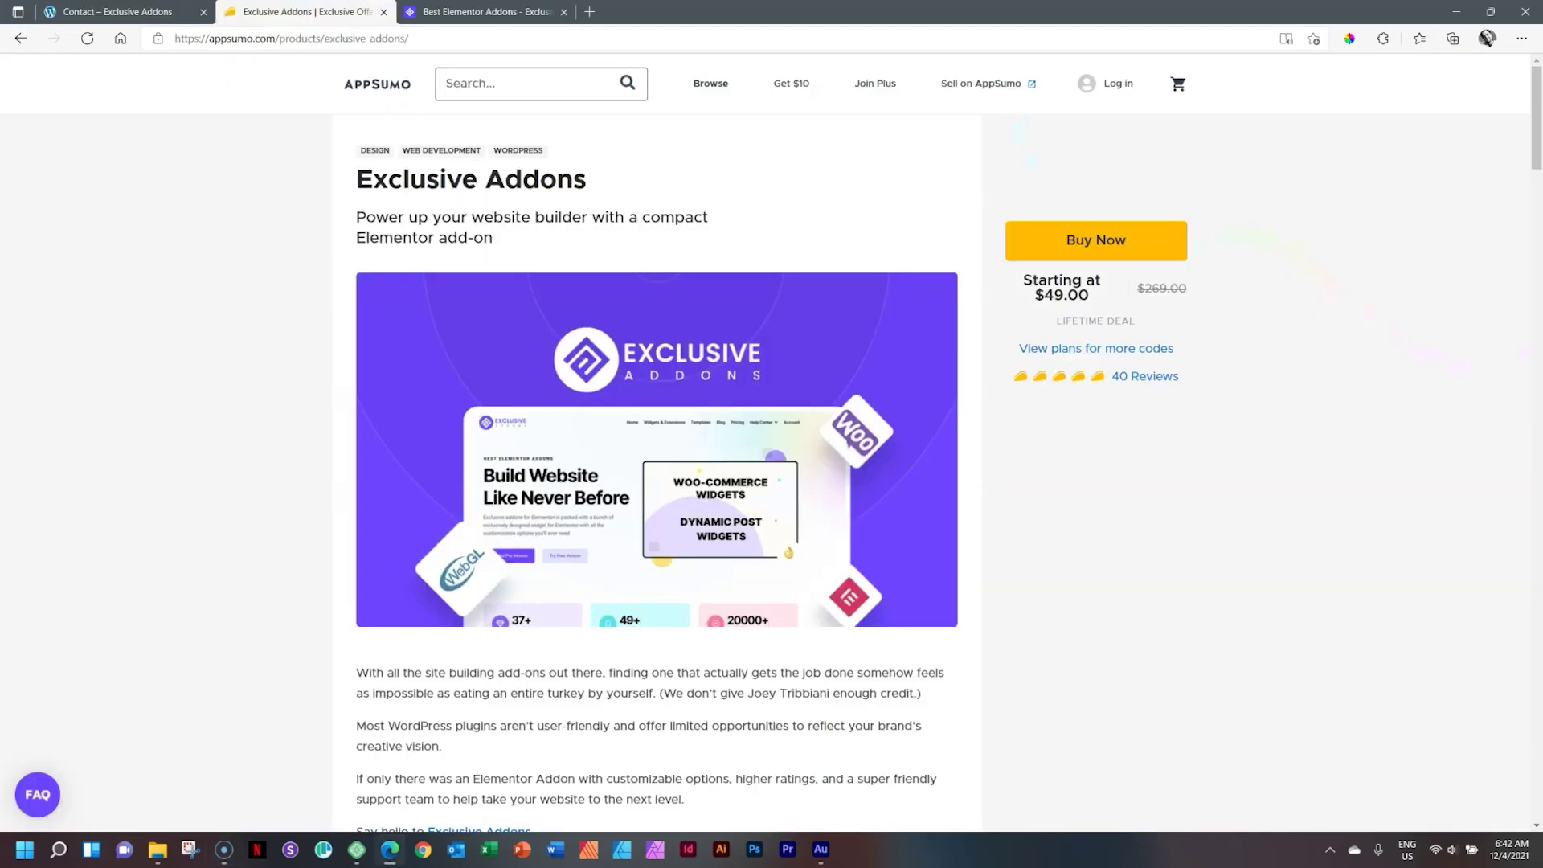
{"action": "left_click", "coordinate": [531, 12]}
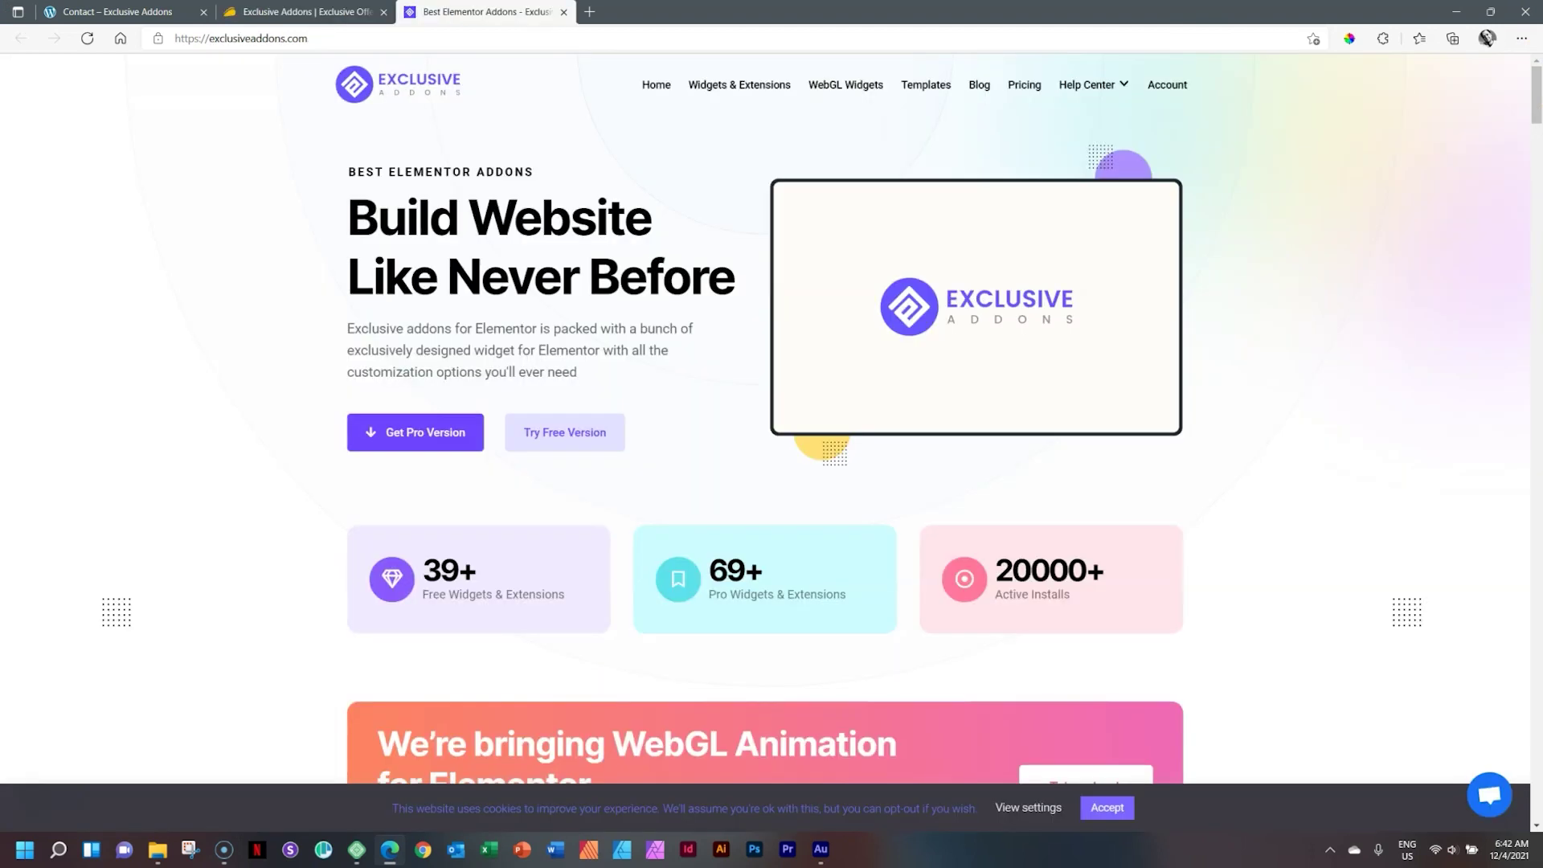
{"action": "left_click", "coordinate": [1015, 87]}
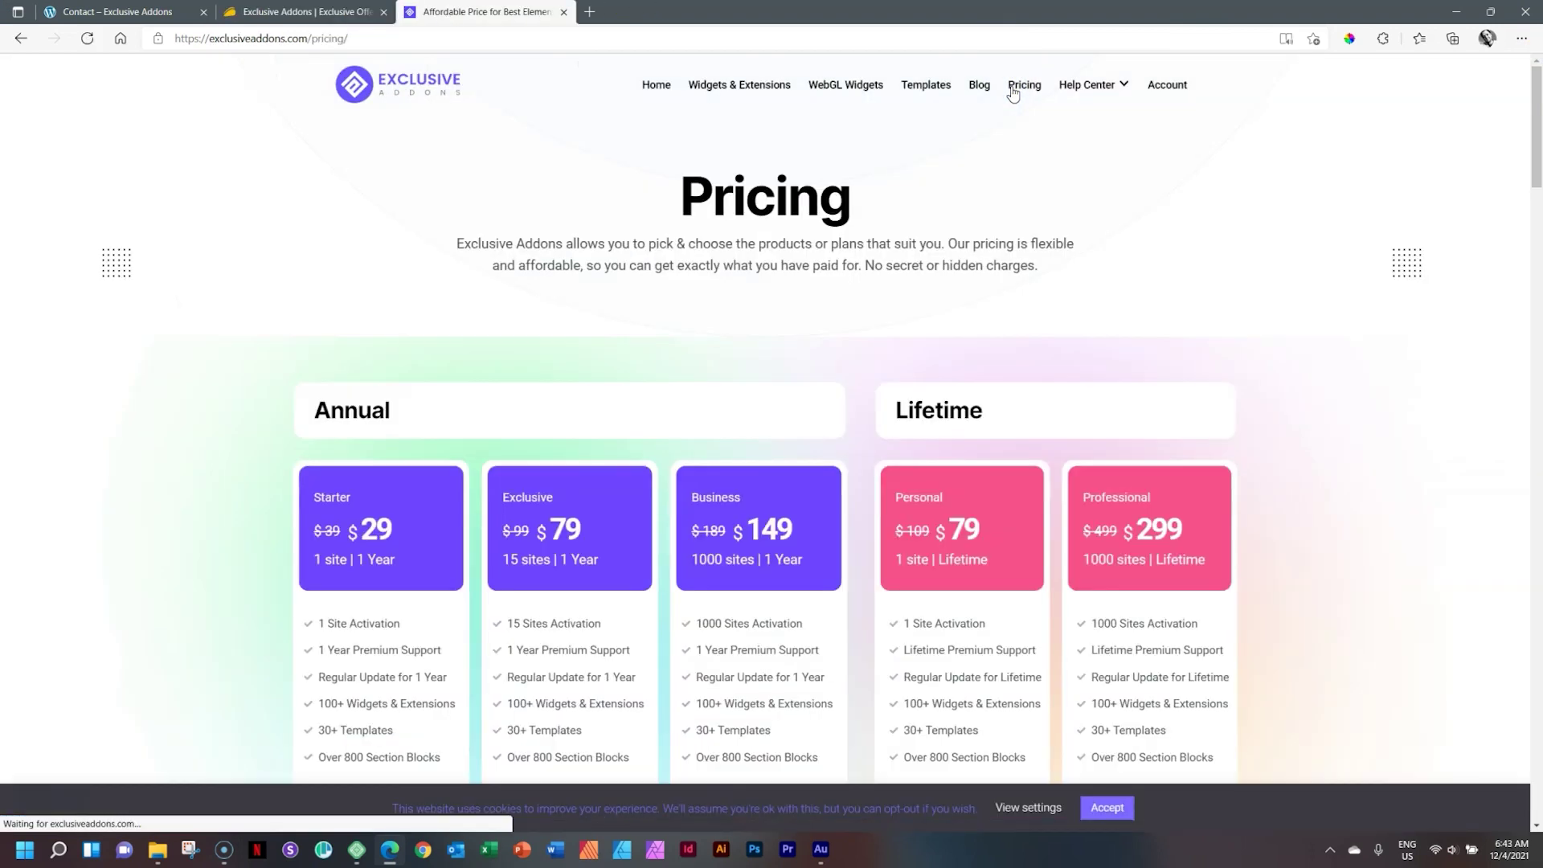
{"action": "left_click_drag", "start_coordinate": [1537, 112], "coordinate": [1536, 142]}
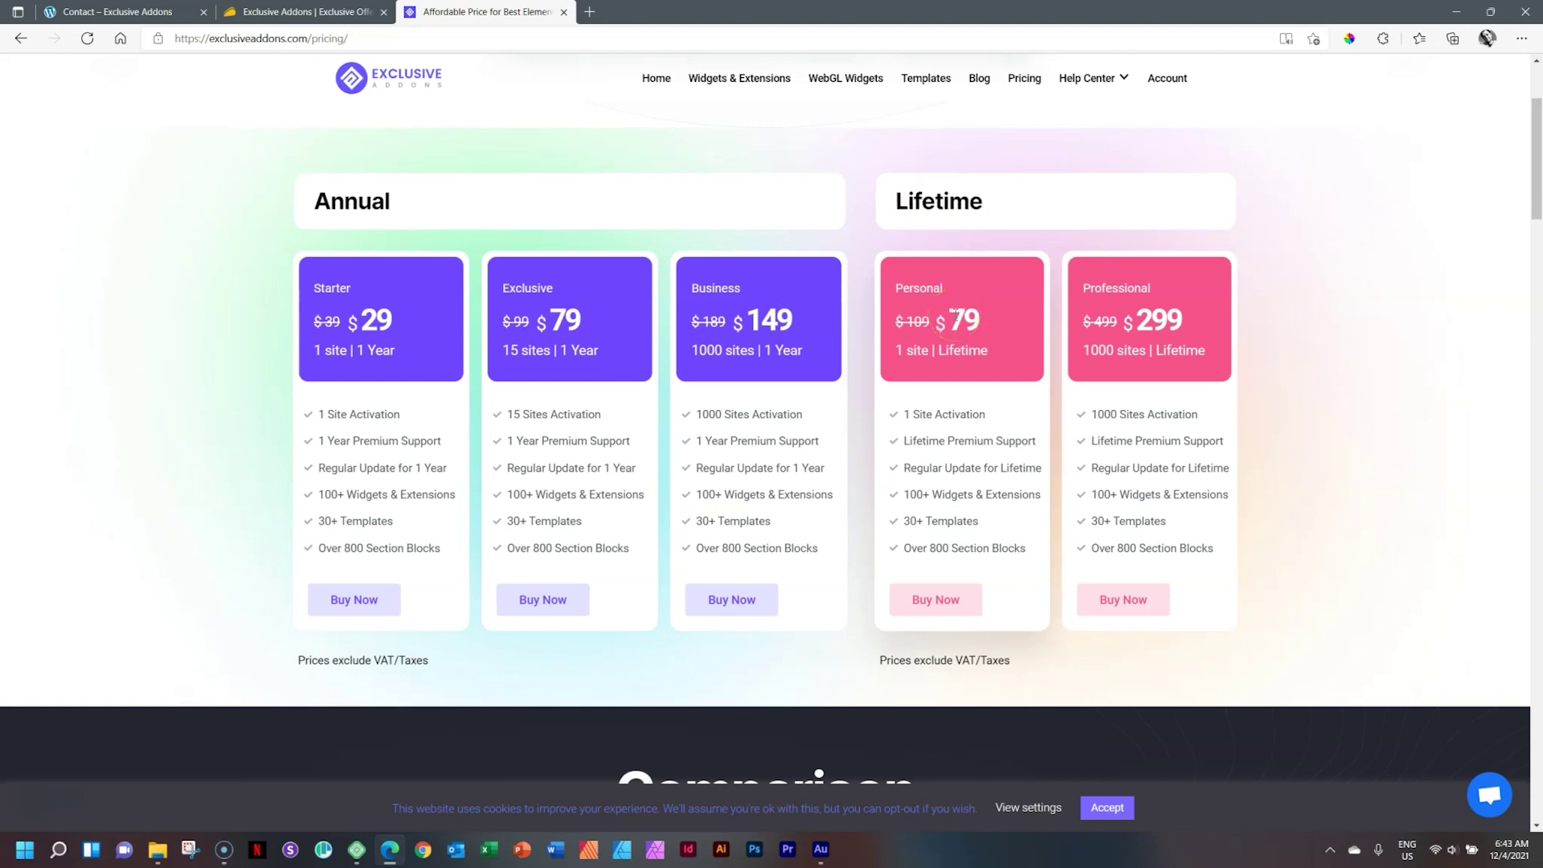
{"action": "left_click", "coordinate": [241, 11]}
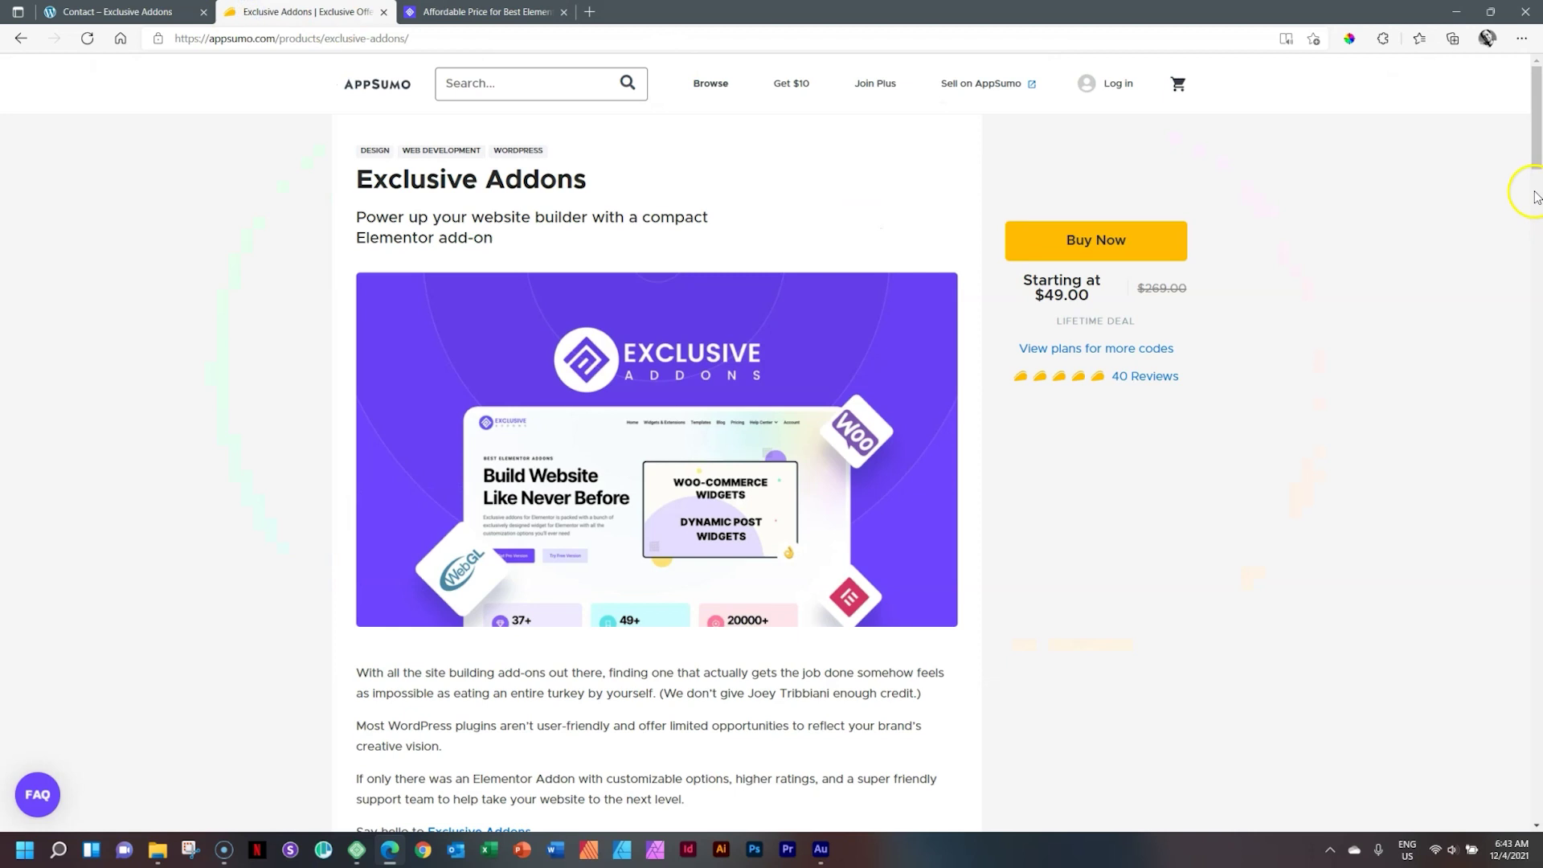
{"action": "left_click_drag", "start_coordinate": [1536, 155], "coordinate": [1536, 689]}
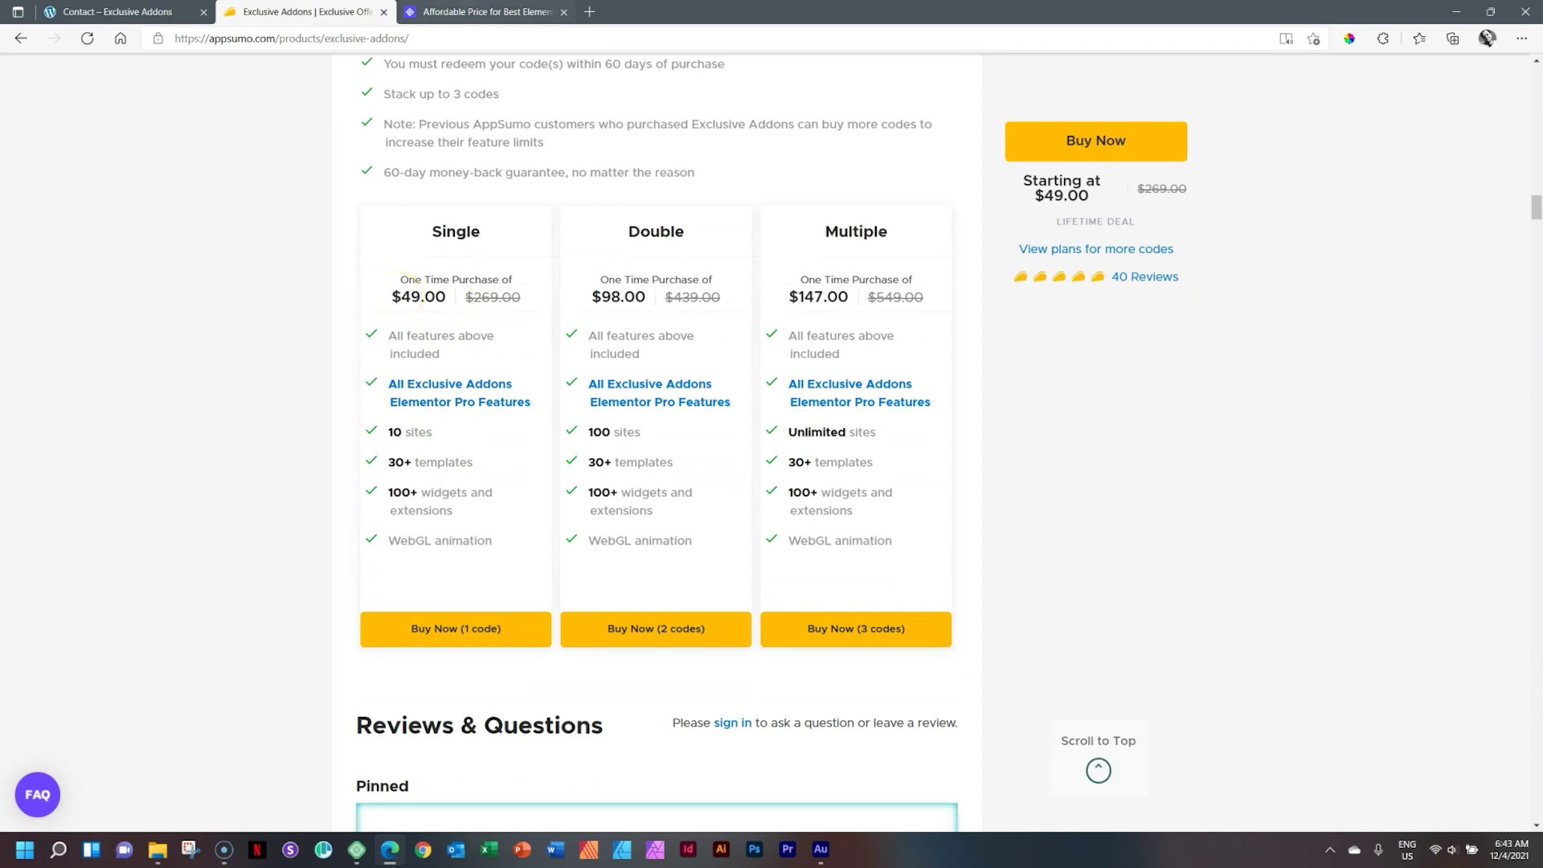
{"action": "left_click", "coordinate": [486, 12]}
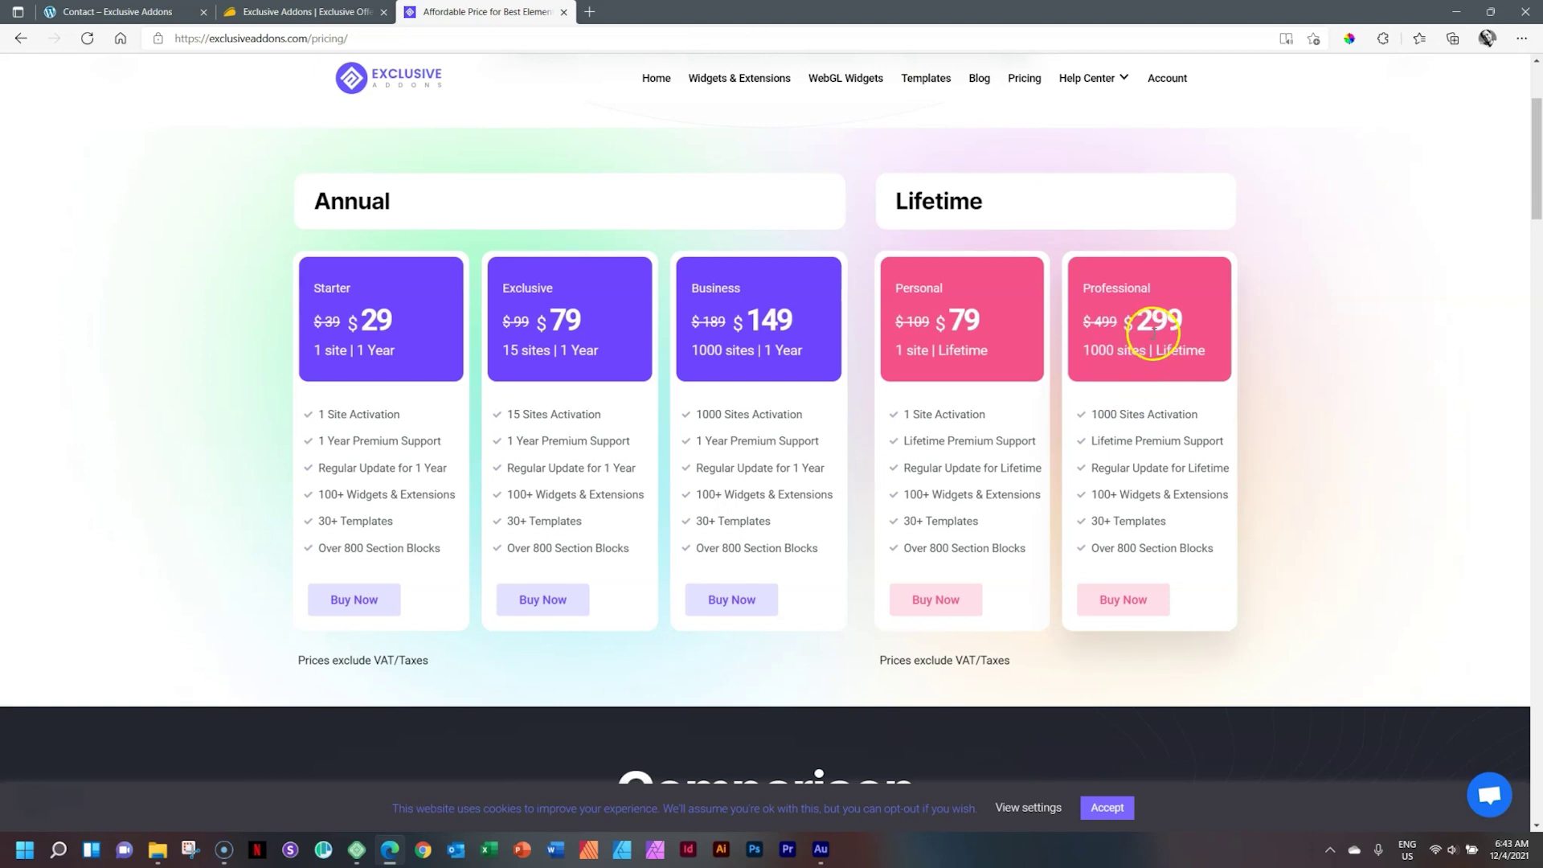
{"action": "left_click", "coordinate": [302, 12]}
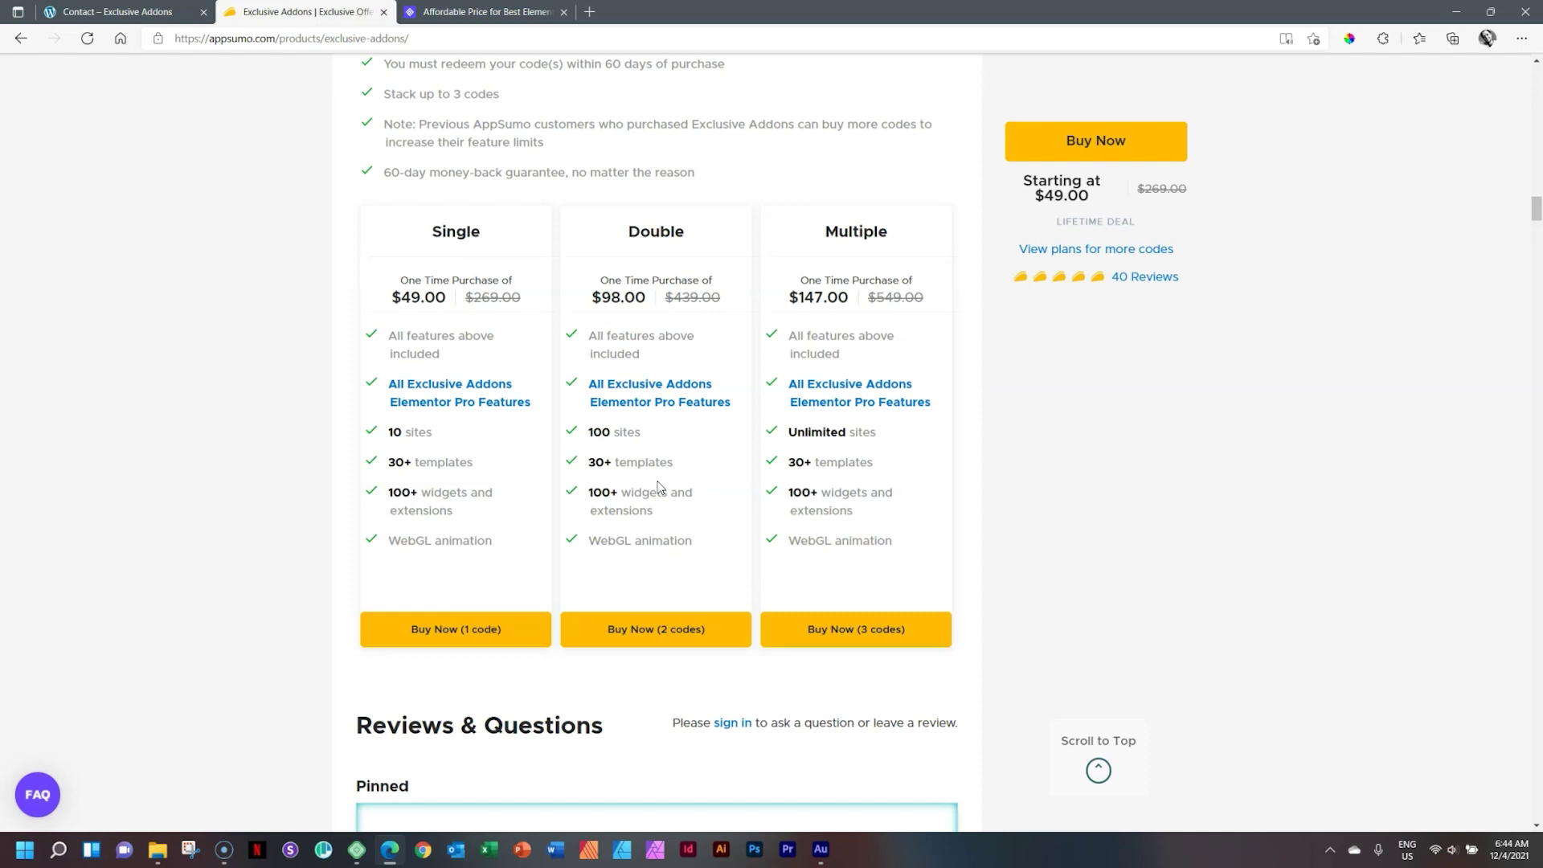
{"action": "key", "text": "ctrl+w"}
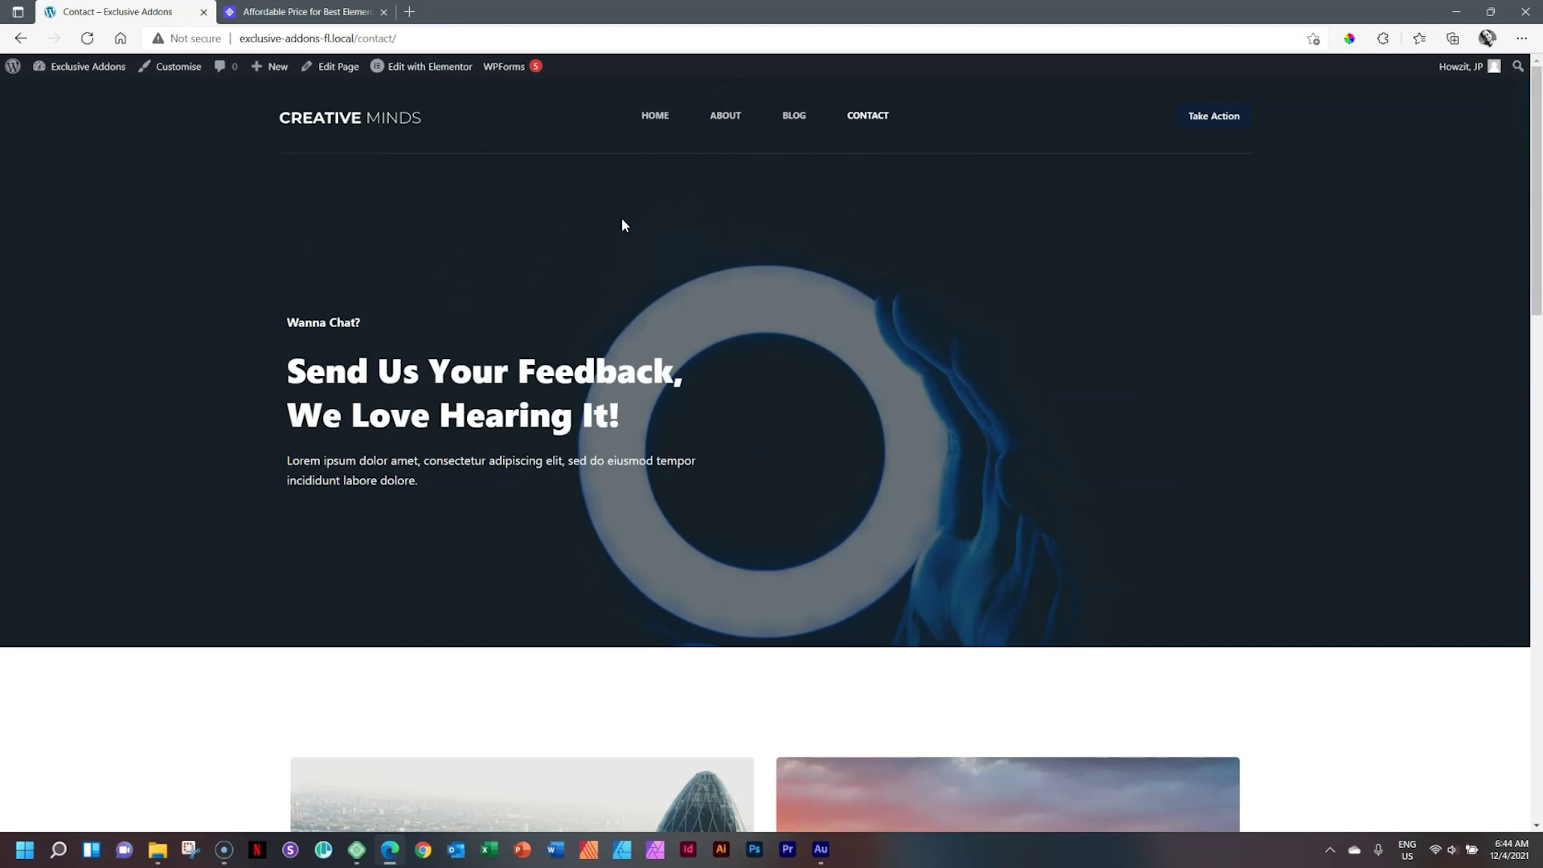
View the Creative Minds demo site's home page and open its blog page
{"action": "left_click", "coordinate": [655, 116]}
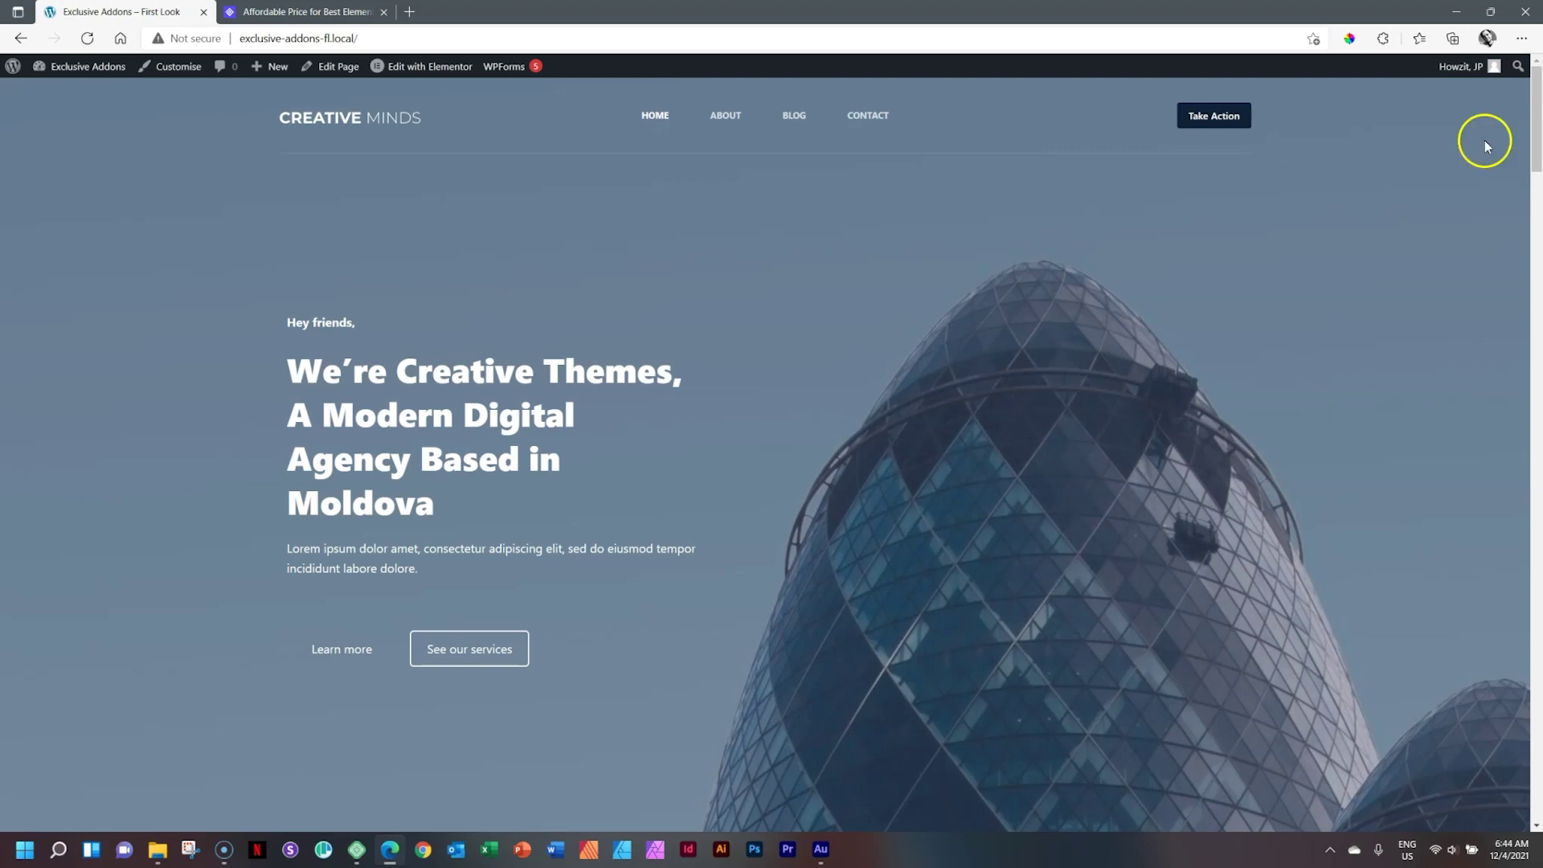
{"action": "left_click_drag", "start_coordinate": [1538, 138], "coordinate": [1536, 106]}
{"action": "left_click", "coordinate": [794, 118]}
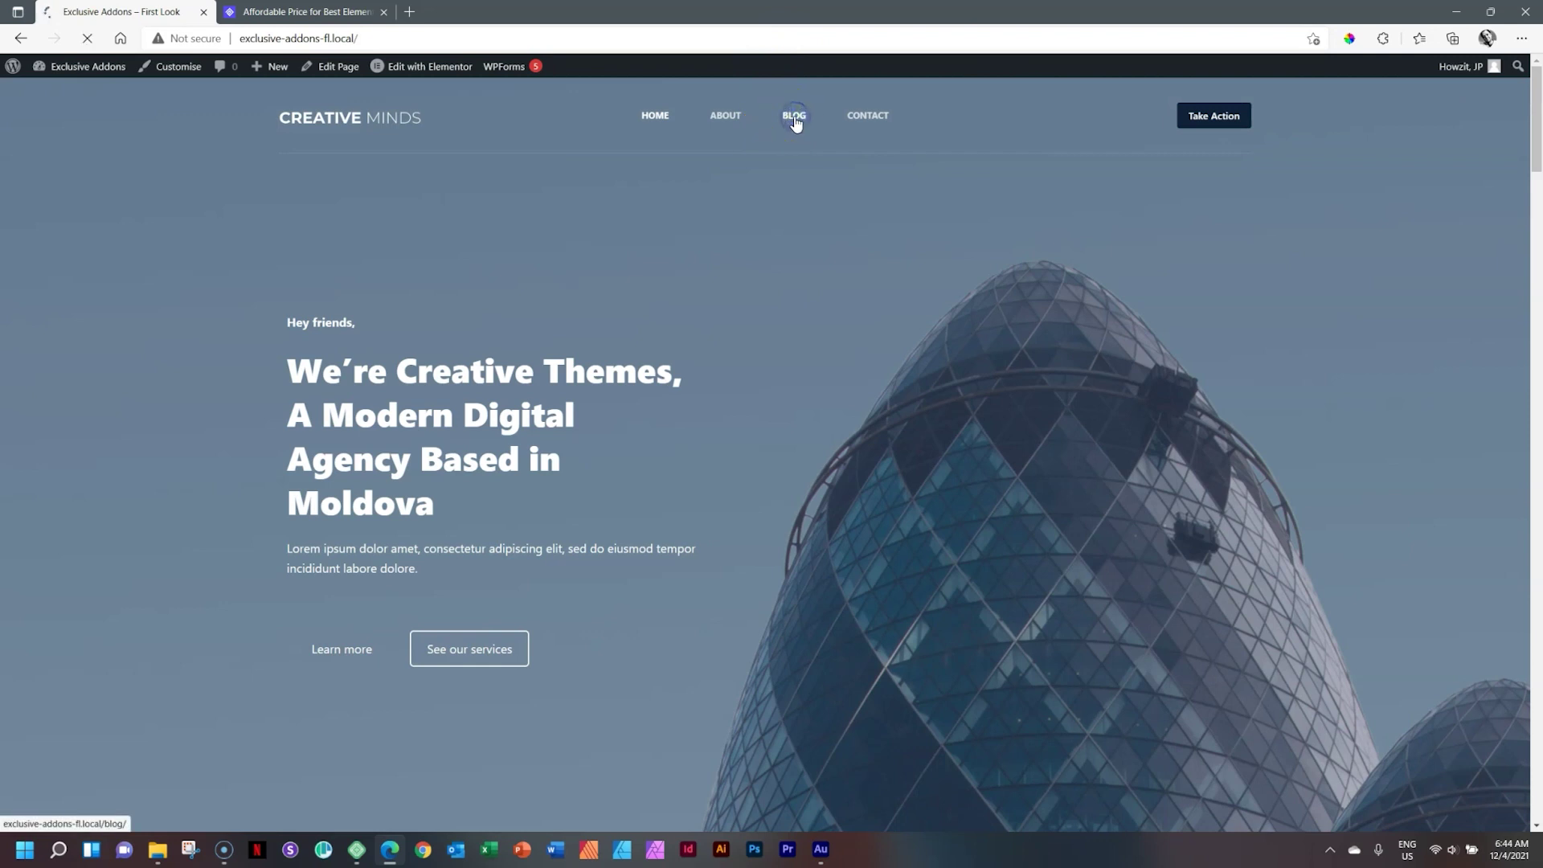
Go to the site's WordPress dashboard and open the page for adding new plugins
{"action": "left_click", "coordinate": [81, 73]}
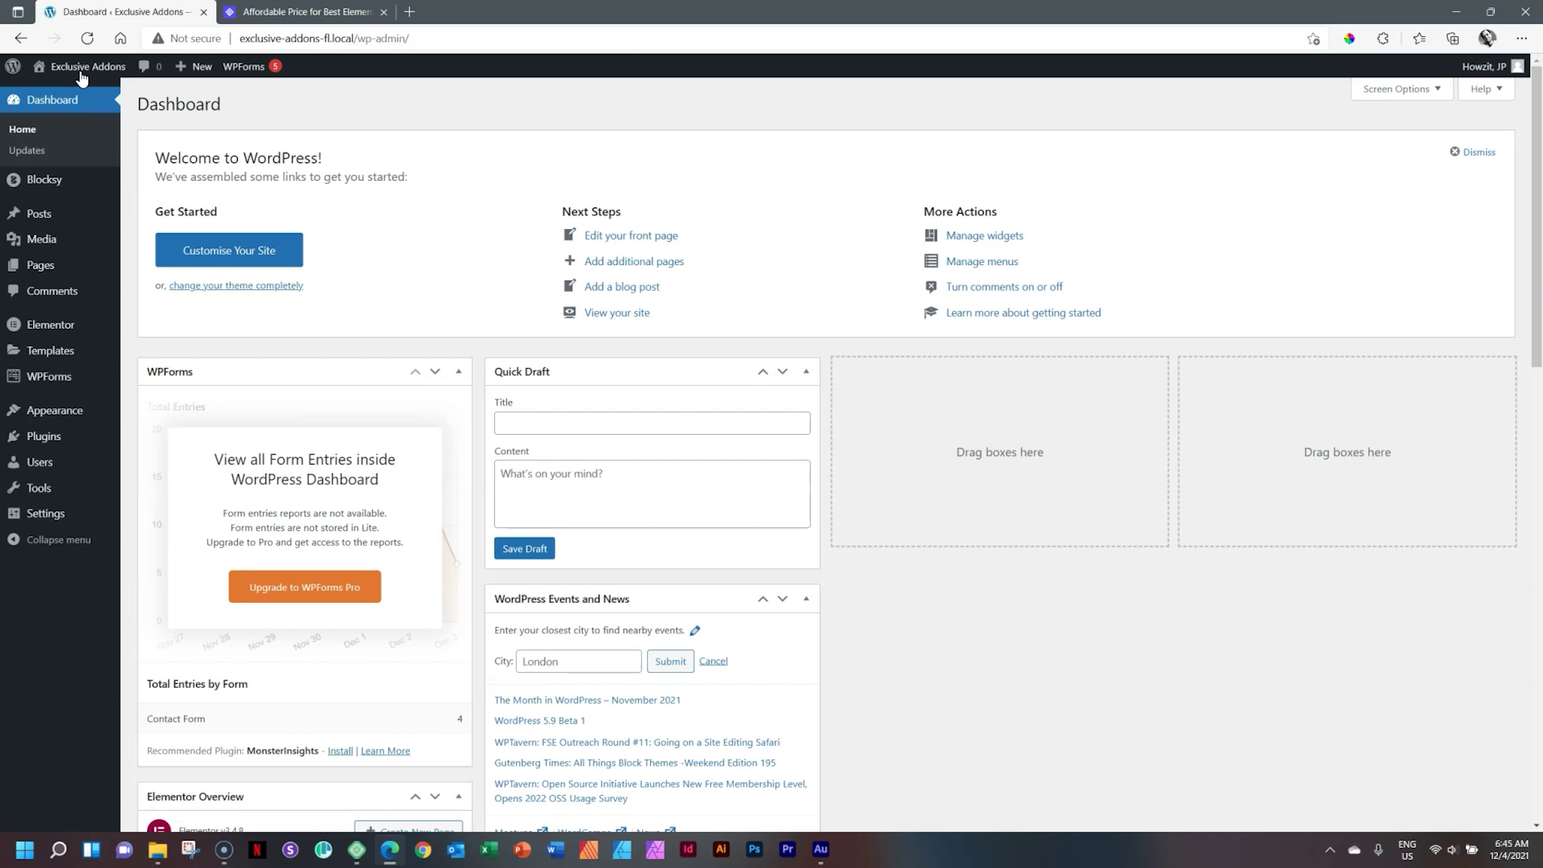
{"action": "mouse_move", "coordinate": [81, 76]}
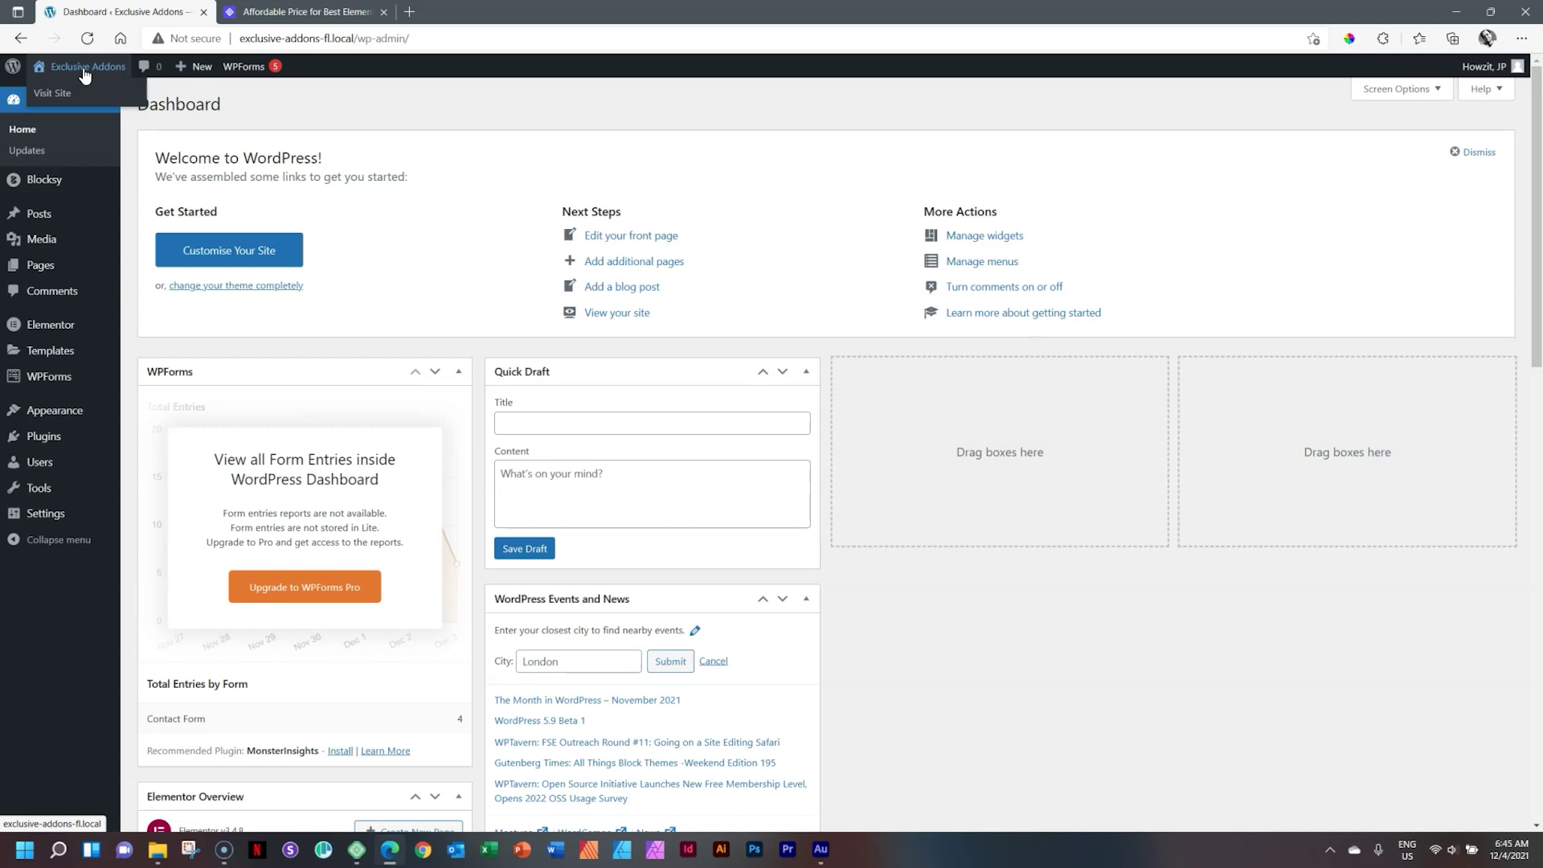
{"action": "mouse_move", "coordinate": [57, 436]}
{"action": "left_click", "coordinate": [160, 463]}
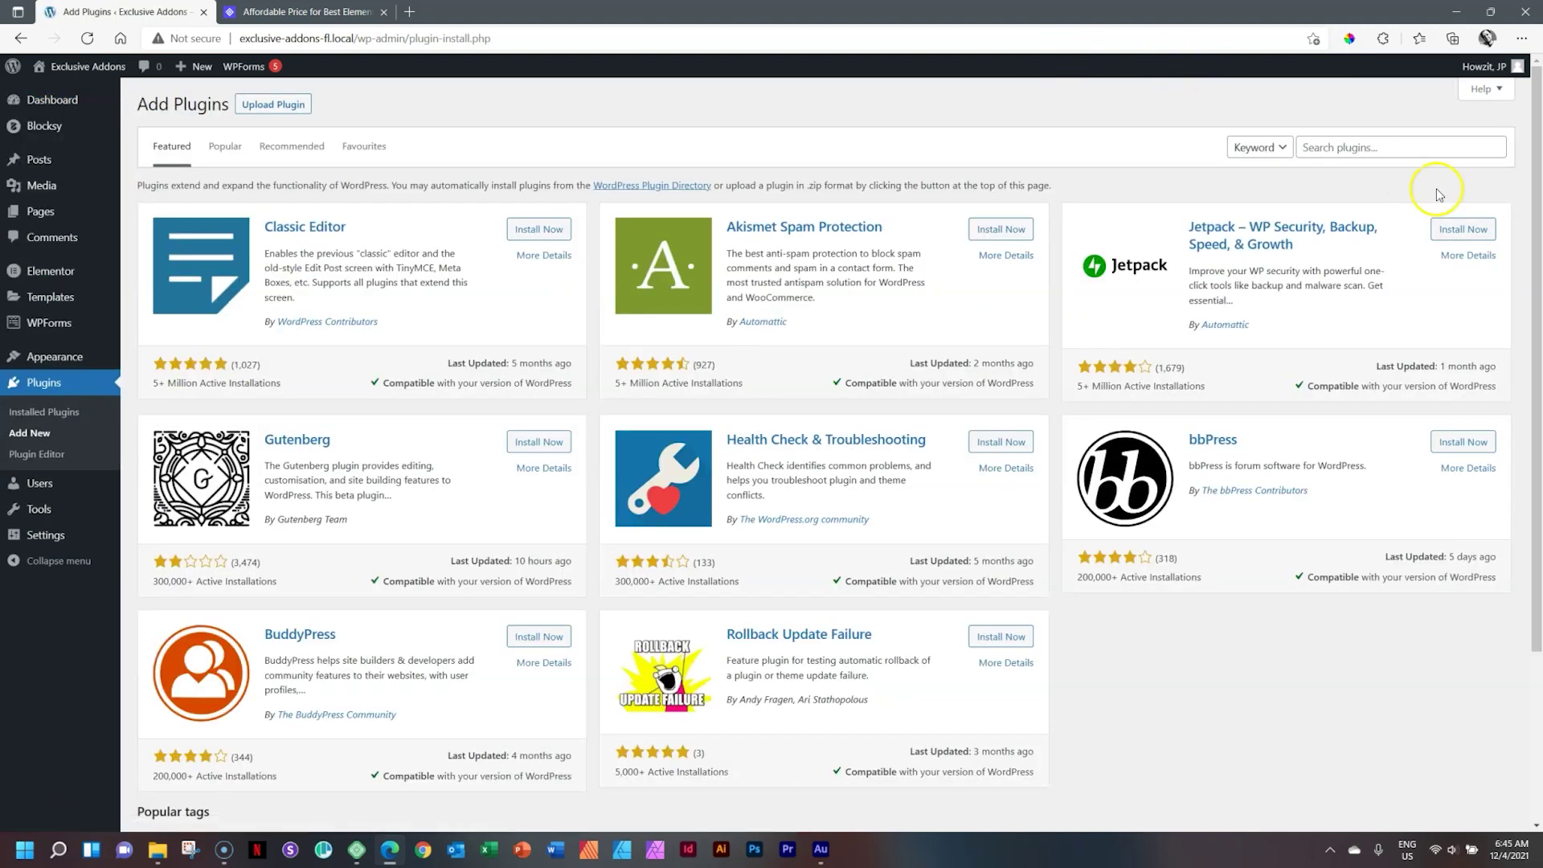
Search the plugin directory for "exclusive addons"
{"action": "left_click", "coordinate": [1420, 154]}
{"action": "type", "text": "exlus"}
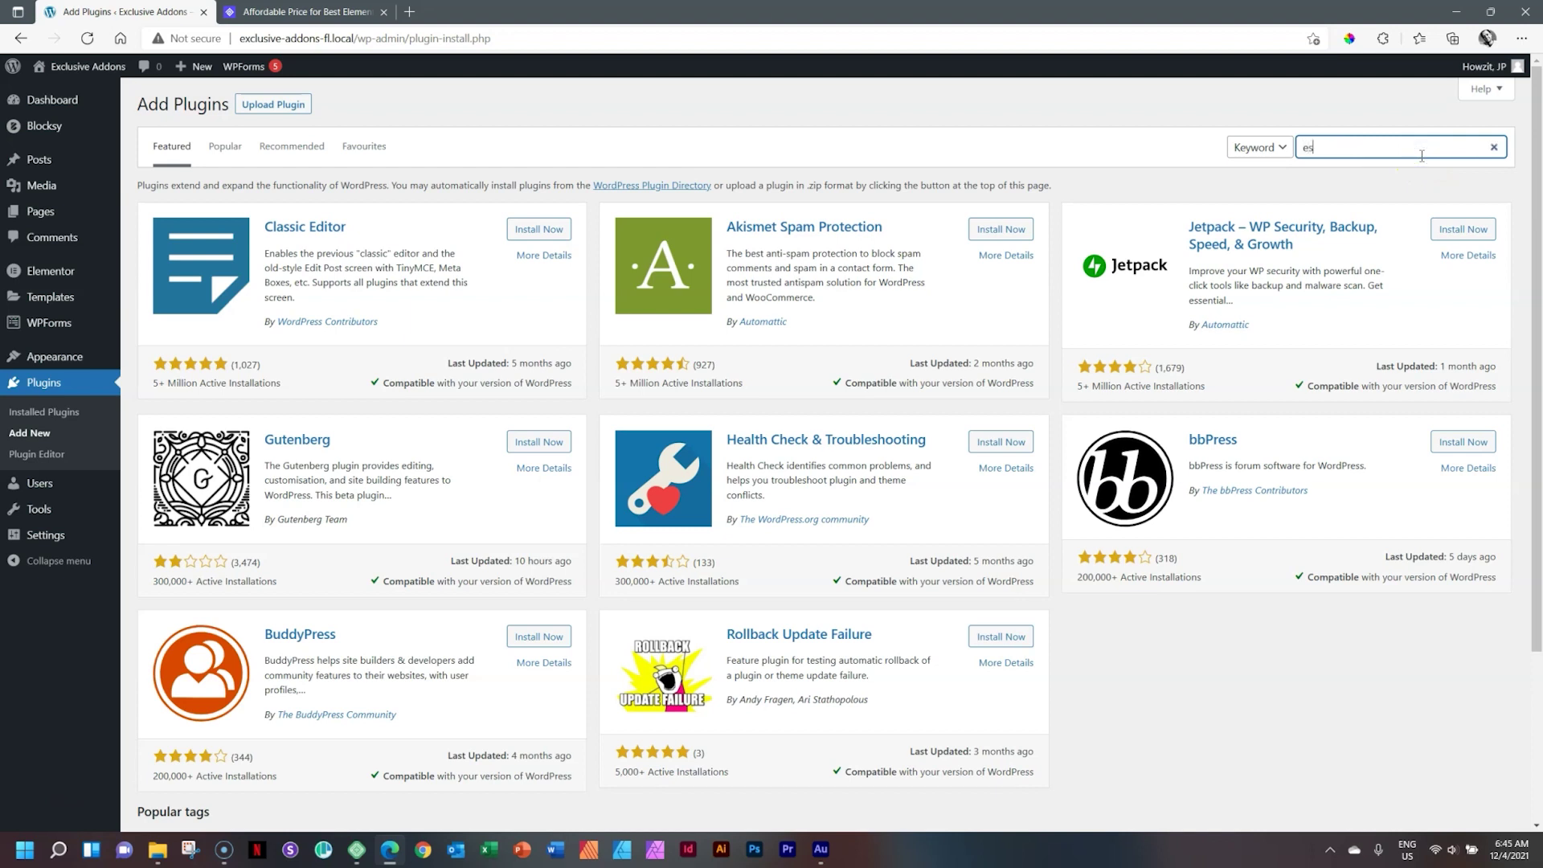
{"action": "key", "text": "BackSpace"}
{"action": "key", "text": "BackSpace"}
{"action": "key", "text": "BackSpace"}
{"action": "type", "text": "clusive addons"}
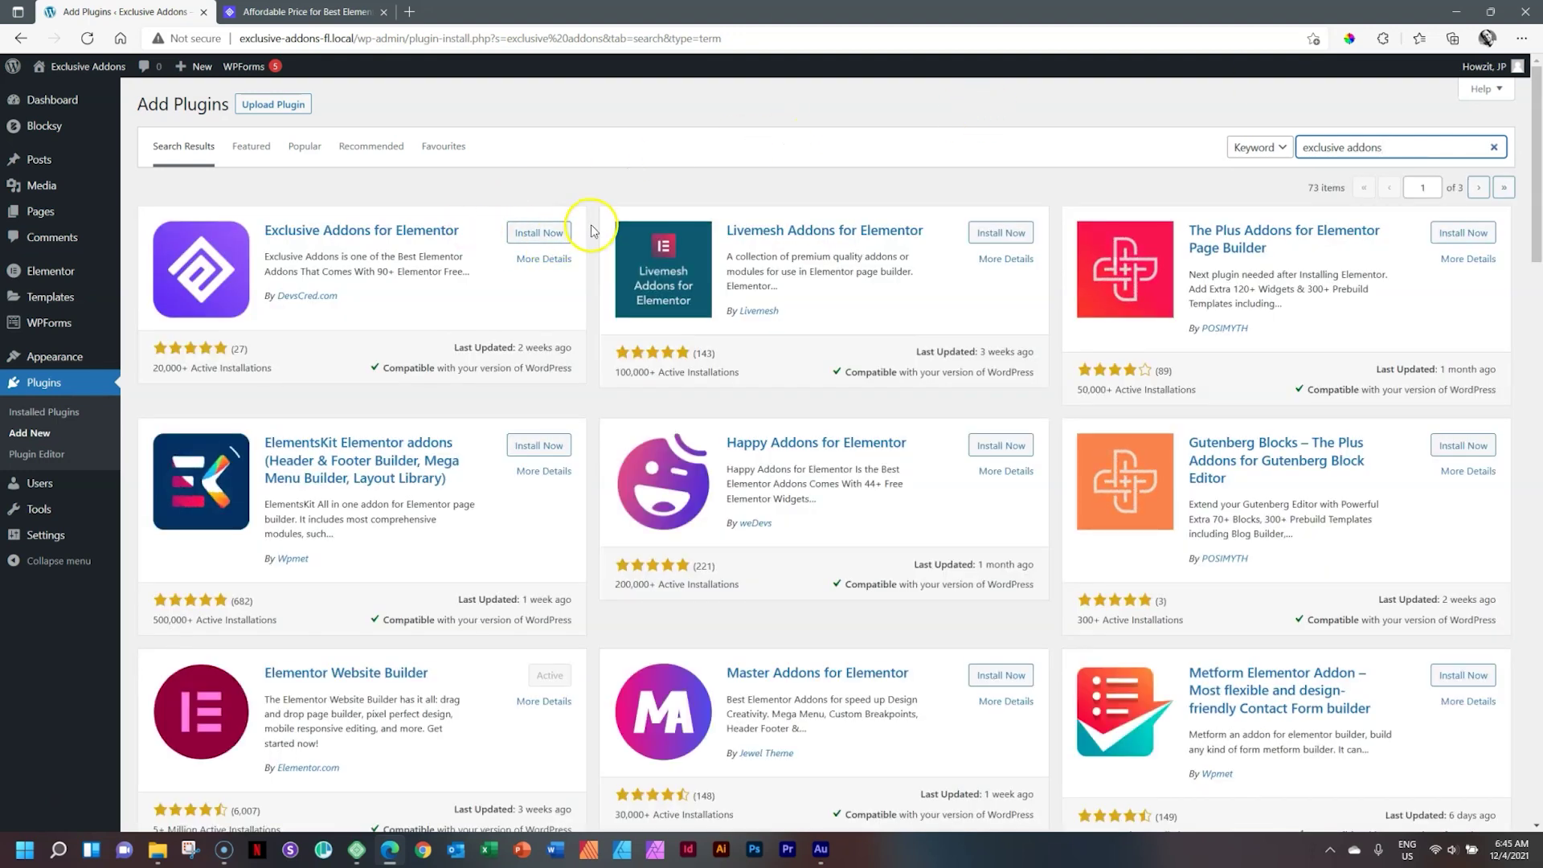
Install and activate Exclusive Addons for Elementor, and decline its request to collect diagnostic data
{"action": "left_click", "coordinate": [553, 232]}
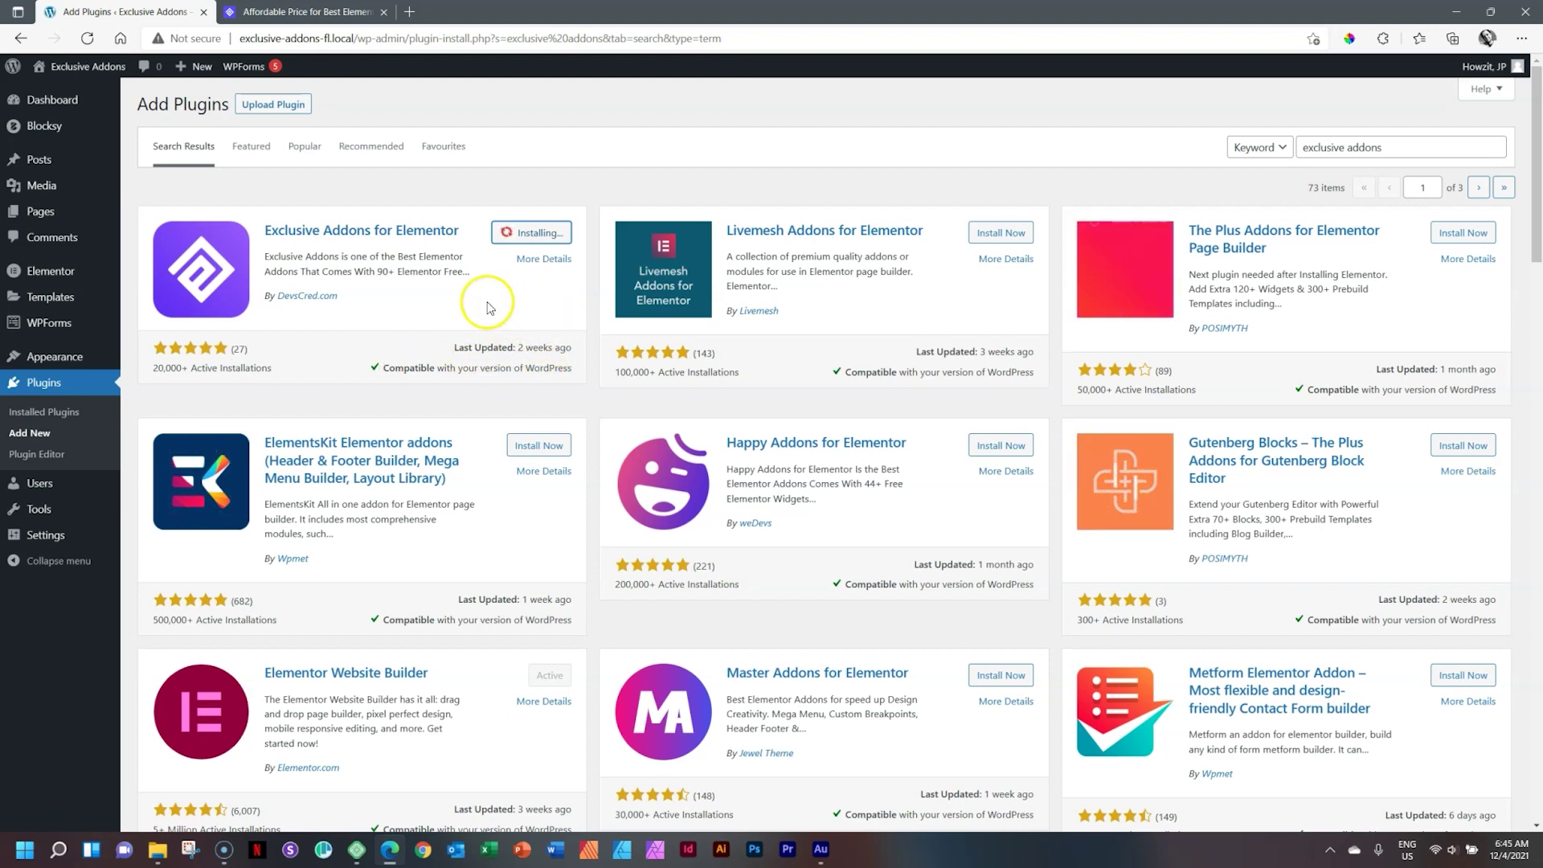
{"action": "left_click", "coordinate": [531, 233]}
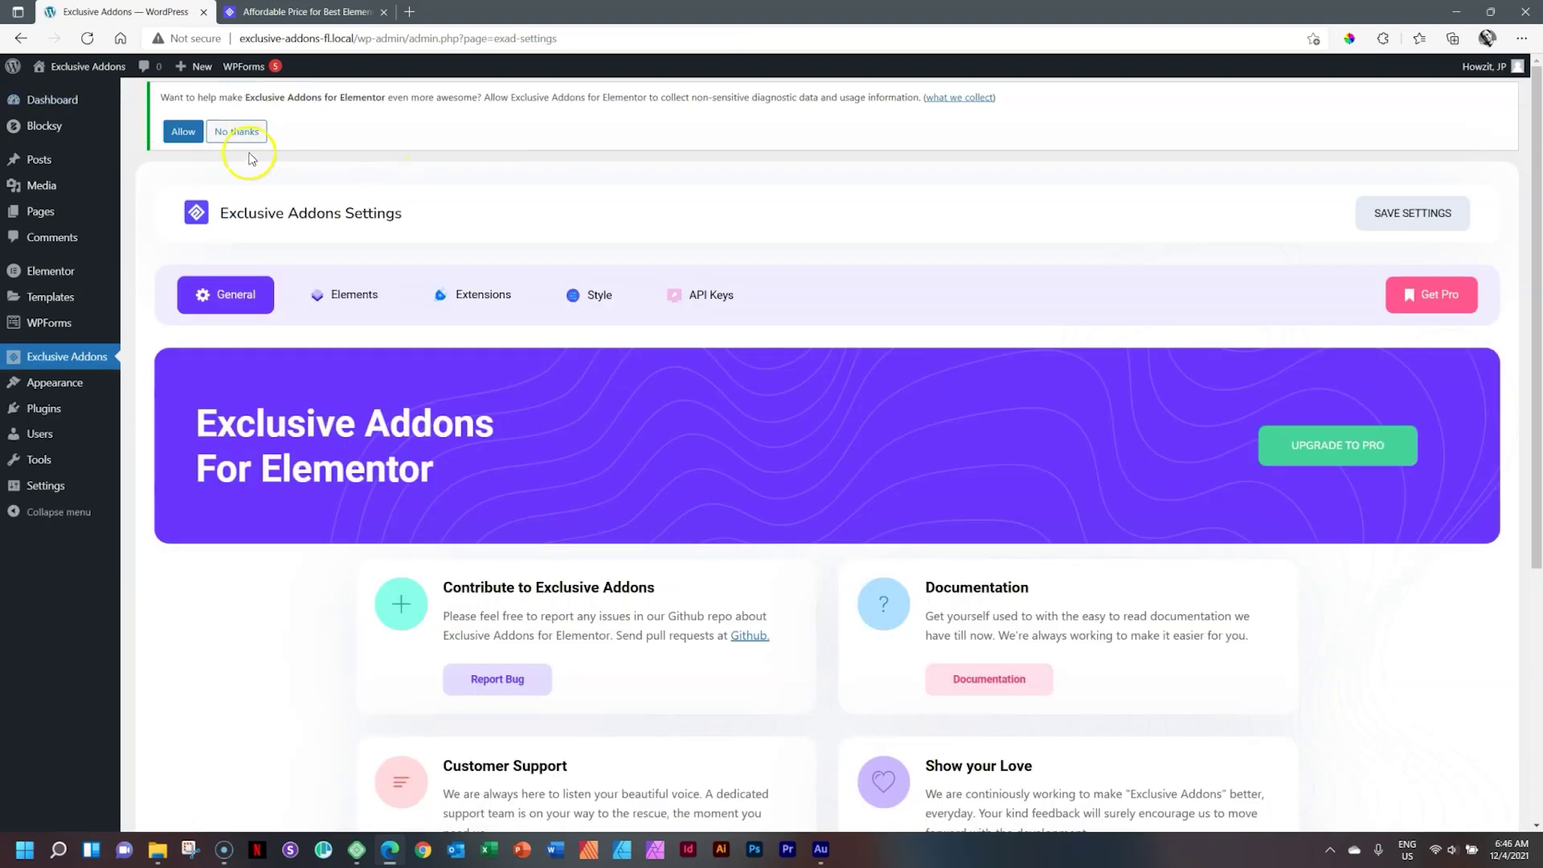
{"action": "left_click", "coordinate": [231, 132]}
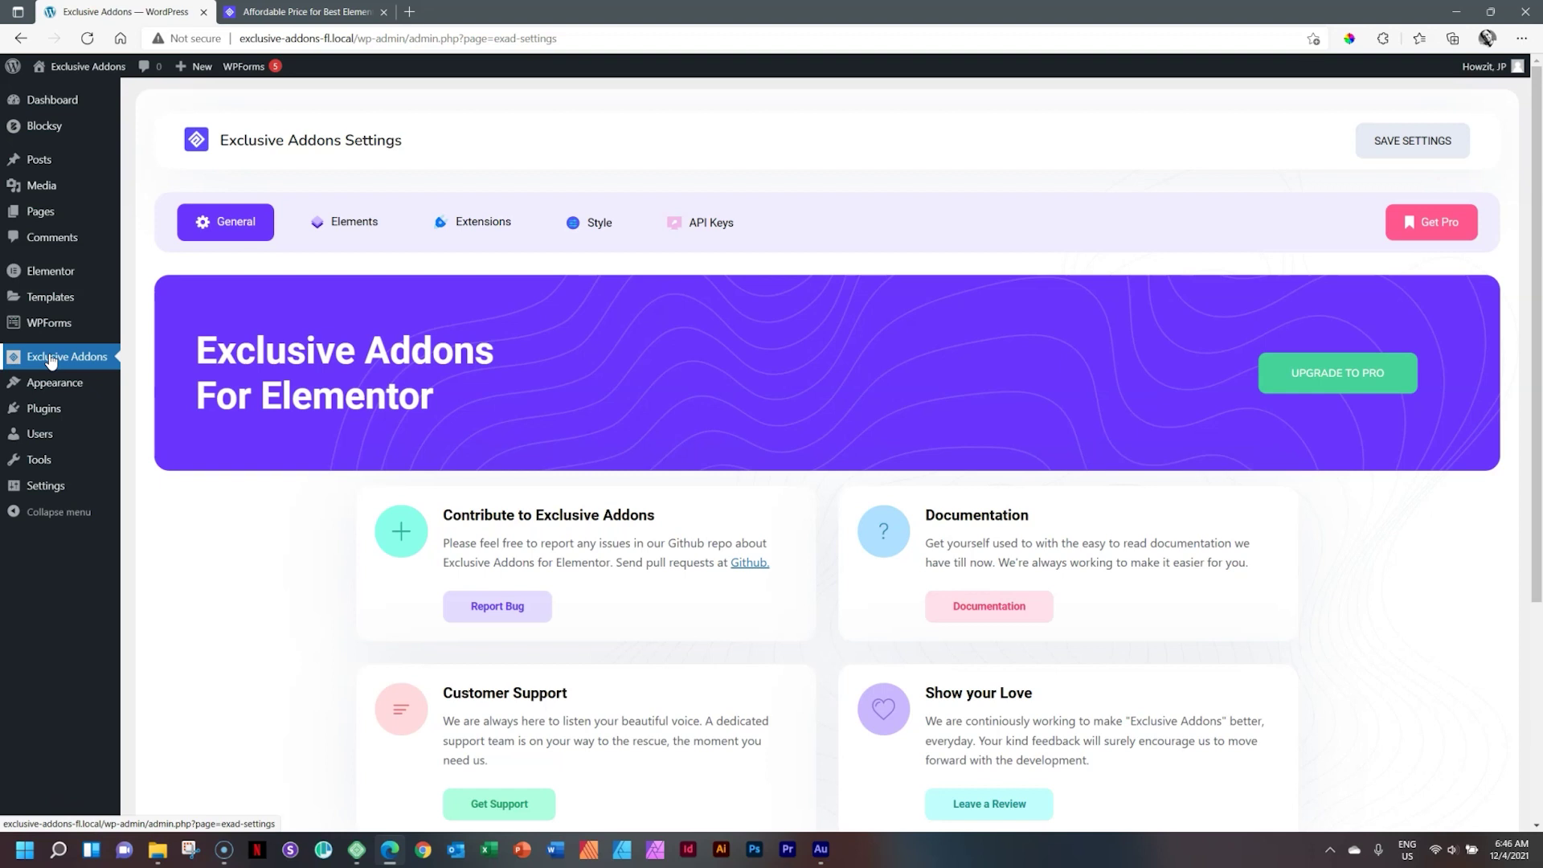
Review the General settings page of Exclusive Addons, including its documentation, support and feedback sections
{"action": "scroll", "coordinate": [1521, 302], "scroll_direction": "down", "scroll_amount": 2}
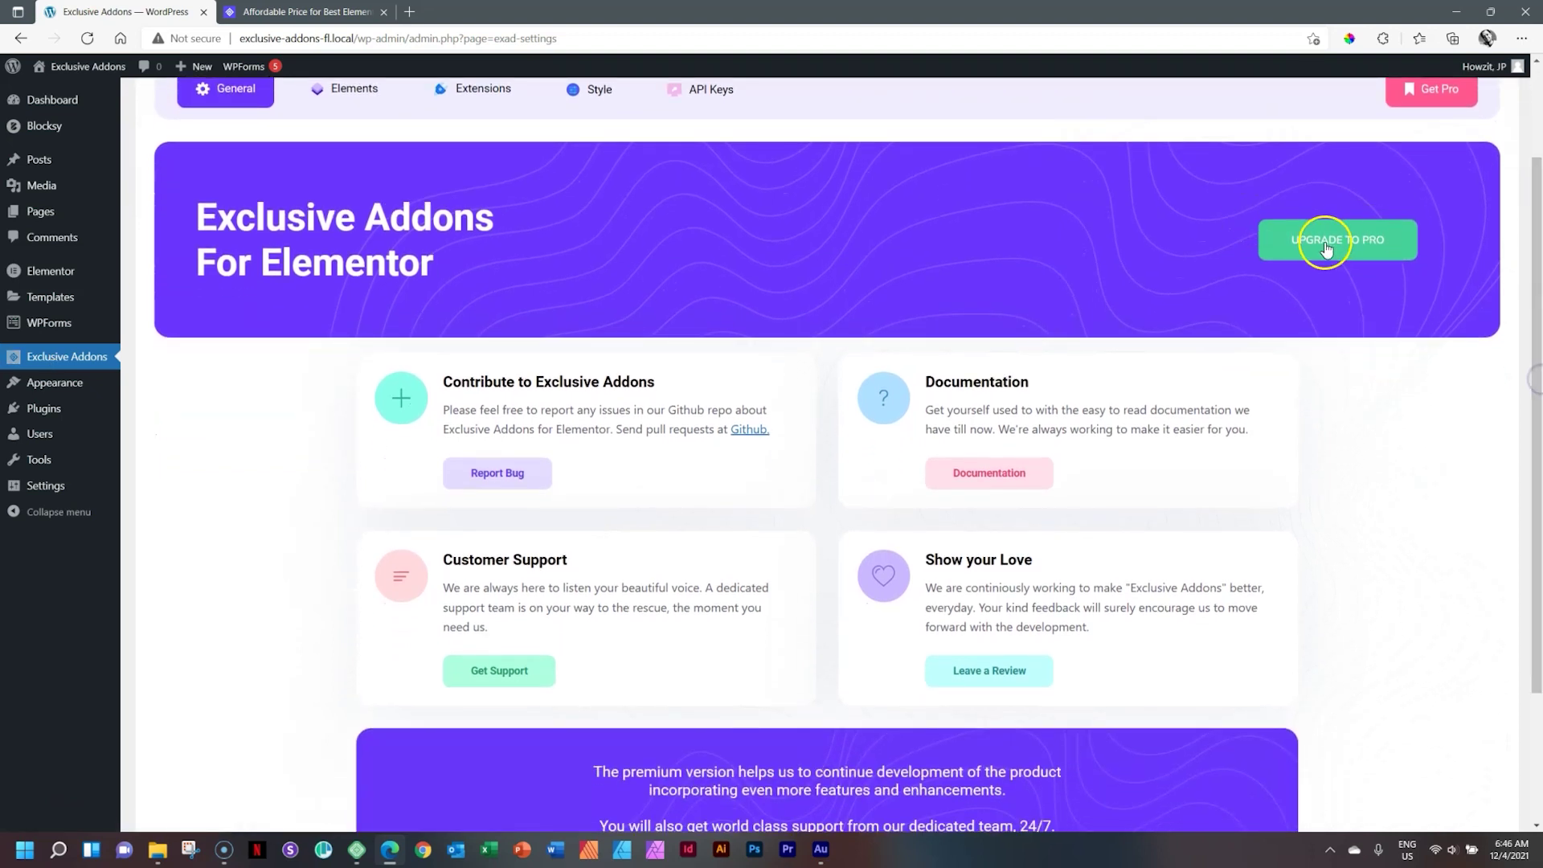
{"action": "left_click_drag", "start_coordinate": [1535, 255], "coordinate": [1538, 371]}
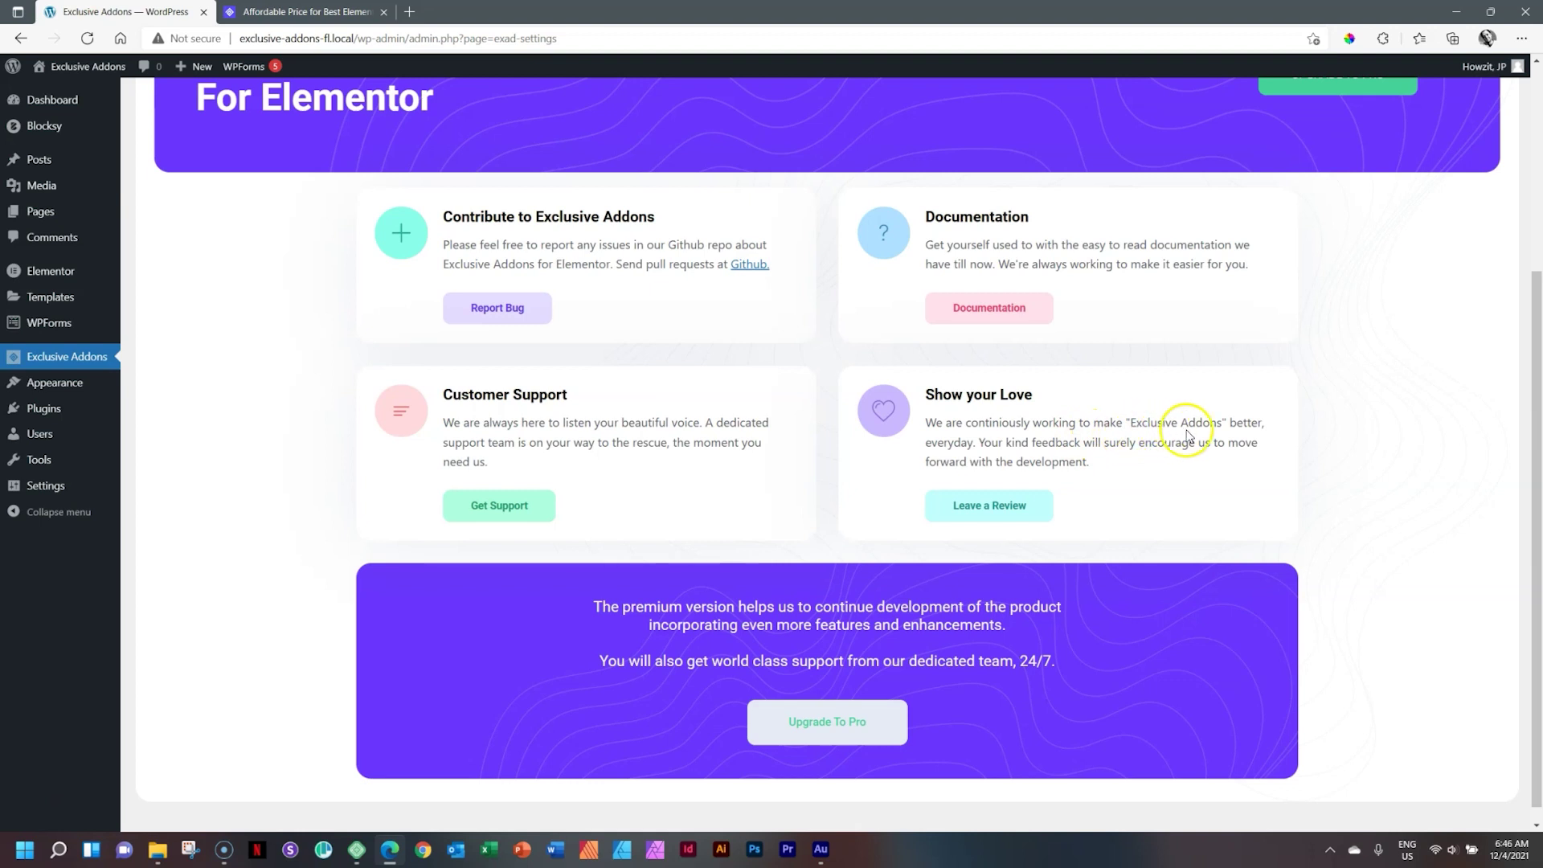
{"action": "left_click_drag", "start_coordinate": [973, 442], "coordinate": [925, 441]}
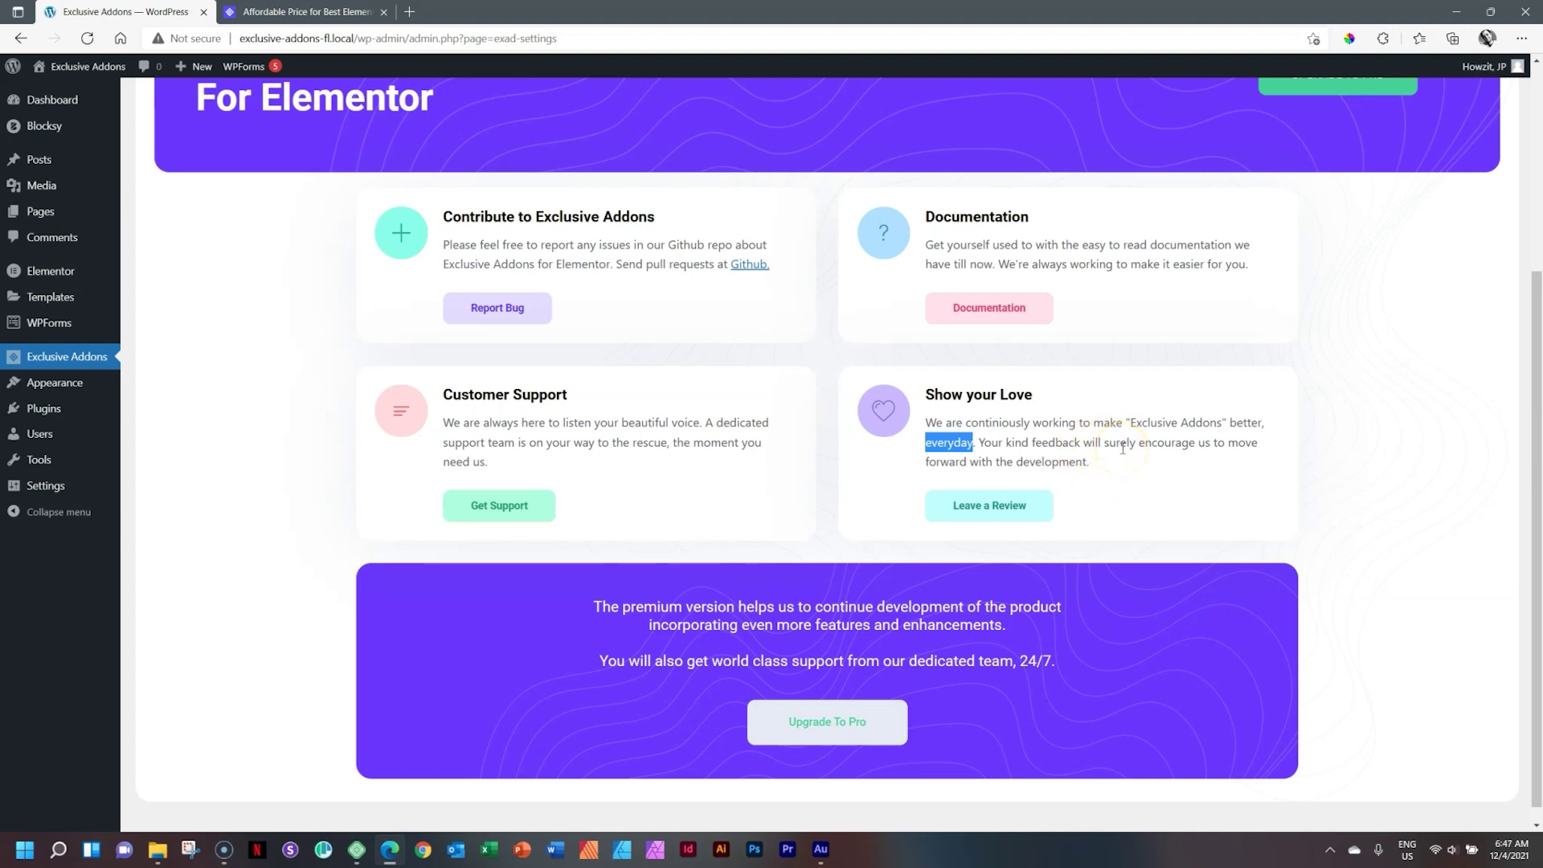
{"action": "left_click_drag", "start_coordinate": [1536, 413], "coordinate": [1537, 299]}
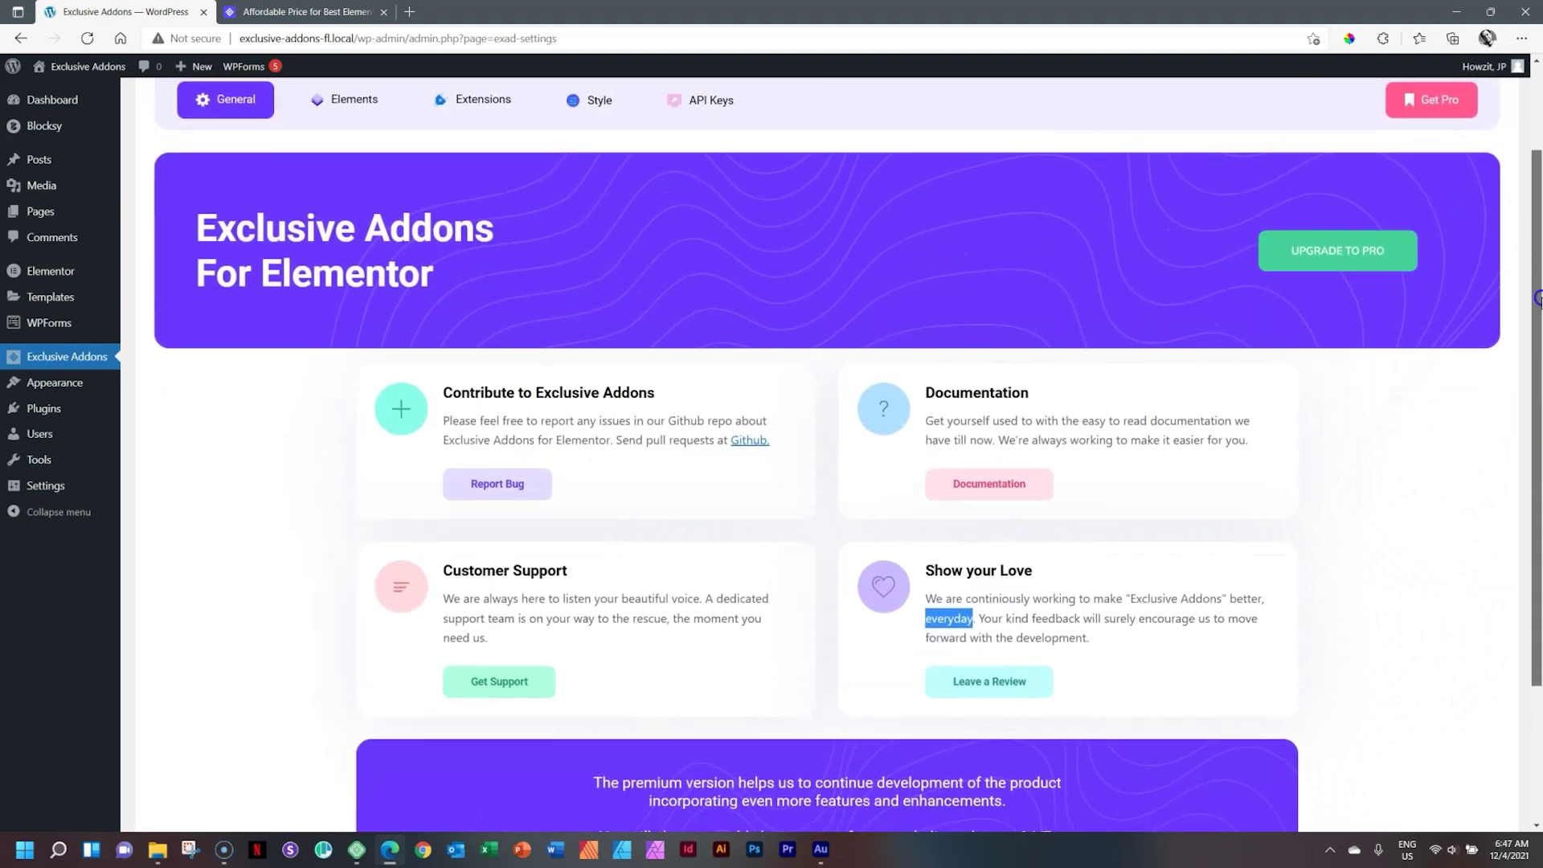
Show the Elements settings of Exclusive Addons and examine which widgets are enabled and which are Pro
{"action": "left_click", "coordinate": [353, 96]}
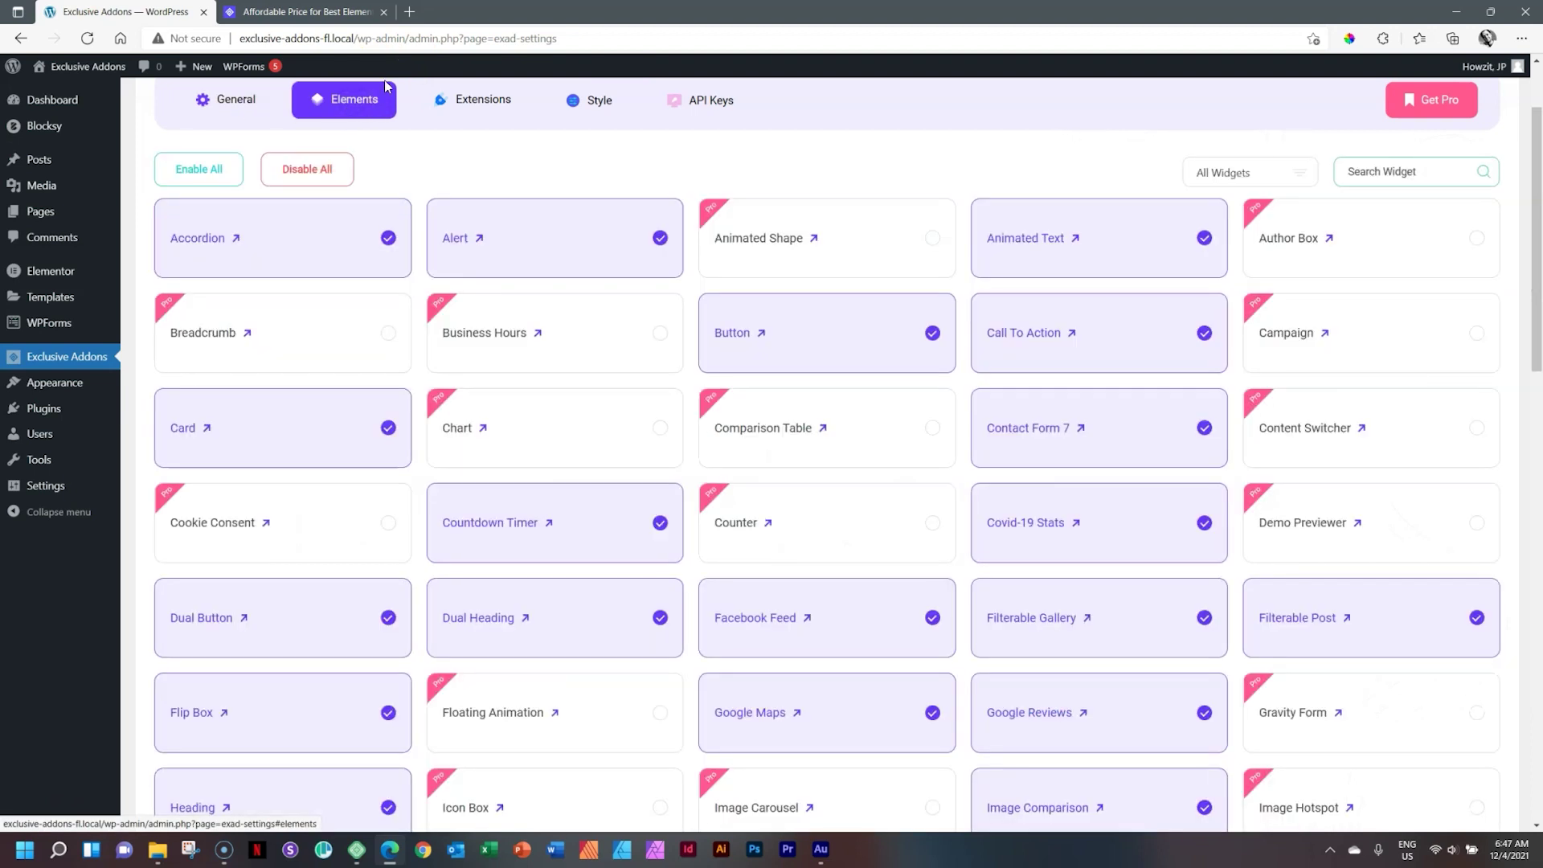
{"action": "left_click_drag", "start_coordinate": [1537, 232], "coordinate": [1536, 193]}
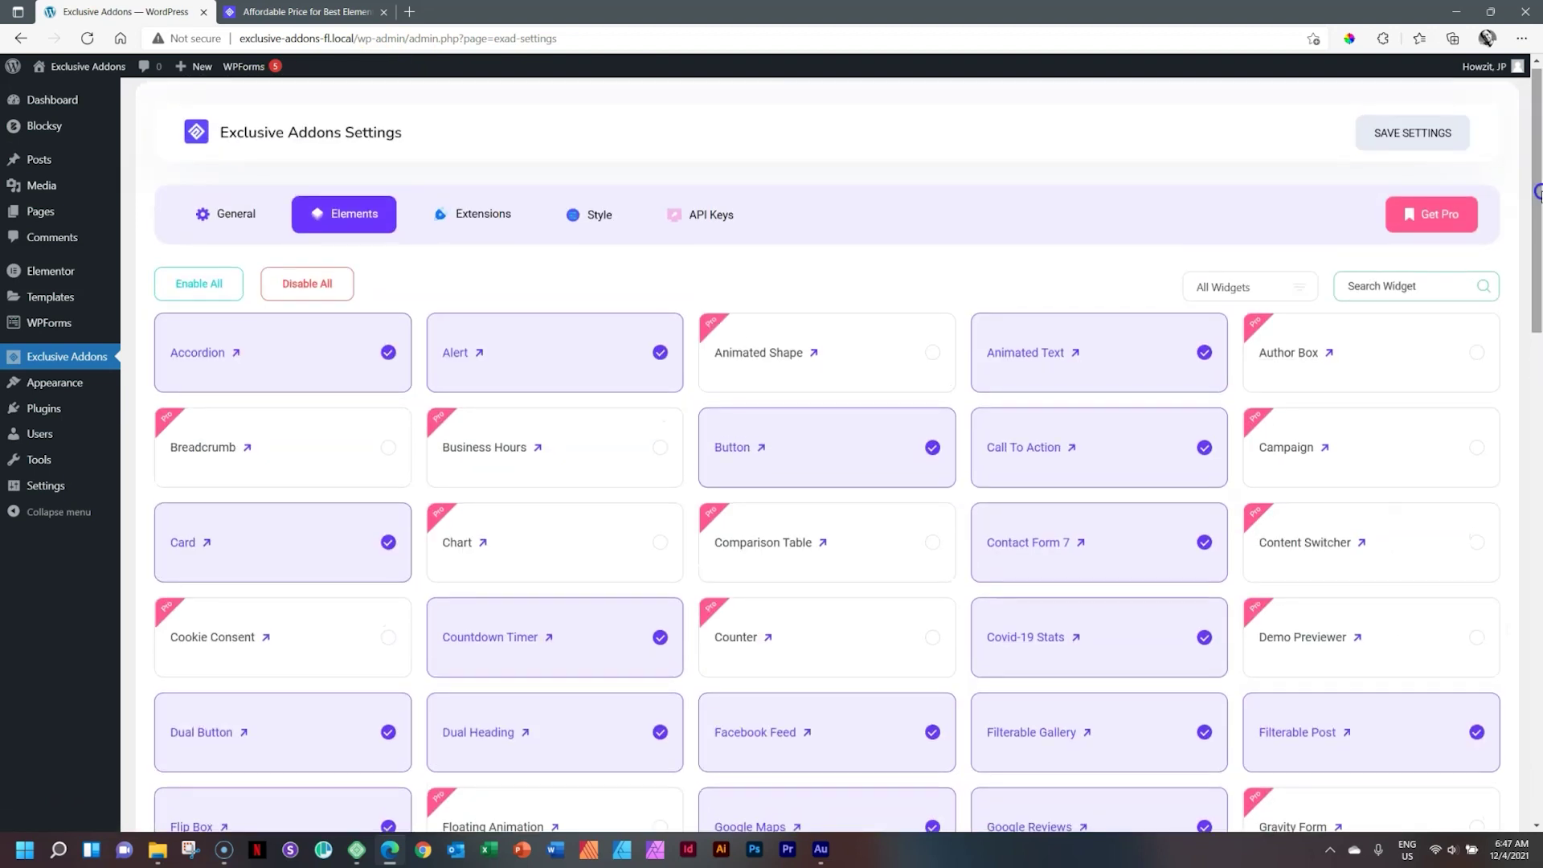
{"action": "left_click", "coordinate": [1536, 193]}
{"action": "mouse_move", "coordinate": [1539, 192]}
{"action": "left_mouse_down"}
{"action": "mouse_move", "coordinate": [1538, 698]}
{"action": "mouse_move", "coordinate": [1538, 175]}
{"action": "left_mouse_up"}
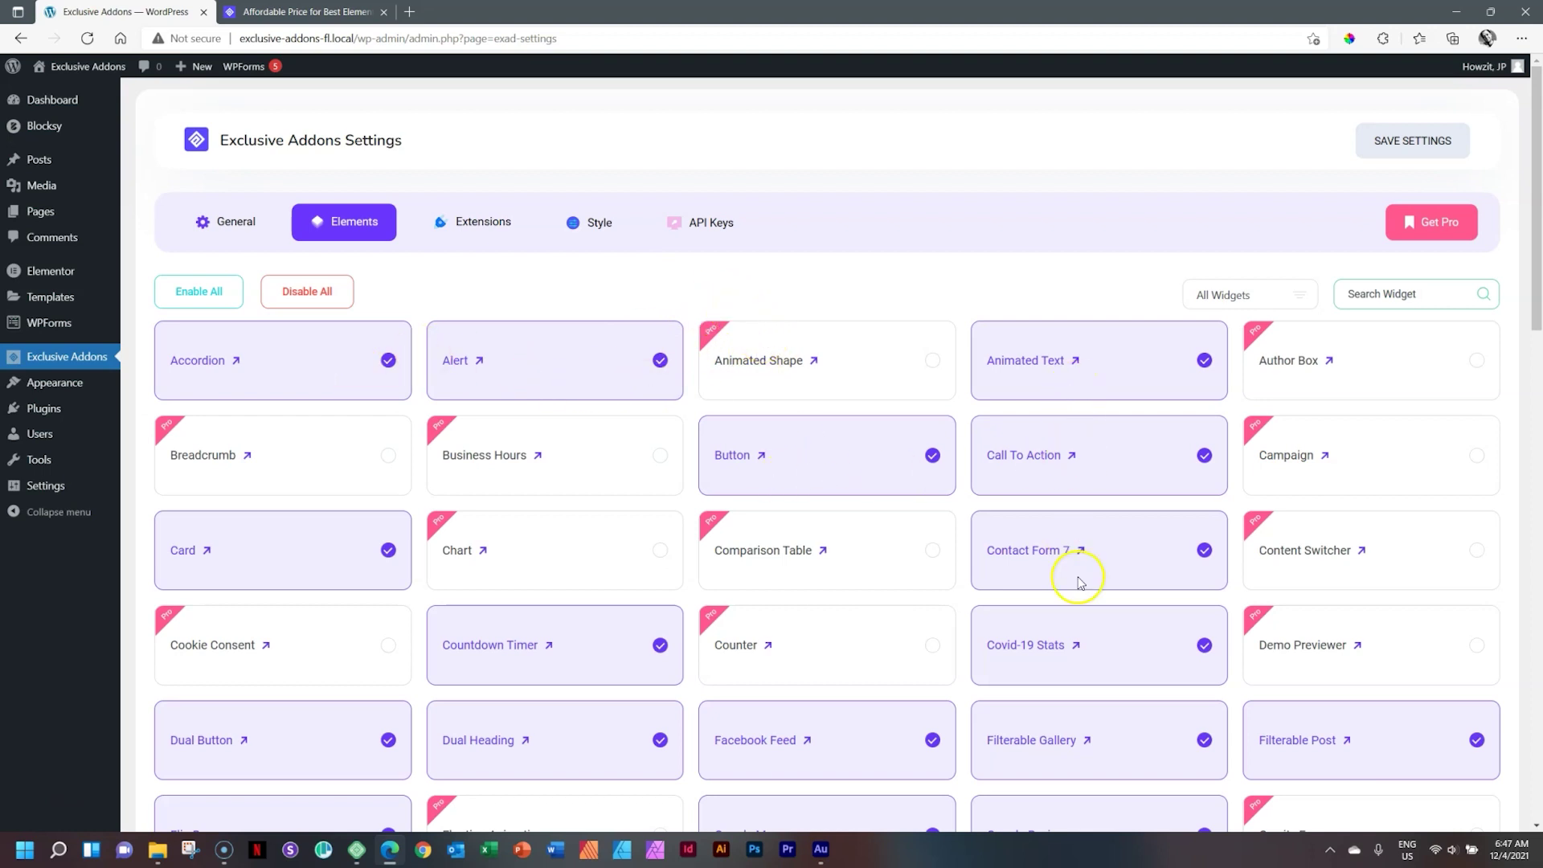
Open the site's home page in a new browser tab and edit it with Elementor
{"action": "middle_click", "coordinate": [84, 69]}
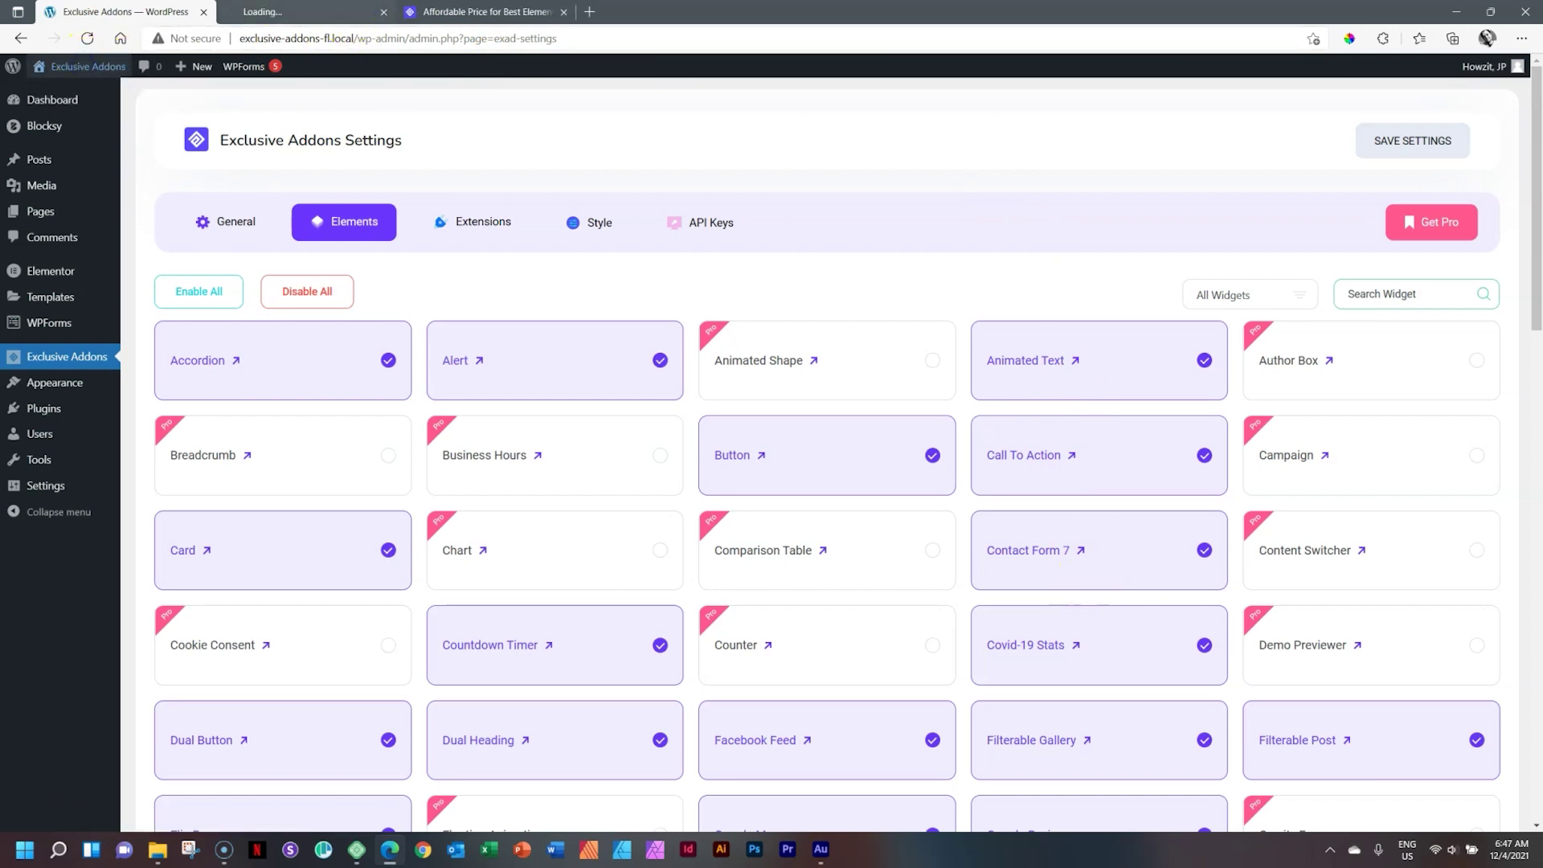
{"action": "left_click", "coordinate": [278, 12]}
{"action": "left_click", "coordinate": [416, 69]}
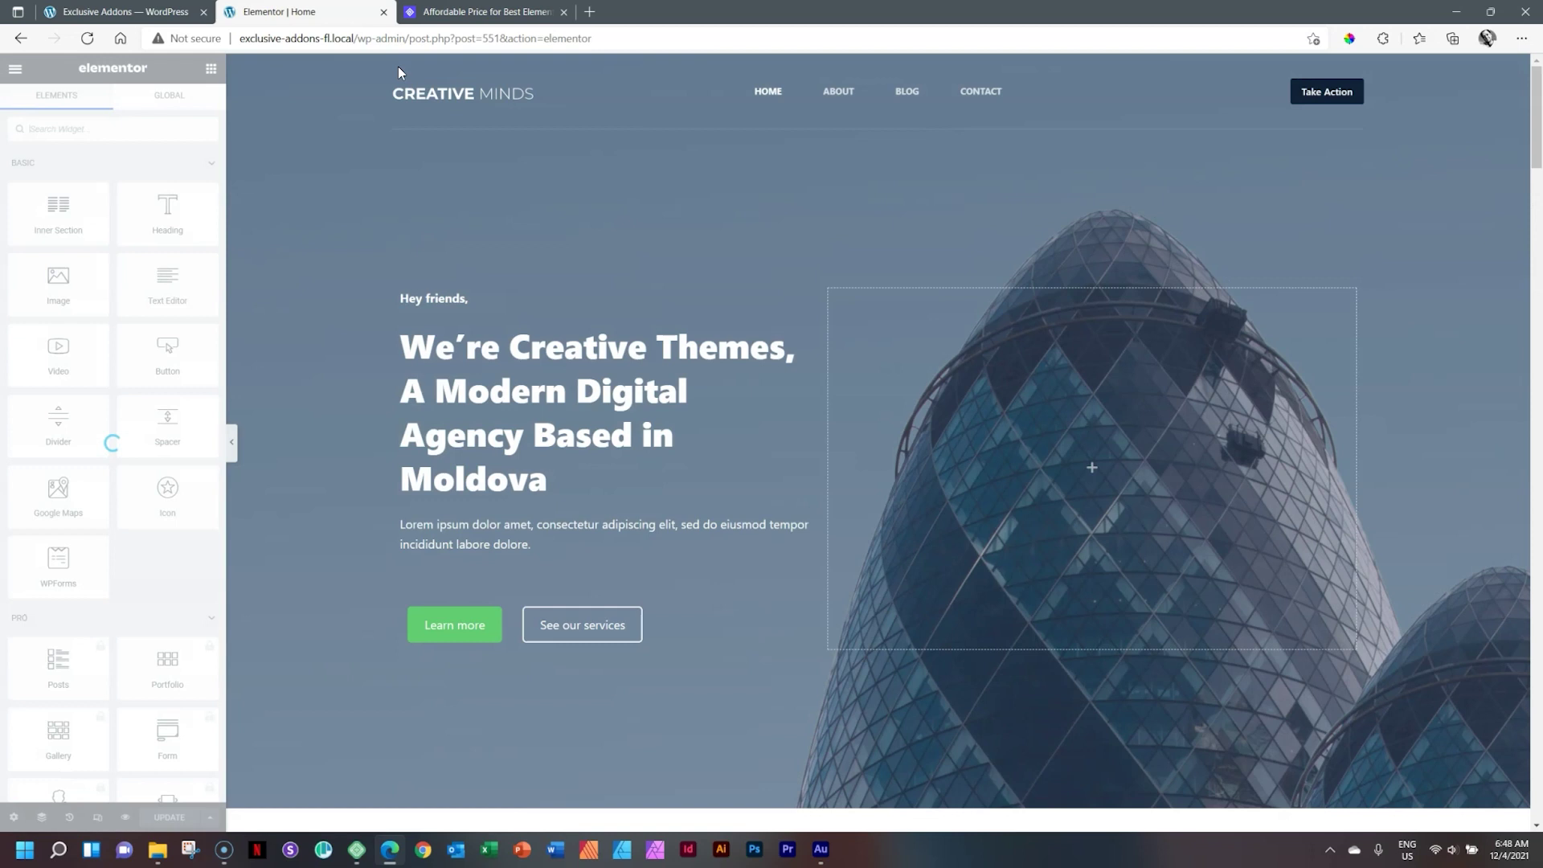
Collapse the Basic, Pro, General, Site and WooCommerce widget categories, keeping Exclusive Addons expanded
{"action": "left_click", "coordinate": [70, 164]}
{"action": "left_click", "coordinate": [98, 201]}
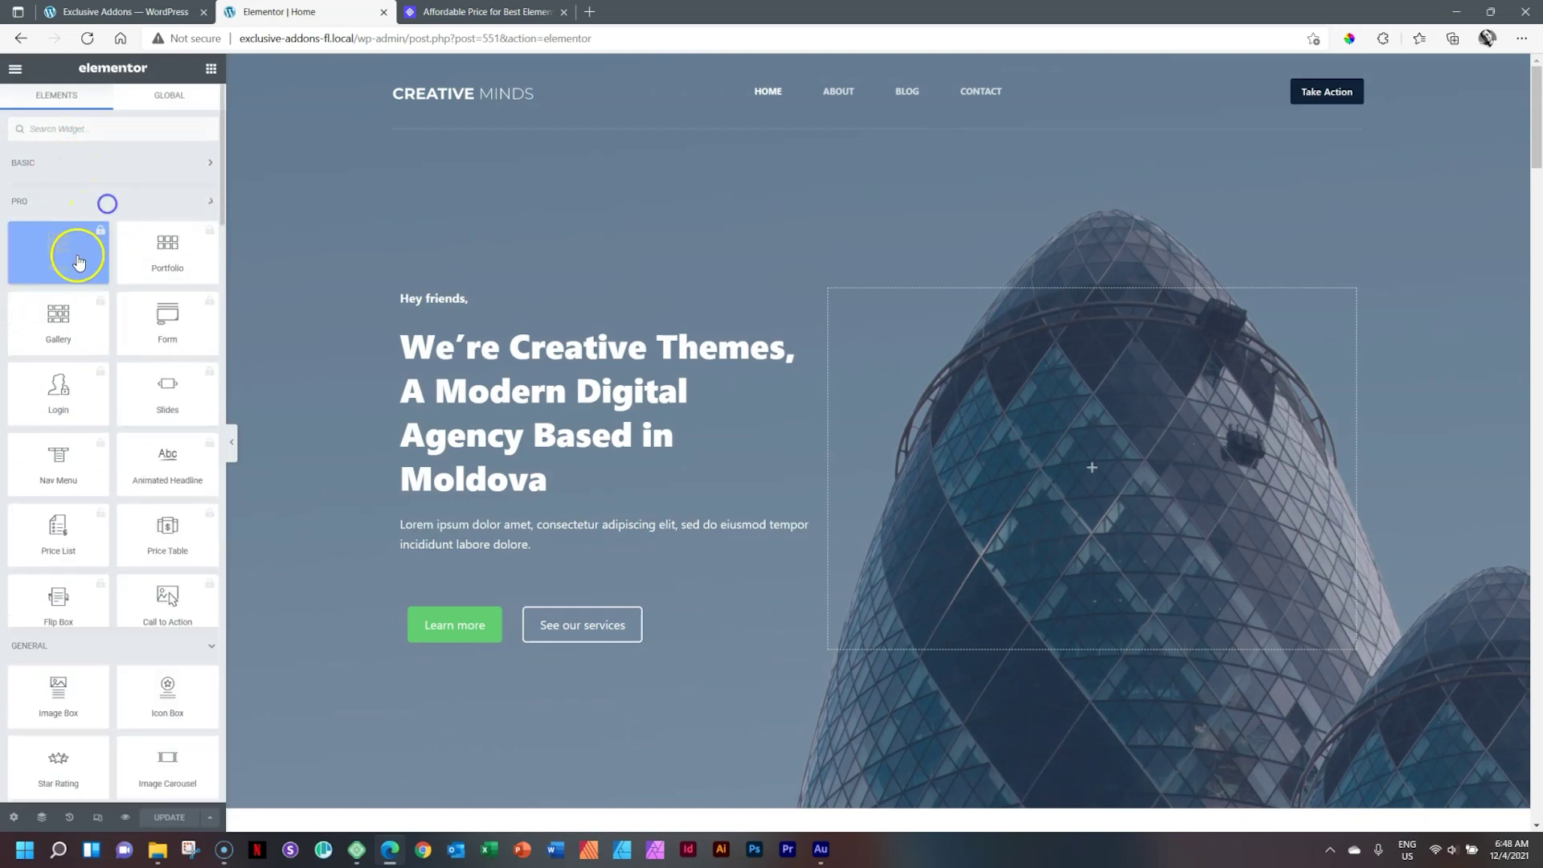
{"action": "left_click", "coordinate": [96, 241]}
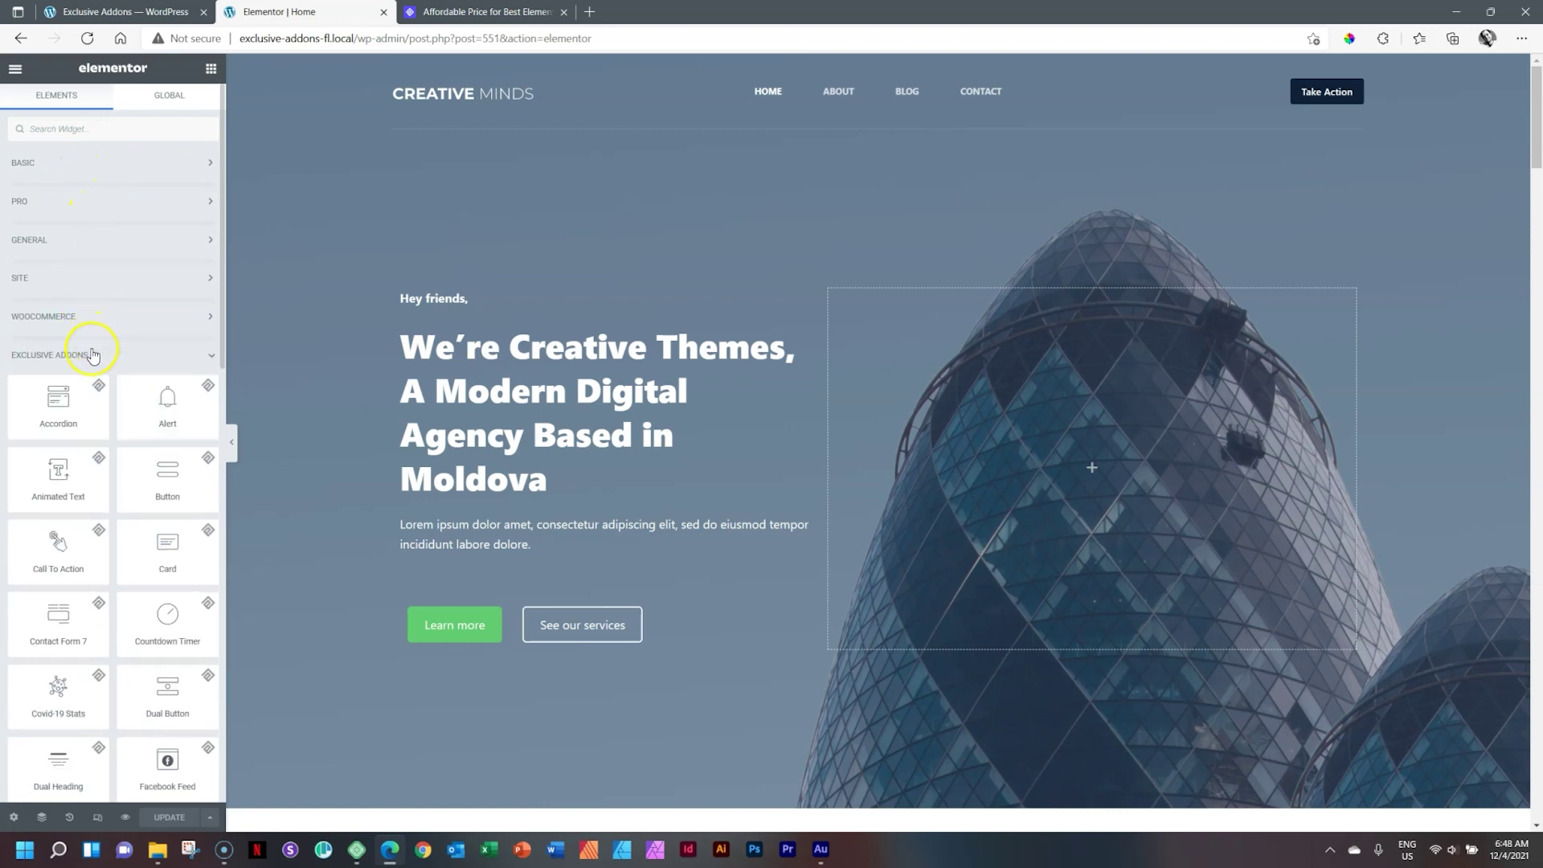
{"action": "left_click", "coordinate": [90, 352]}
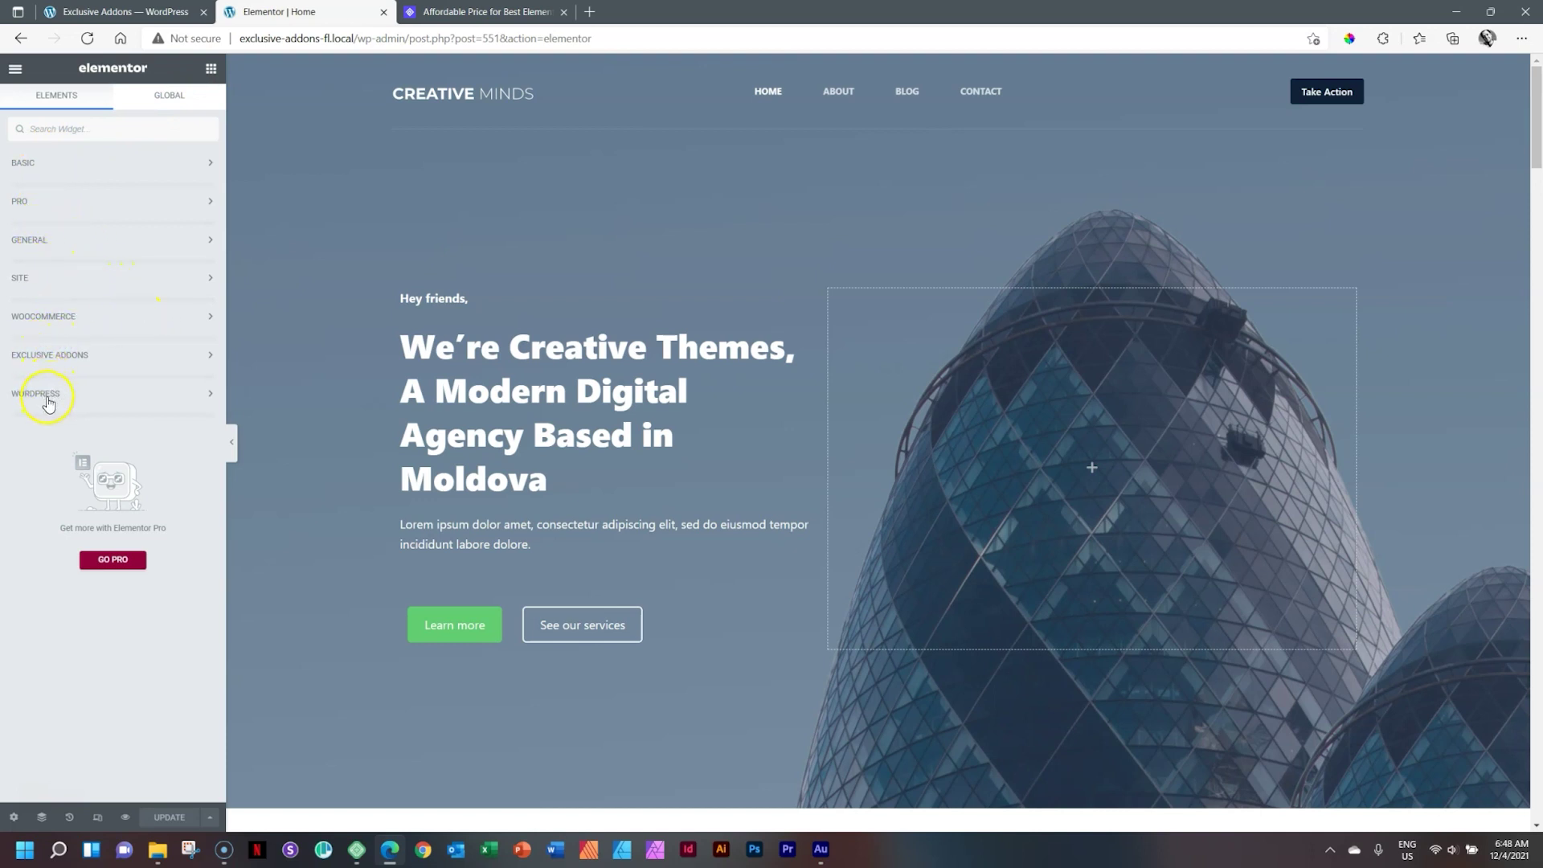
{"action": "left_click", "coordinate": [61, 359]}
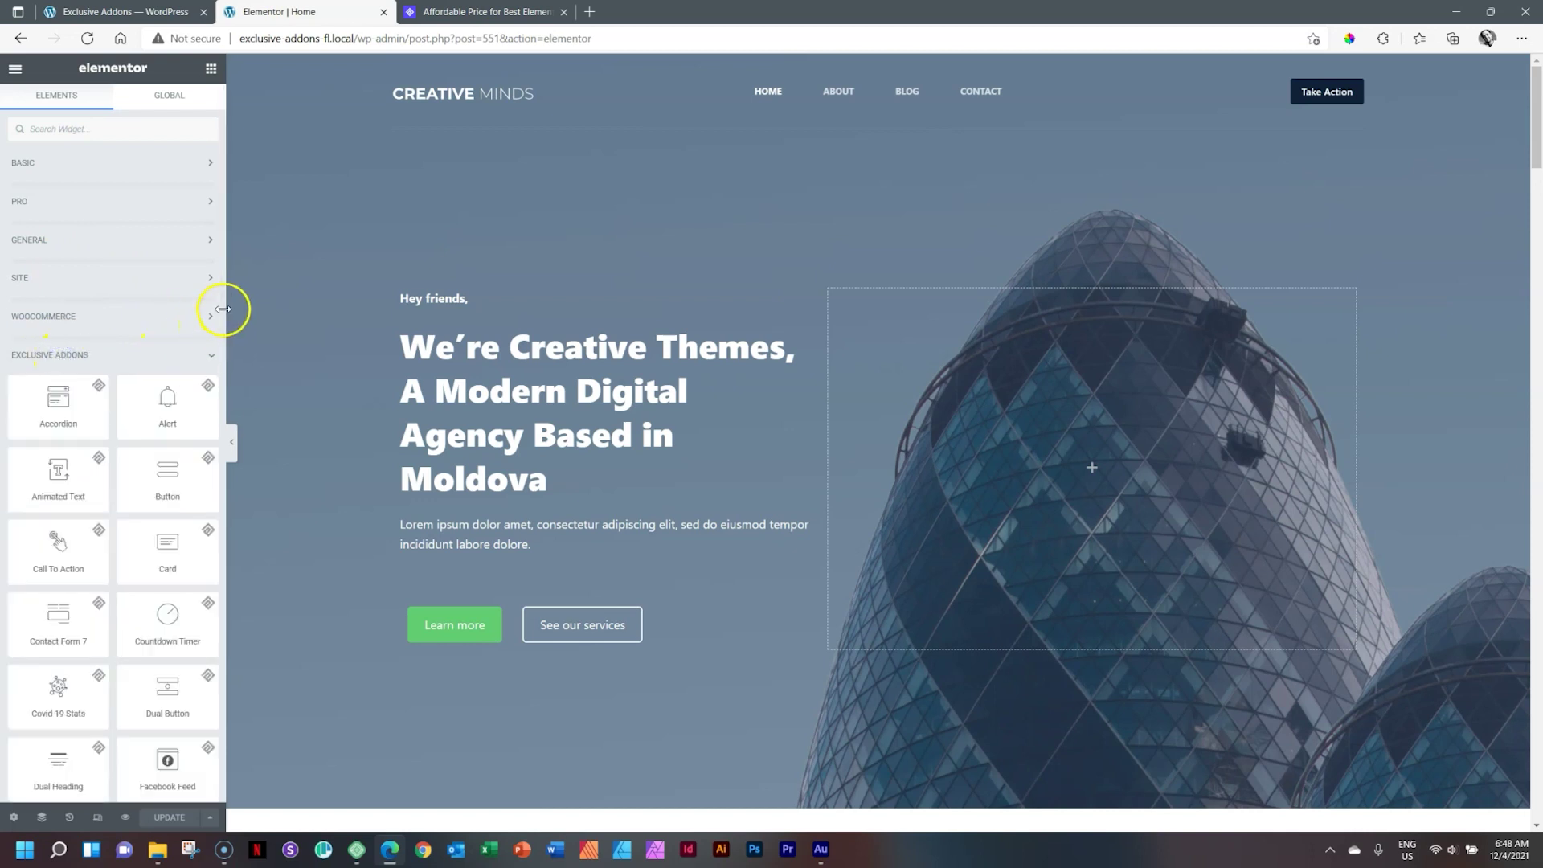
Add the Exclusive Addons Covid-19 Stats widget to the empty column beside the home page's hero heading
{"action": "left_click_drag", "start_coordinate": [218, 308], "coordinate": [230, 343]}
{"action": "left_click", "coordinate": [99, 293]}
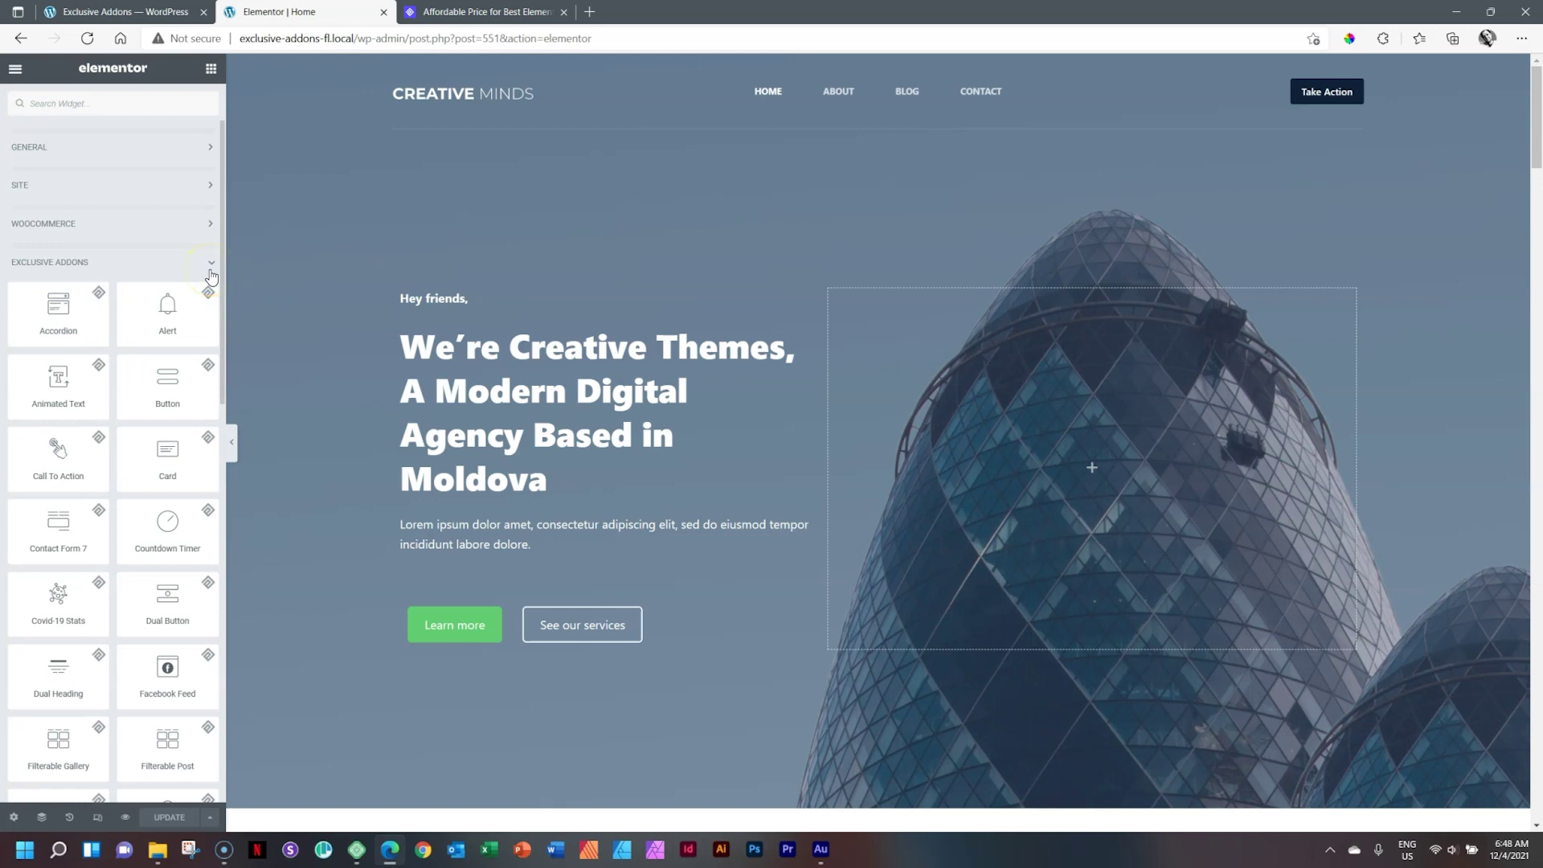
{"action": "scroll", "coordinate": [53, 515], "scroll_direction": "down", "scroll_amount": 3}
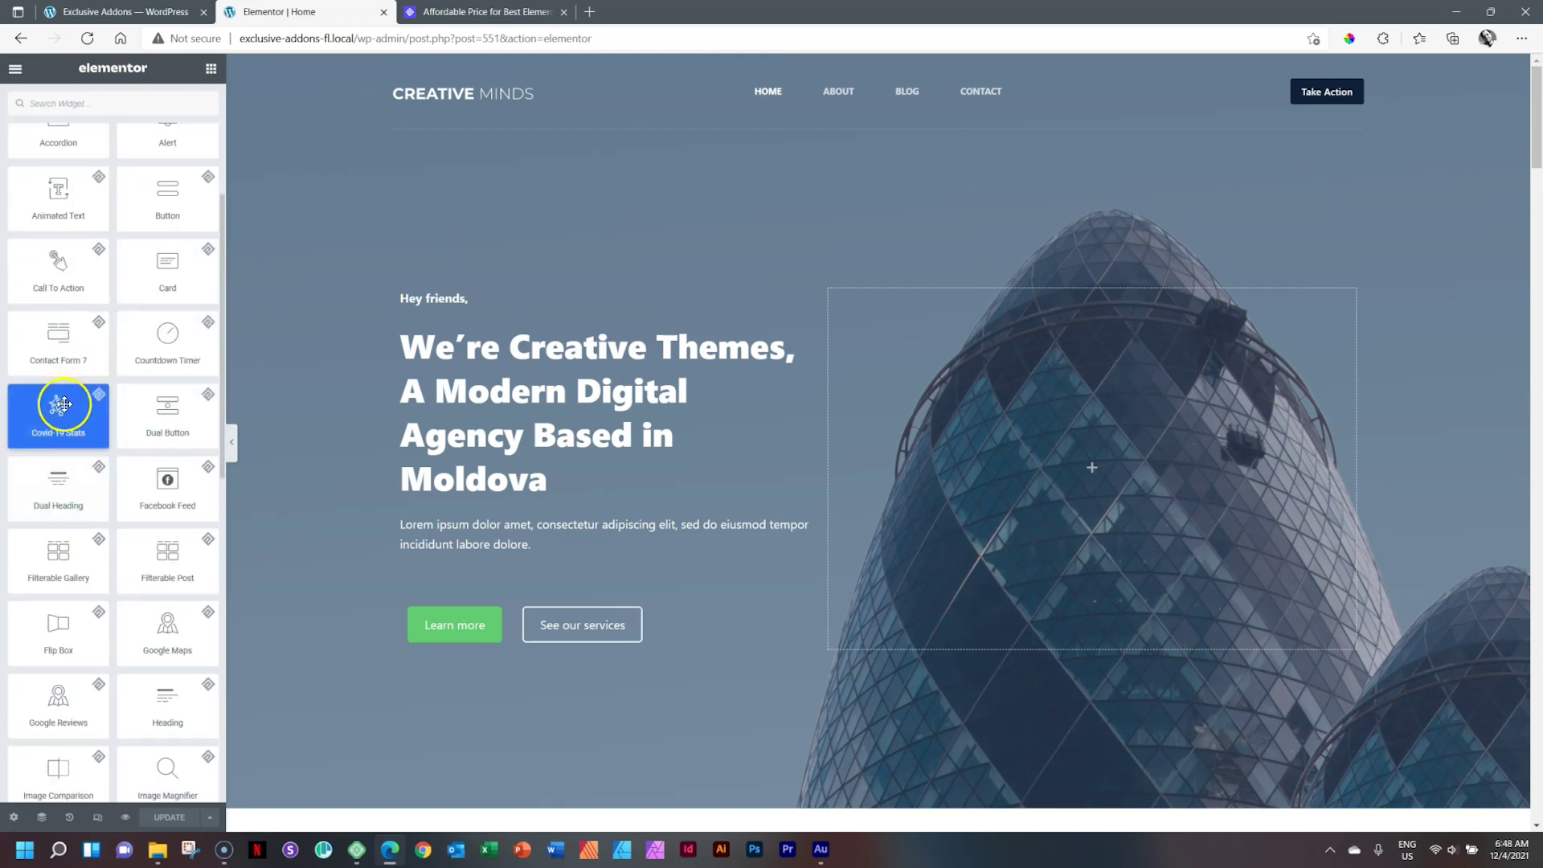
{"action": "left_click_drag", "start_coordinate": [63, 403], "coordinate": [1054, 350]}
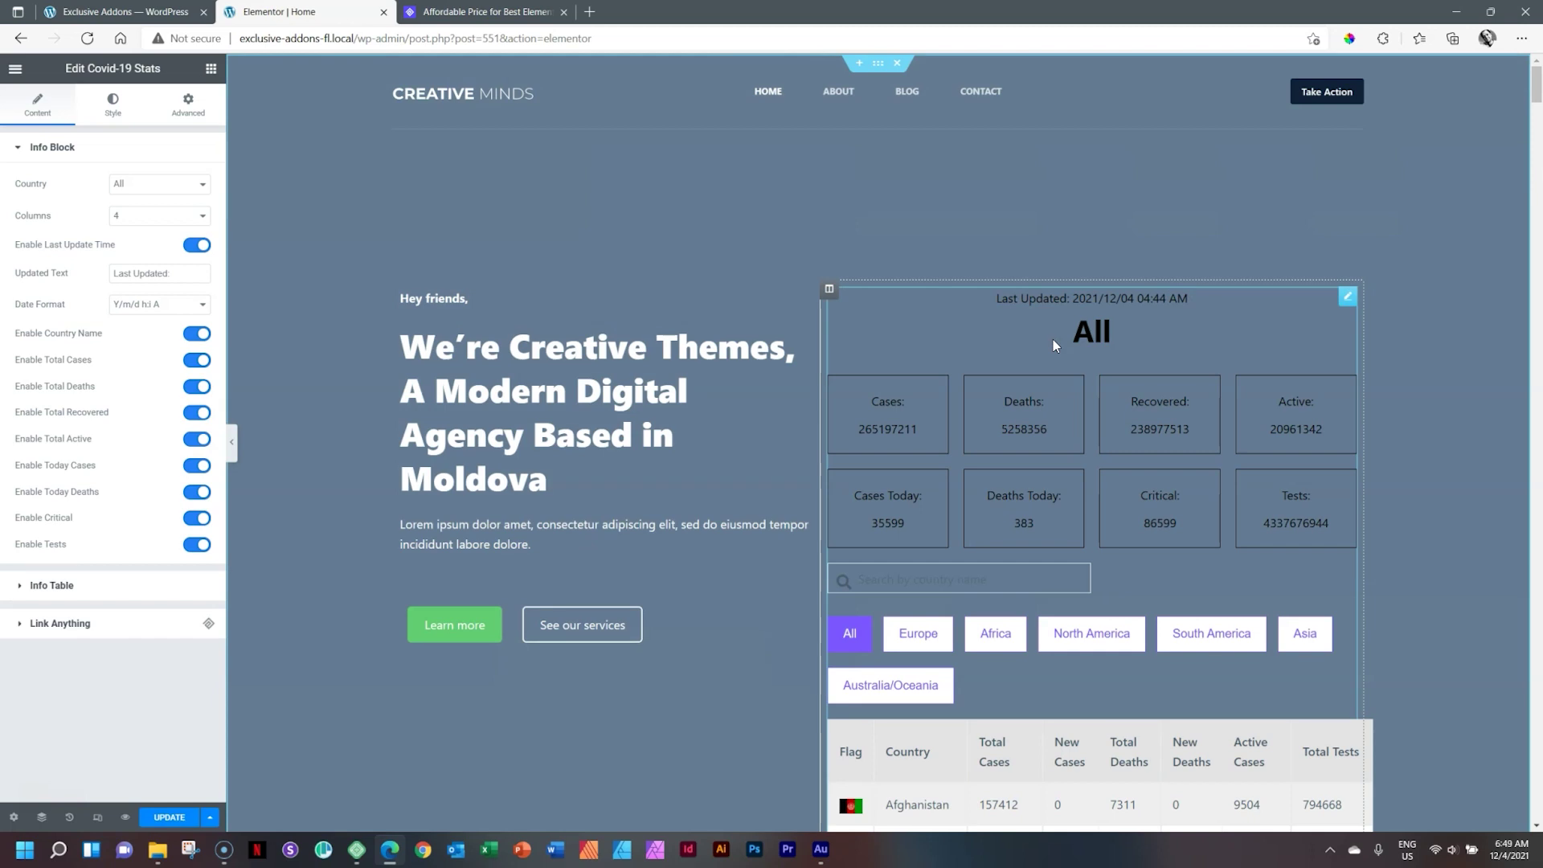
Look through the country table of the Covid-19 Stats widget and delete the widget from the hero section's column
{"action": "scroll", "coordinate": [1126, 551], "scroll_direction": "down", "scroll_amount": 5}
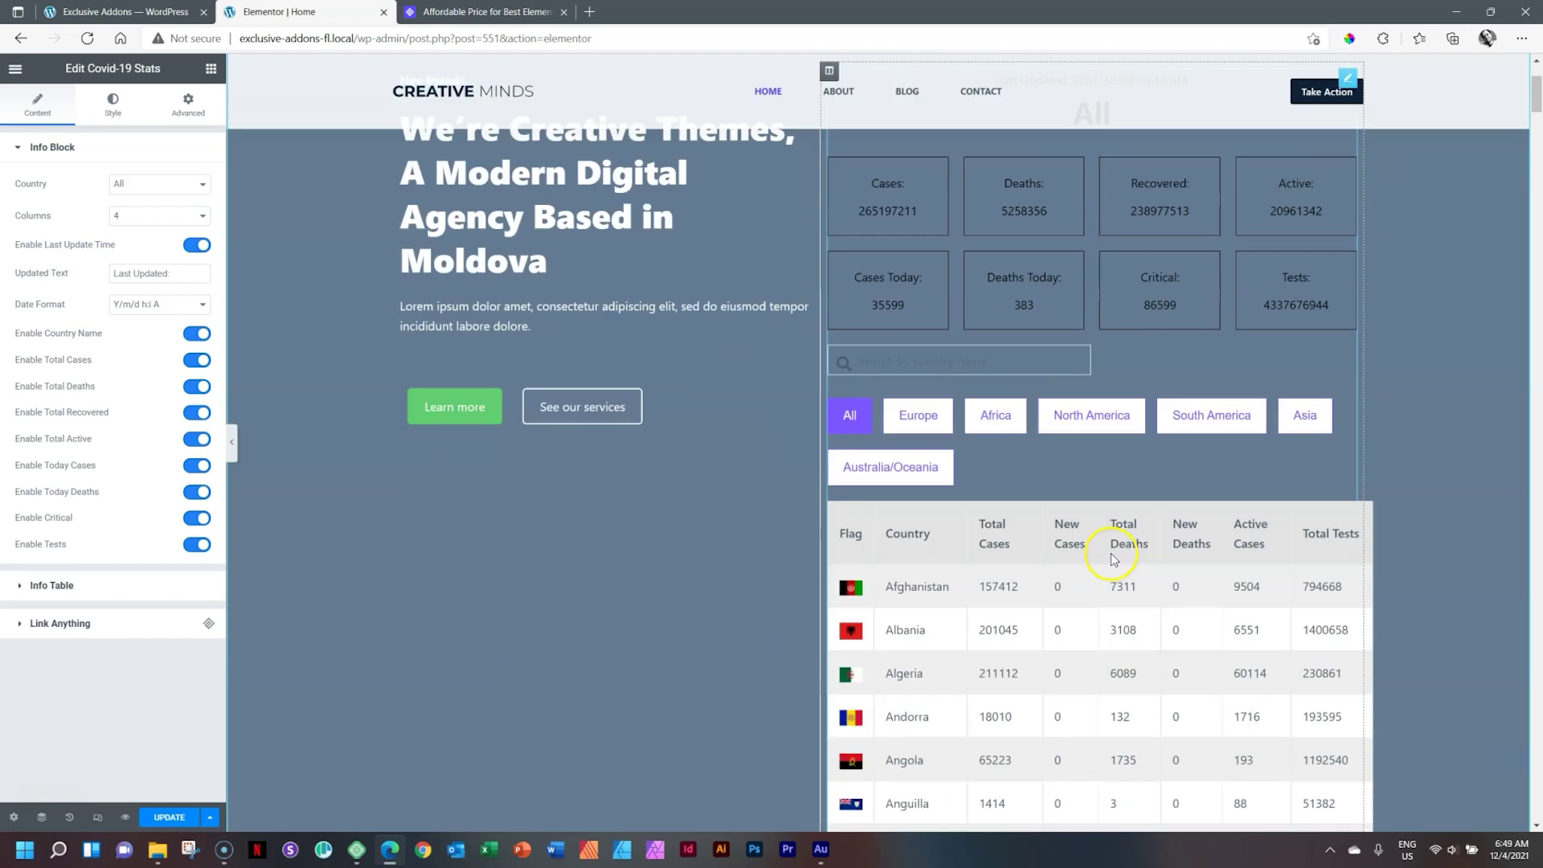
{"action": "scroll", "coordinate": [1115, 553], "scroll_direction": "down", "scroll_amount": 7}
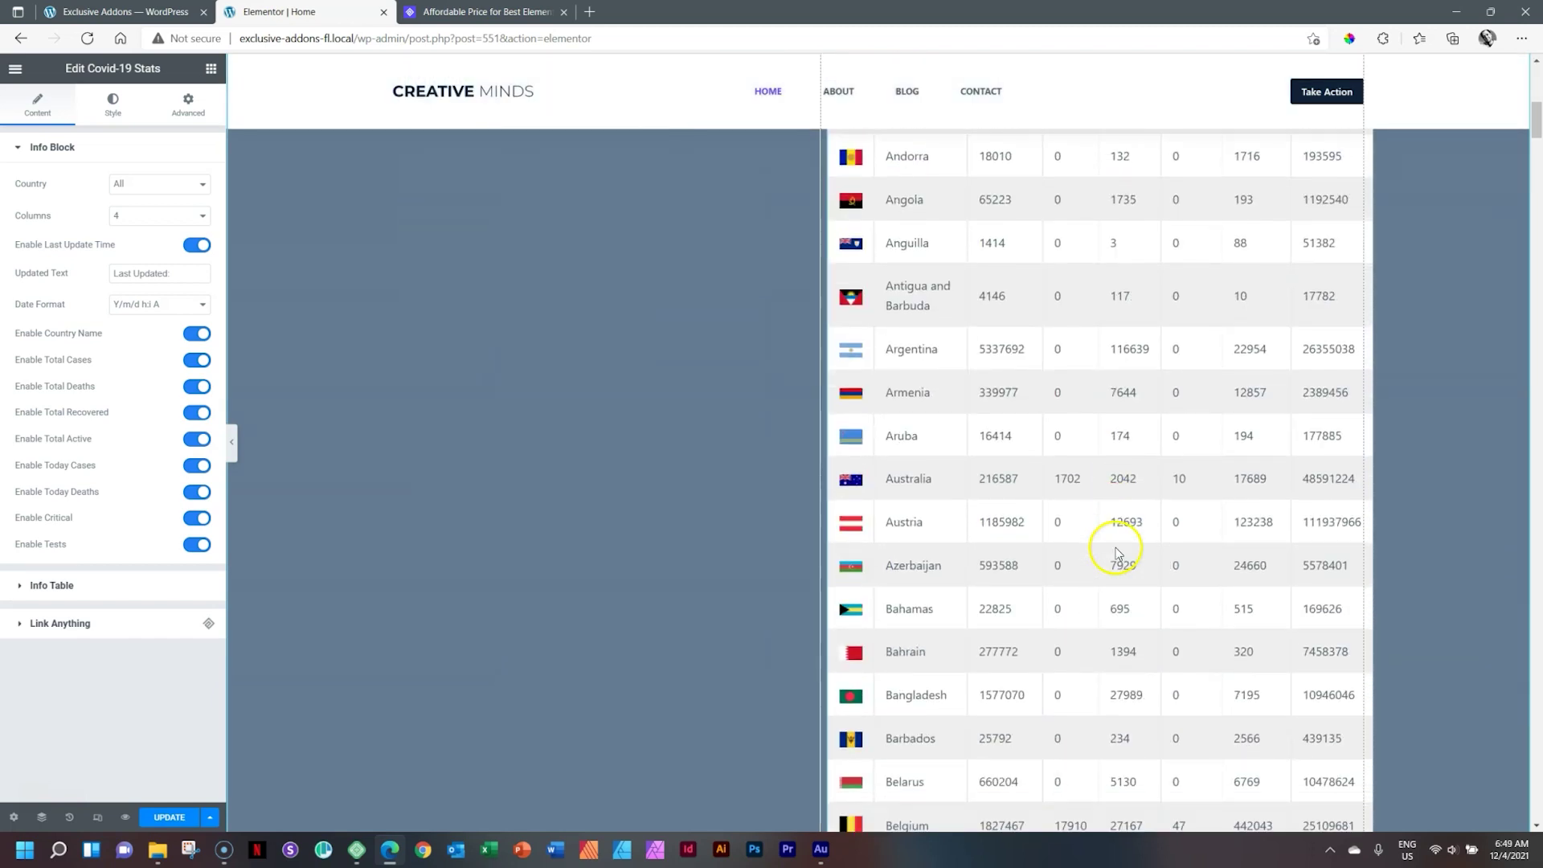
{"action": "scroll", "coordinate": [1117, 550], "scroll_direction": "down", "scroll_amount": 15}
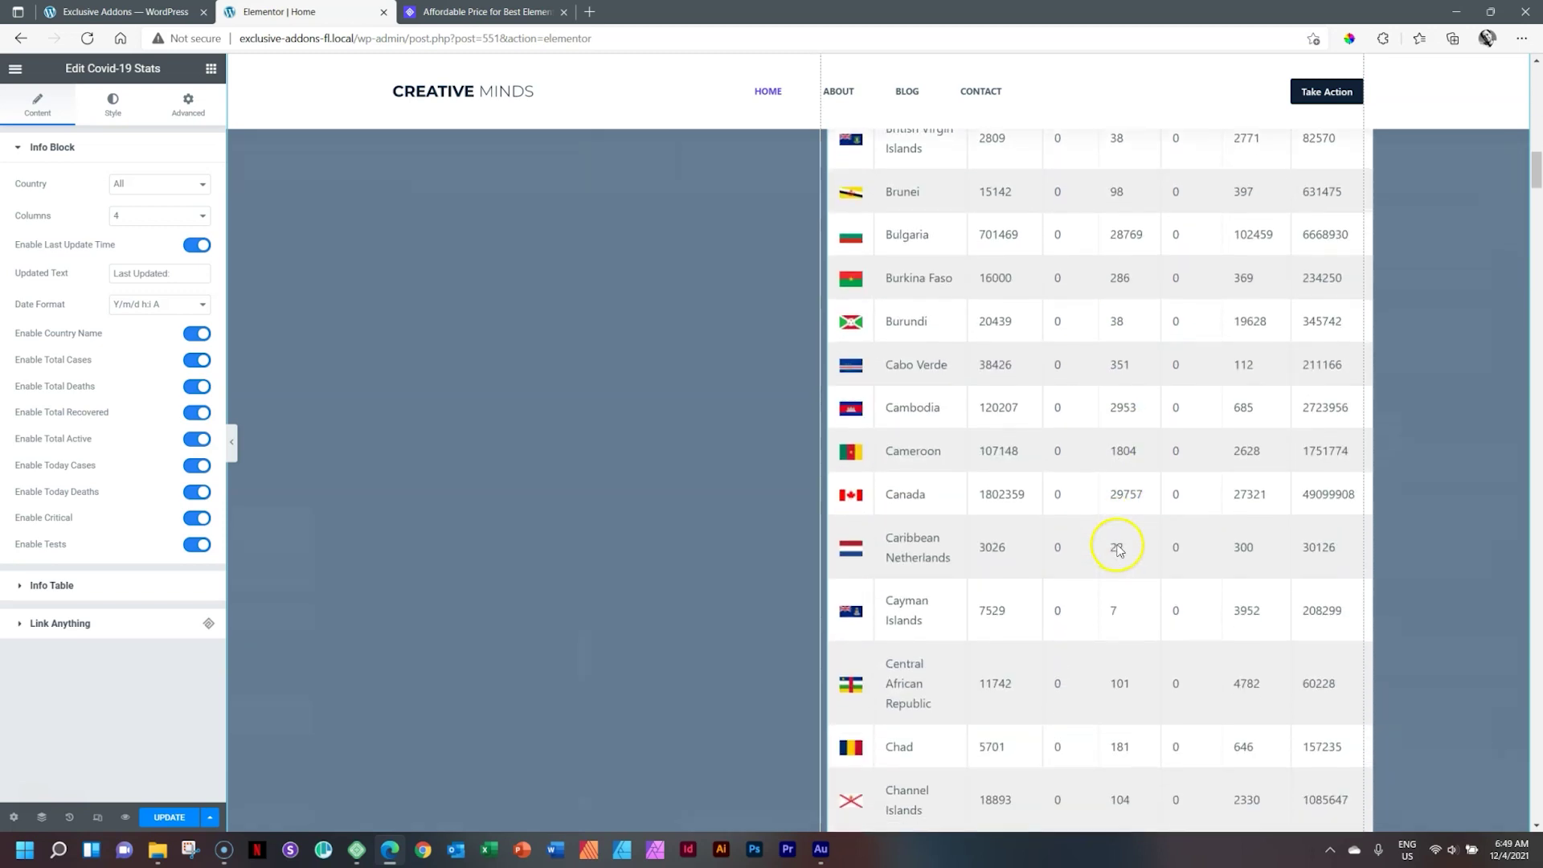
{"action": "left_click_drag", "start_coordinate": [1536, 185], "coordinate": [1536, 76]}
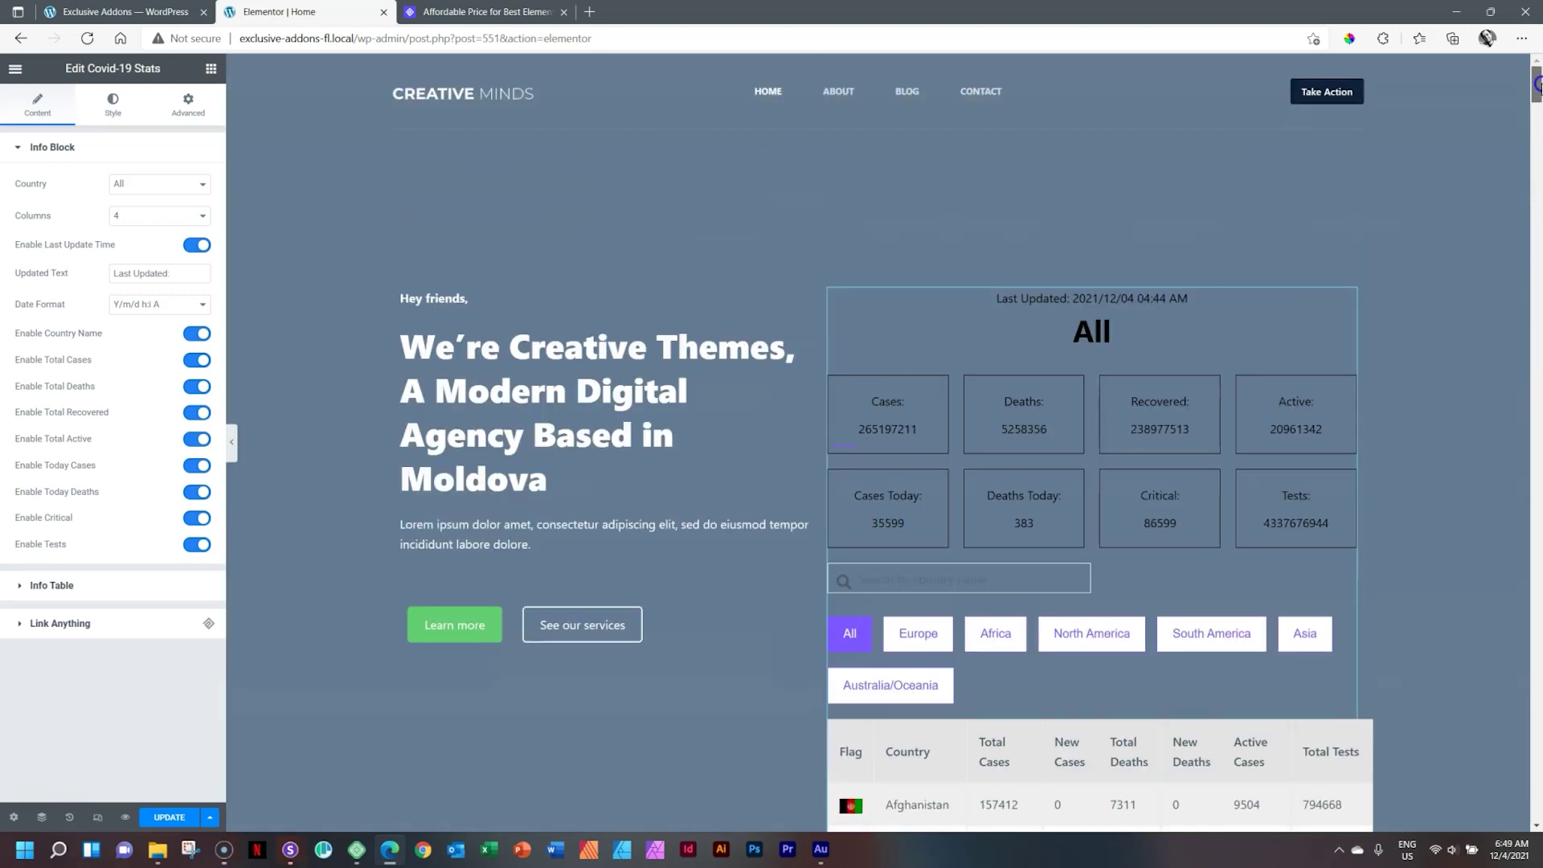
{"action": "right_click", "coordinate": [1199, 335]}
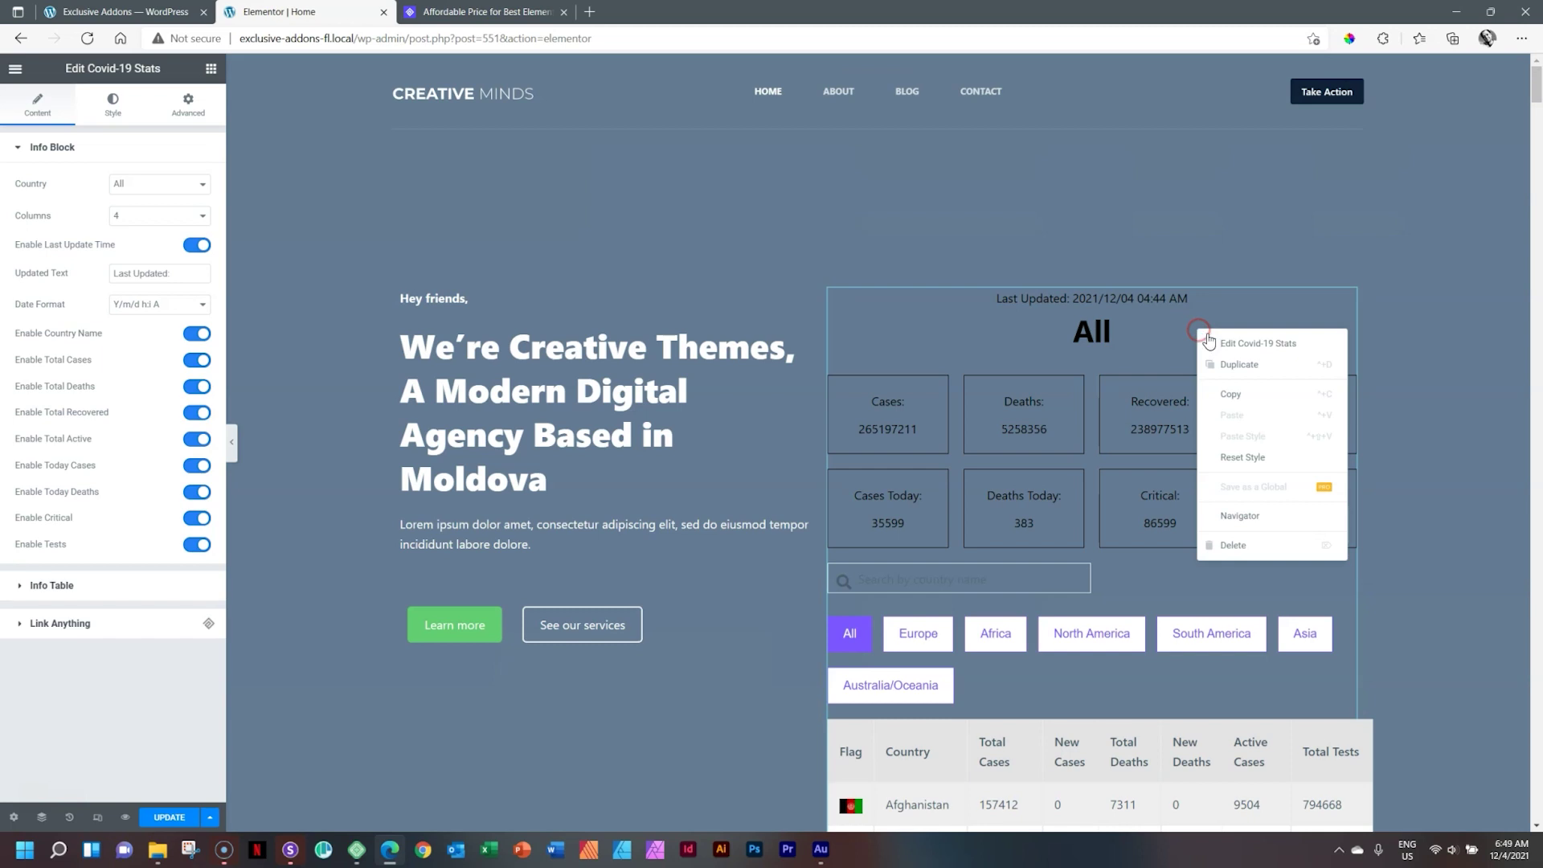
{"action": "left_click", "coordinate": [1236, 546]}
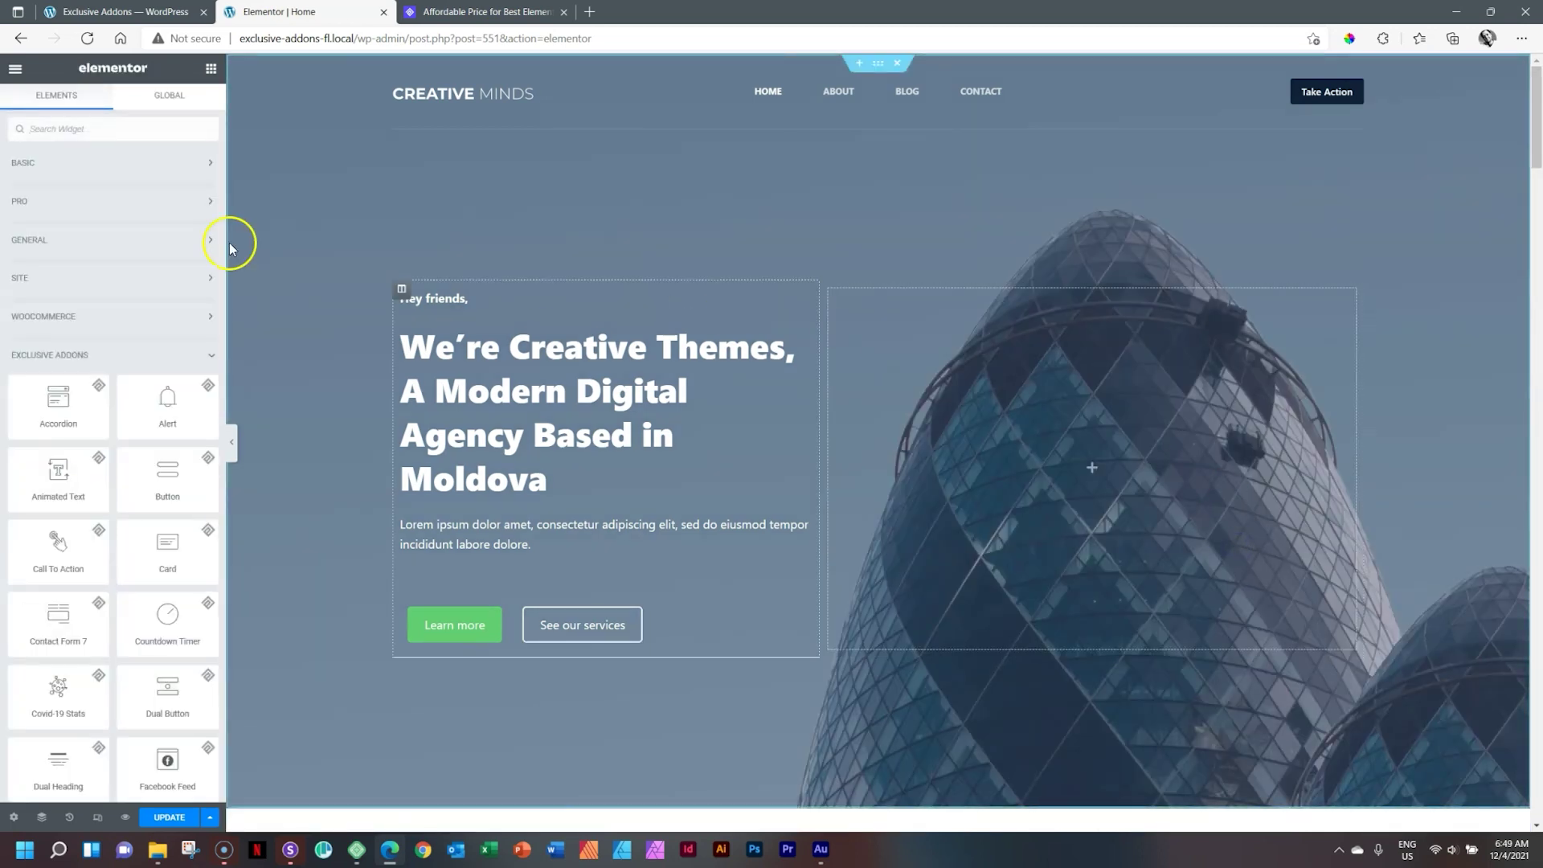
Review the widgets offered in the Exclusive Addons category and collapse the category
{"action": "scroll", "coordinate": [120, 450], "scroll_direction": "down", "scroll_amount": 5}
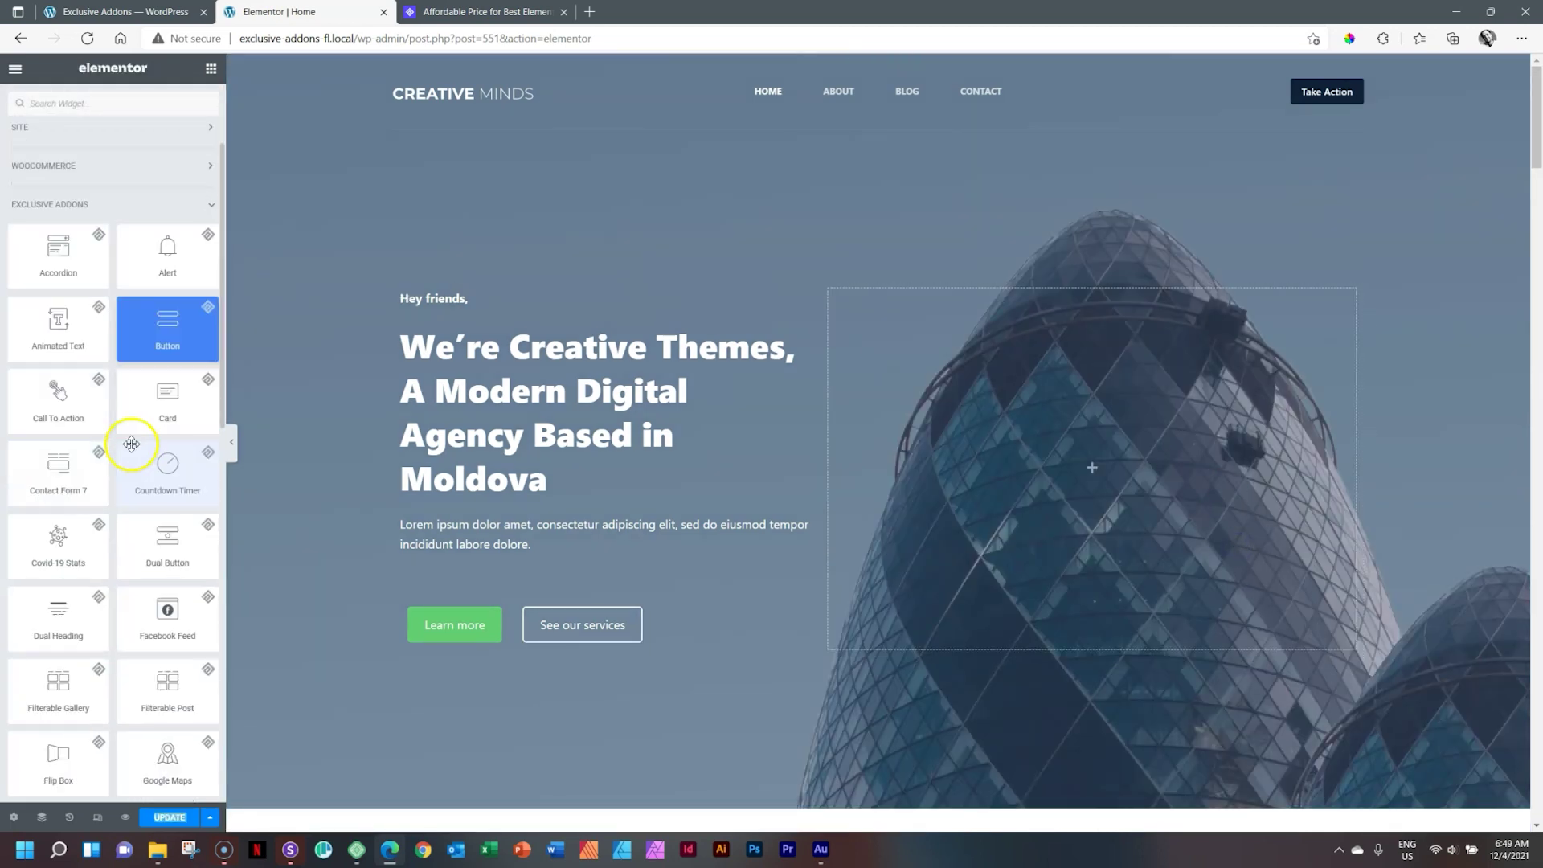
{"action": "scroll", "coordinate": [136, 438], "scroll_direction": "down", "scroll_amount": 4}
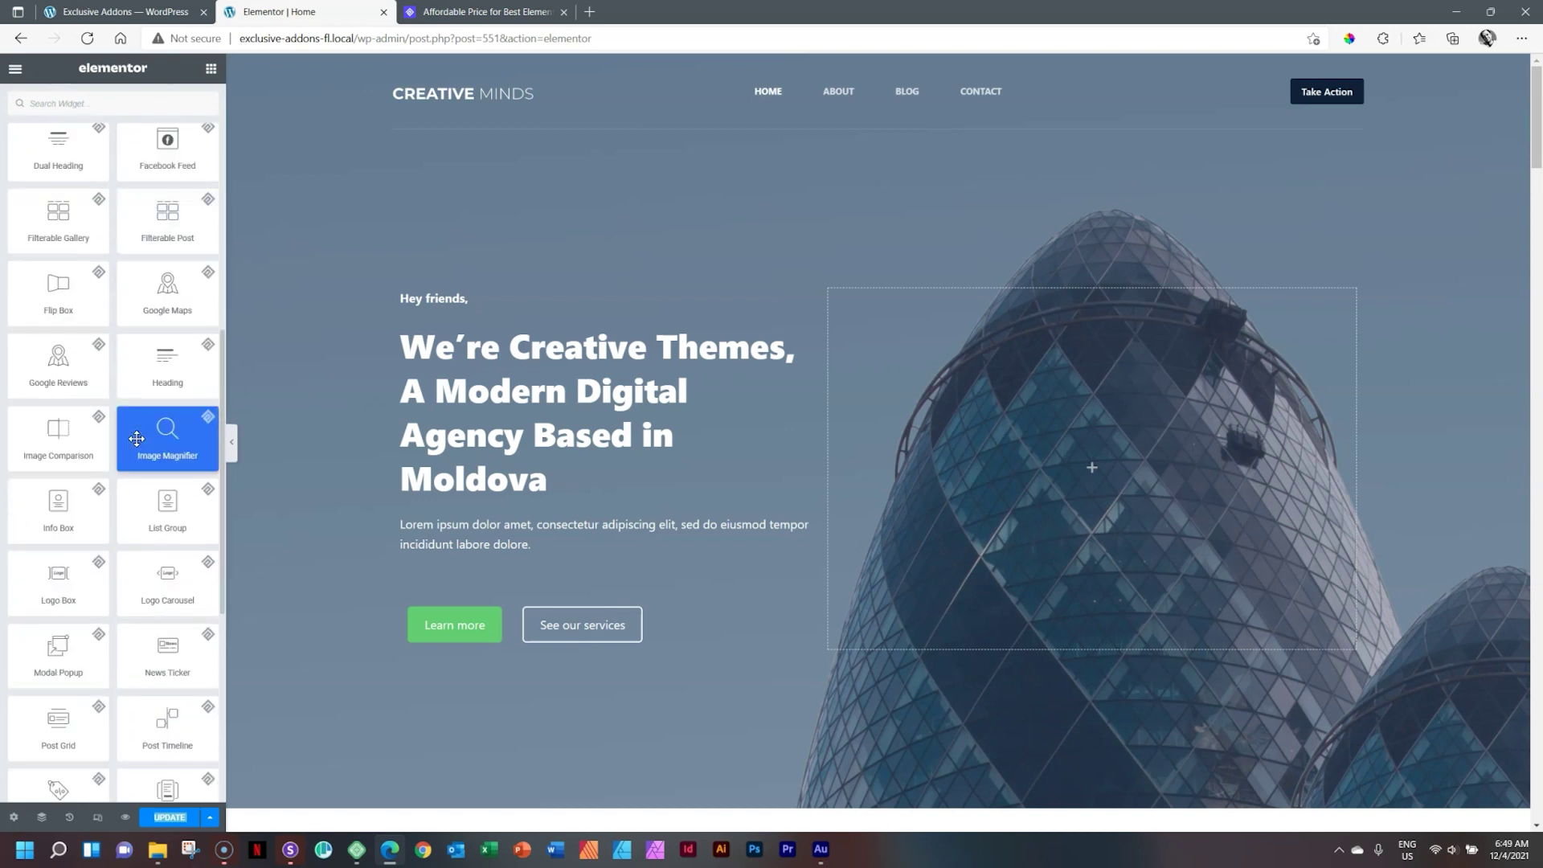
{"action": "scroll", "coordinate": [136, 437], "scroll_direction": "down", "scroll_amount": 3}
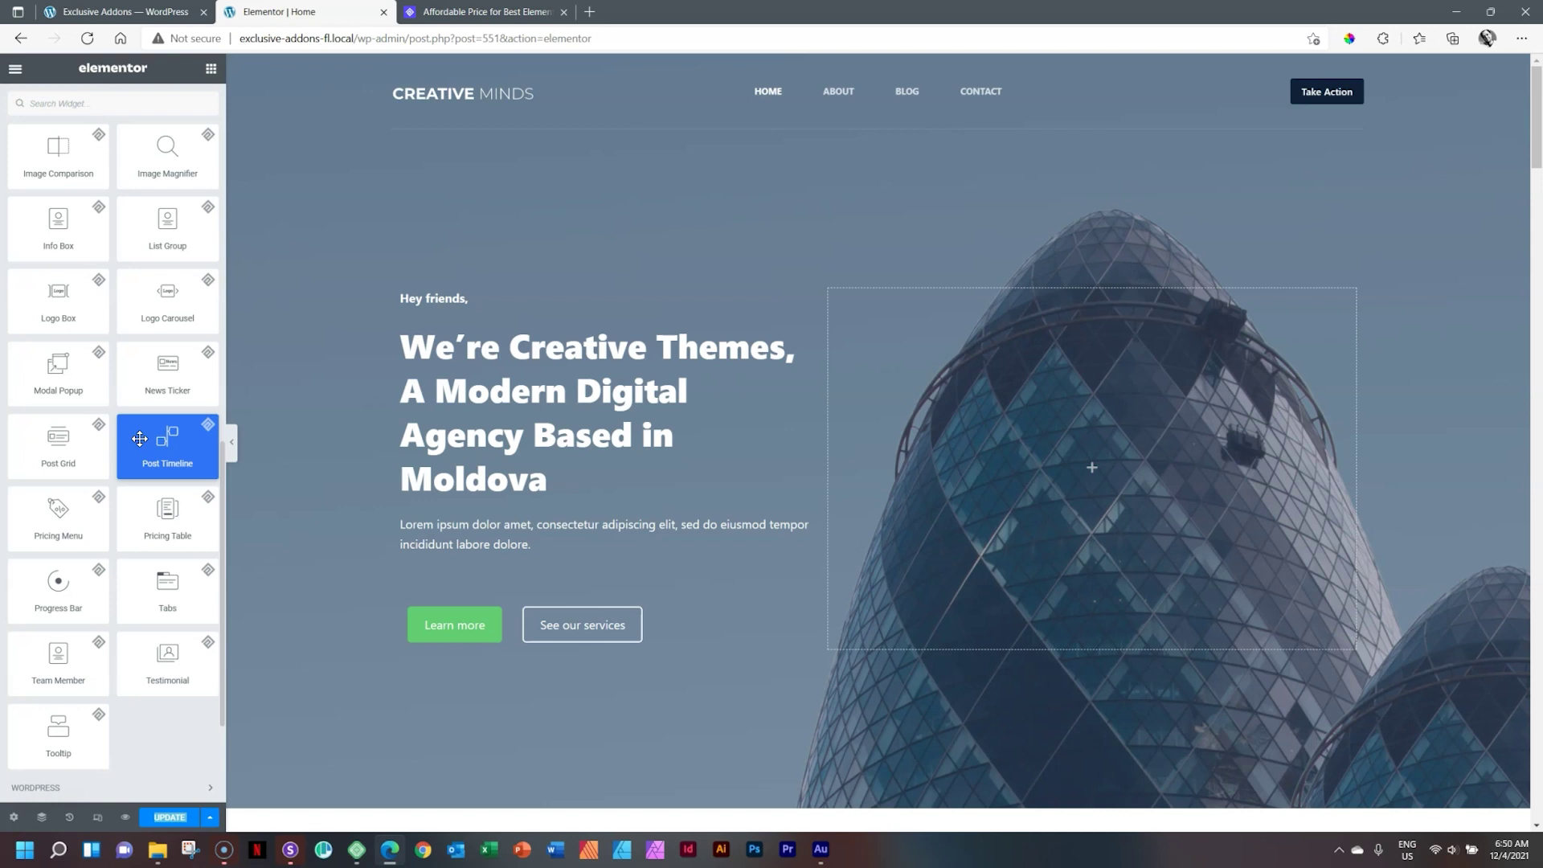
{"action": "scroll", "coordinate": [139, 438], "scroll_direction": "up", "scroll_amount": 20}
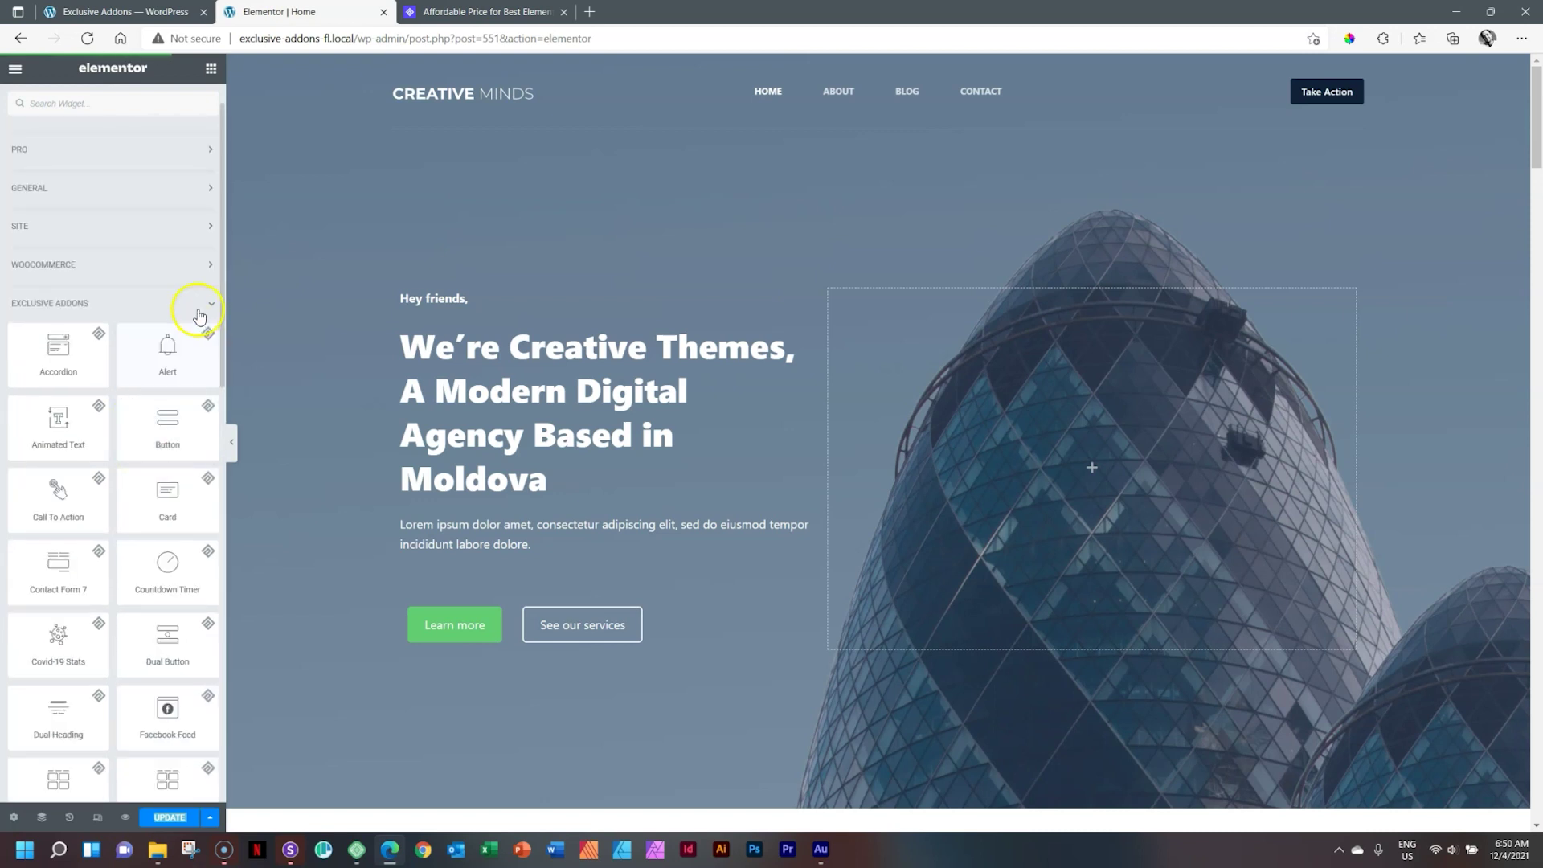
{"action": "left_click", "coordinate": [199, 303]}
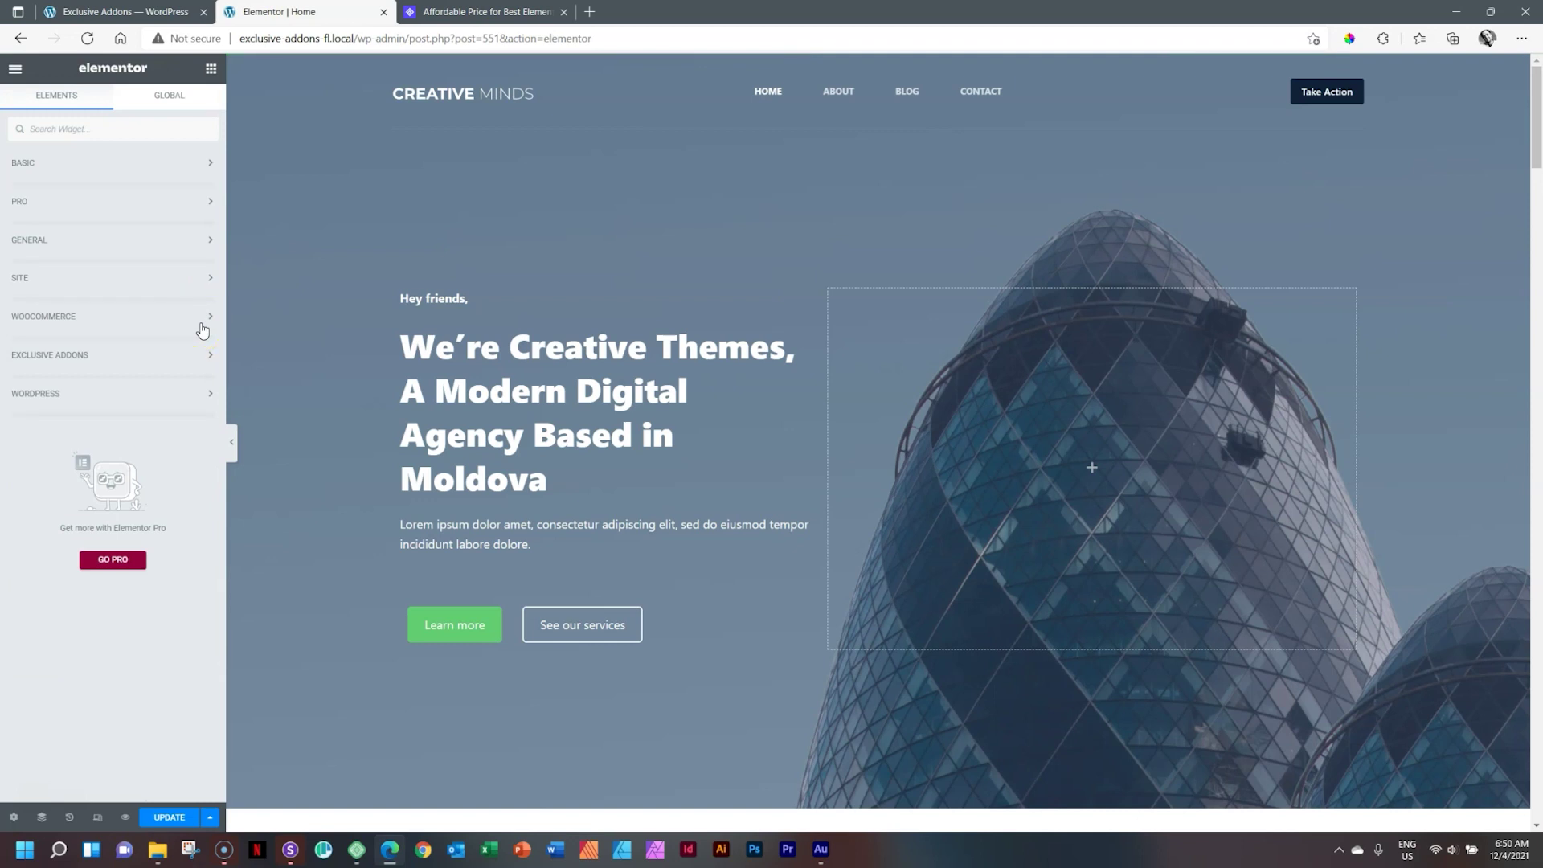
Update the home page and open the Exclusive Addons template library from the empty section above the footer
{"action": "left_click", "coordinate": [163, 817]}
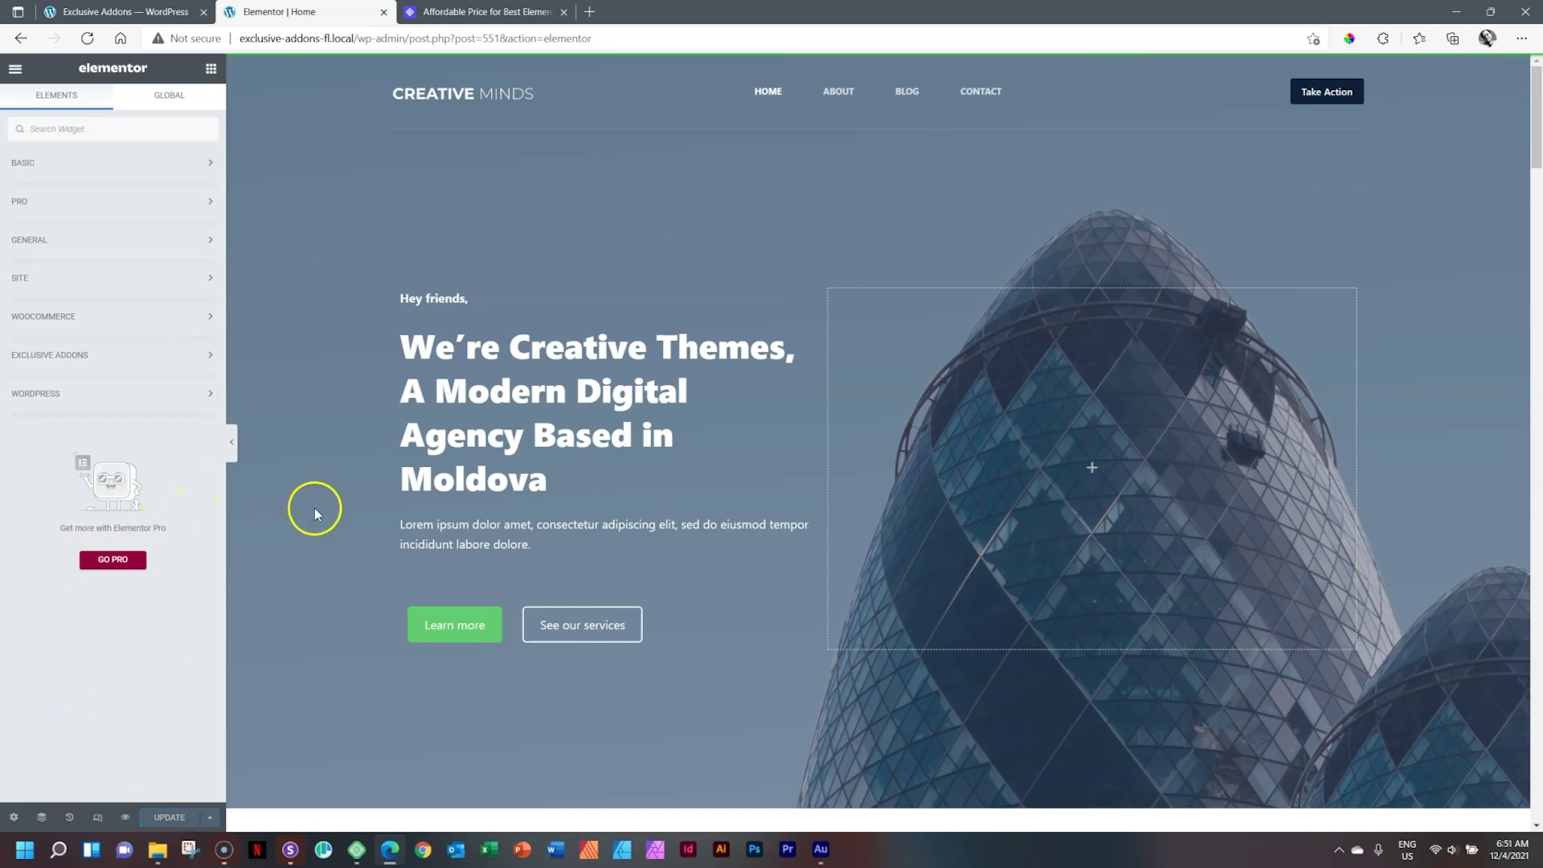
{"action": "left_click_drag", "start_coordinate": [1535, 104], "coordinate": [1536, 804]}
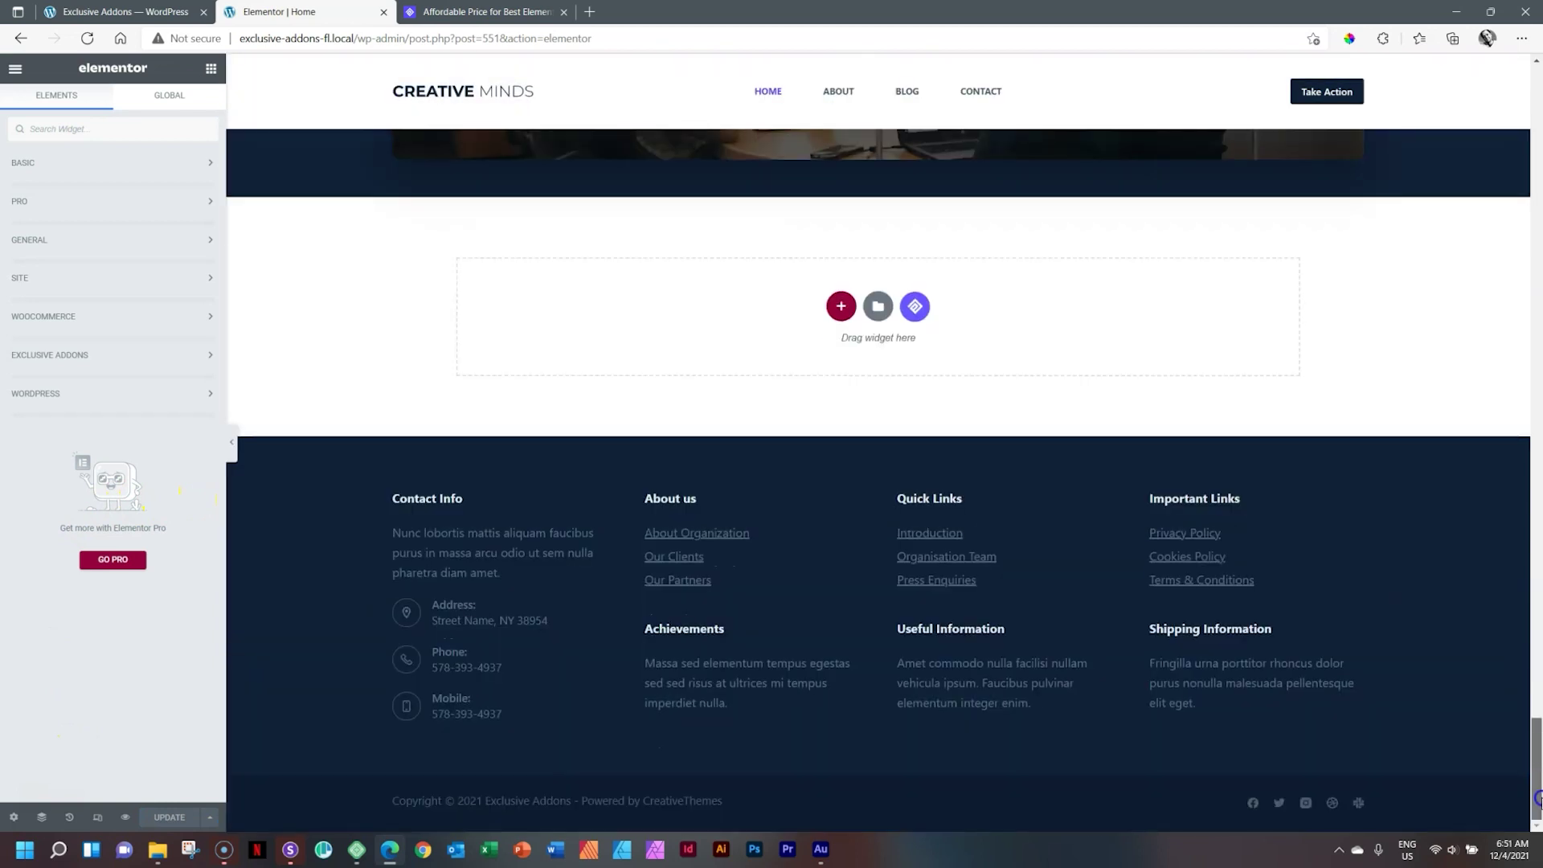
{"action": "left_click", "coordinate": [918, 319]}
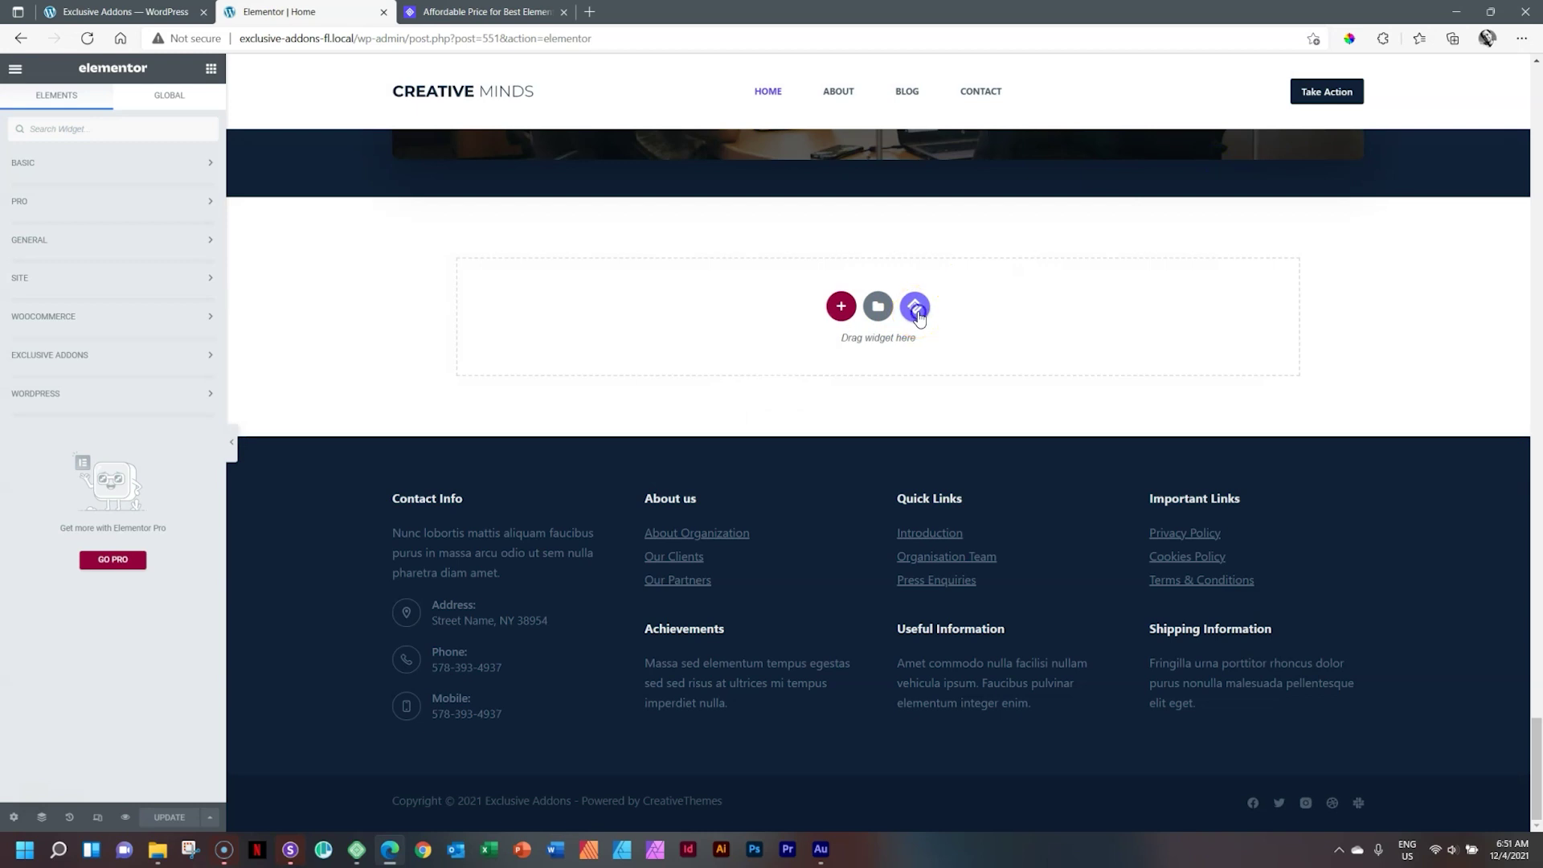
{"action": "left_click", "coordinate": [918, 316]}
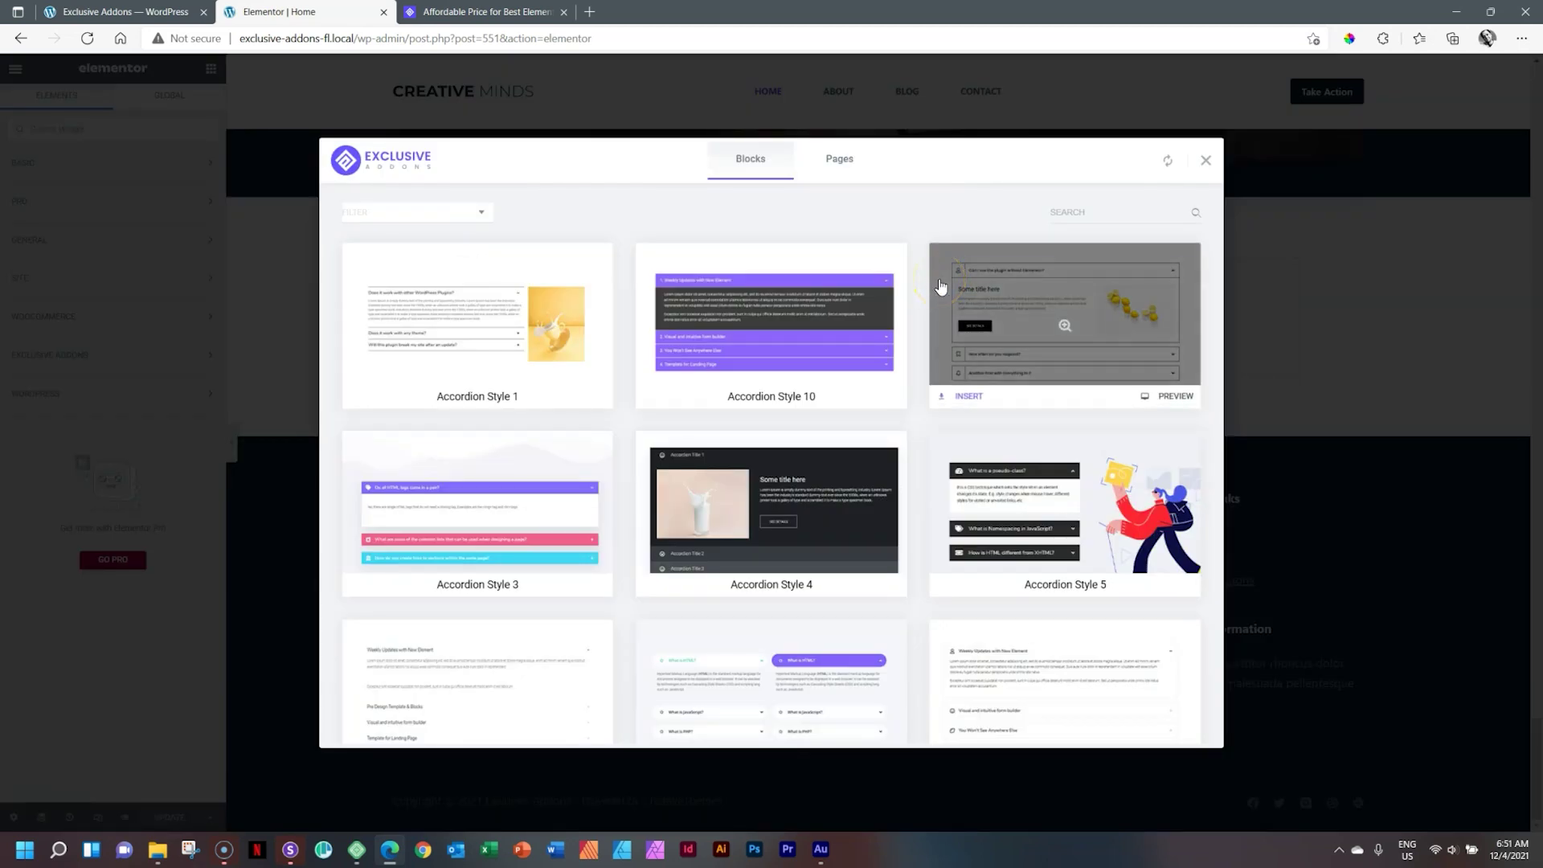
Filter the template blocks by Animated Shape, preview the "Versatile Use" block and return to the library
{"action": "left_click", "coordinate": [484, 216]}
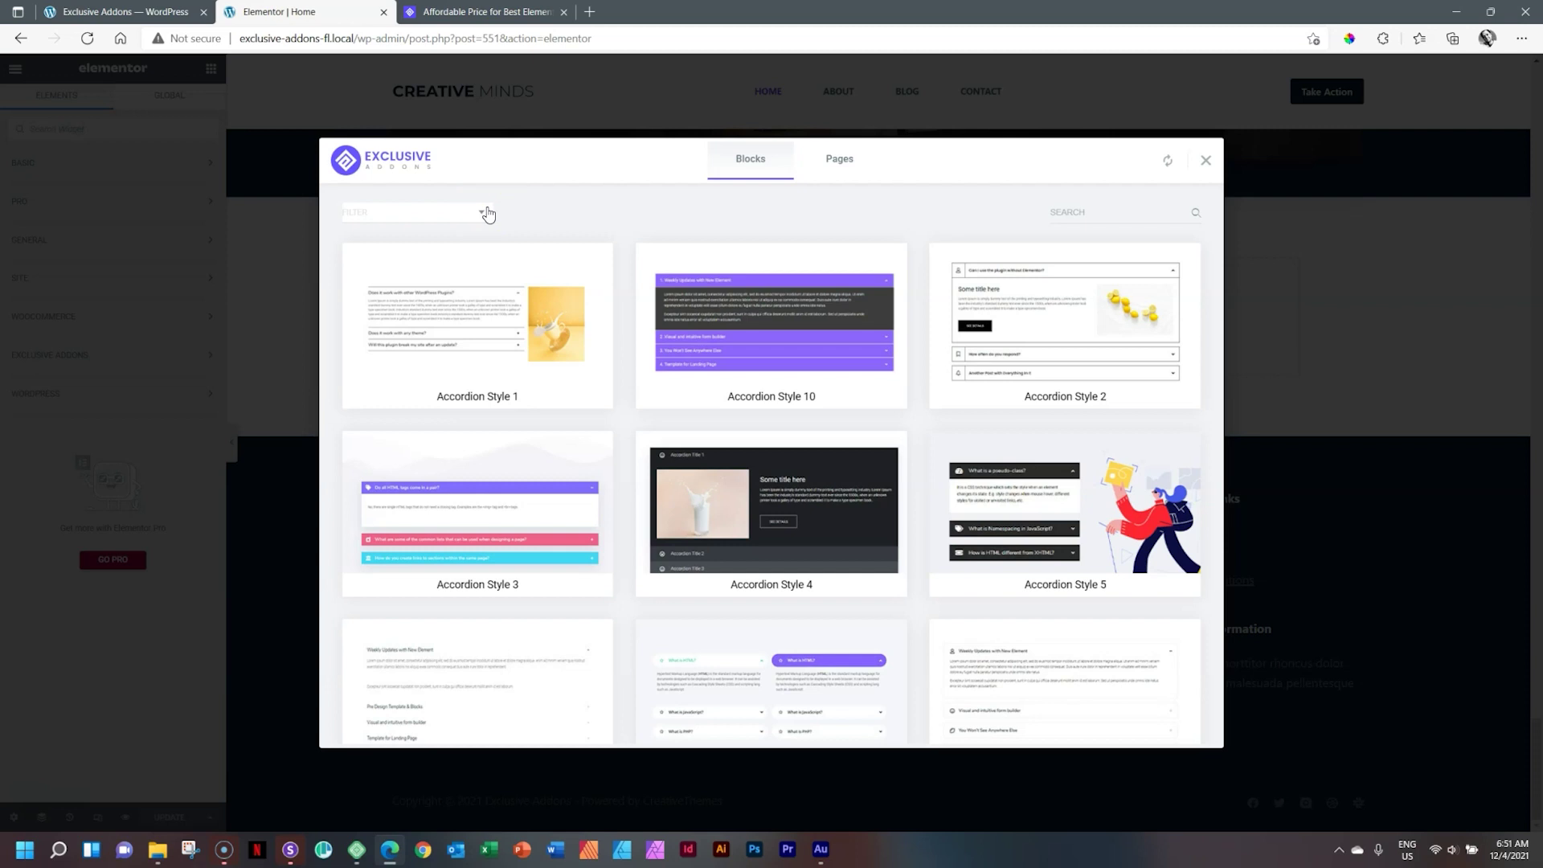
{"action": "left_click", "coordinate": [464, 224]}
{"action": "left_click", "coordinate": [687, 280]}
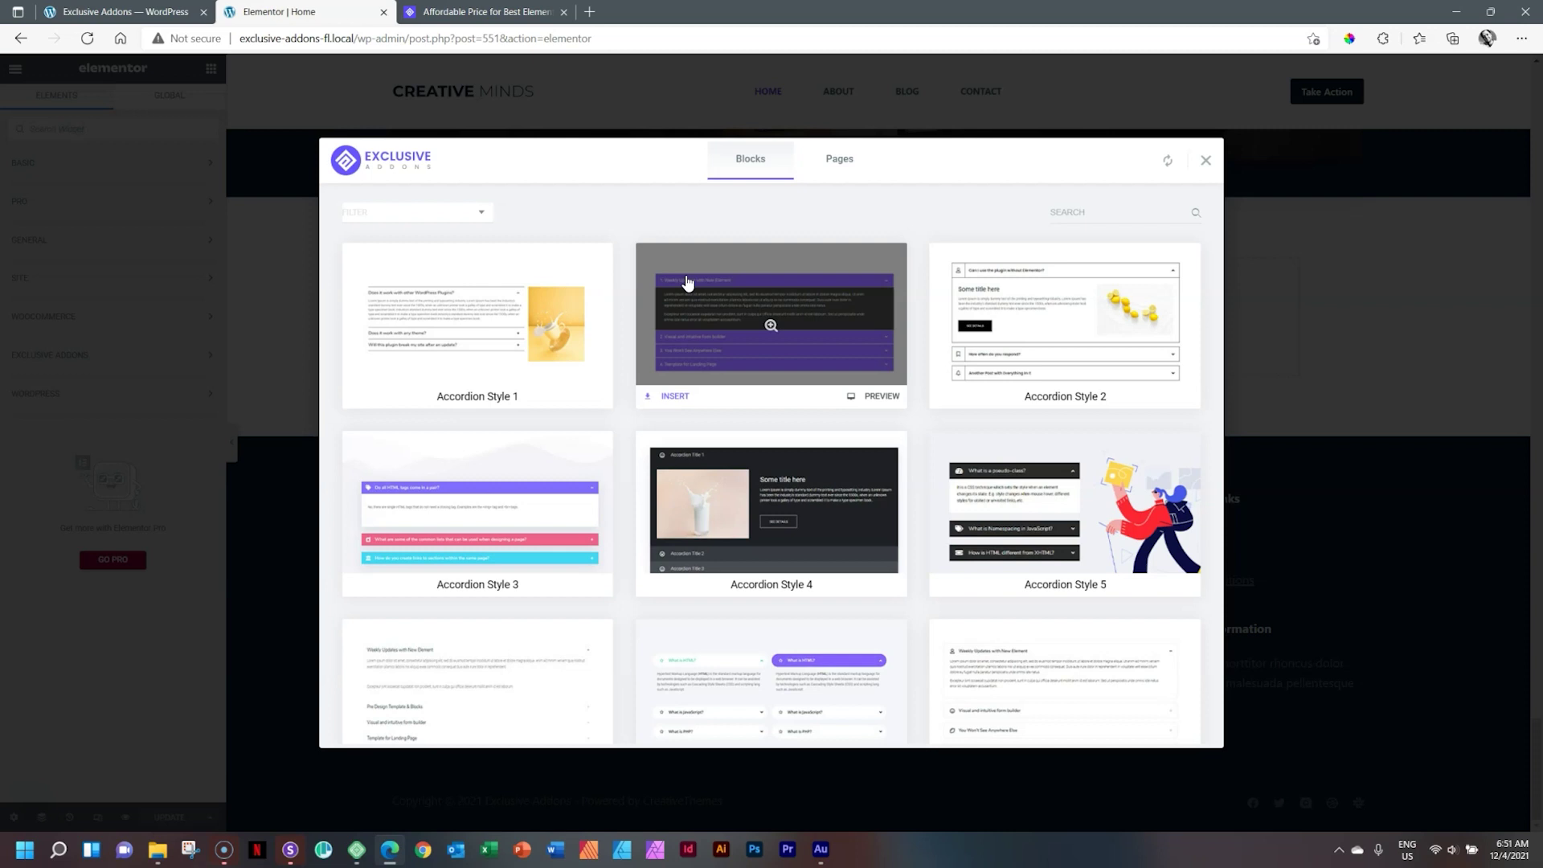
{"action": "left_click", "coordinate": [481, 213]}
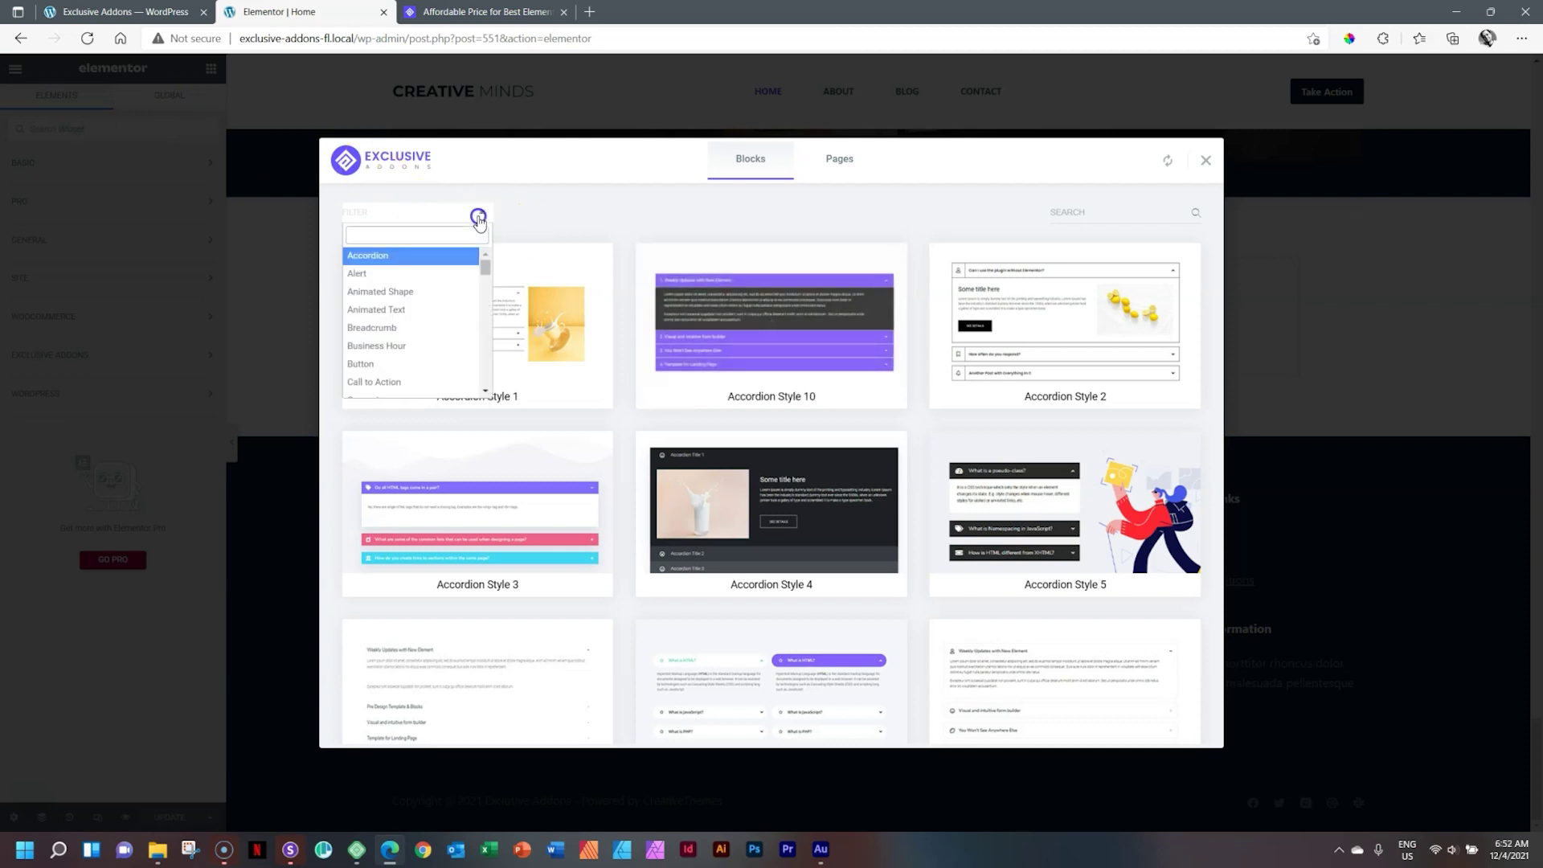
{"action": "left_click", "coordinate": [412, 294]}
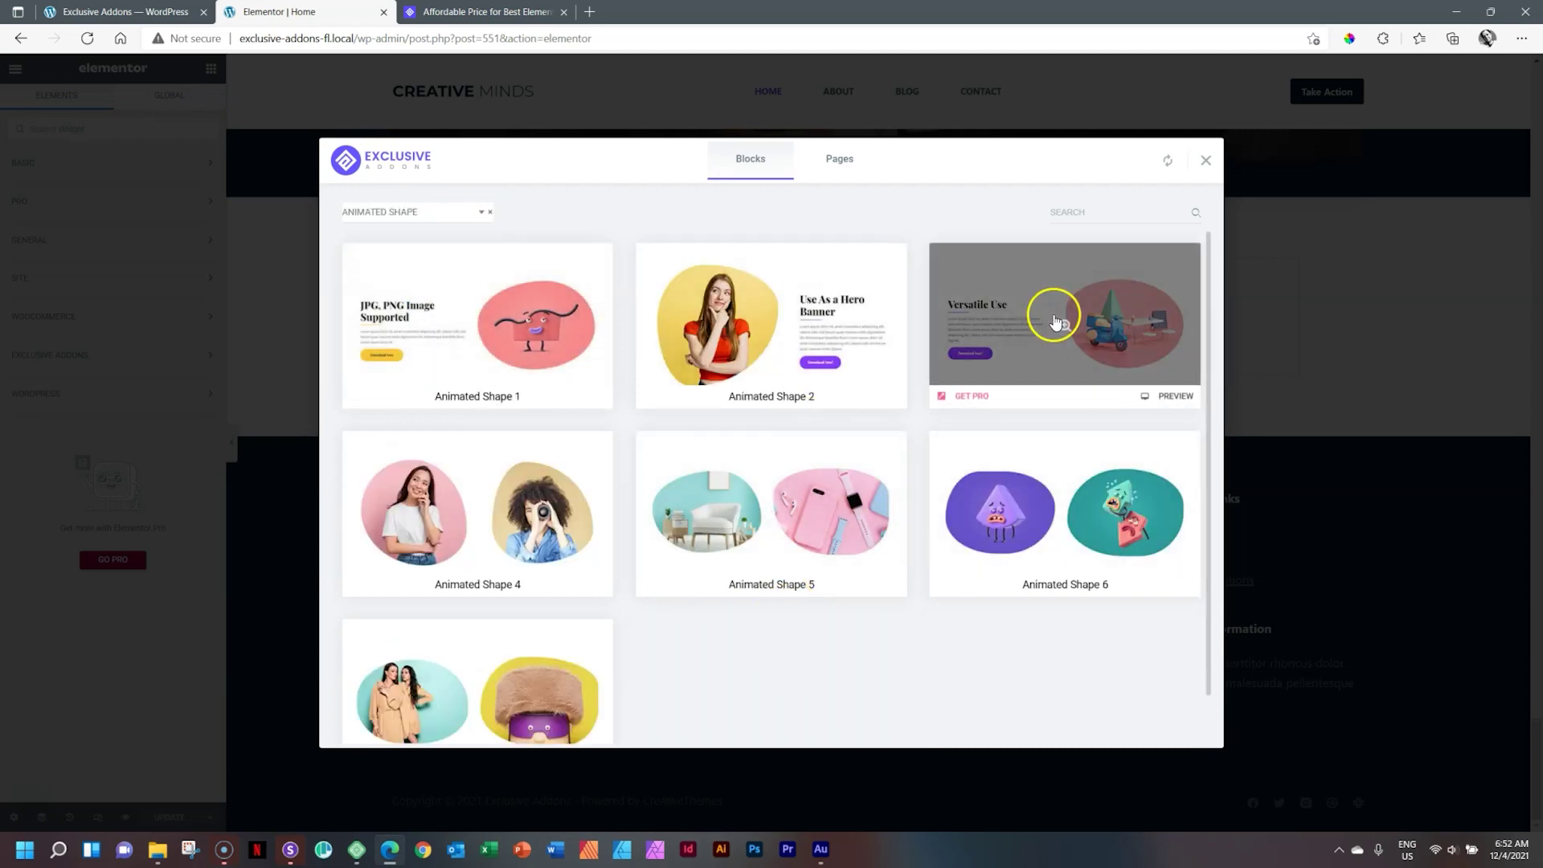
{"action": "left_click", "coordinate": [1164, 397]}
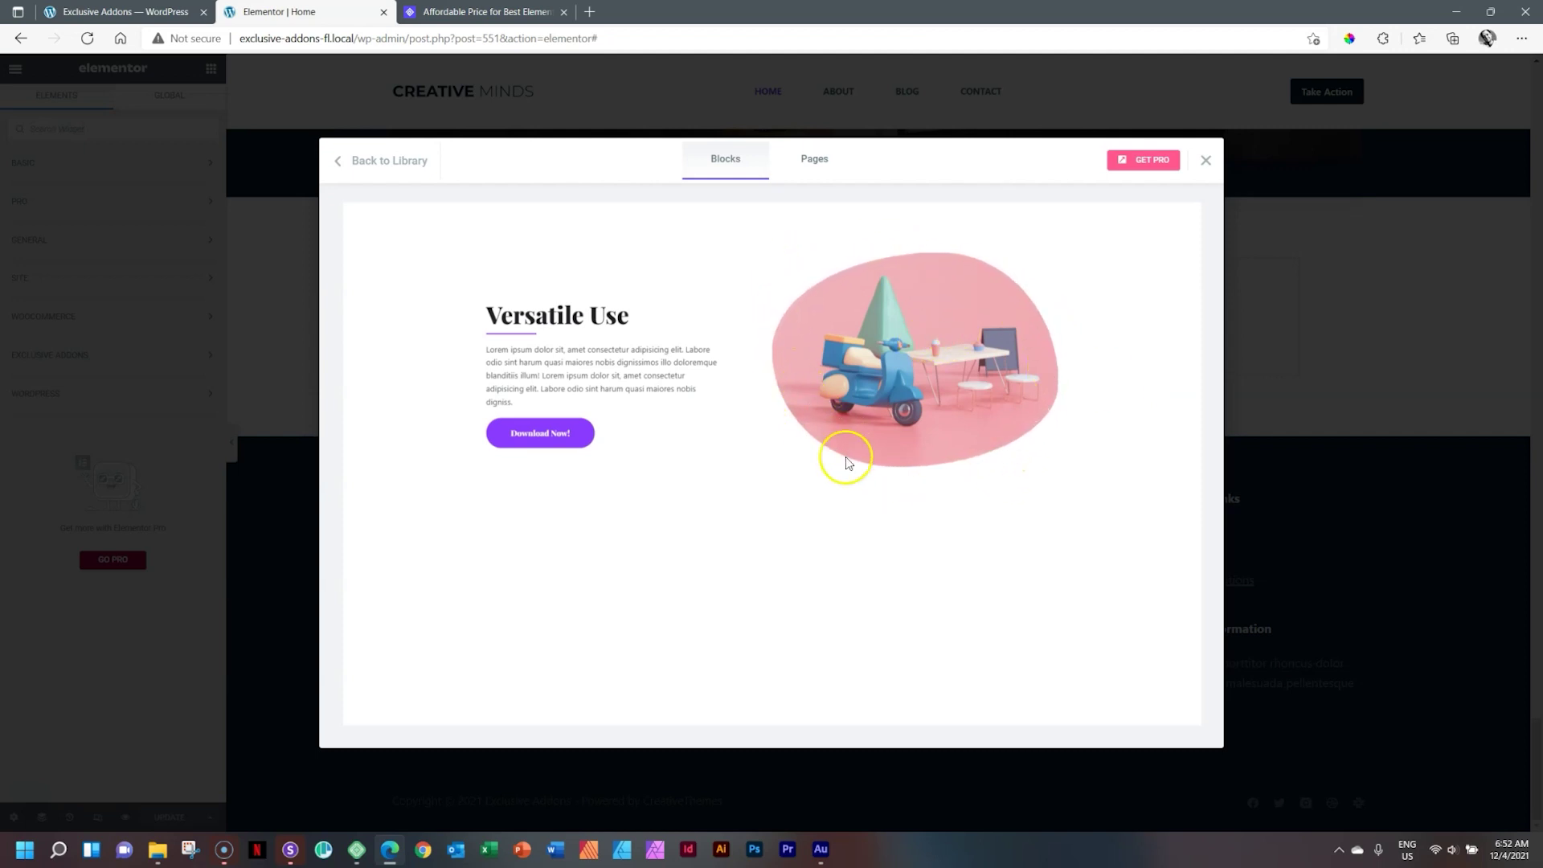
{"action": "left_click", "coordinate": [346, 169]}
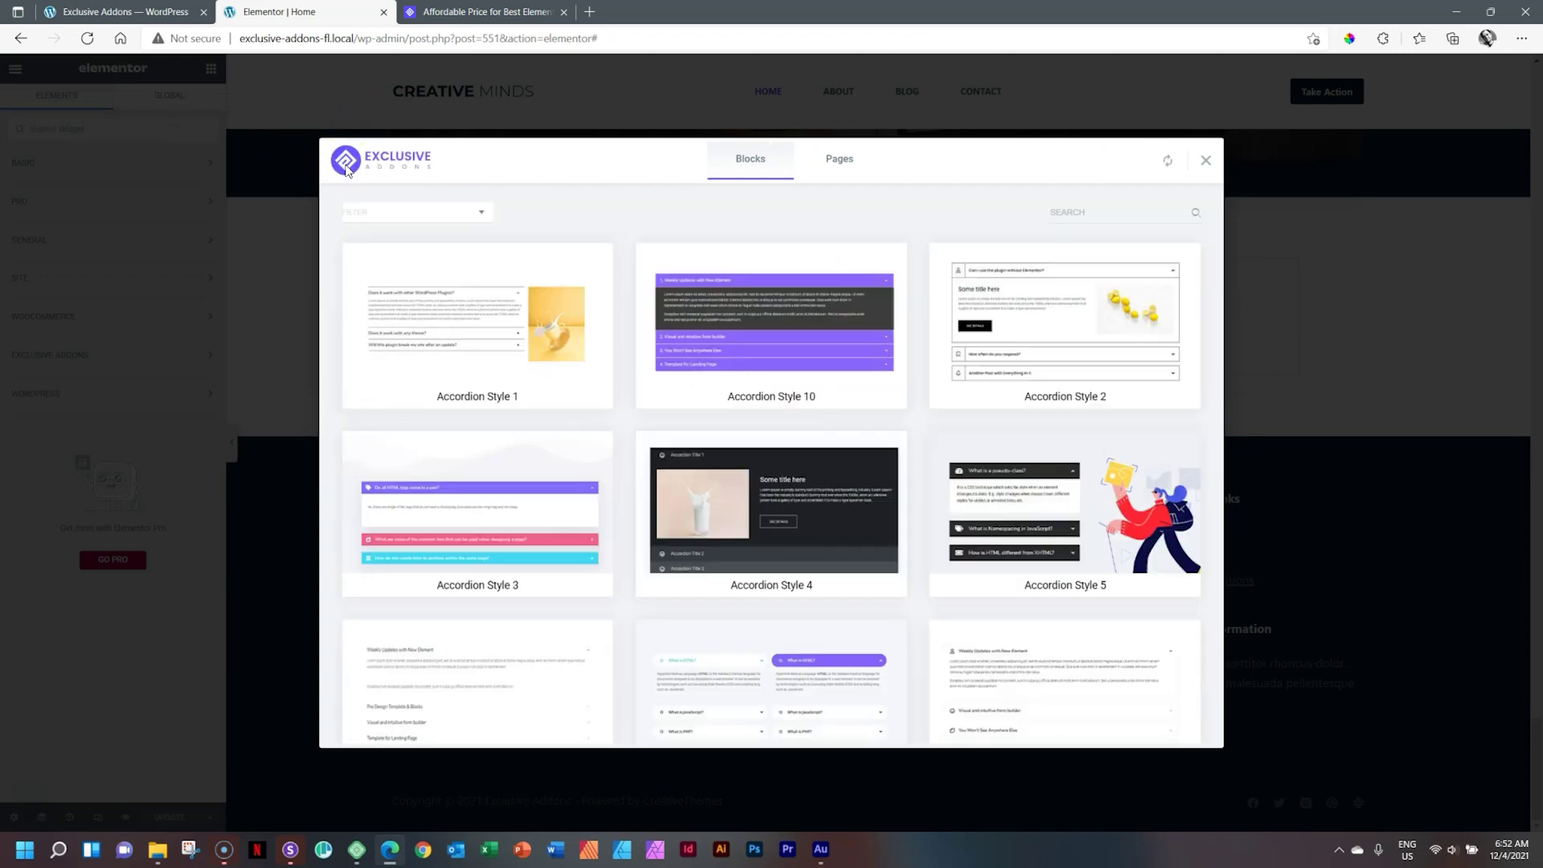
Filter the template blocks by Call to Action and look through the designs
{"action": "left_click", "coordinate": [480, 213]}
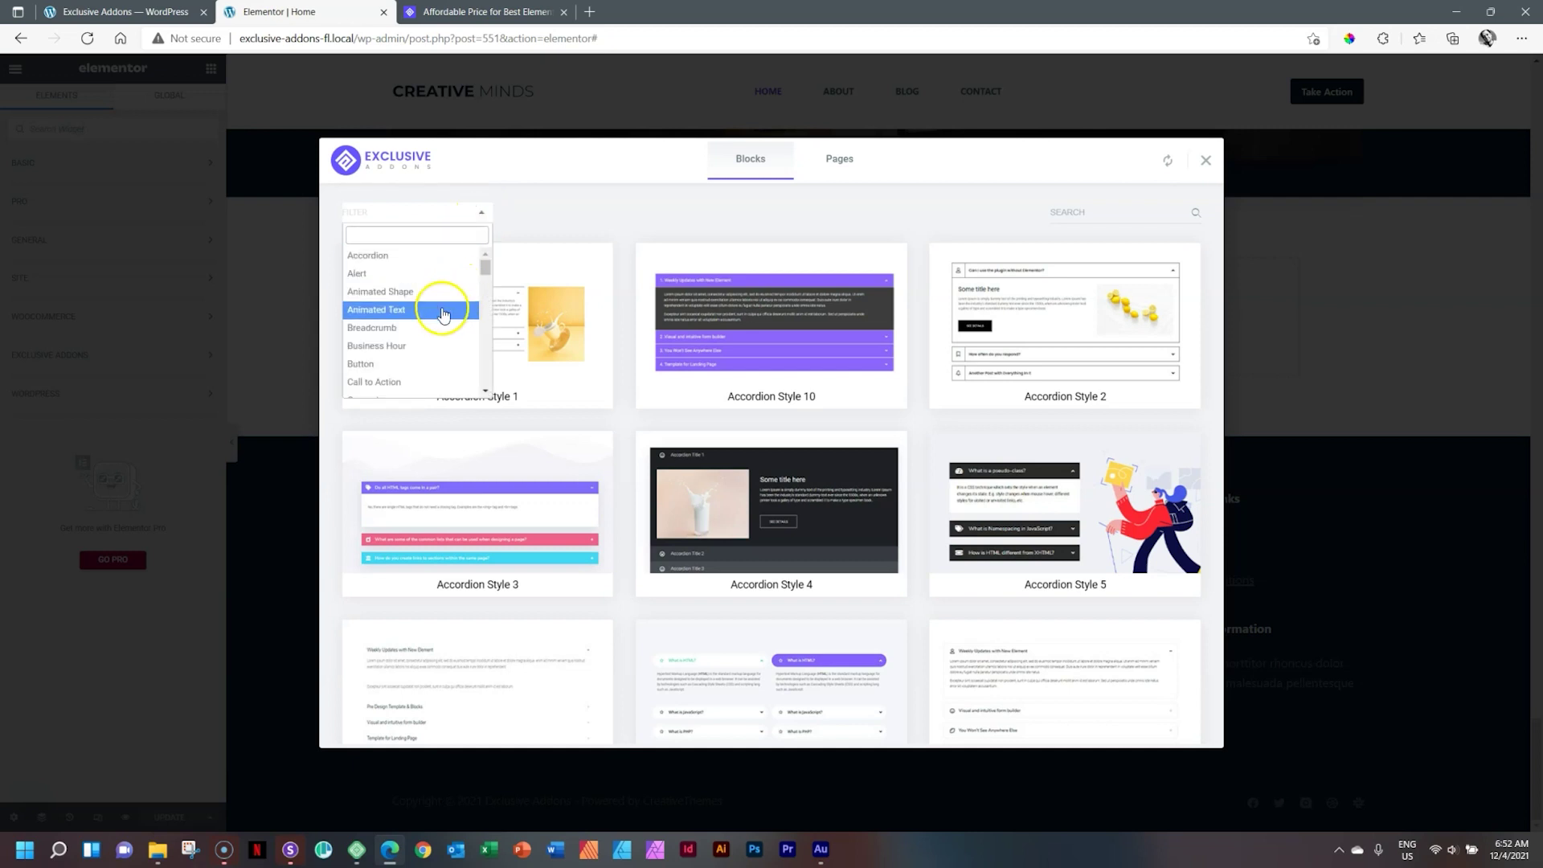
{"action": "scroll", "coordinate": [482, 366], "scroll_direction": "down", "scroll_amount": 3}
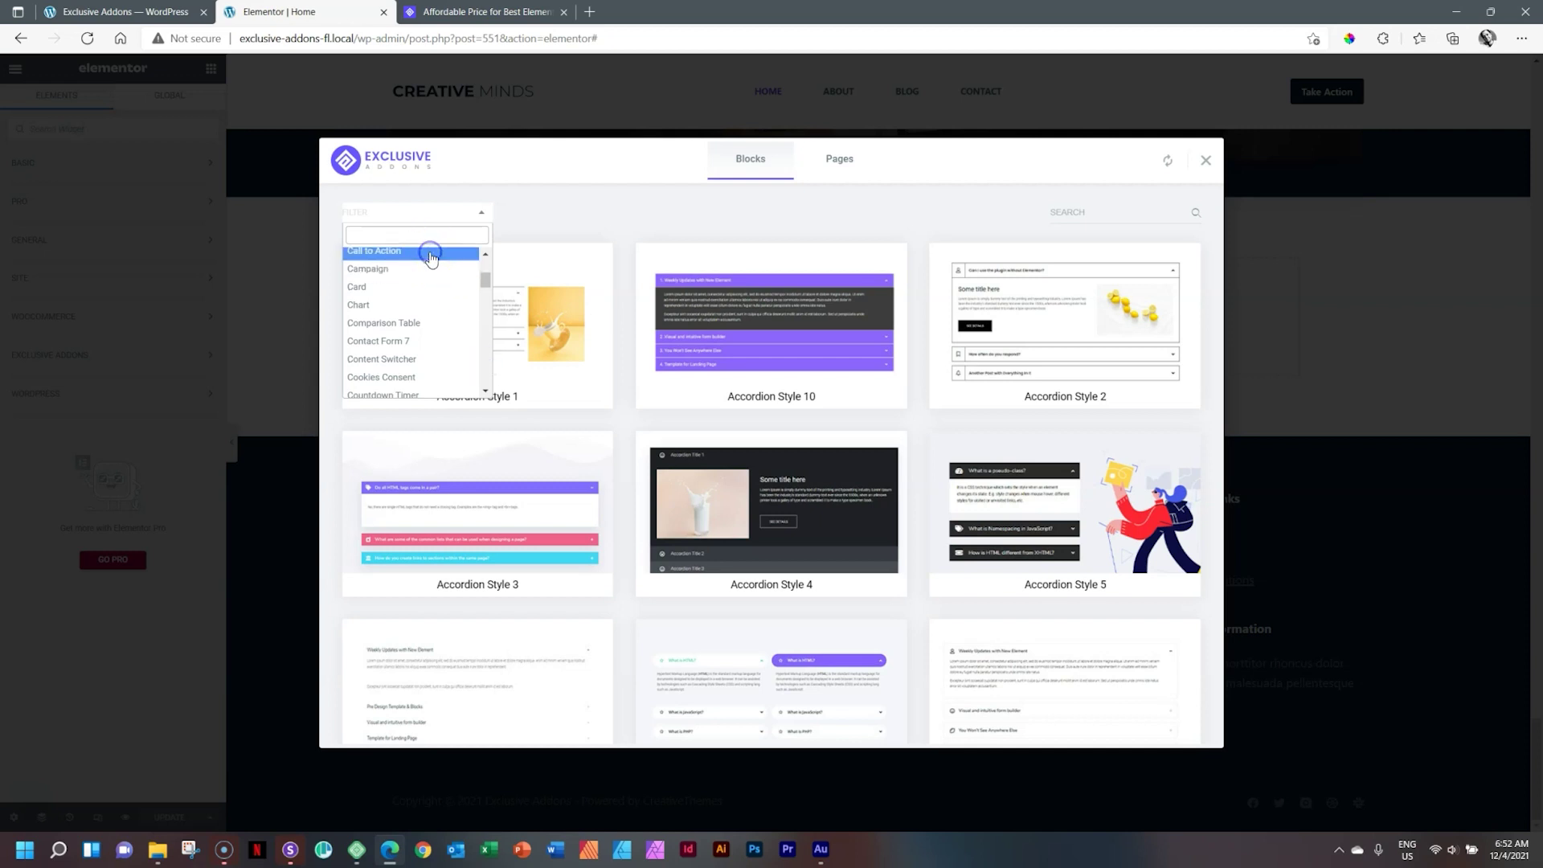
{"action": "left_click", "coordinate": [432, 254]}
{"action": "scroll", "coordinate": [1102, 368], "scroll_direction": "down", "scroll_amount": 1}
{"action": "scroll", "coordinate": [1102, 368], "scroll_direction": "up", "scroll_amount": 1}
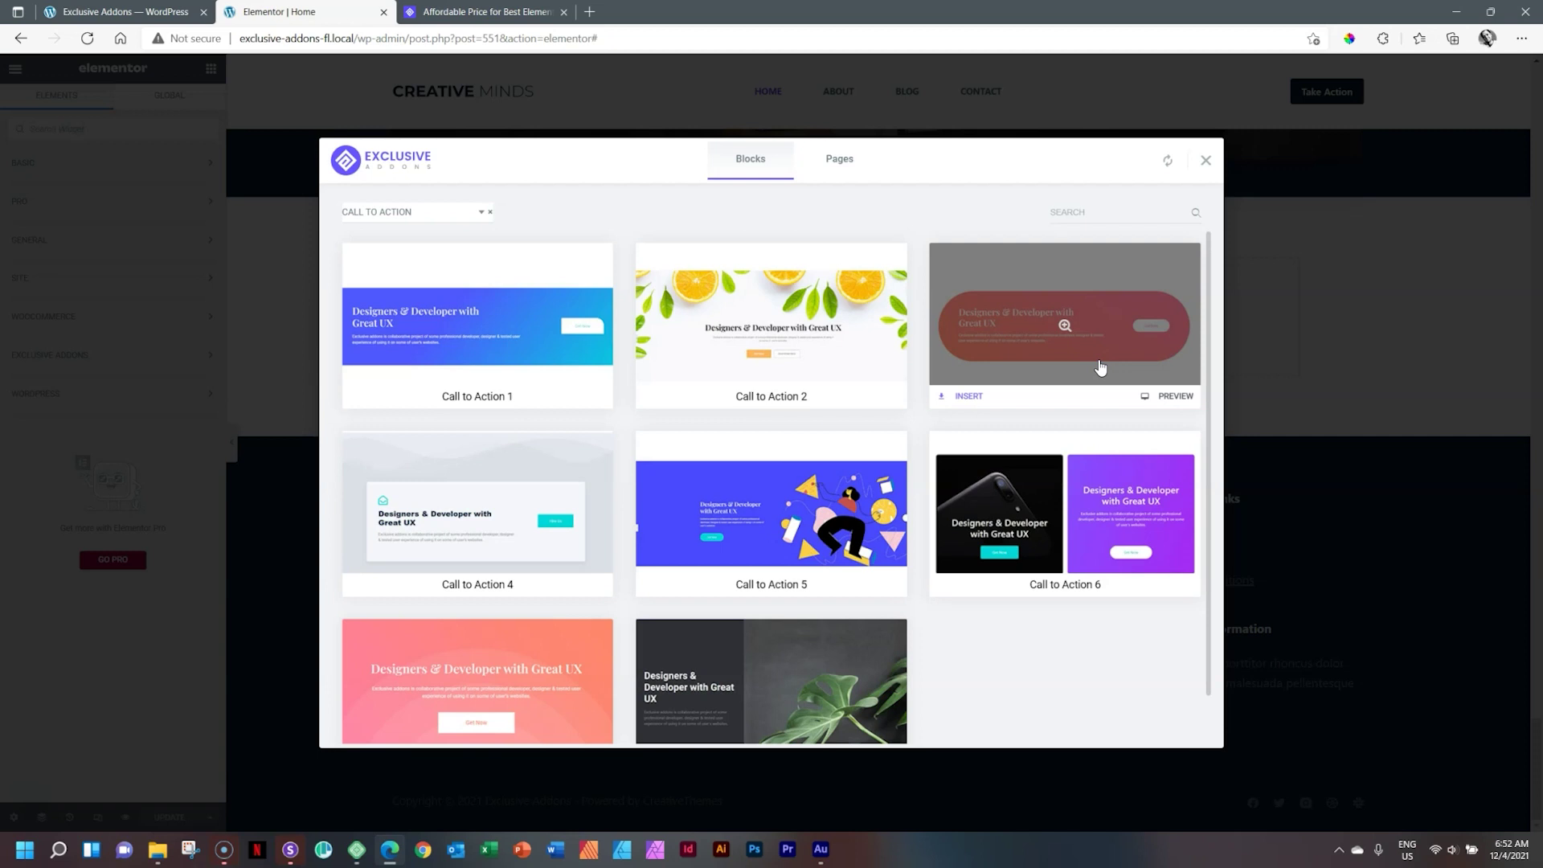
Show the Campaign blocks and, after them, the Covid-19 blocks in the template library
{"action": "left_click", "coordinate": [438, 215]}
{"action": "scroll", "coordinate": [418, 279], "scroll_direction": "down", "scroll_amount": 3}
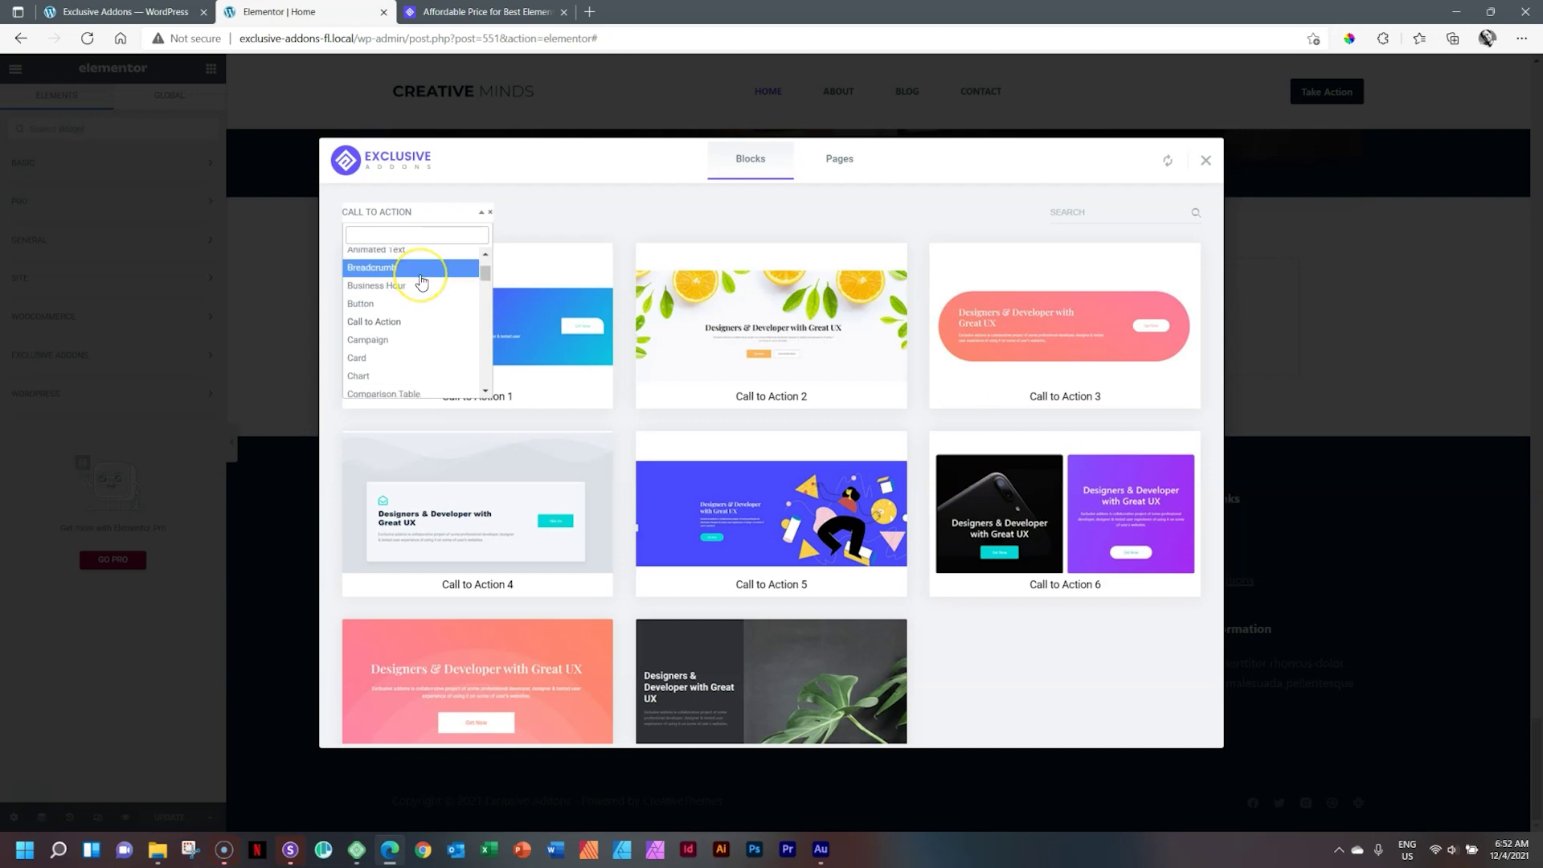
{"action": "left_click", "coordinate": [407, 309]}
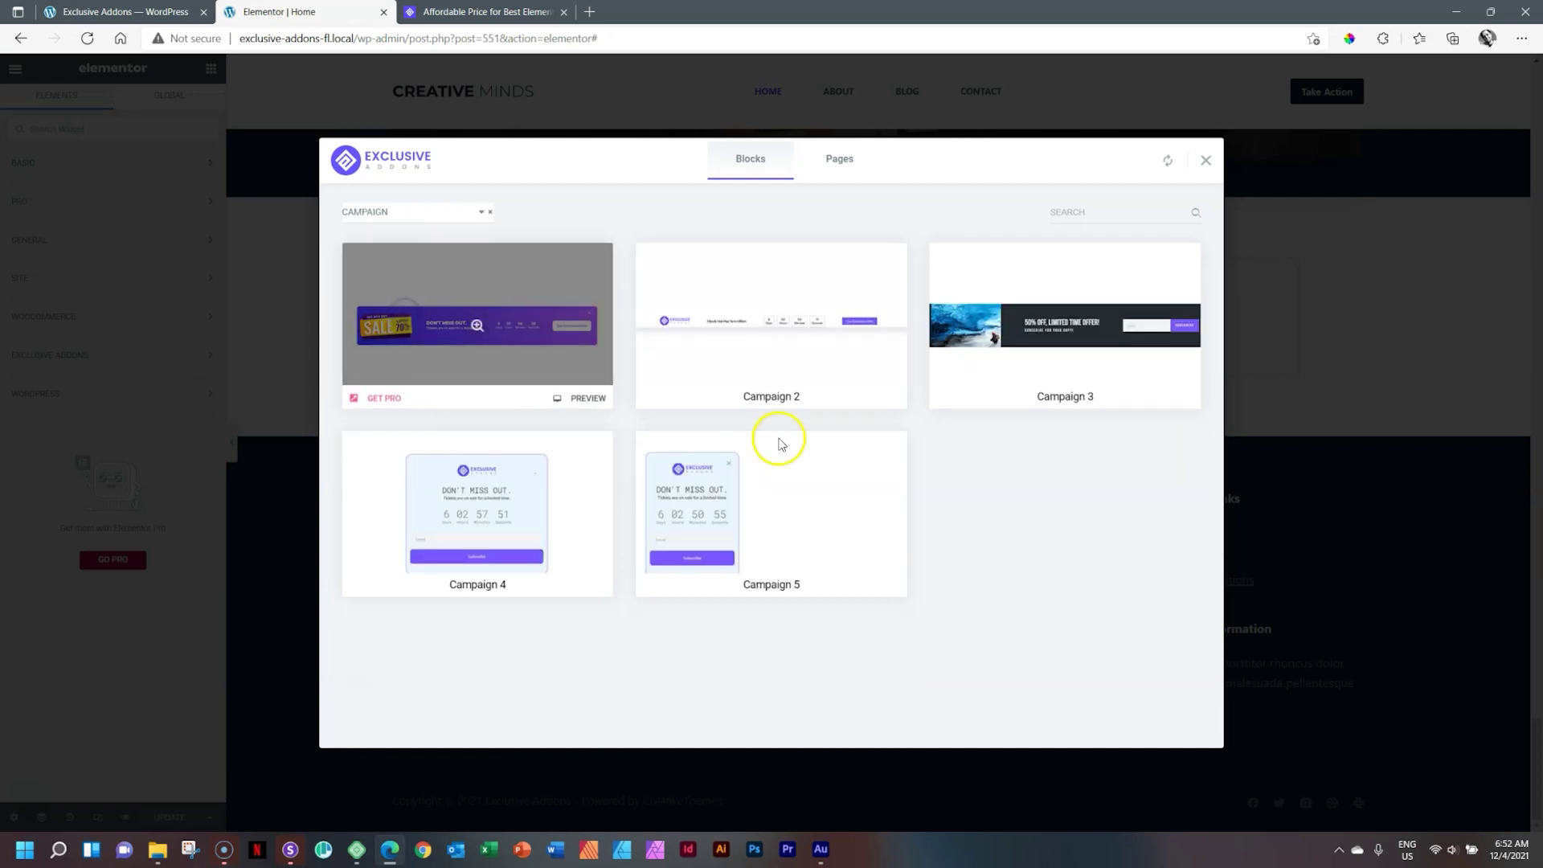
{"action": "left_click", "coordinate": [475, 211]}
{"action": "scroll", "coordinate": [438, 325], "scroll_direction": "down", "scroll_amount": 2}
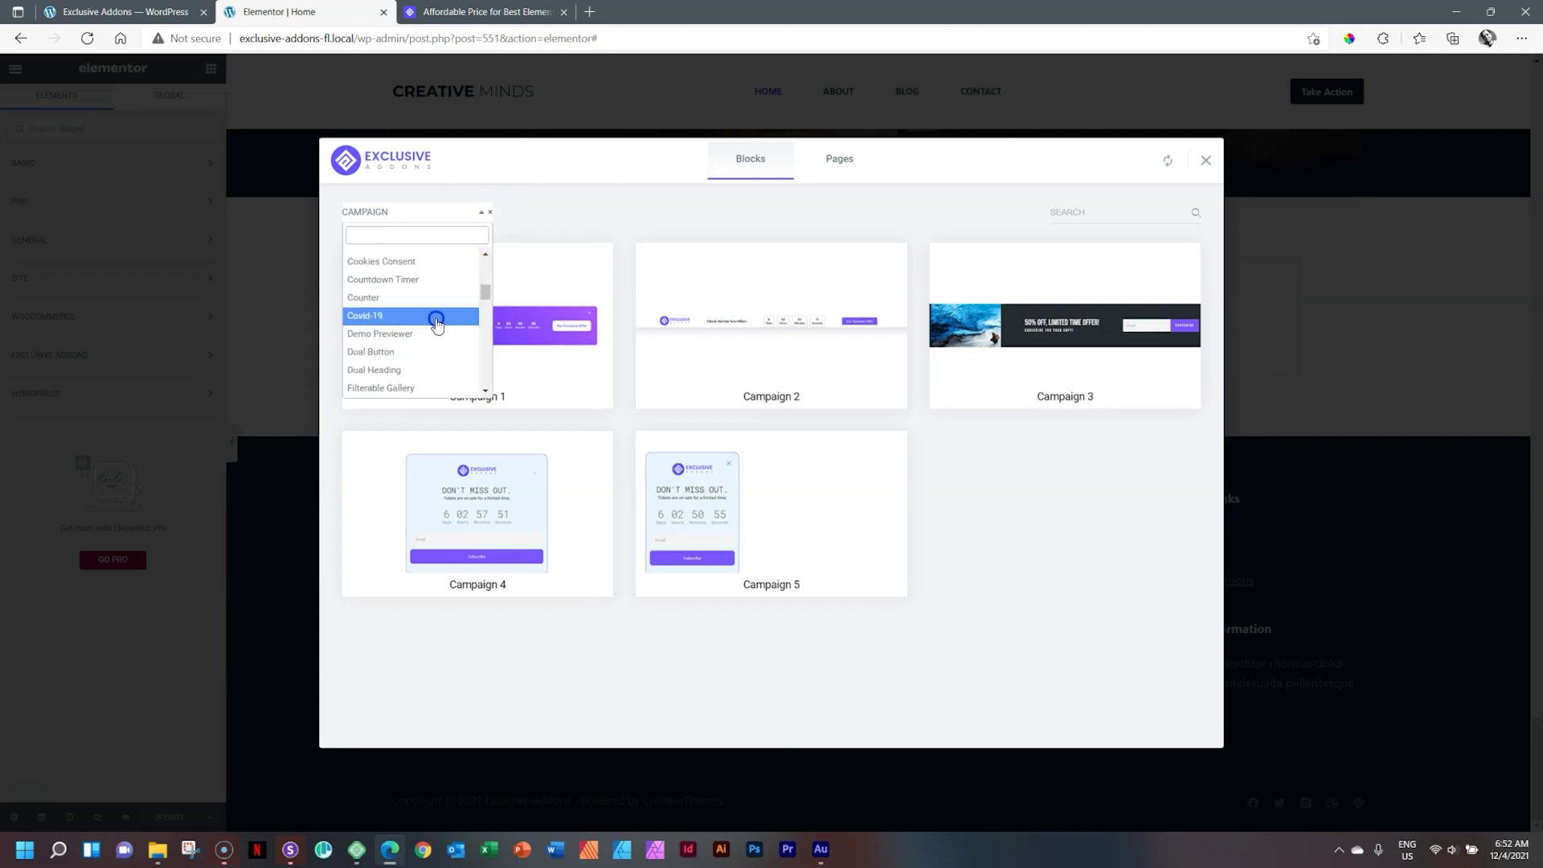
{"action": "left_click", "coordinate": [436, 323]}
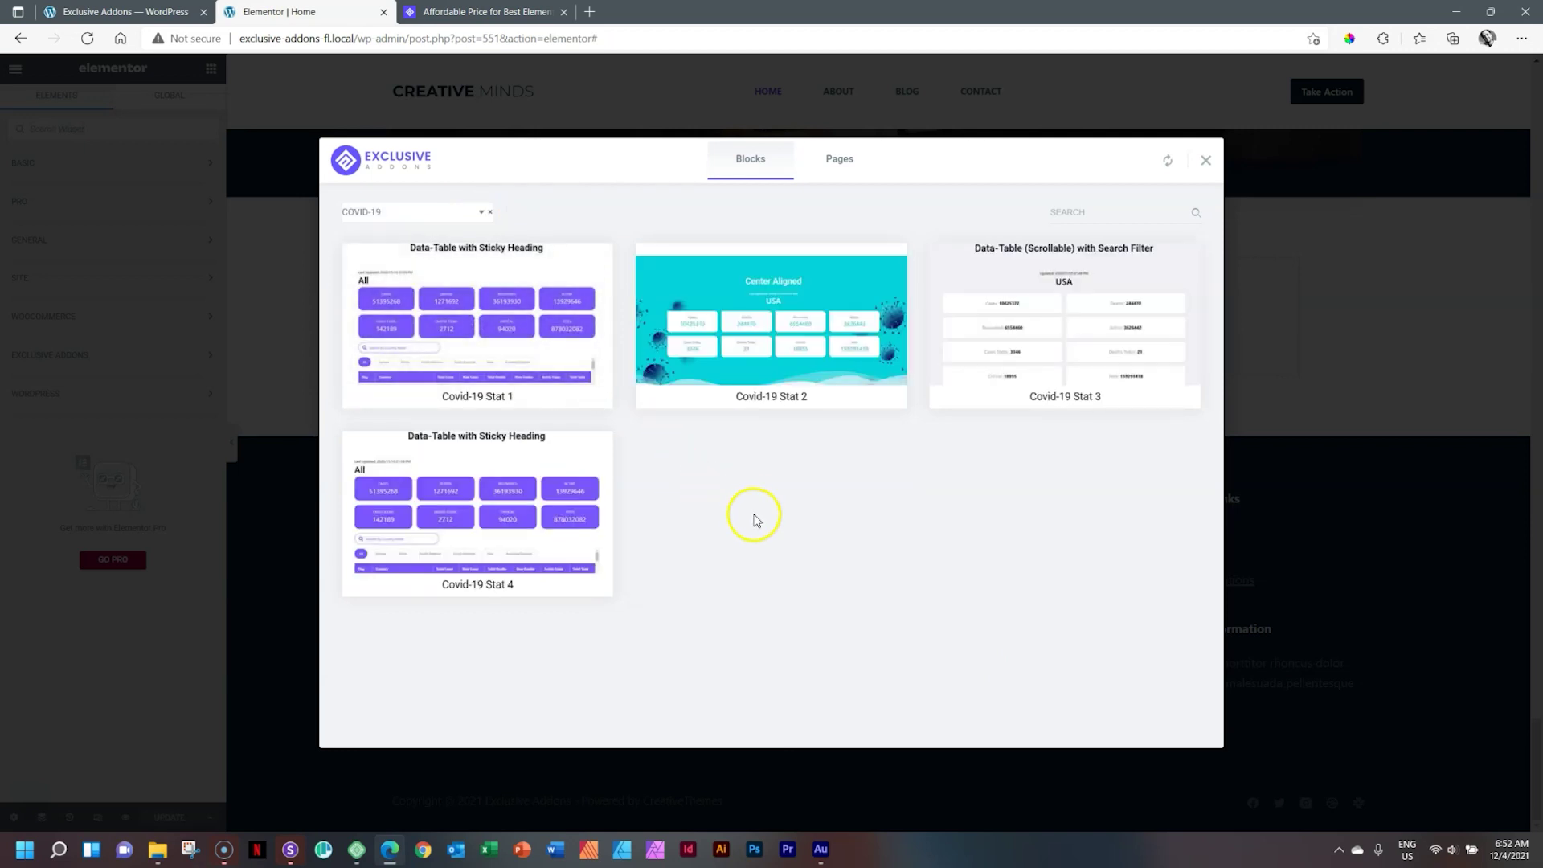
Show the Infobox blocks and, after them, the Logobox Carousel blocks in the template library
{"action": "left_click", "coordinate": [449, 225]}
{"action": "scroll", "coordinate": [417, 305], "scroll_direction": "down", "scroll_amount": 5}
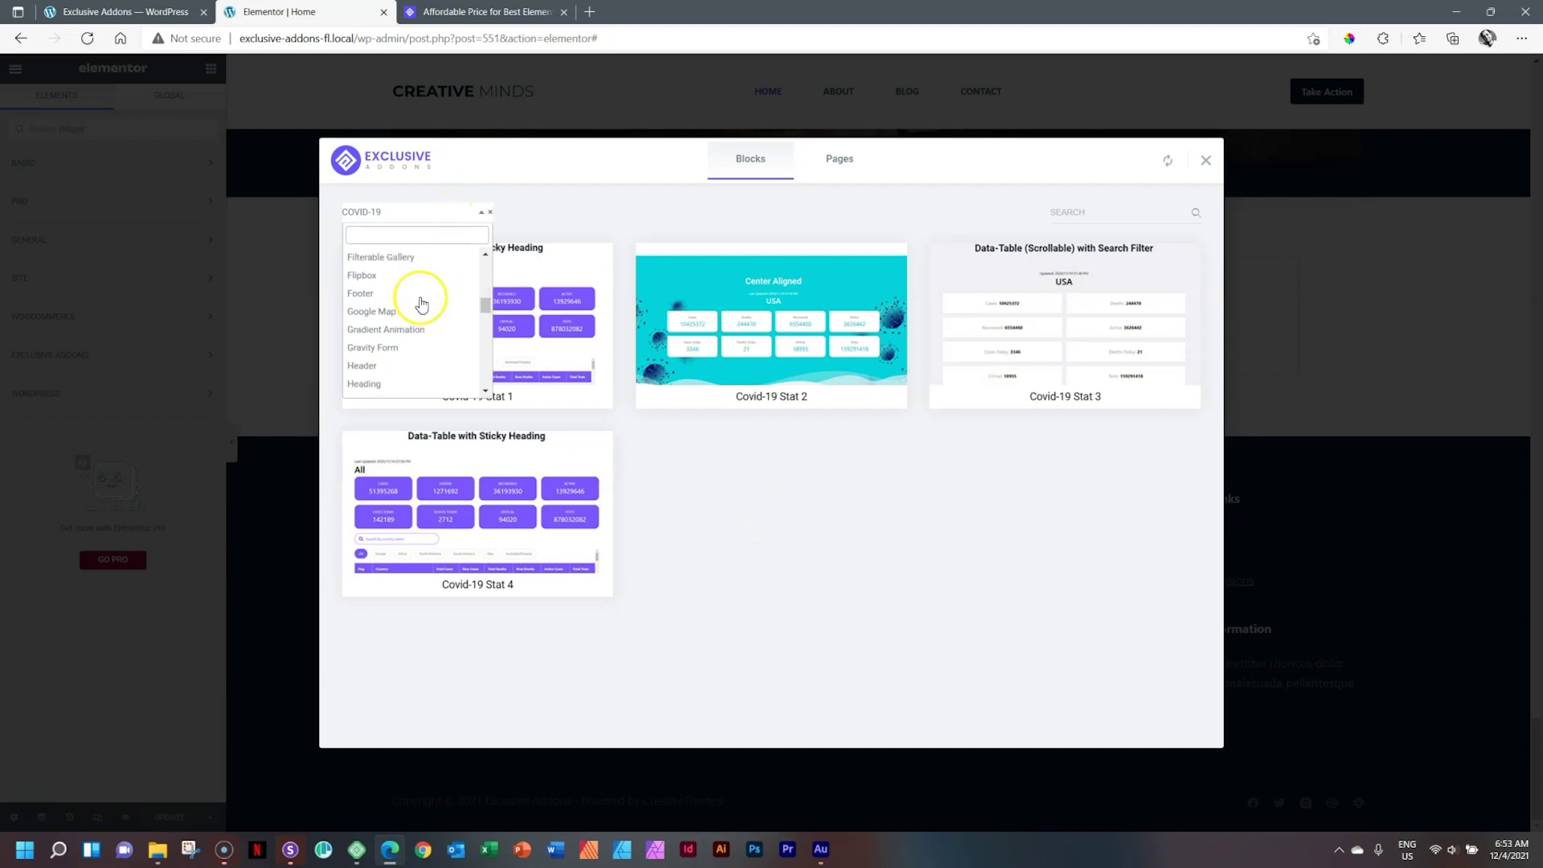
{"action": "scroll", "coordinate": [420, 304], "scroll_direction": "down", "scroll_amount": 5}
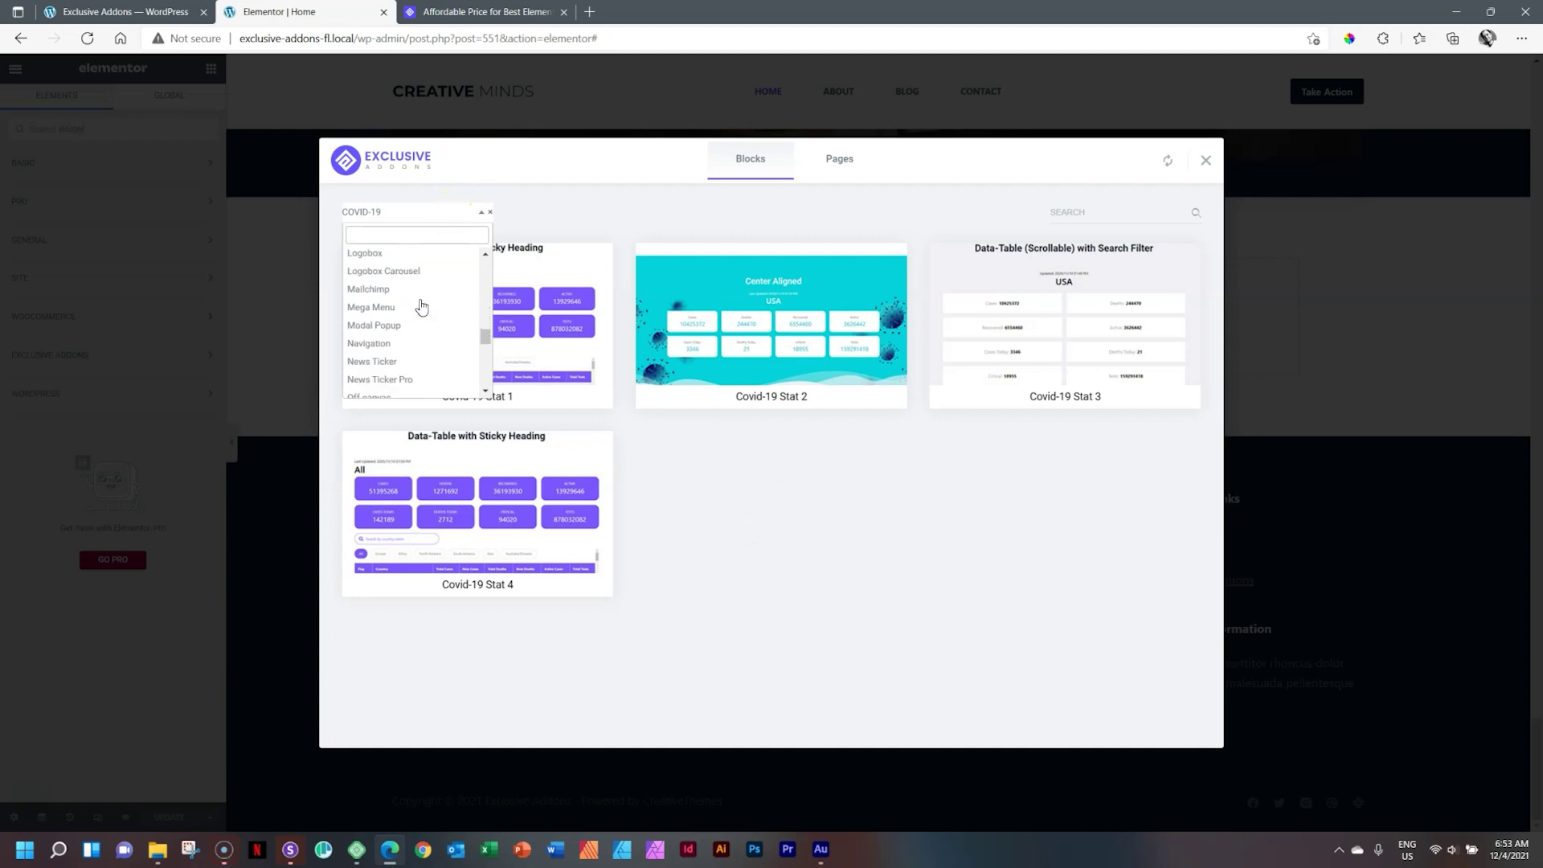
{"action": "left_click", "coordinate": [410, 299]}
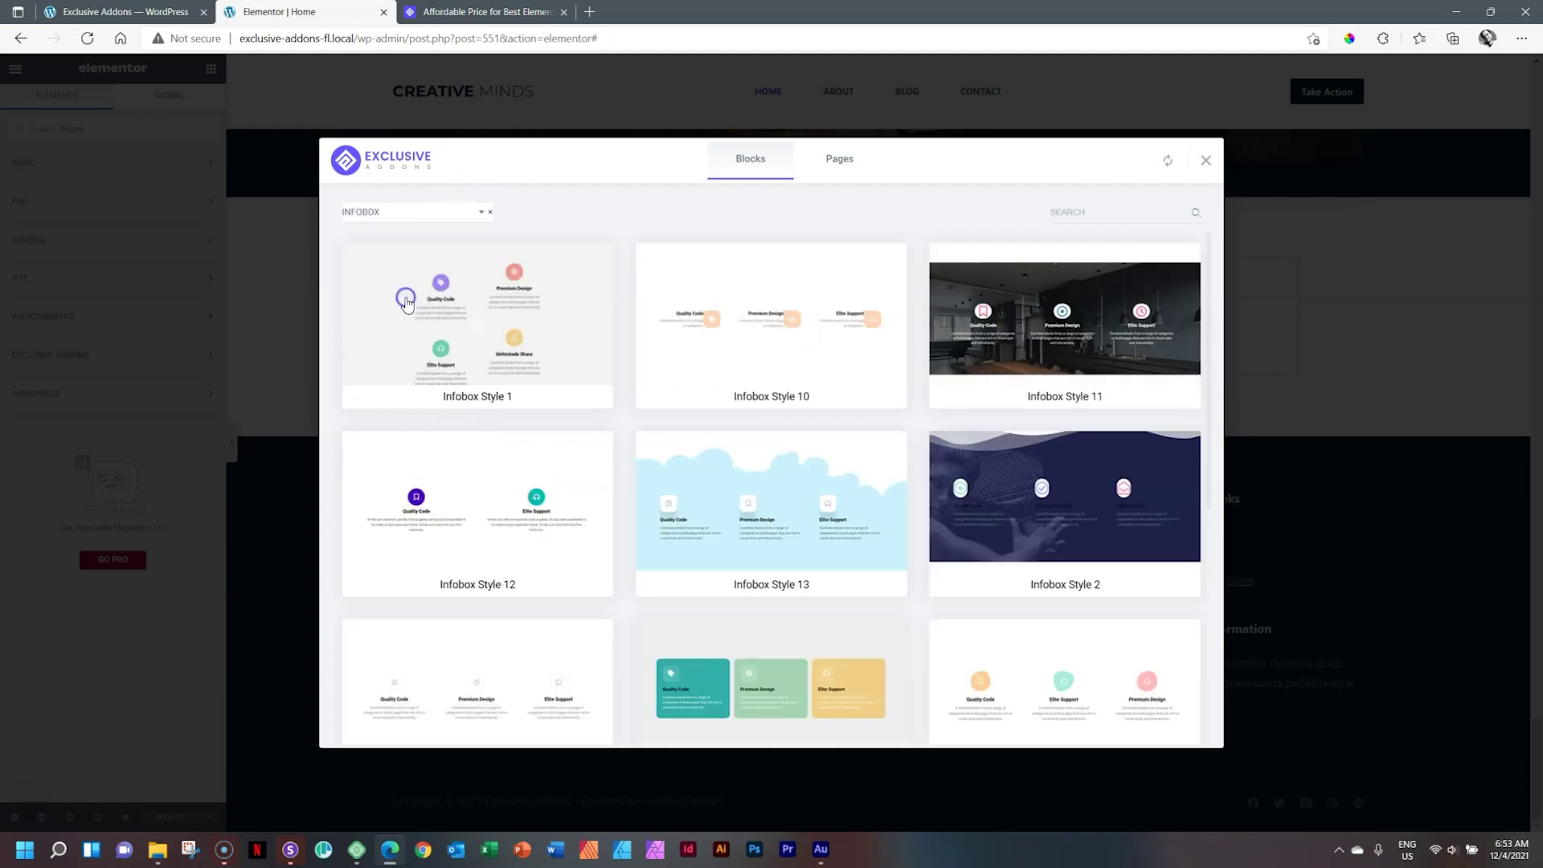
{"action": "left_click", "coordinate": [469, 214]}
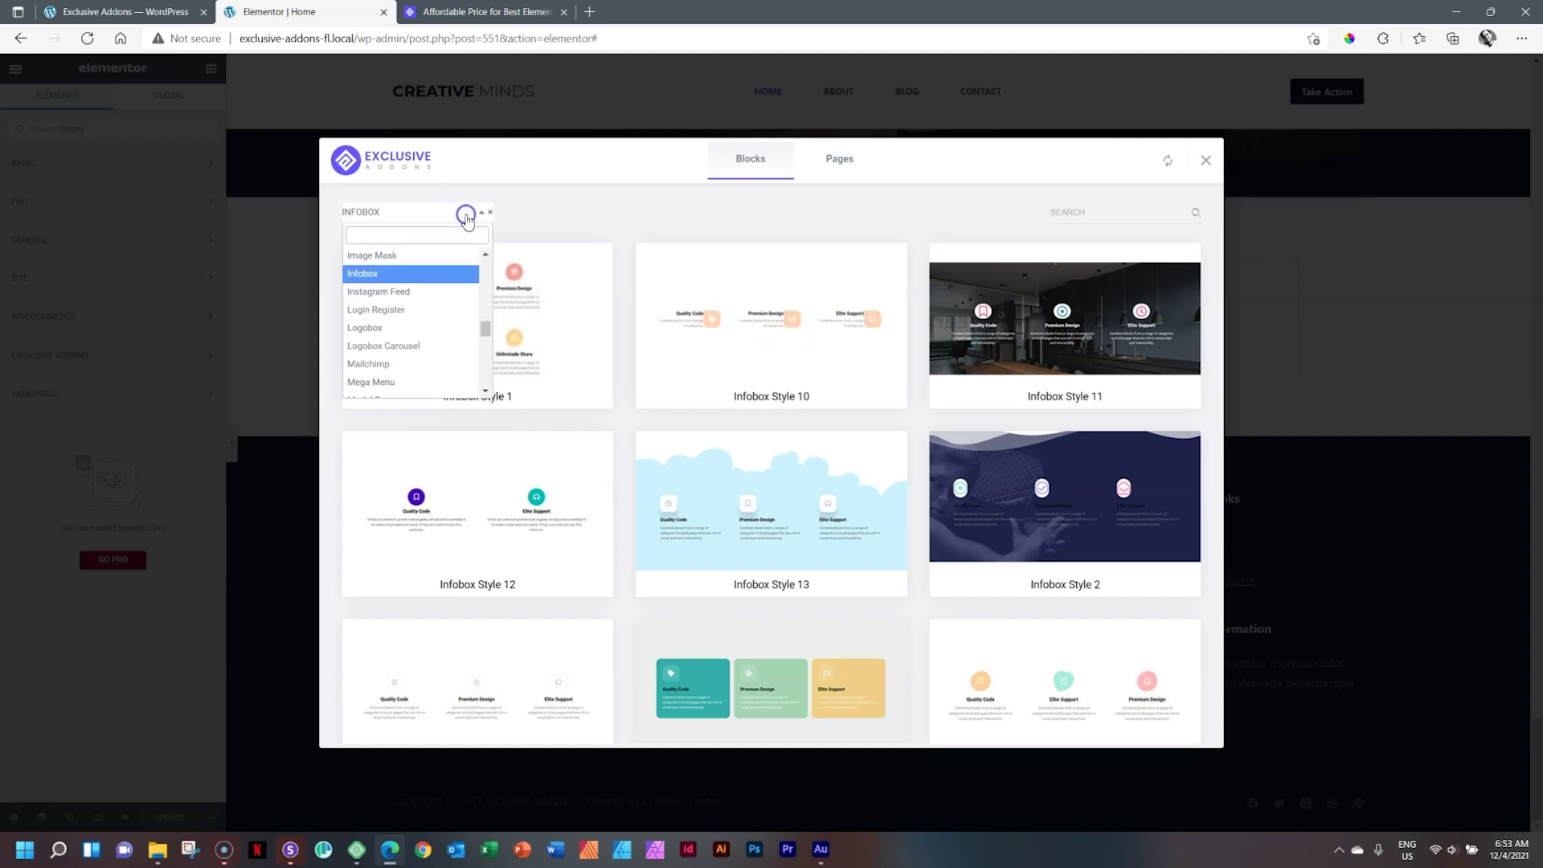
{"action": "left_click", "coordinate": [415, 347]}
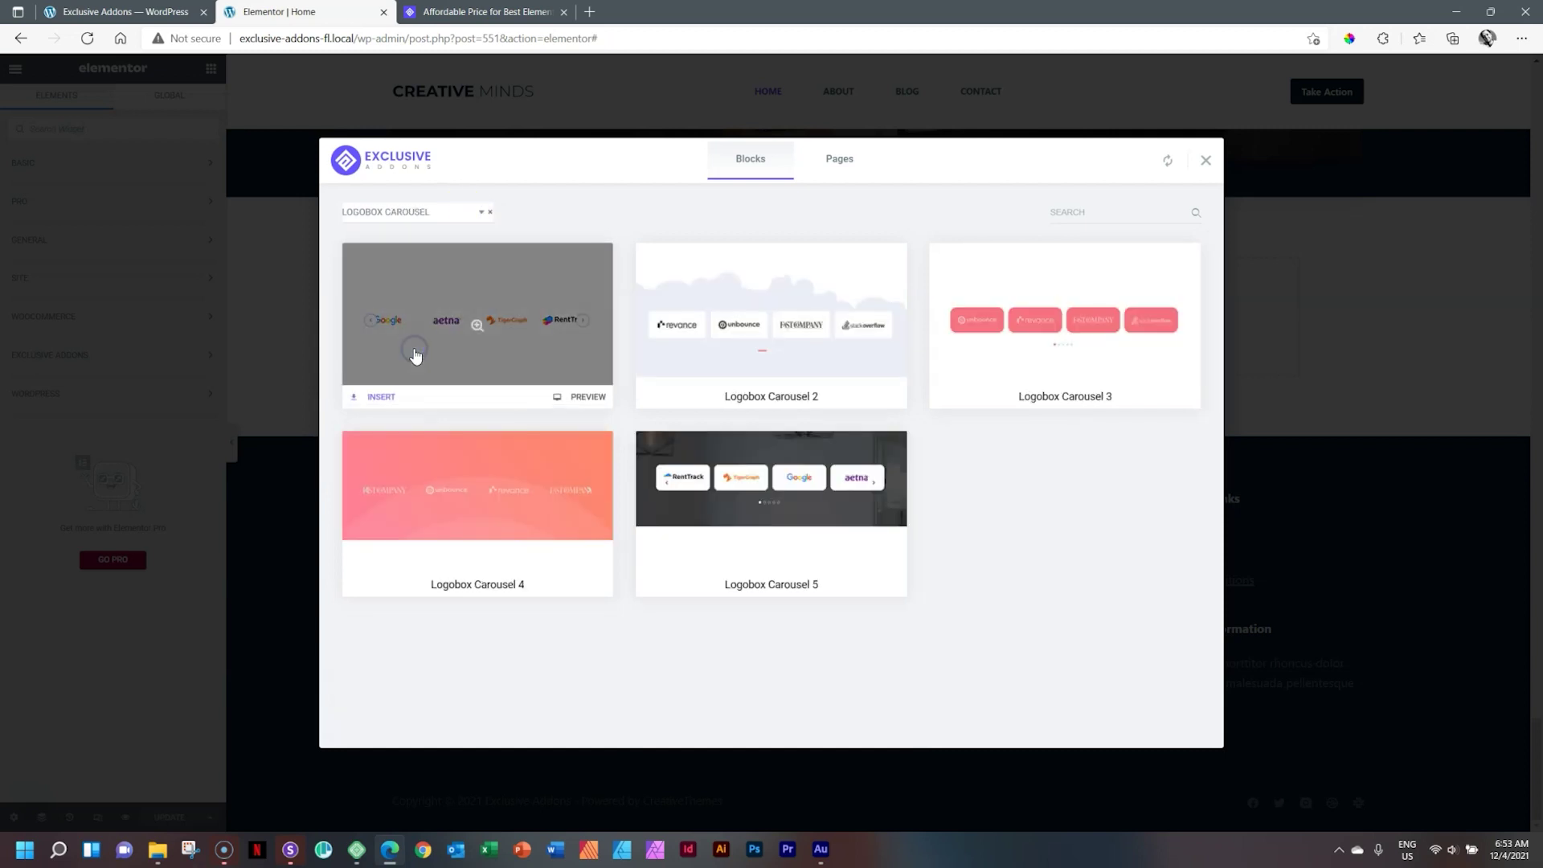
Filter the template blocks by Section Particles to view the available designs
{"action": "left_click", "coordinate": [441, 213]}
{"action": "scroll", "coordinate": [430, 306], "scroll_direction": "down", "scroll_amount": 3}
{"action": "scroll", "coordinate": [434, 310], "scroll_direction": "down", "scroll_amount": 1}
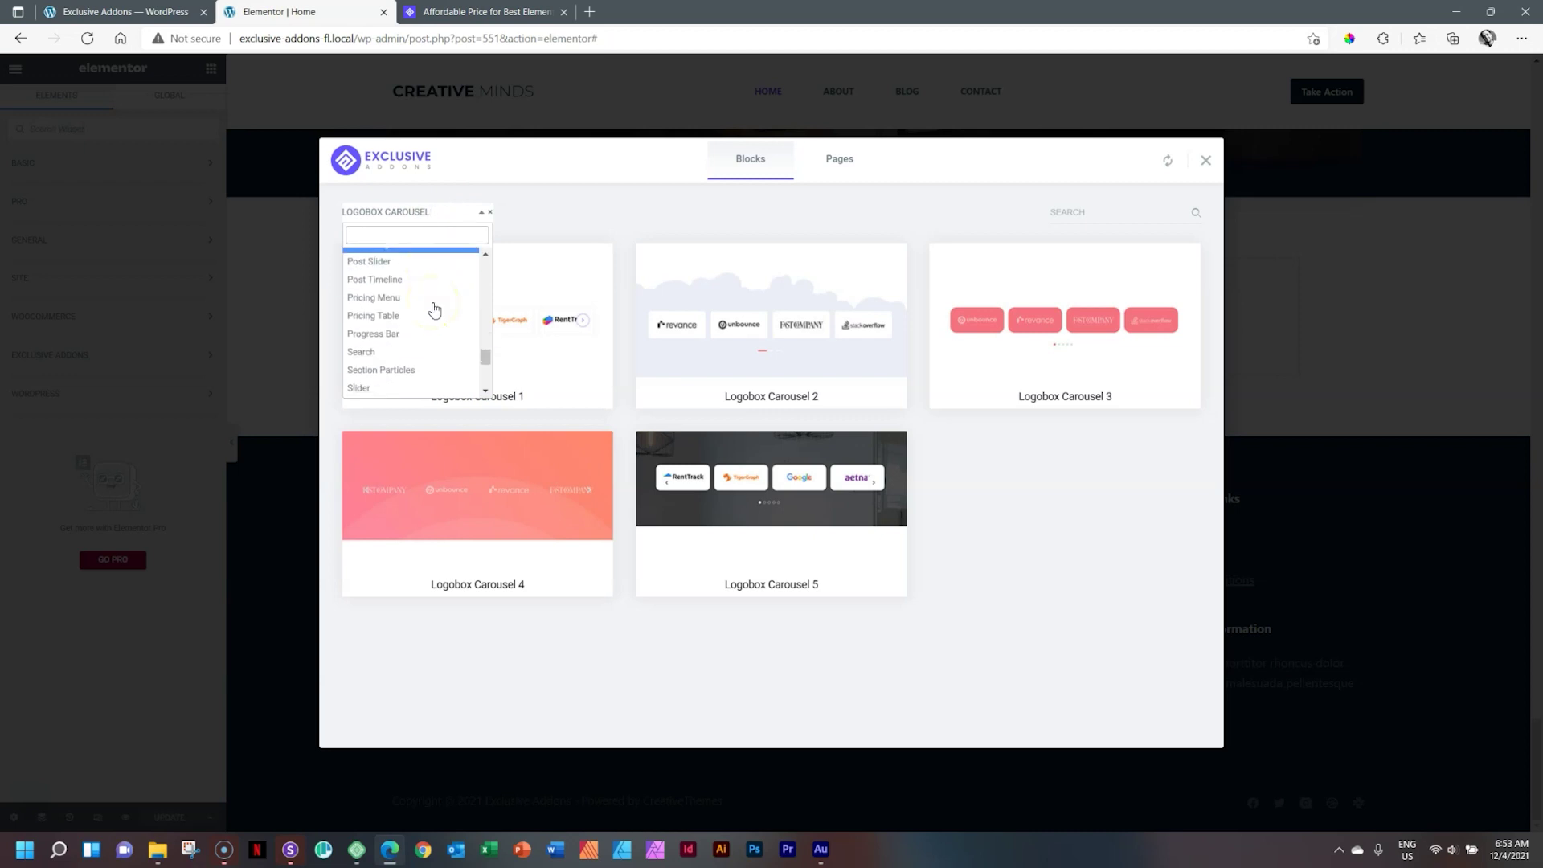
{"action": "left_click", "coordinate": [423, 371]}
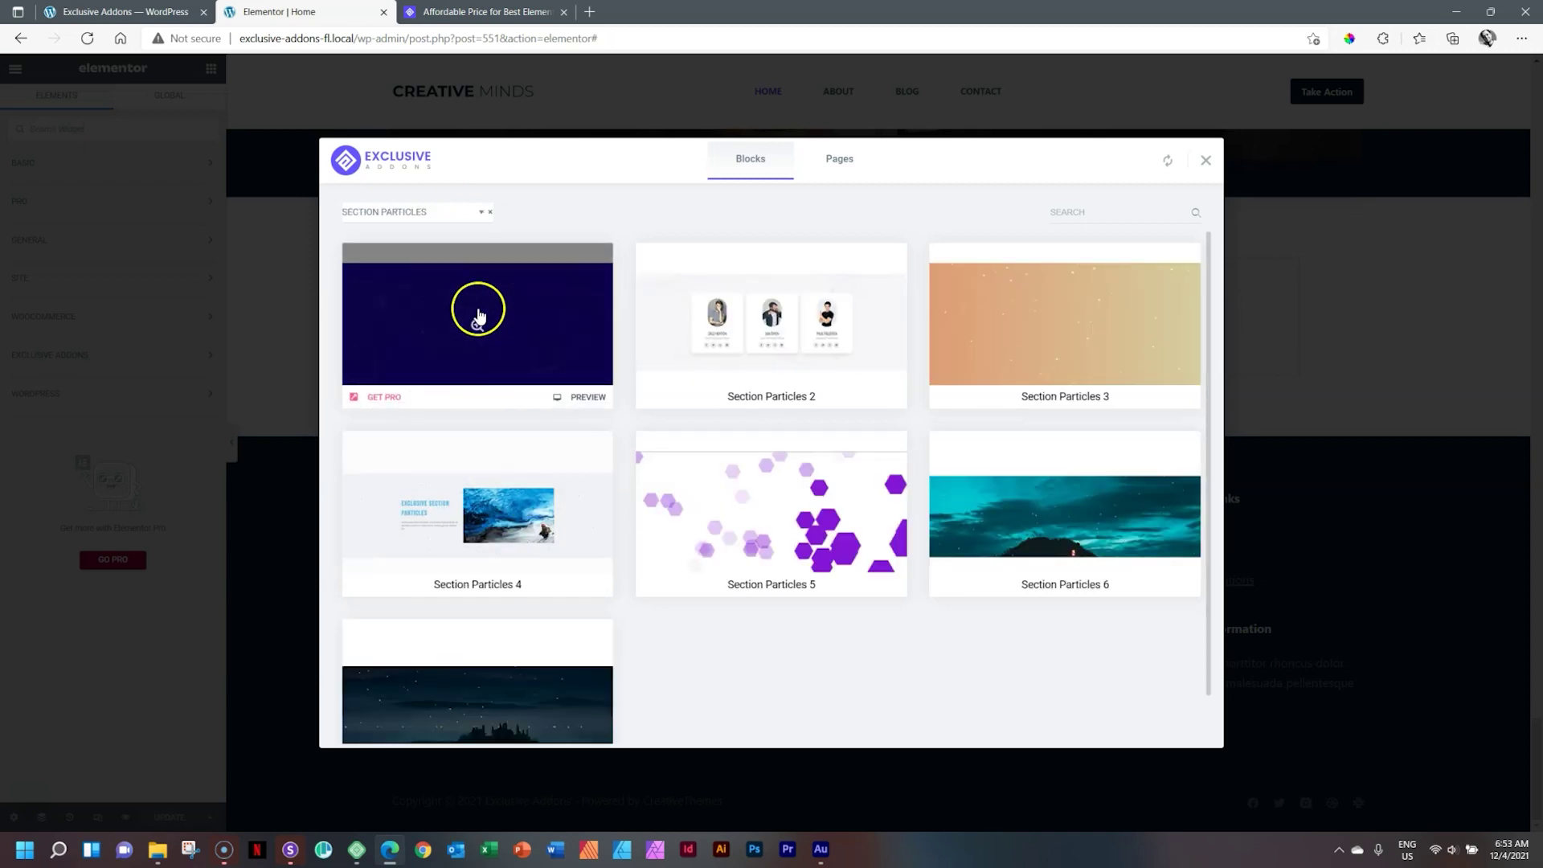
Preview the Section Particles 4 block and return to the template library
{"action": "mouse_move", "coordinate": [1147, 368]}
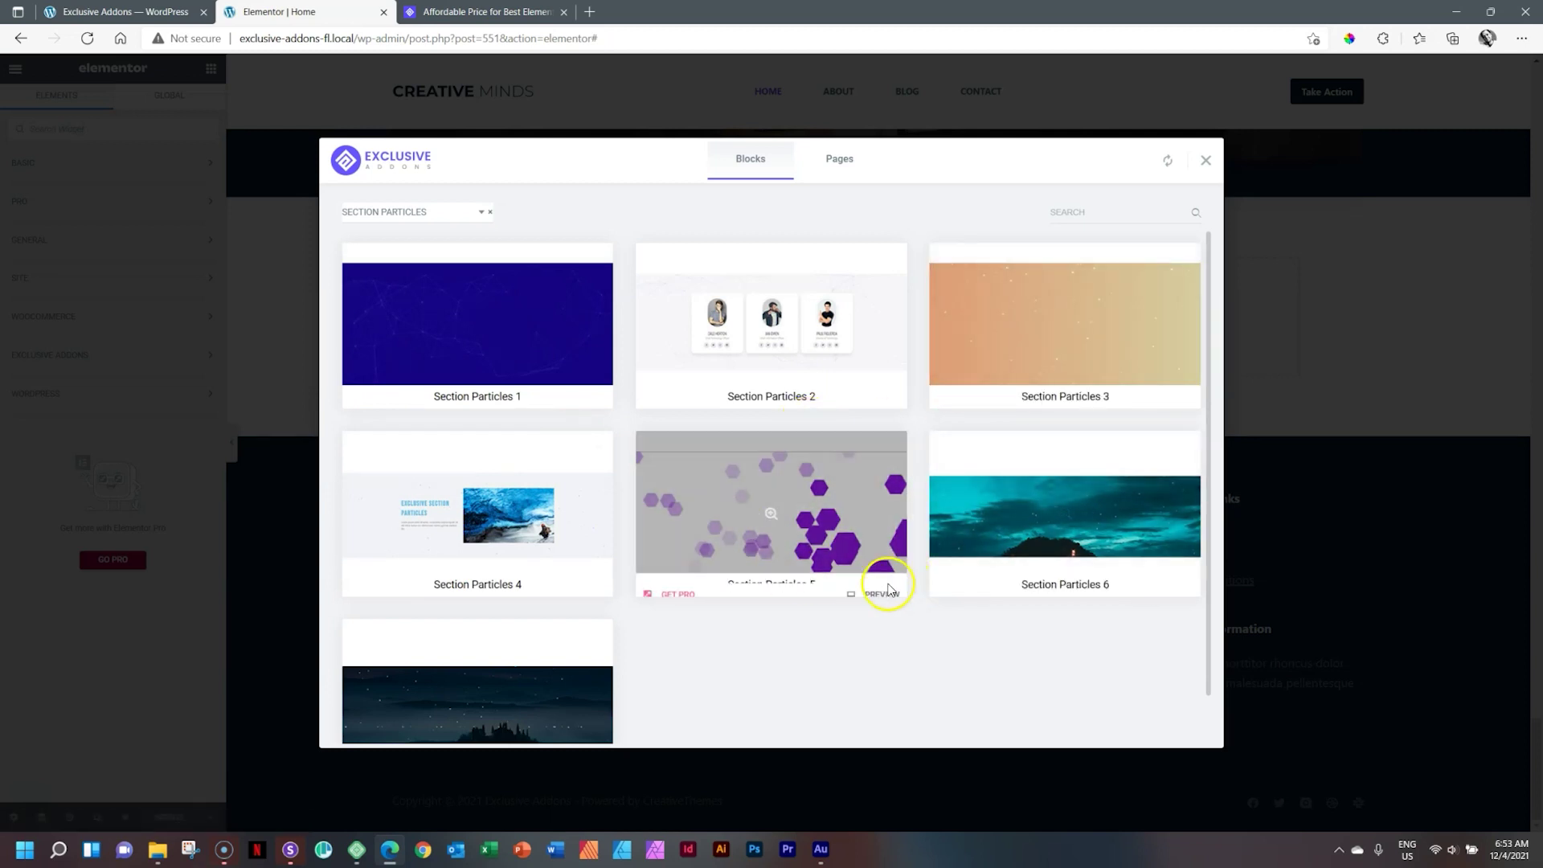
{"action": "left_click", "coordinate": [590, 586]}
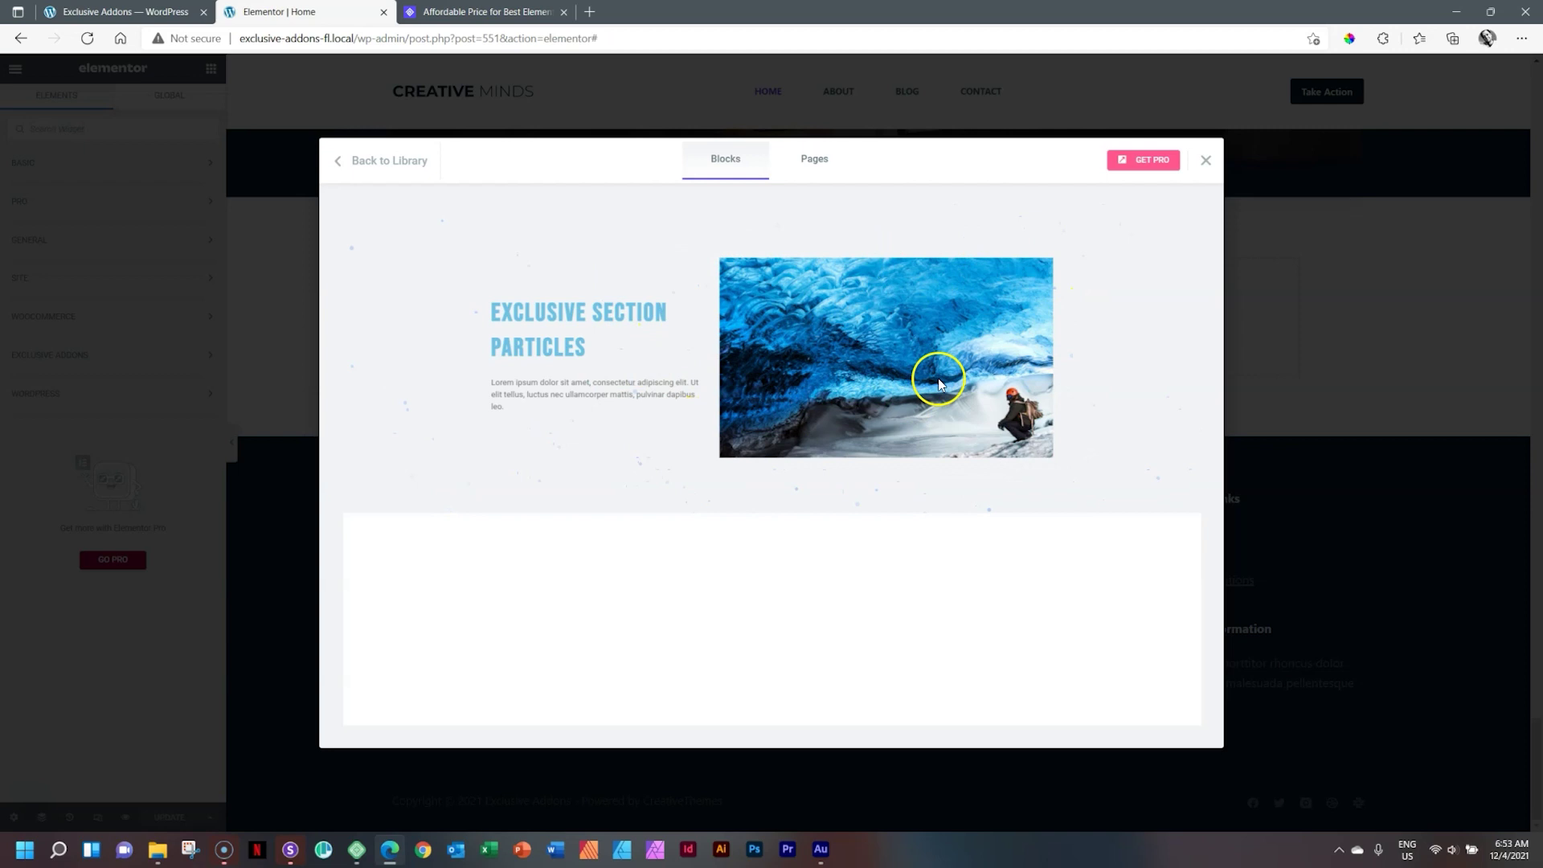
{"action": "left_click", "coordinate": [367, 169]}
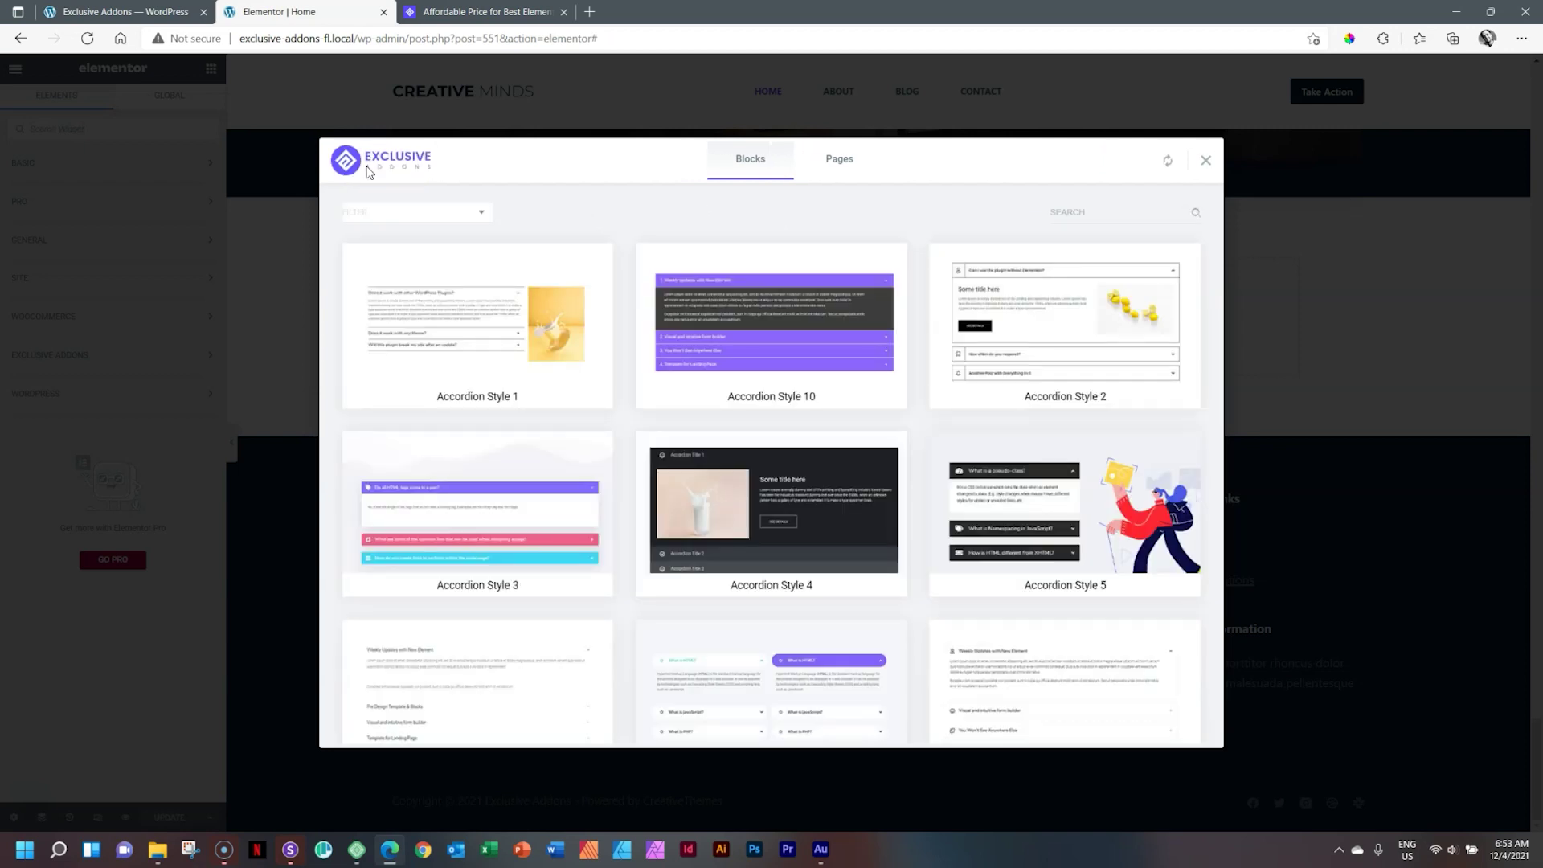
Filter the template blocks by Section Particles again, searching the categories for "par", and look through the designs
{"action": "left_click", "coordinate": [466, 219]}
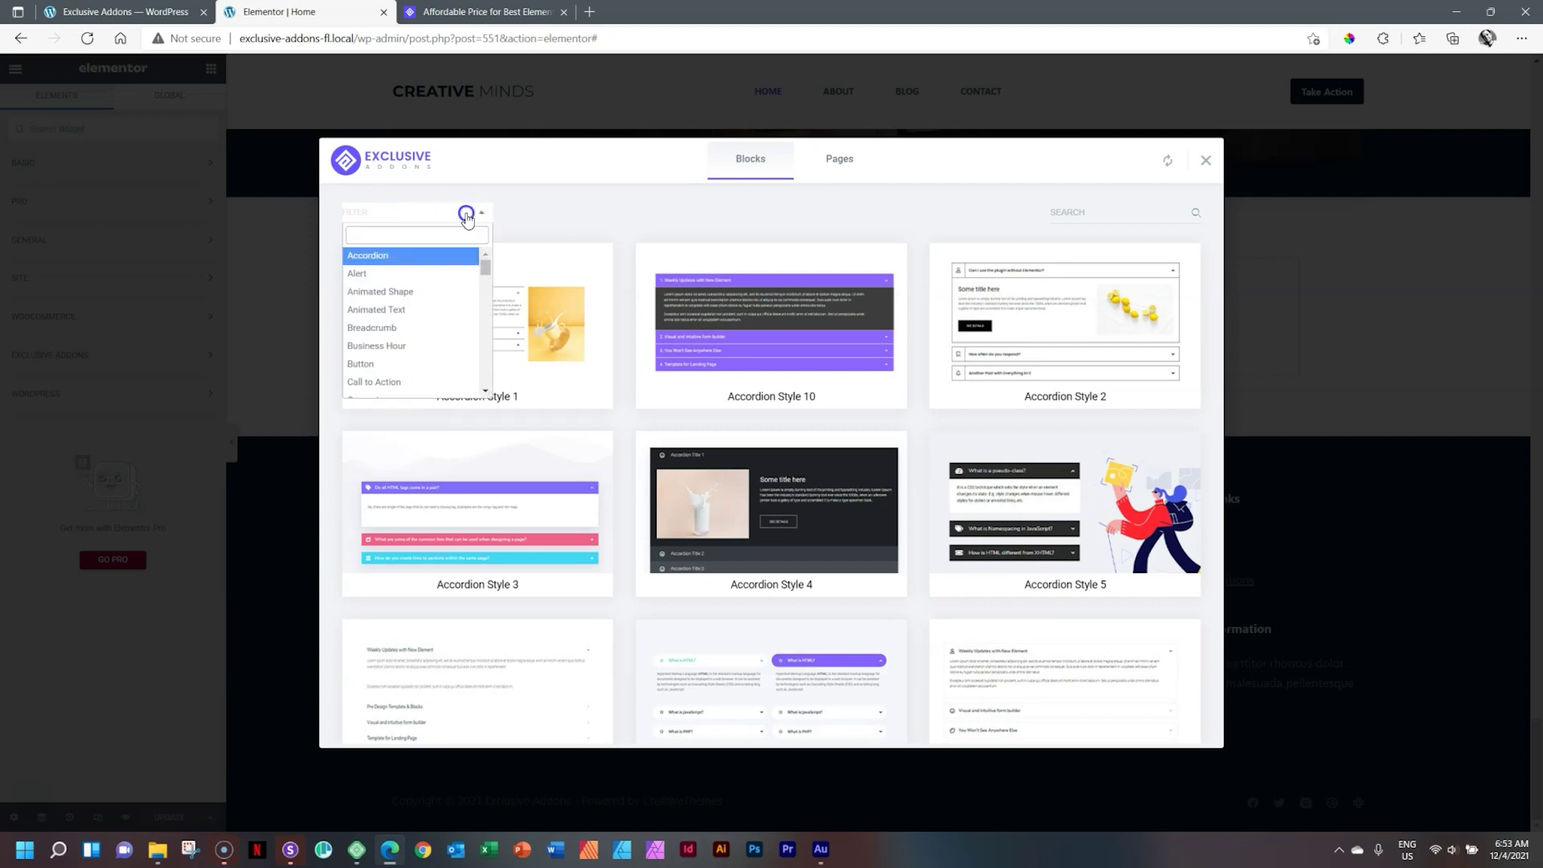
{"action": "scroll", "coordinate": [438, 338], "scroll_direction": "down", "scroll_amount": 8}
{"action": "scroll", "coordinate": [440, 341], "scroll_direction": "down", "scroll_amount": 10}
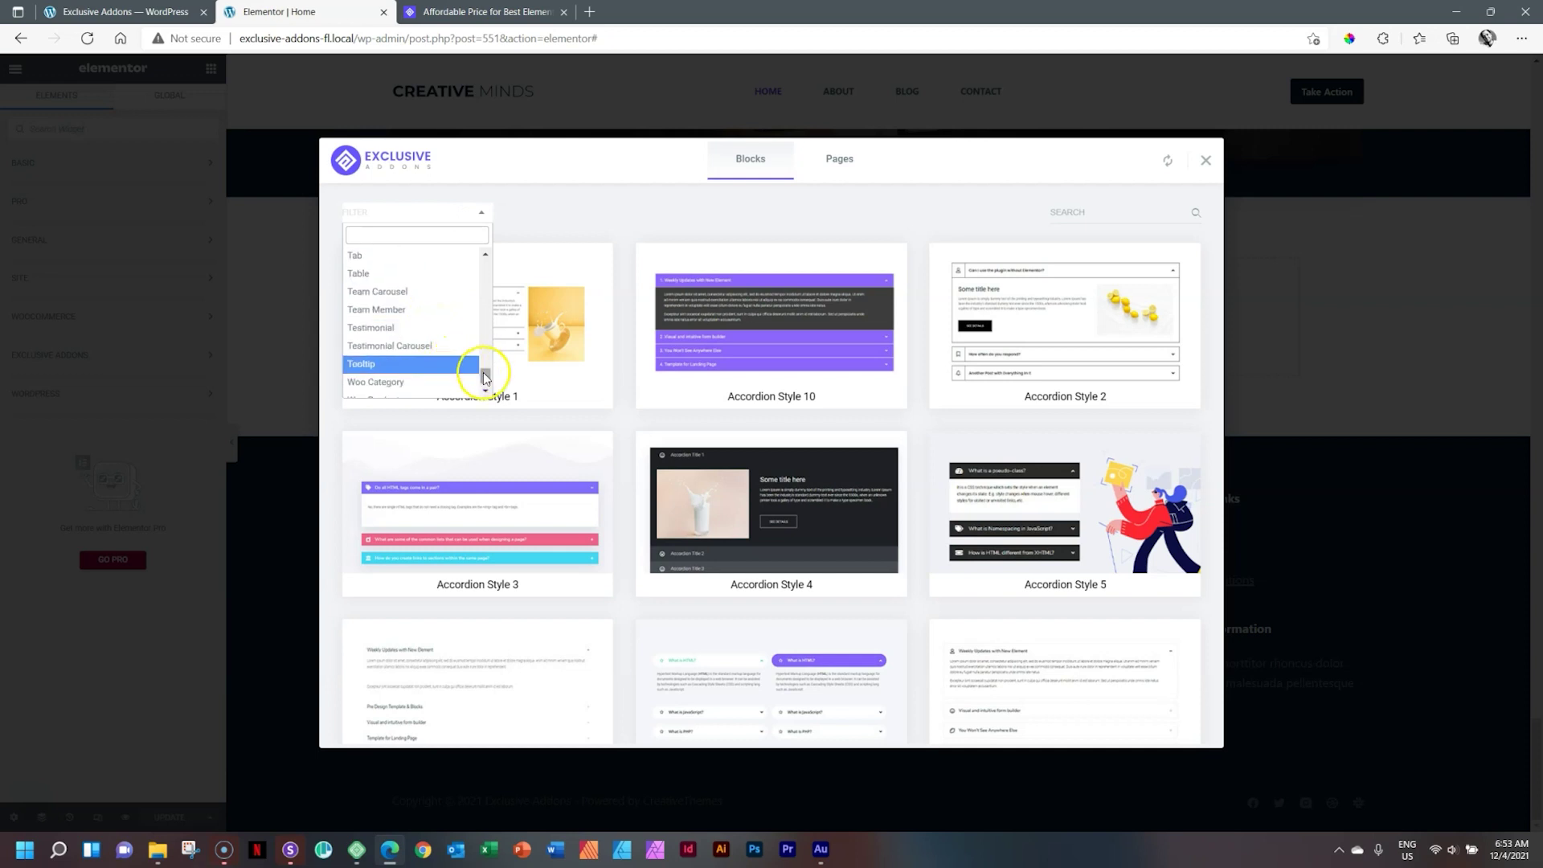
{"action": "mouse_move", "coordinate": [484, 371]}
{"action": "left_mouse_down"}
{"action": "mouse_move", "coordinate": [483, 341]}
{"action": "mouse_move", "coordinate": [485, 364]}
{"action": "left_mouse_up"}
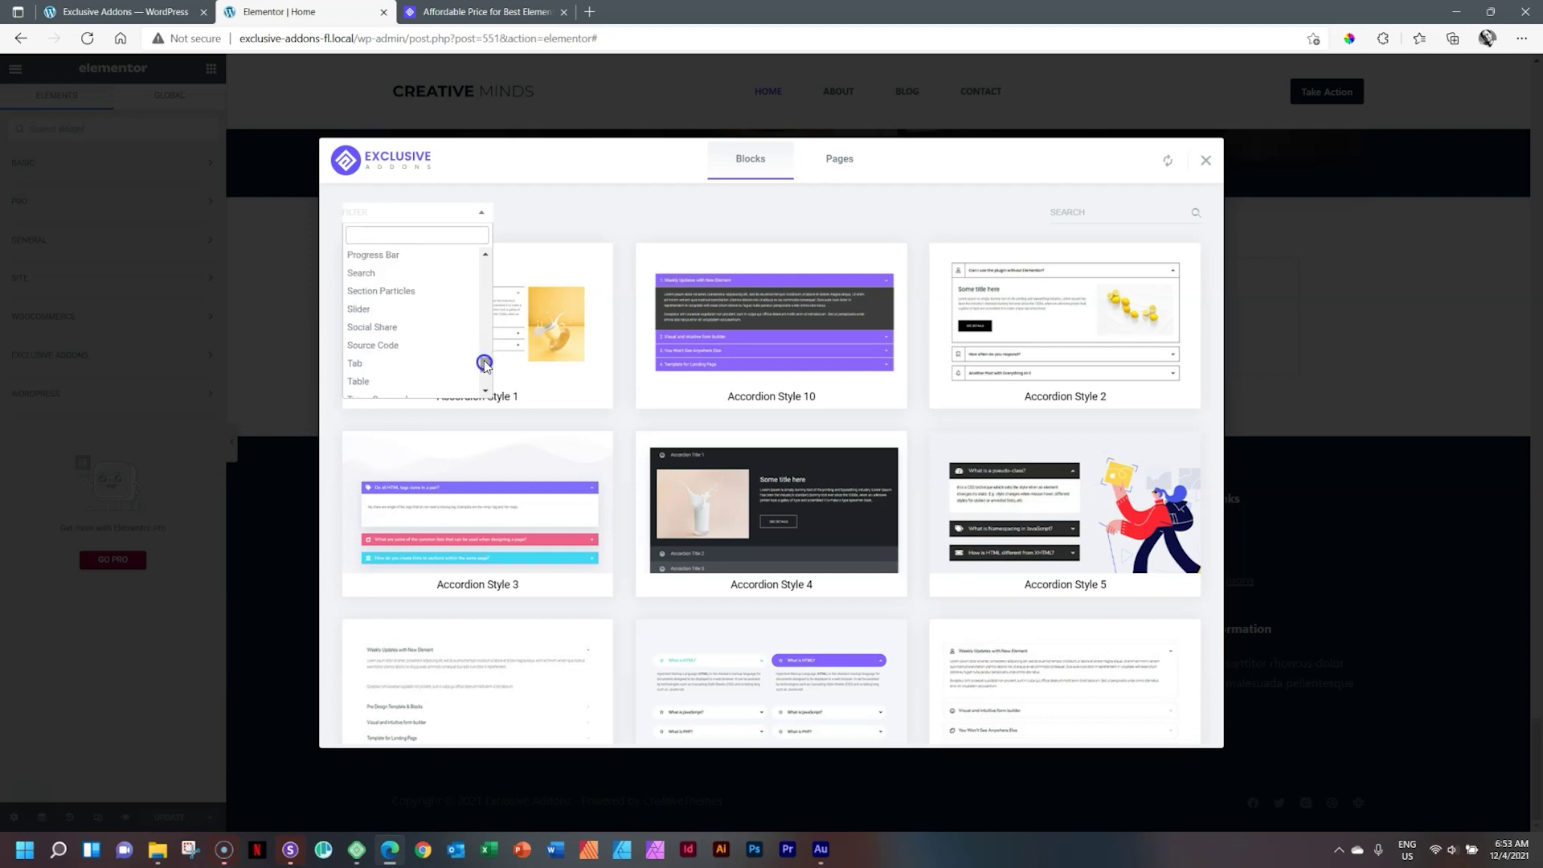
{"action": "left_click", "coordinate": [383, 230]}
{"action": "type", "text": "par"}
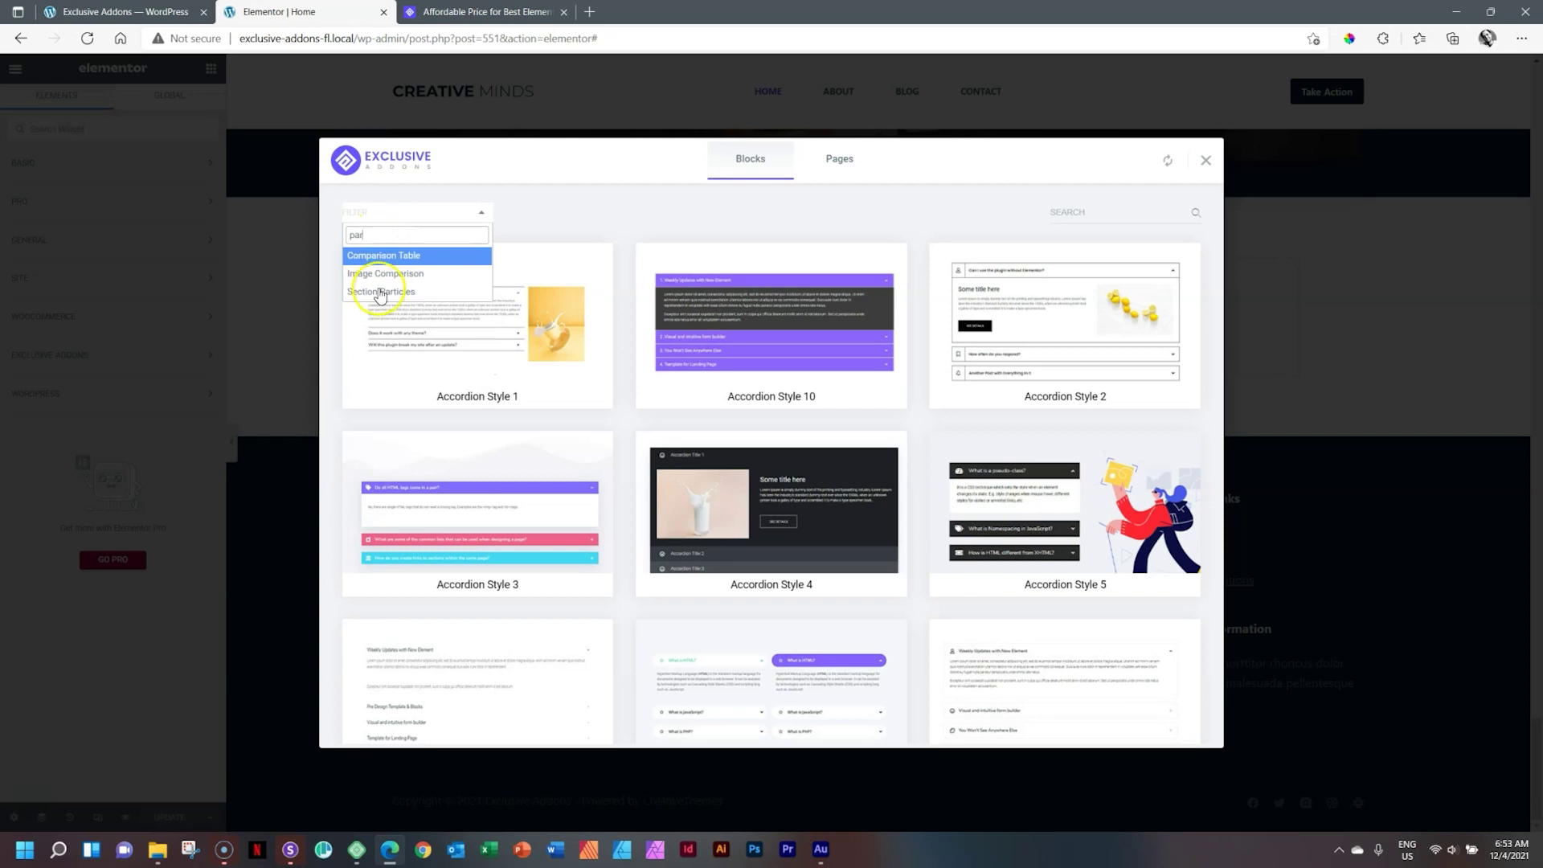
{"action": "left_click", "coordinate": [381, 293]}
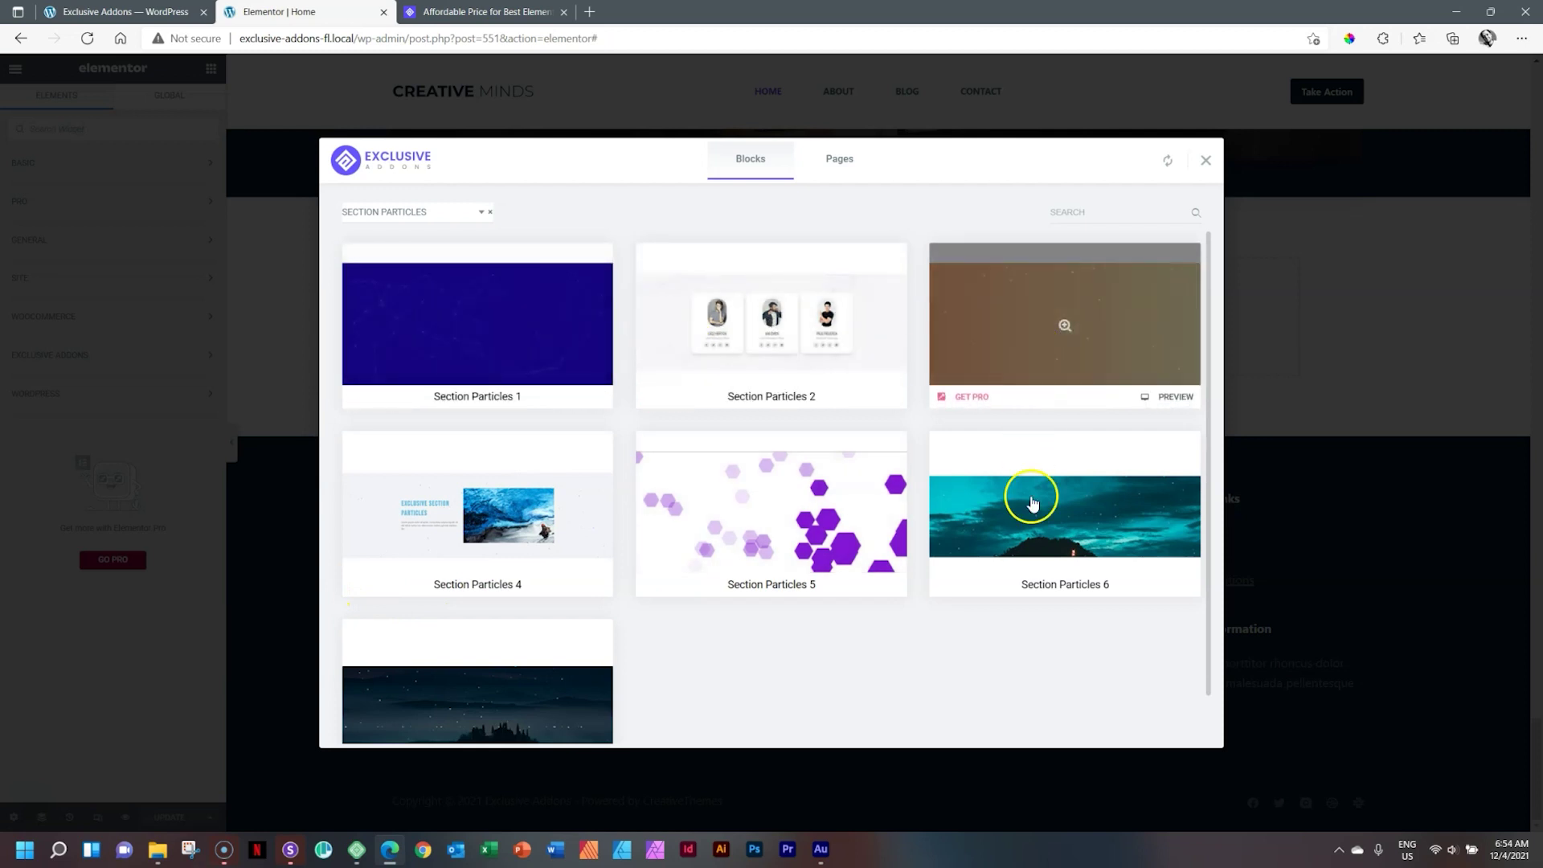
{"action": "scroll", "coordinate": [538, 685], "scroll_direction": "down", "scroll_amount": 1}
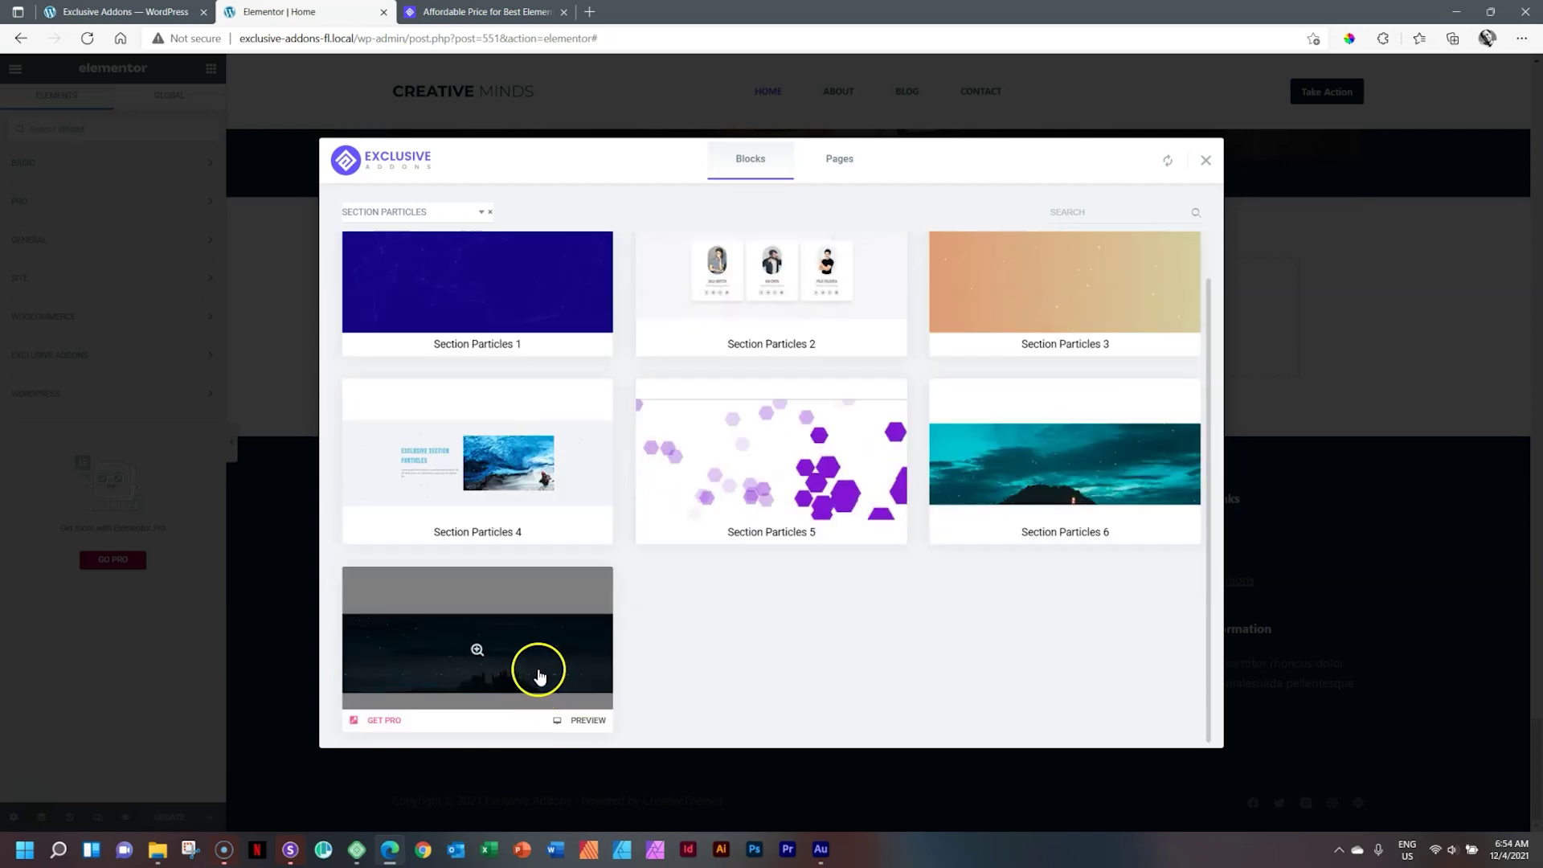
{"action": "scroll", "coordinate": [530, 643], "scroll_direction": "up", "scroll_amount": 1}
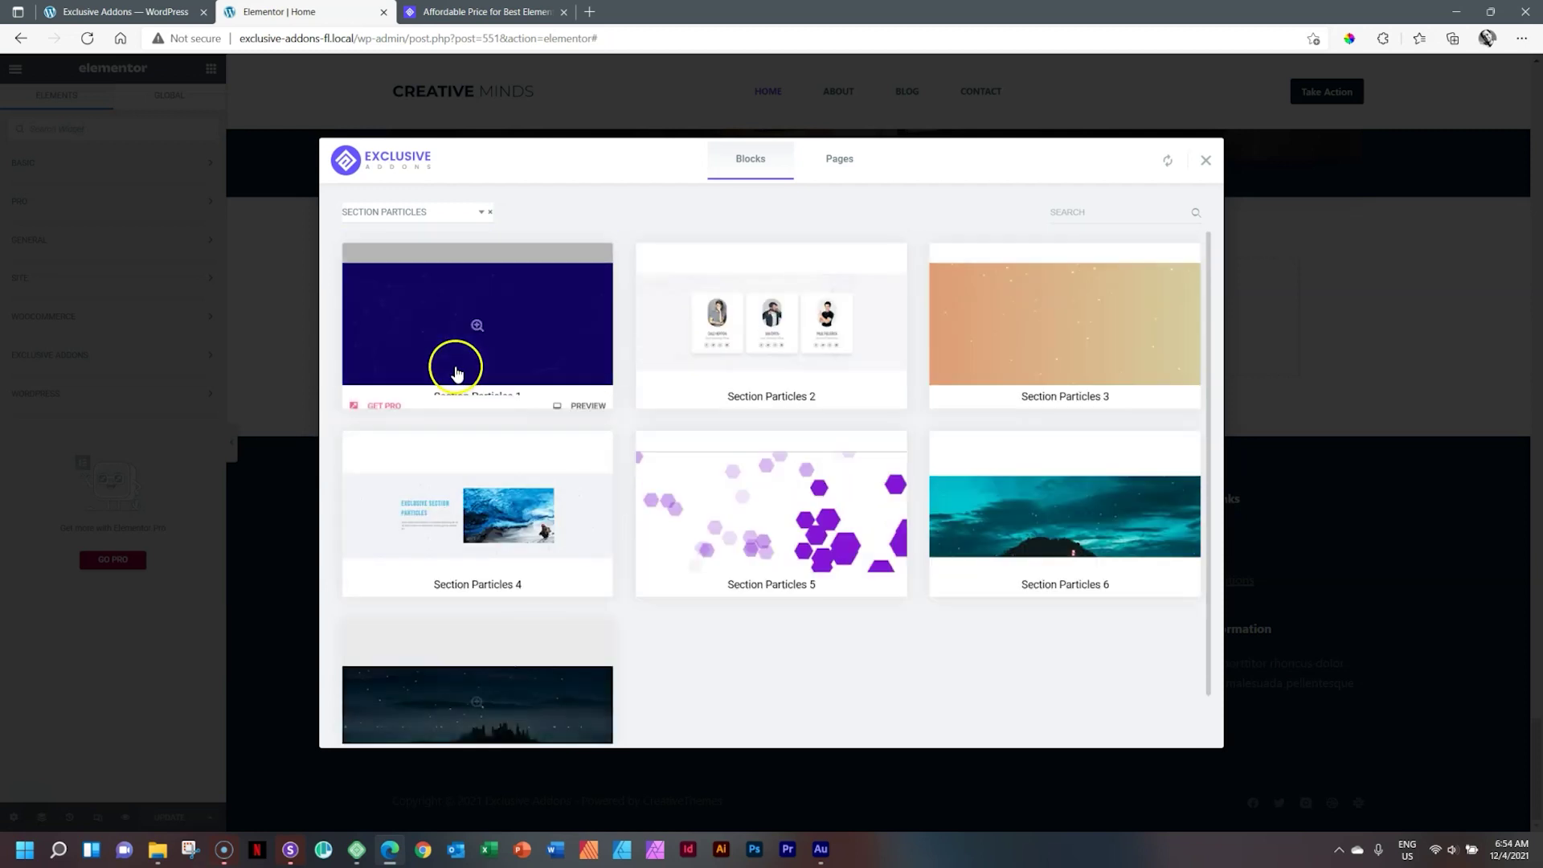
Switch the template block filter from Section Particles to Header and view the header designs
{"action": "left_click", "coordinate": [475, 213]}
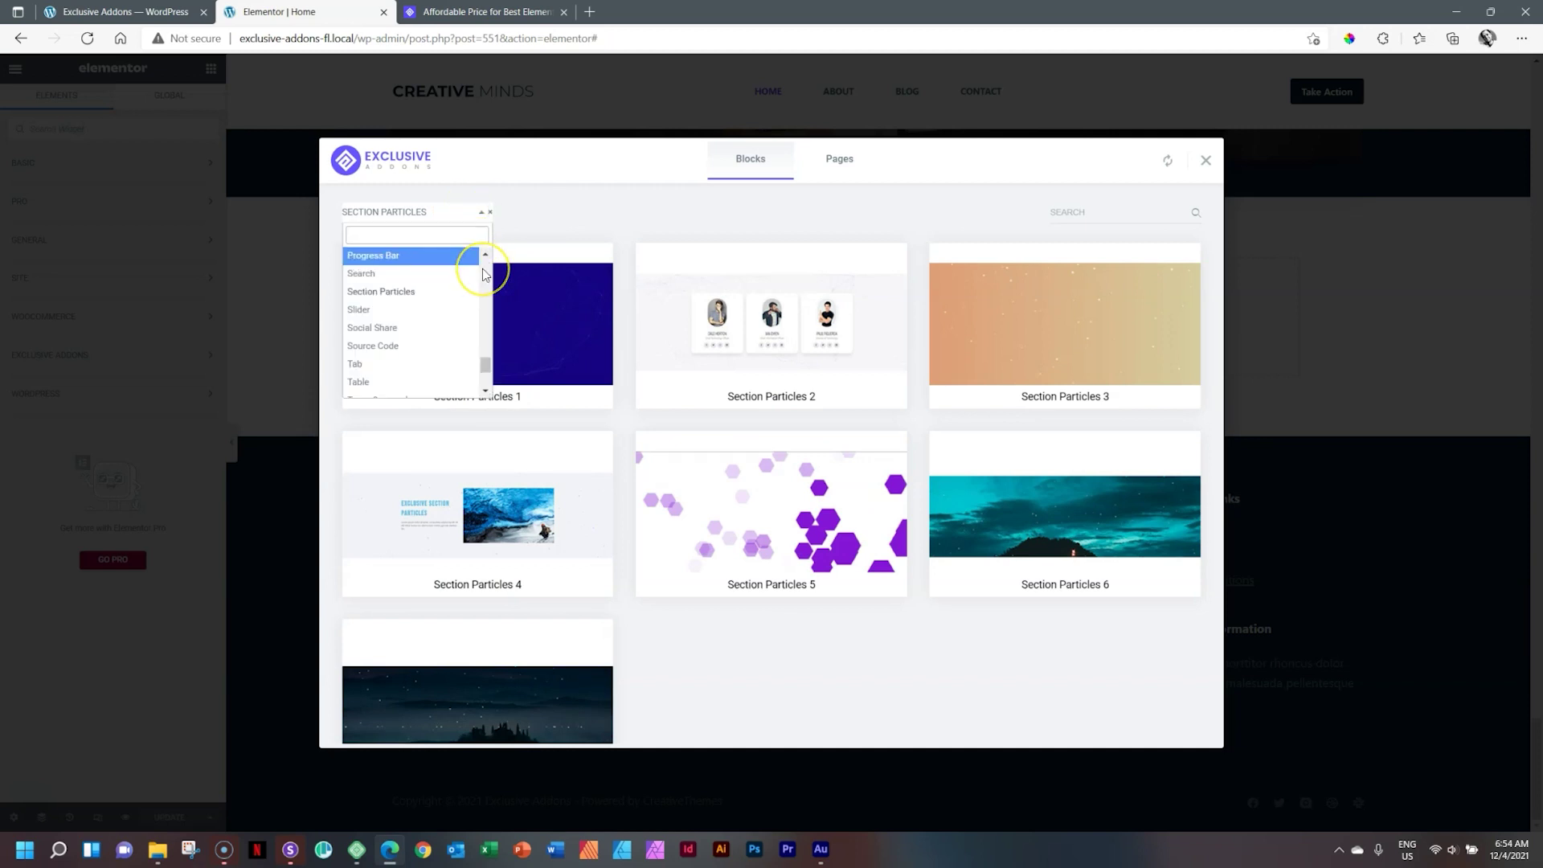
{"action": "scroll", "coordinate": [483, 274], "scroll_direction": "up", "scroll_amount": 5}
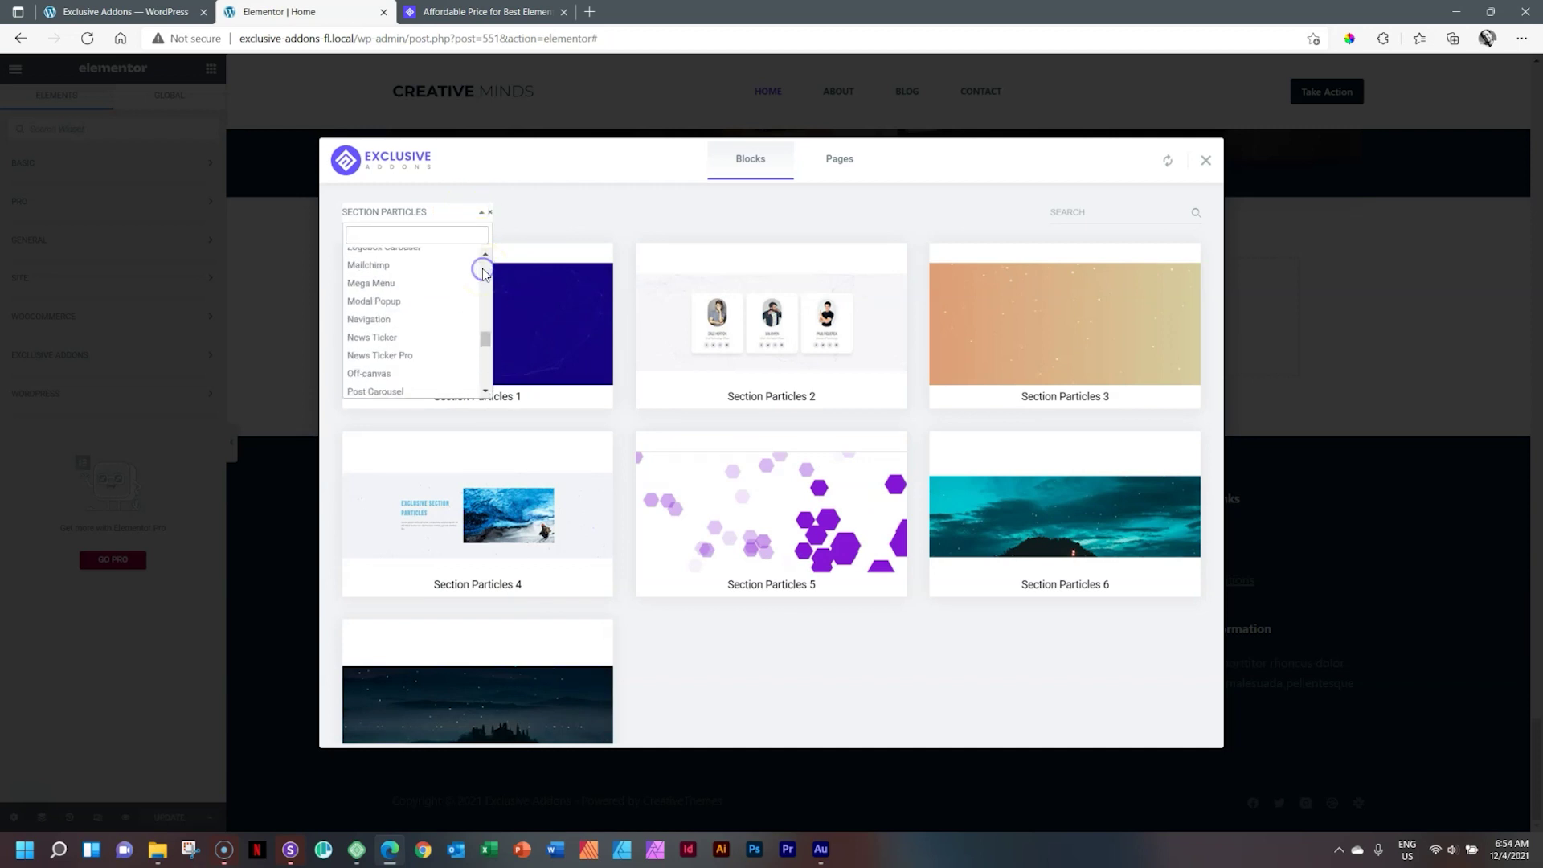
{"action": "scroll", "coordinate": [483, 274], "scroll_direction": "up", "scroll_amount": 3}
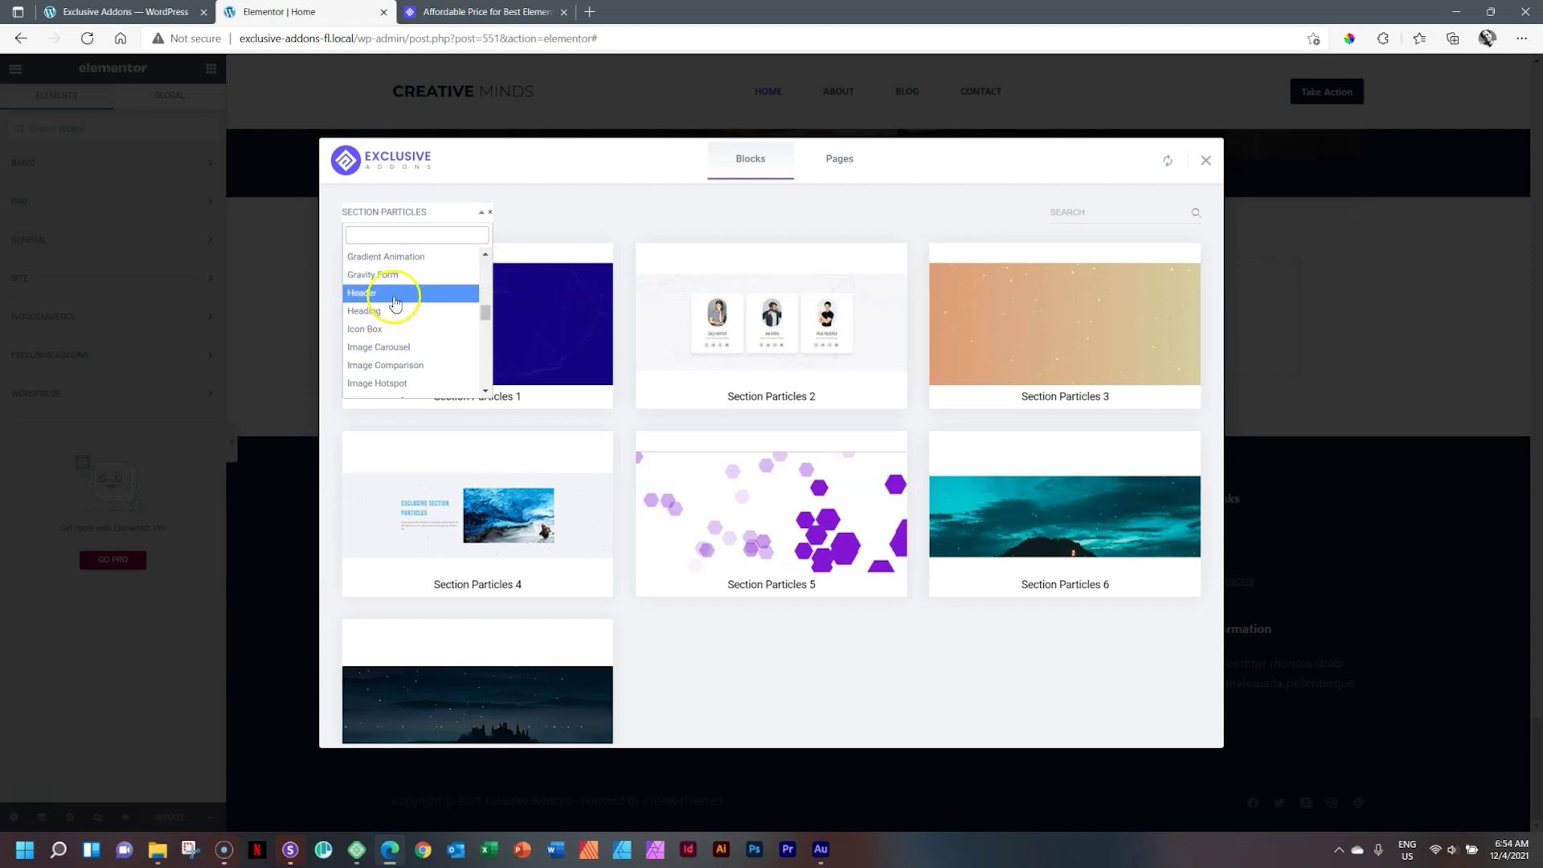
{"action": "left_click", "coordinate": [395, 296]}
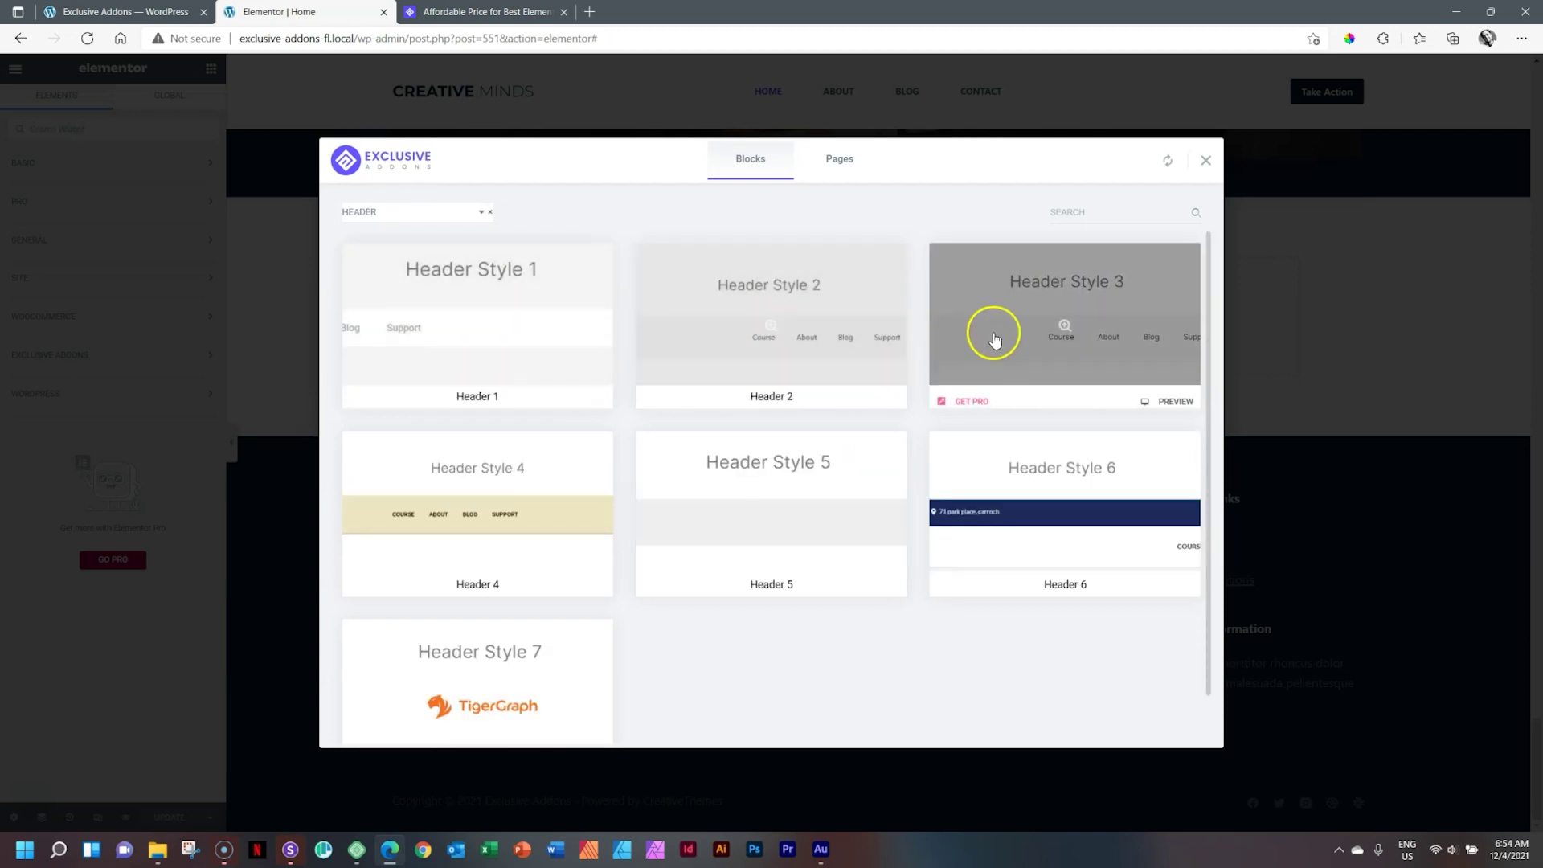
Filter the template blocks by Covid-19 and insert the Basic Style statistics block into the home page
{"action": "left_click", "coordinate": [480, 212]}
{"action": "scroll", "coordinate": [416, 338], "scroll_direction": "up", "scroll_amount": 1}
{"action": "scroll", "coordinate": [417, 337], "scroll_direction": "up", "scroll_amount": 5}
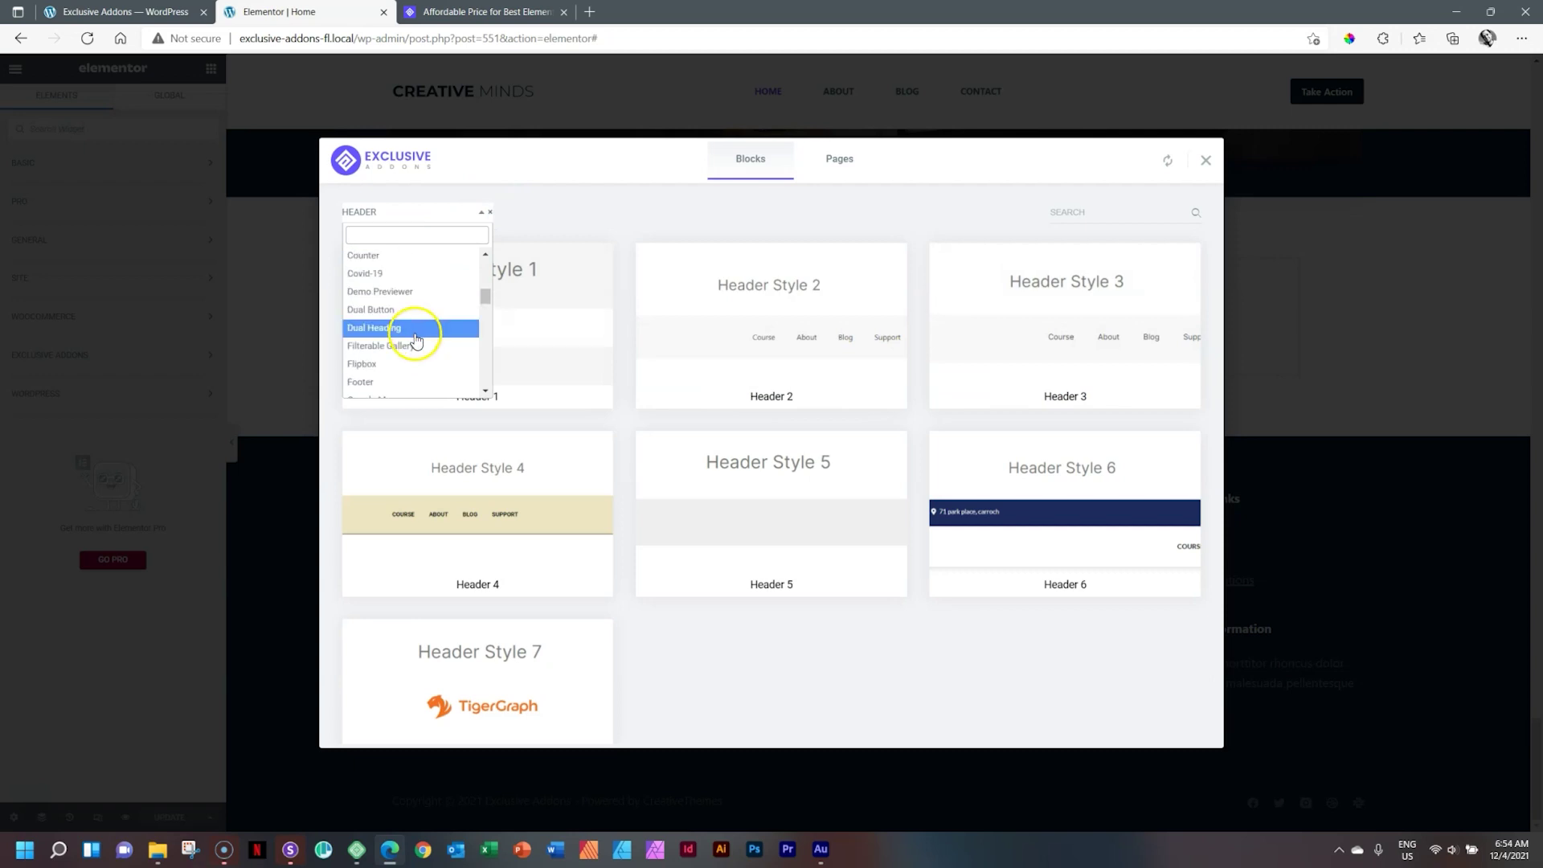
{"action": "scroll", "coordinate": [416, 346], "scroll_direction": "down", "scroll_amount": 2}
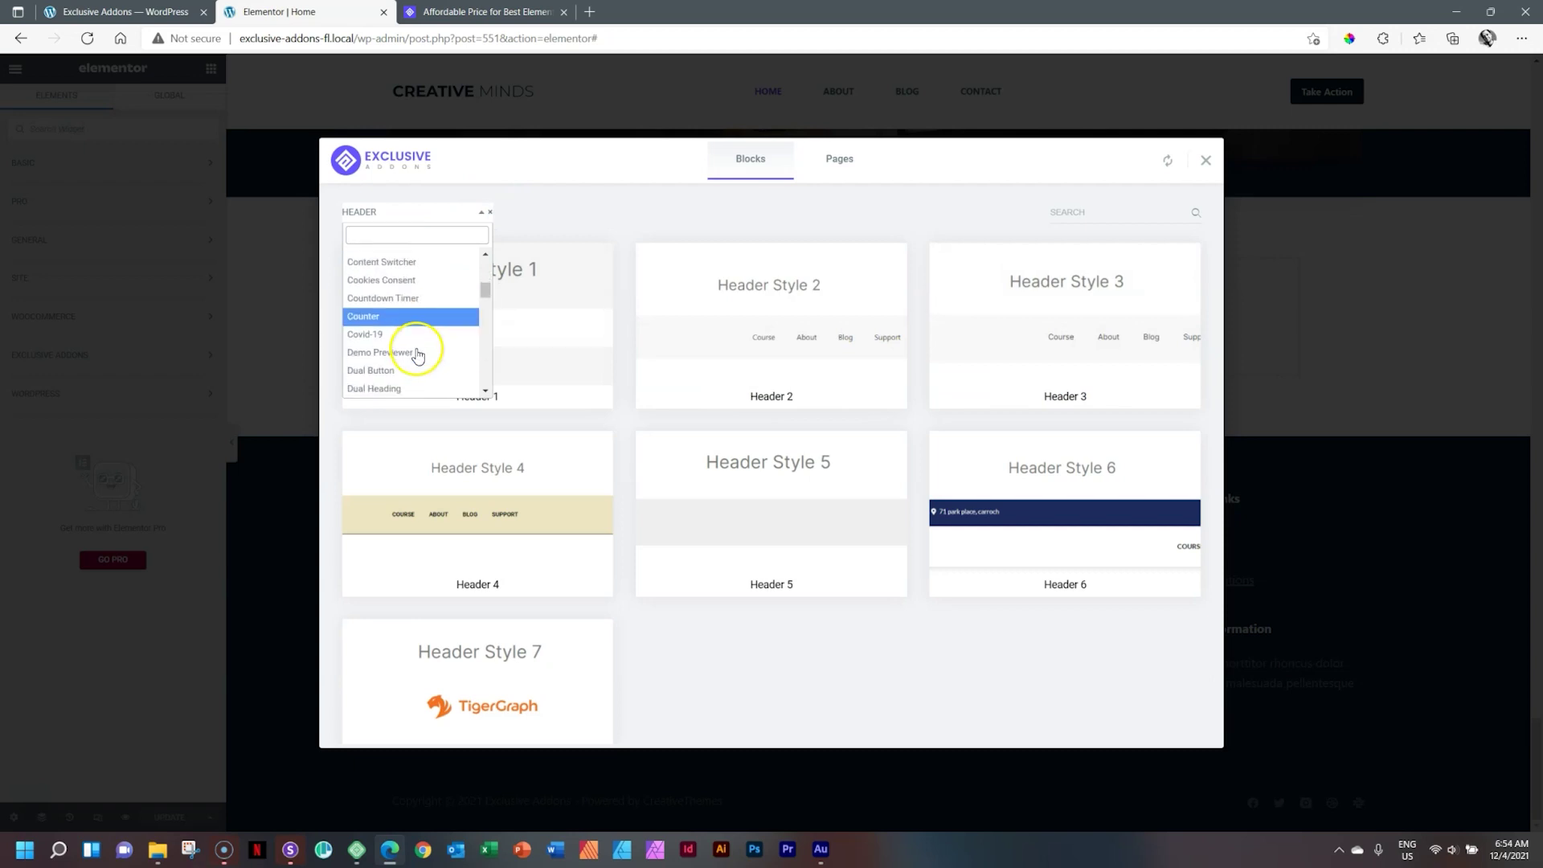
{"action": "left_click", "coordinate": [418, 346]}
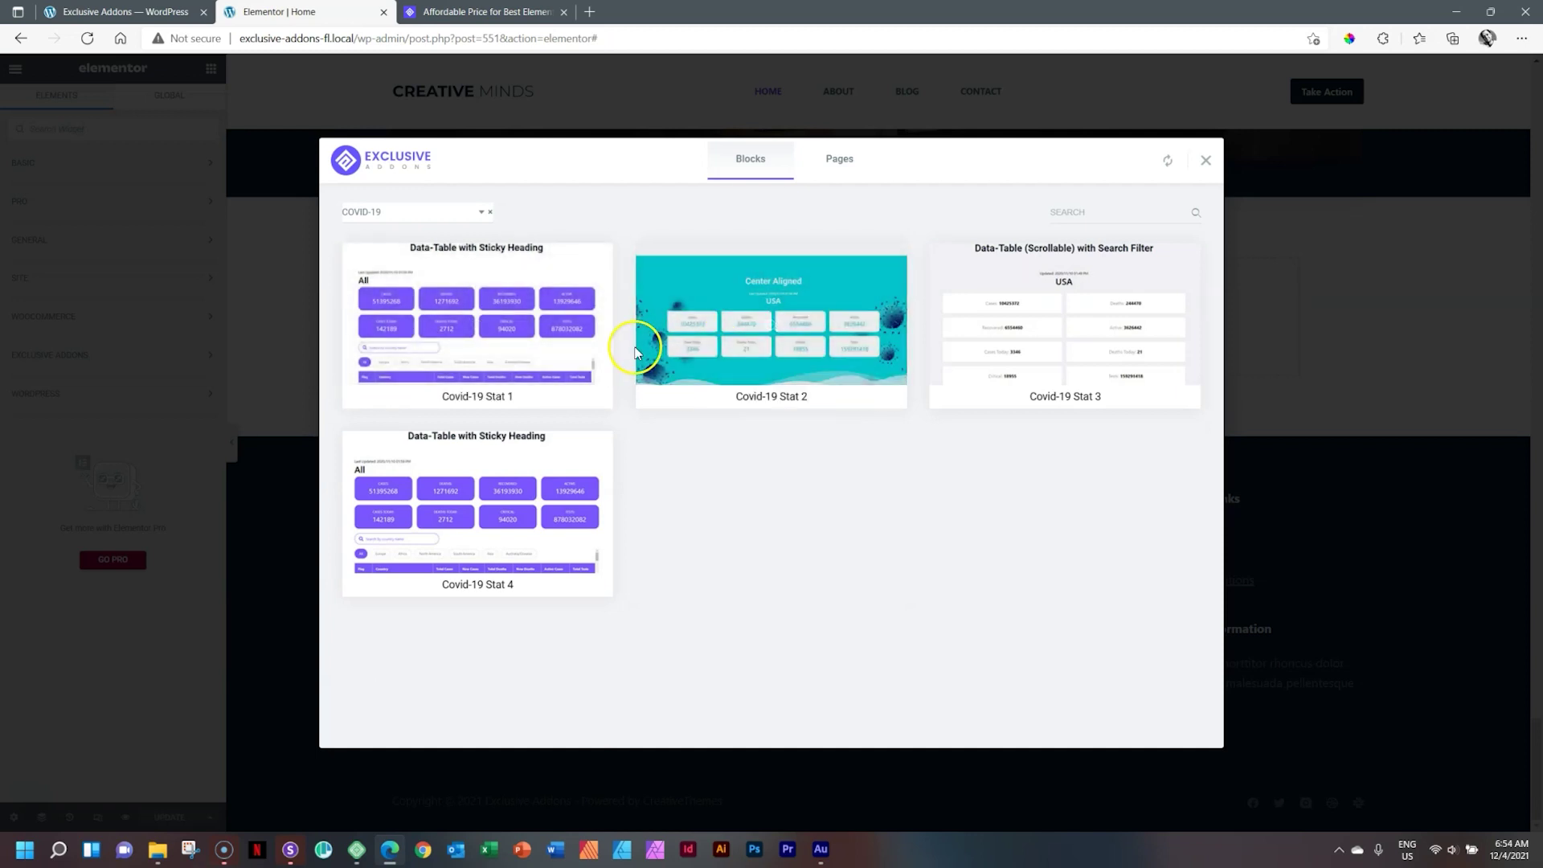
{"action": "mouse_move", "coordinate": [569, 364]}
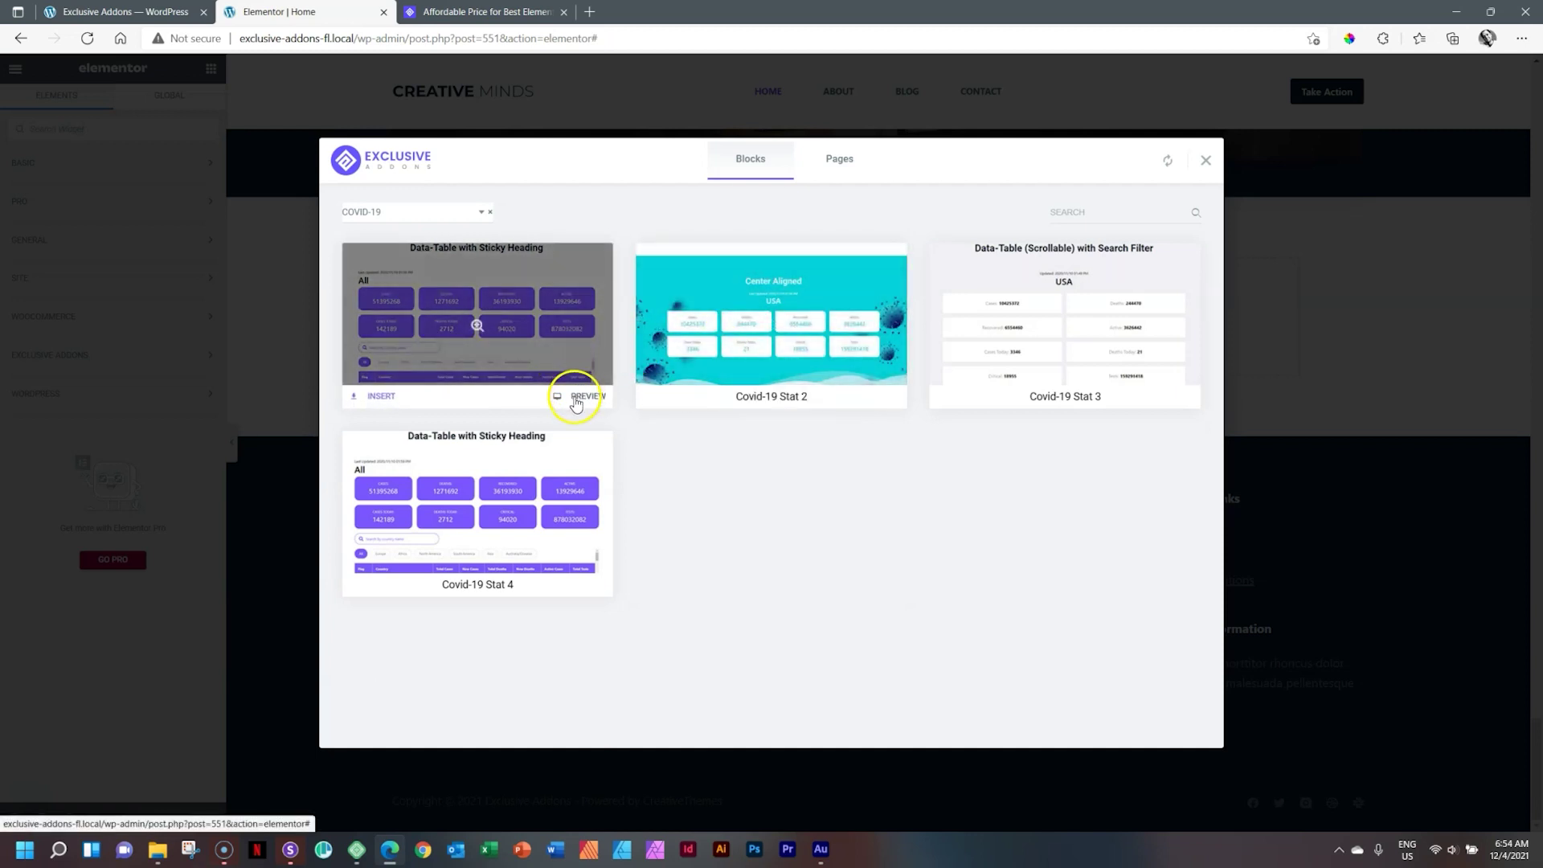
{"action": "left_click", "coordinate": [575, 399]}
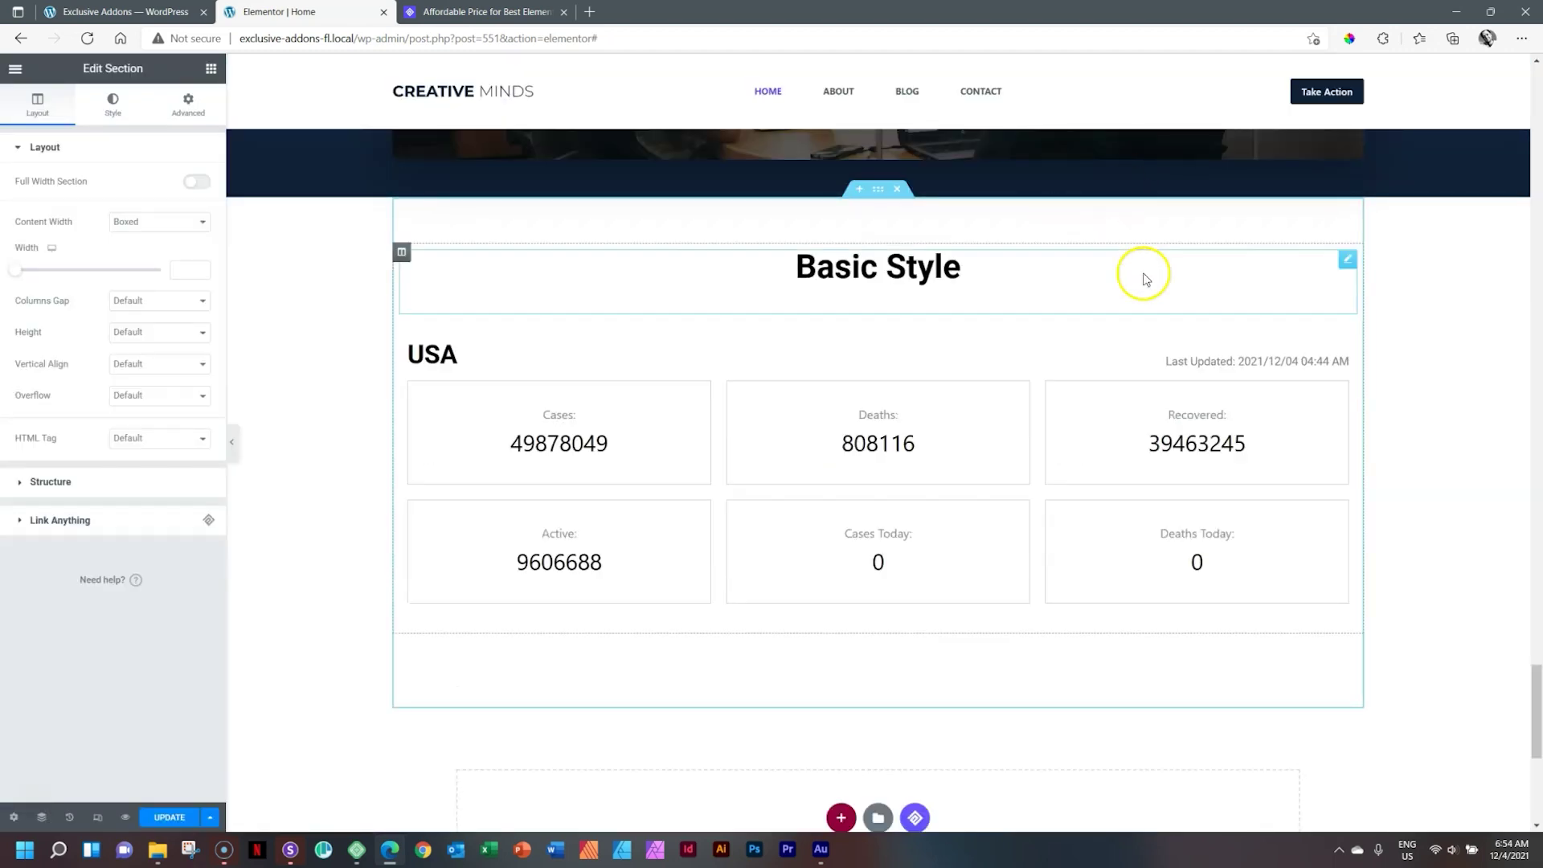
Open the inserted Covid-19 Stats widget for editing and set its country to Germany
{"action": "left_click", "coordinate": [727, 362]}
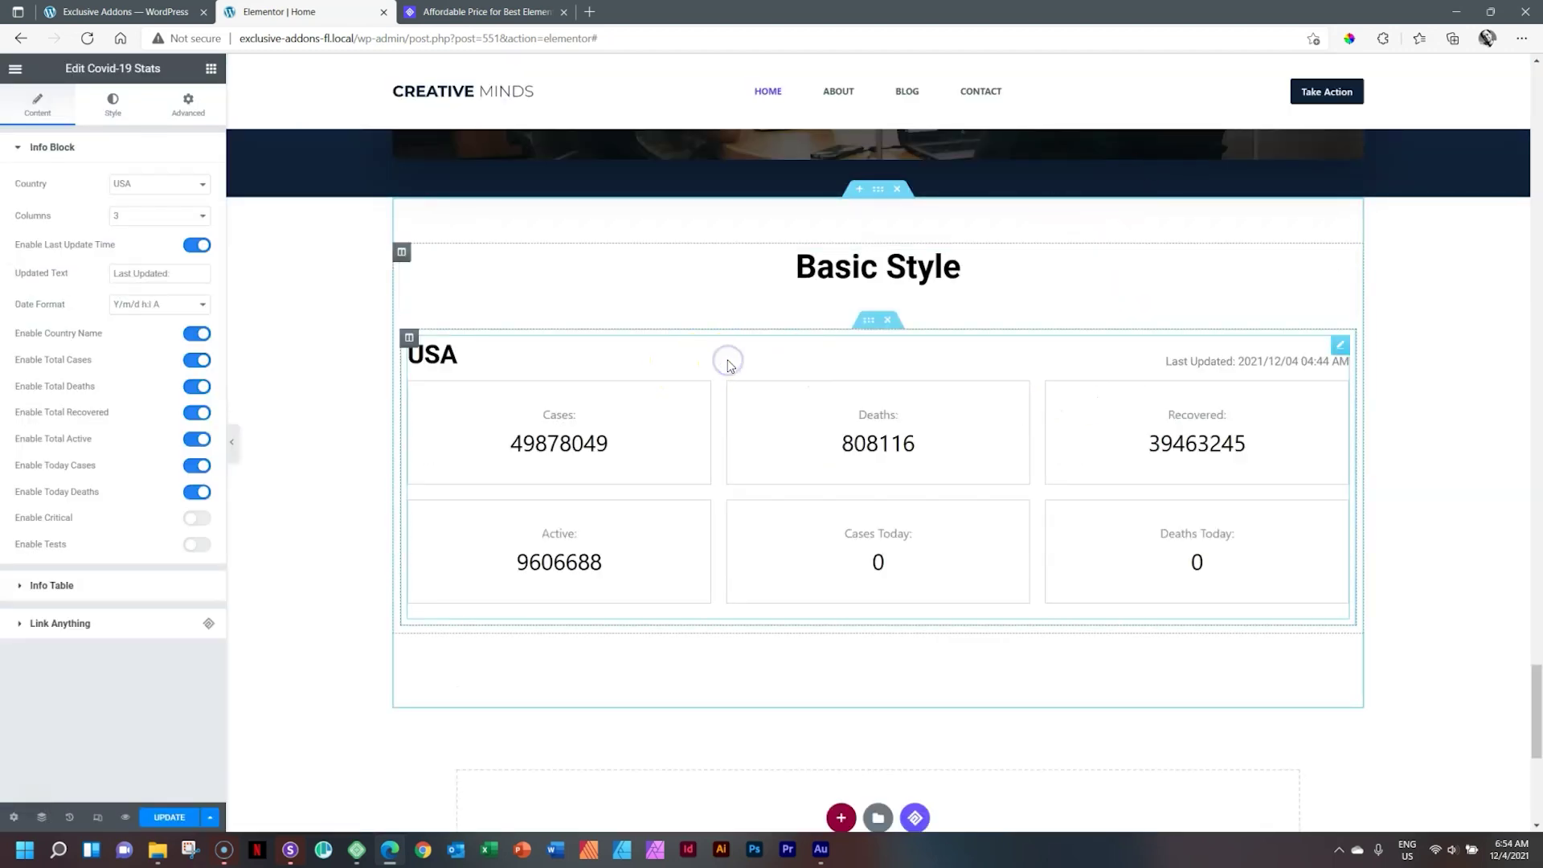
{"action": "left_click", "coordinate": [196, 185]}
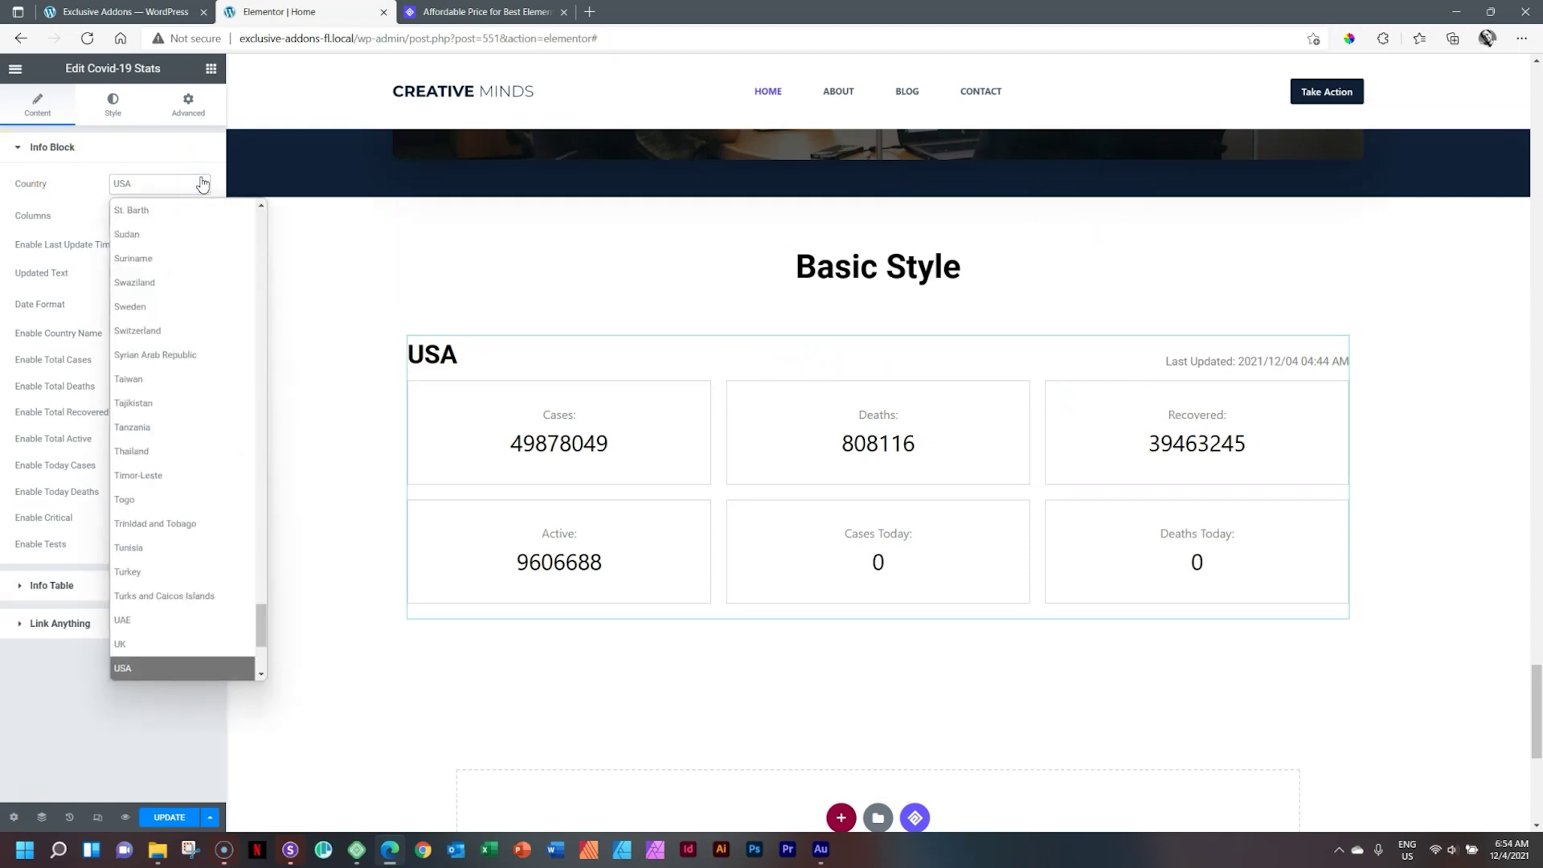
{"action": "type", "text": "ger"}
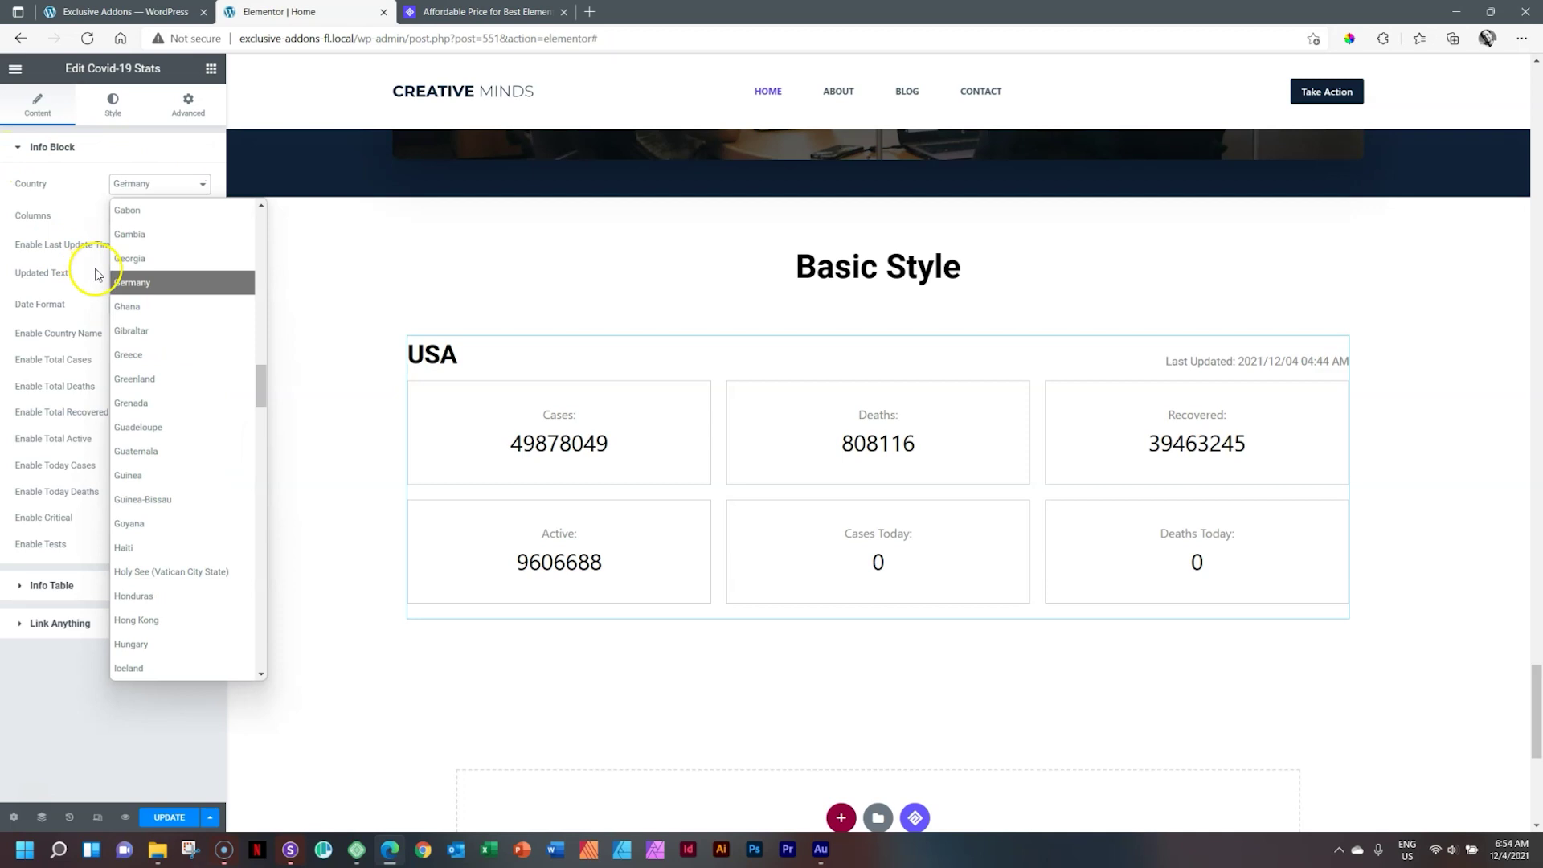
{"action": "left_click", "coordinate": [138, 290]}
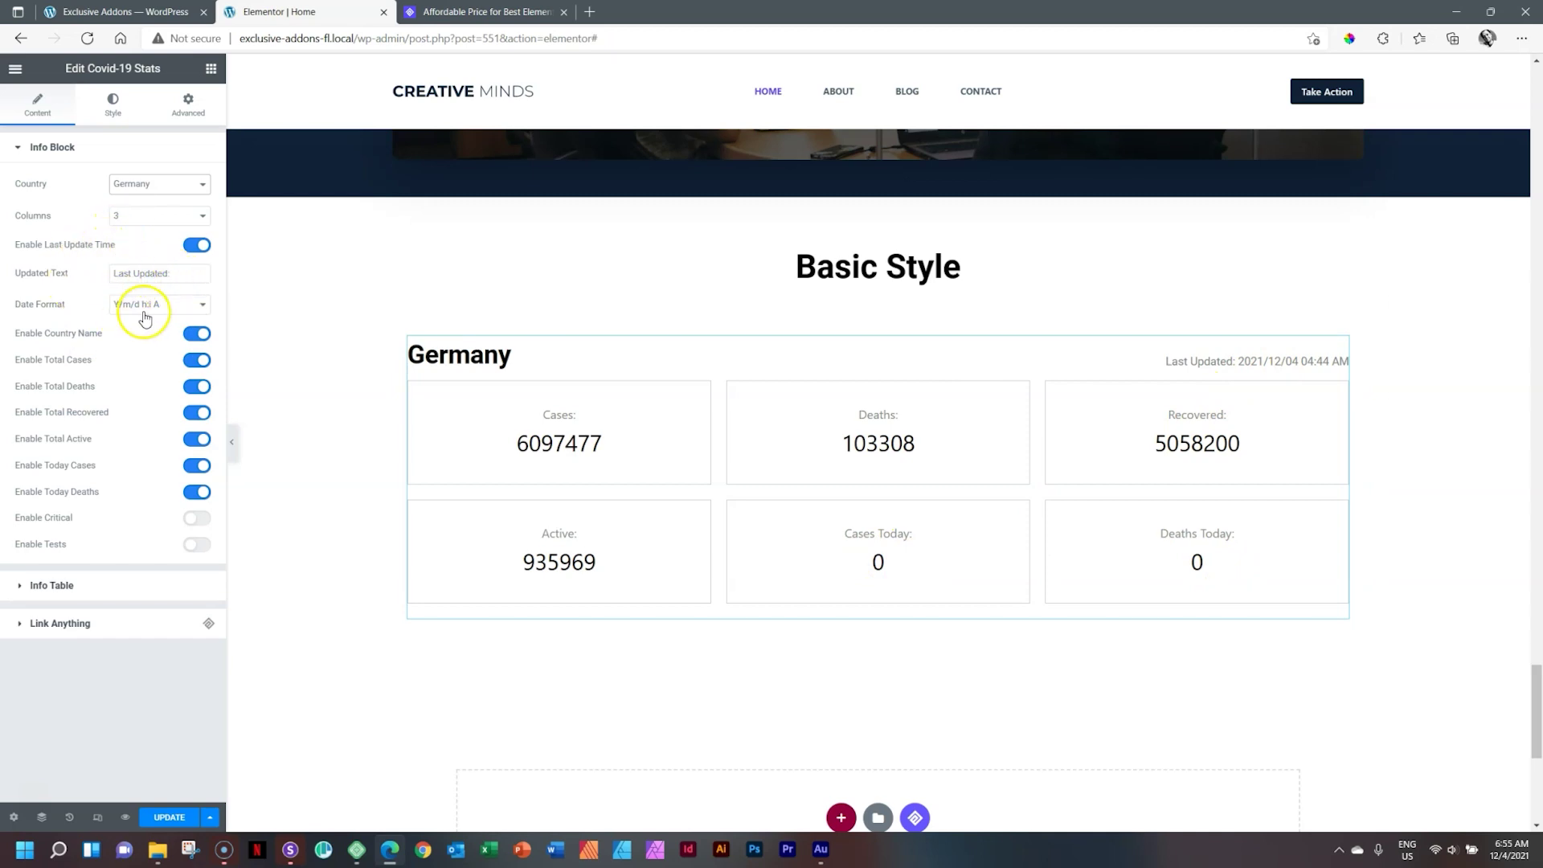
Check the Date Format, Info Table and Link Anything settings of the Covid-19 Stats widget
{"action": "left_click", "coordinate": [191, 310]}
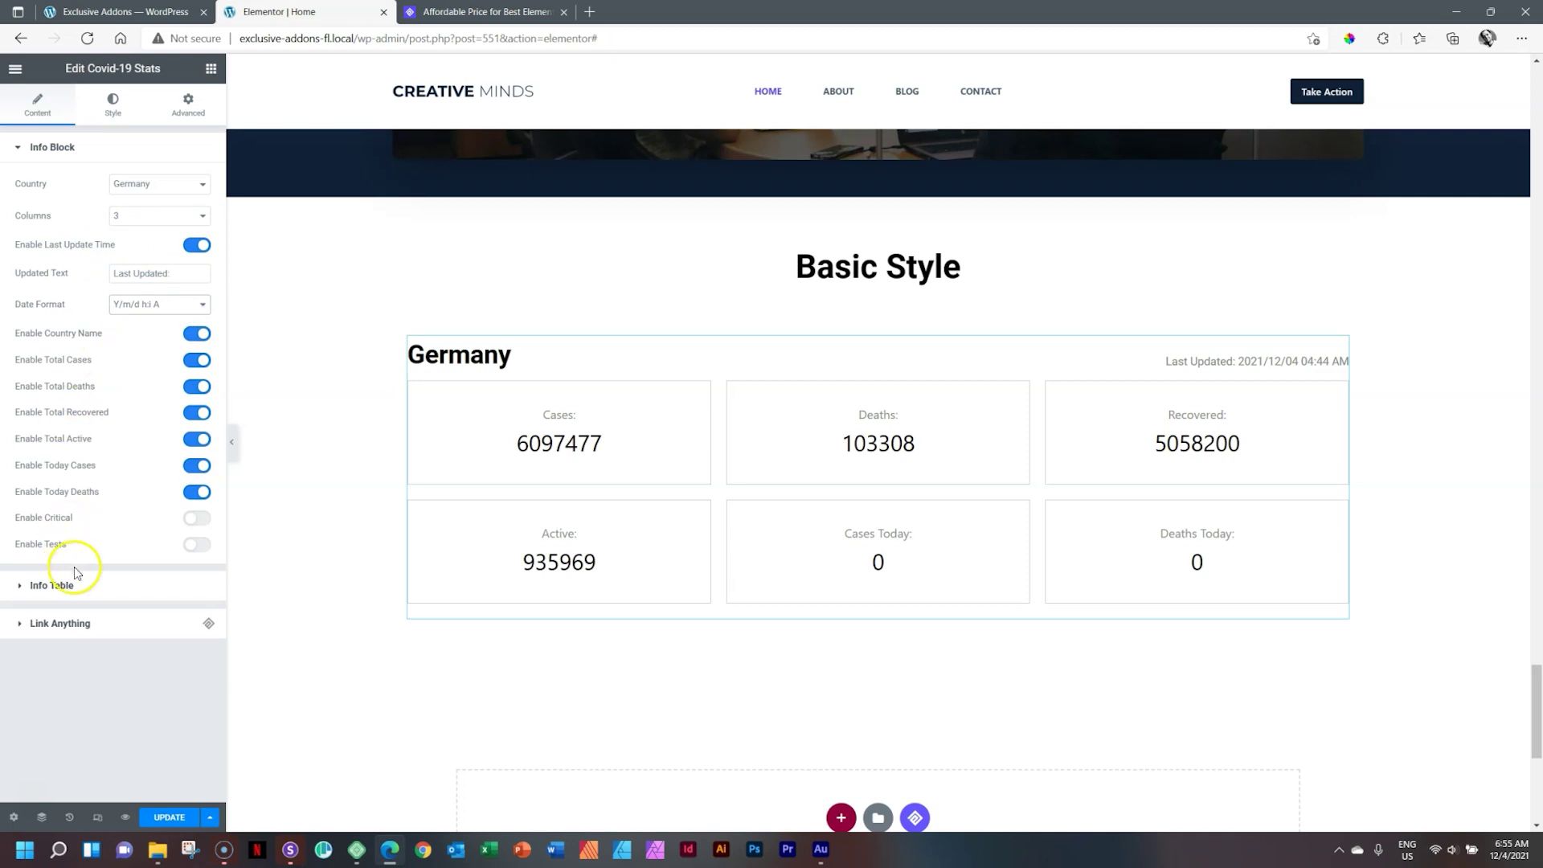
{"action": "left_click", "coordinate": [53, 586]}
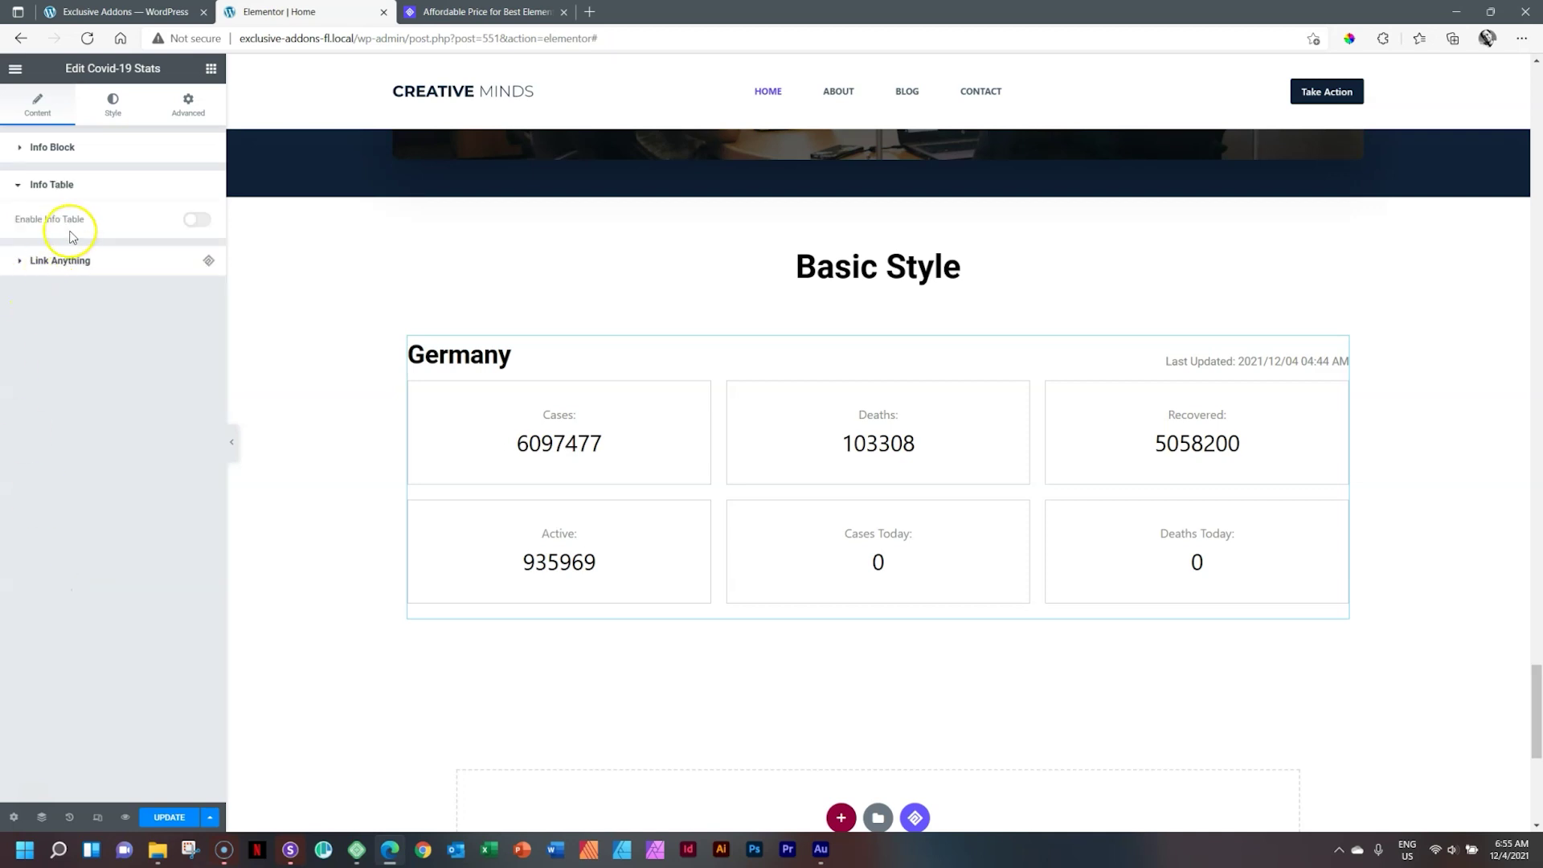
{"action": "left_click", "coordinate": [69, 263]}
Return to the Info Block settings and set the Covid-19 Stats country to Guatemala
{"action": "left_click", "coordinate": [57, 147]}
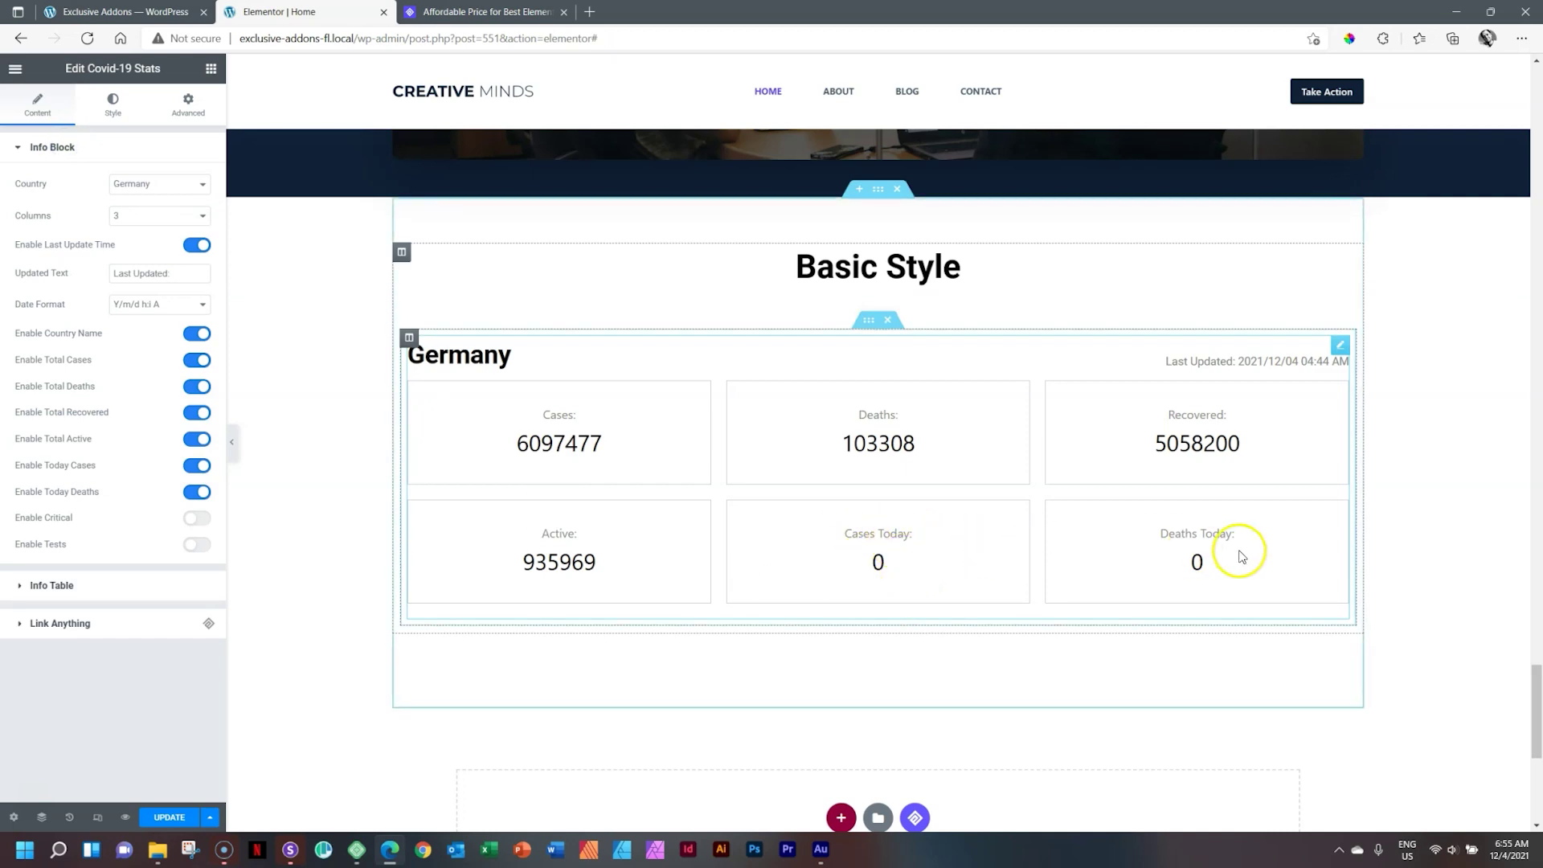
{"action": "left_click", "coordinate": [161, 185]}
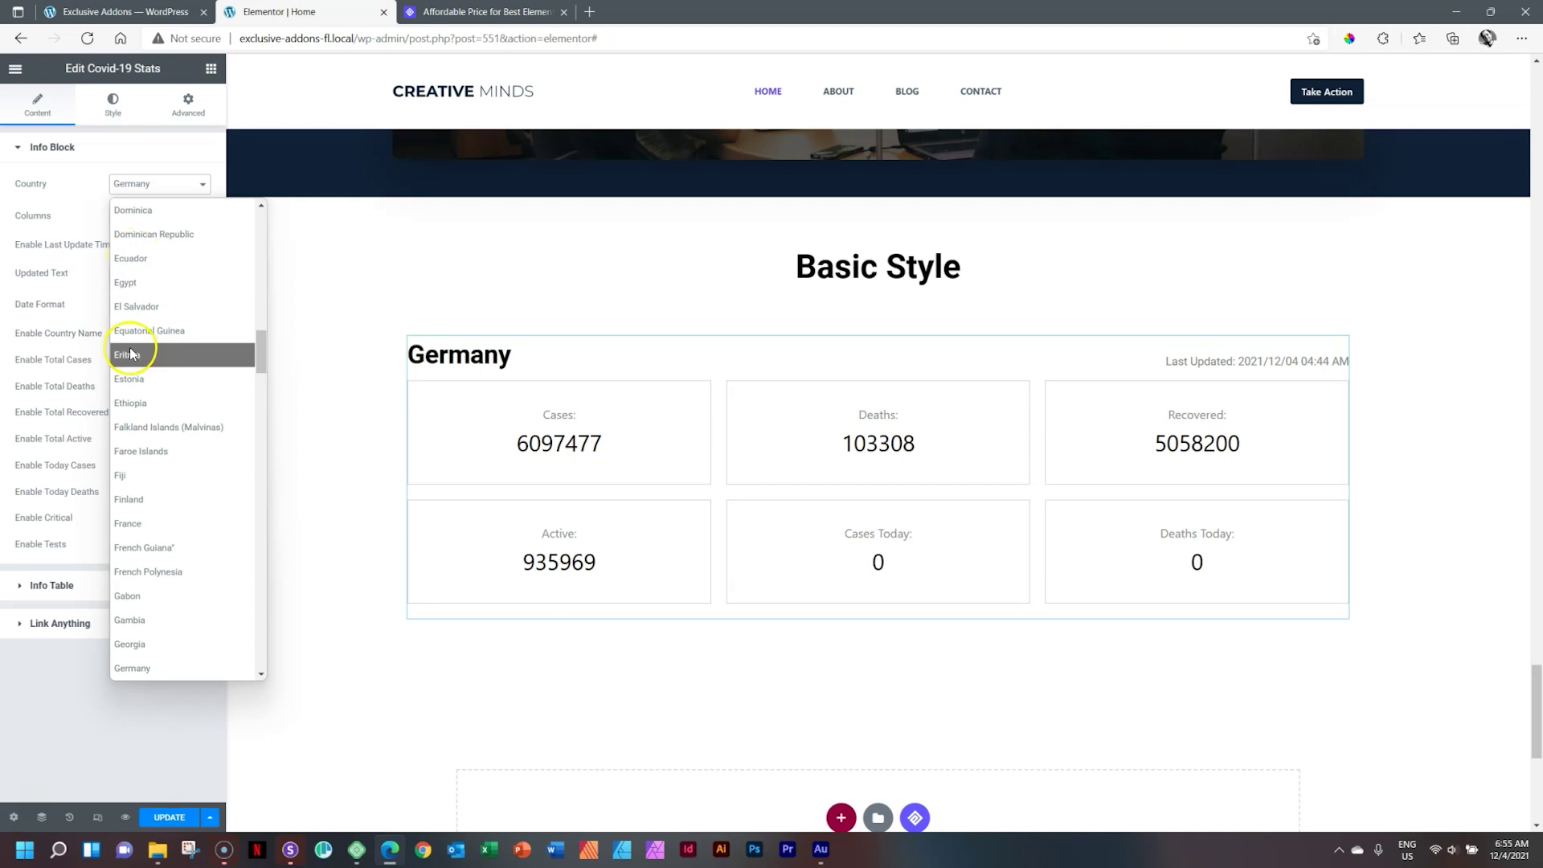
{"action": "left_click", "coordinate": [135, 481]}
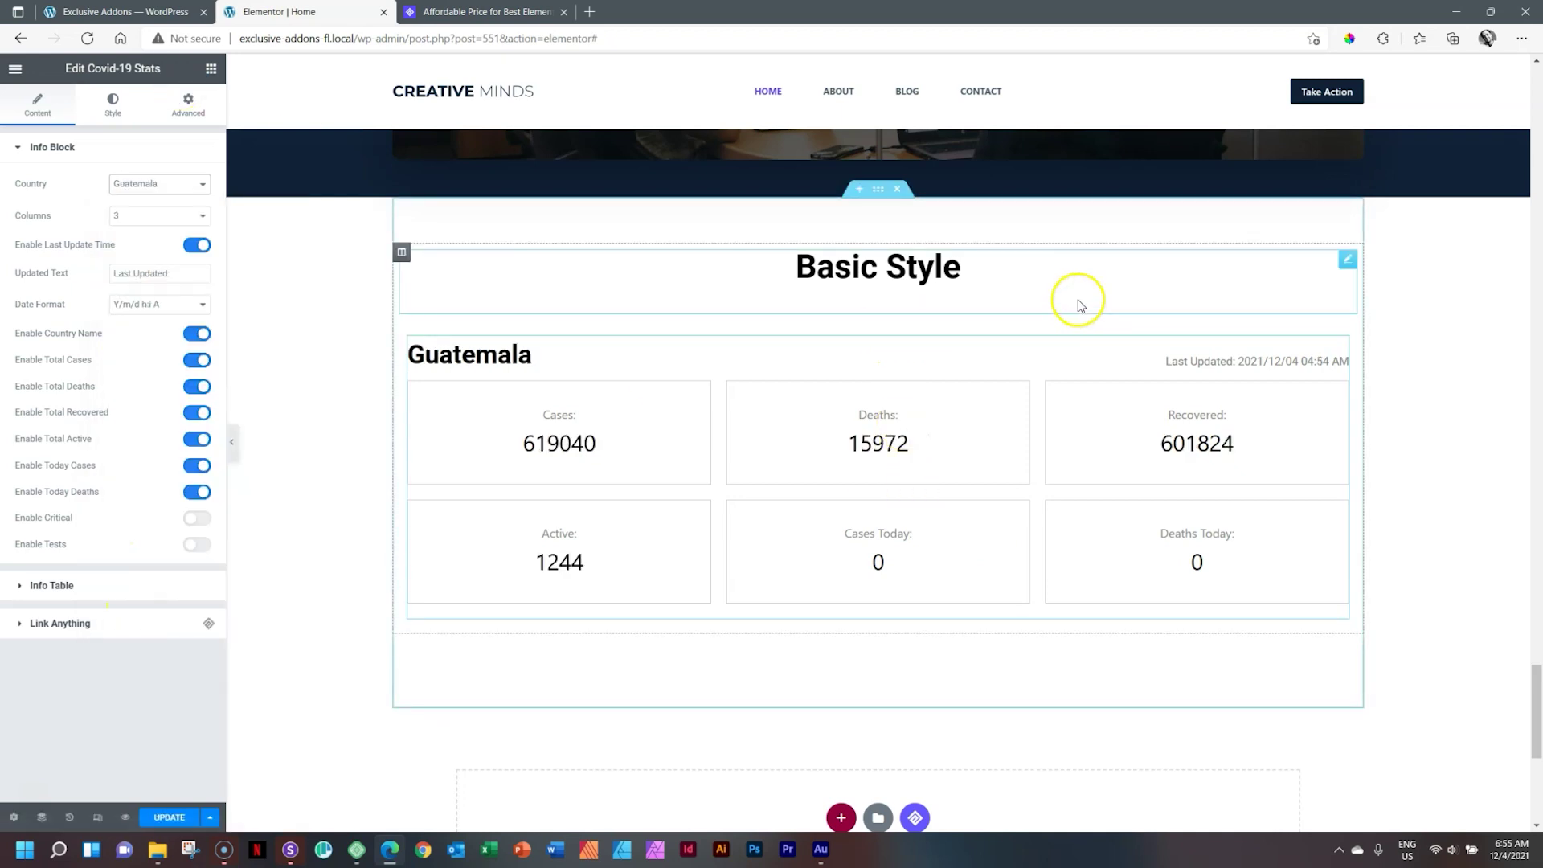
Open the Exclusive Addons template library below the Covid-19 section and look through the full-page templates
{"action": "scroll", "coordinate": [1464, 494], "scroll_direction": "down", "scroll_amount": 5}
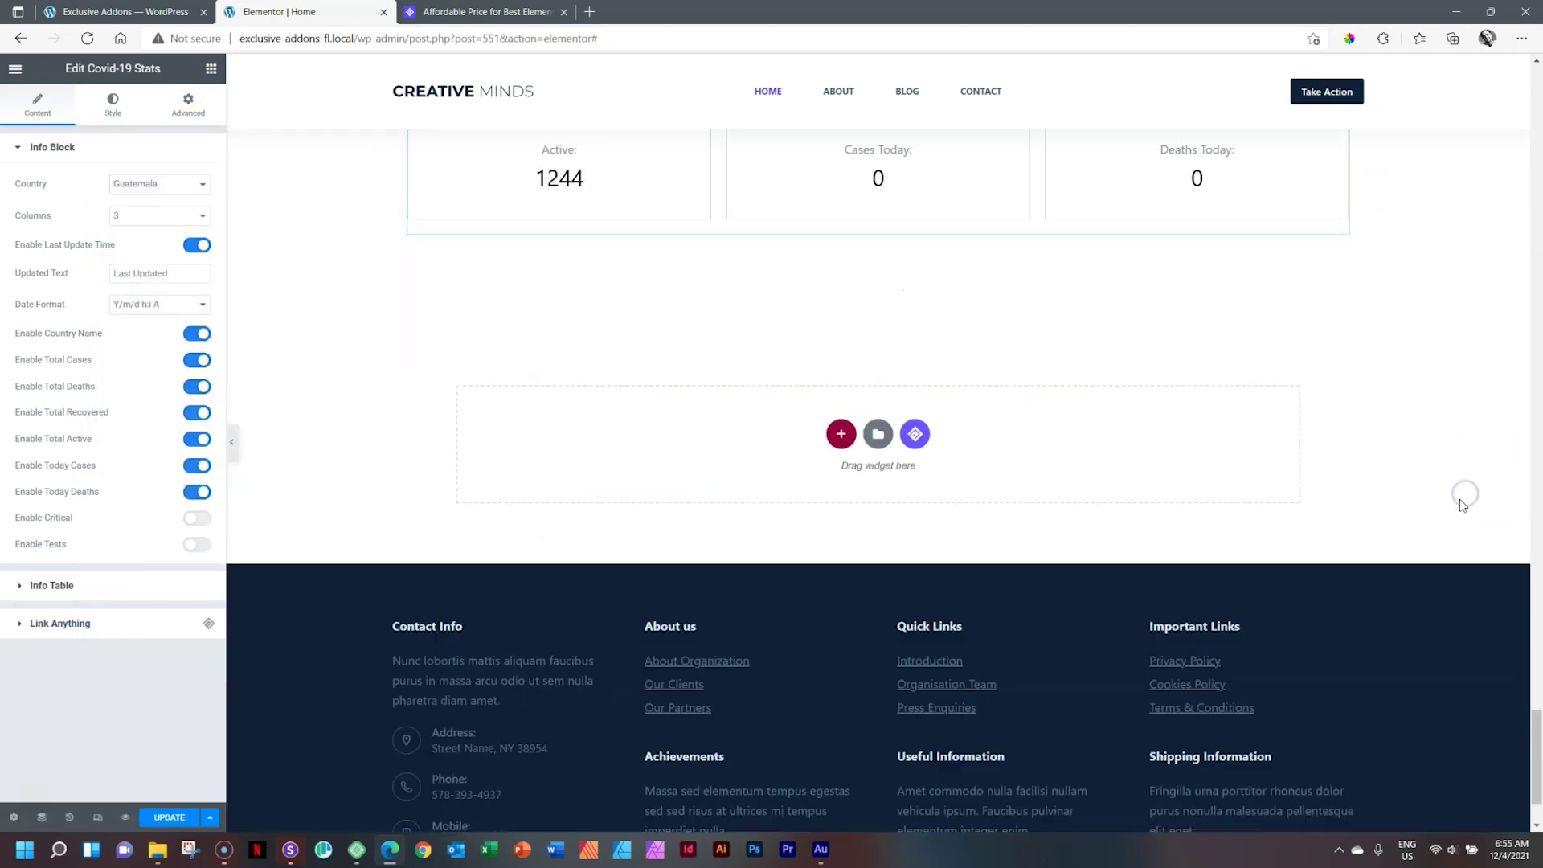
{"action": "scroll", "coordinate": [1463, 504], "scroll_direction": "down", "scroll_amount": 2}
{"action": "left_click", "coordinate": [913, 310]}
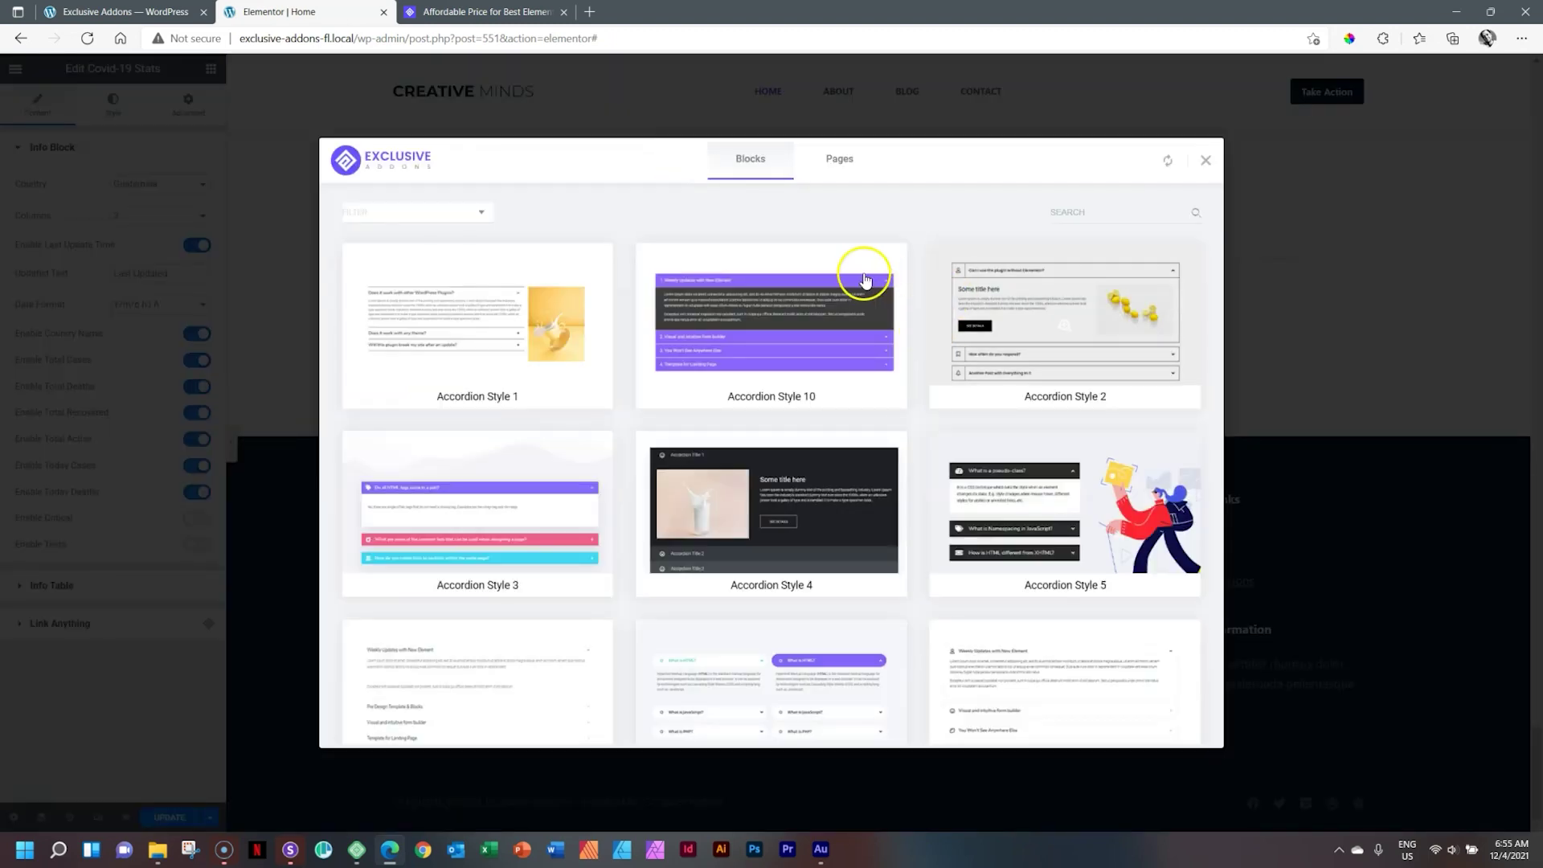
{"action": "left_click", "coordinate": [842, 158]}
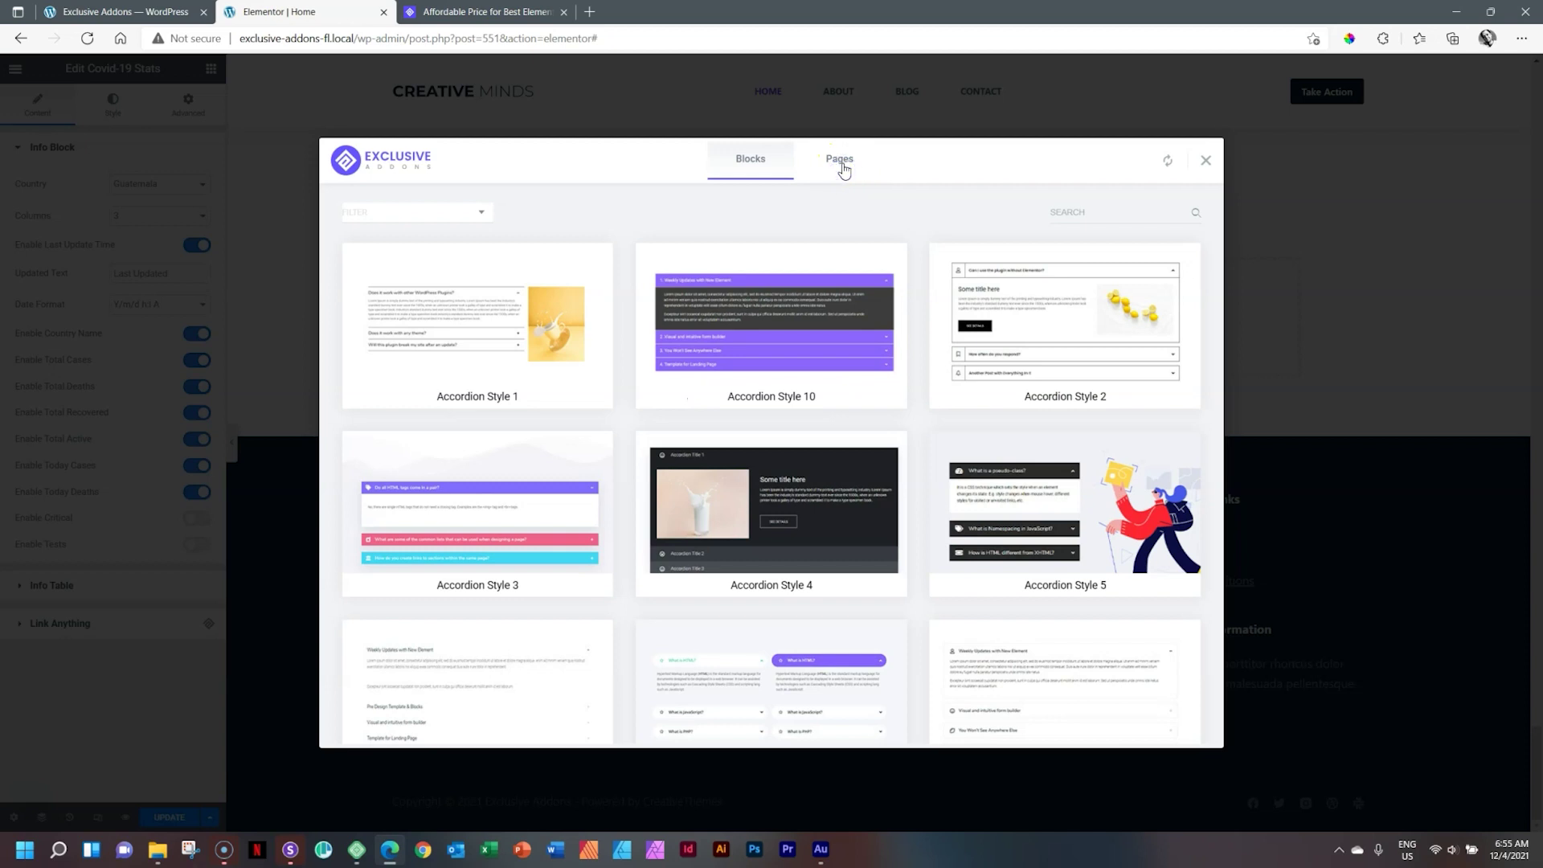
{"action": "left_click", "coordinate": [876, 160]}
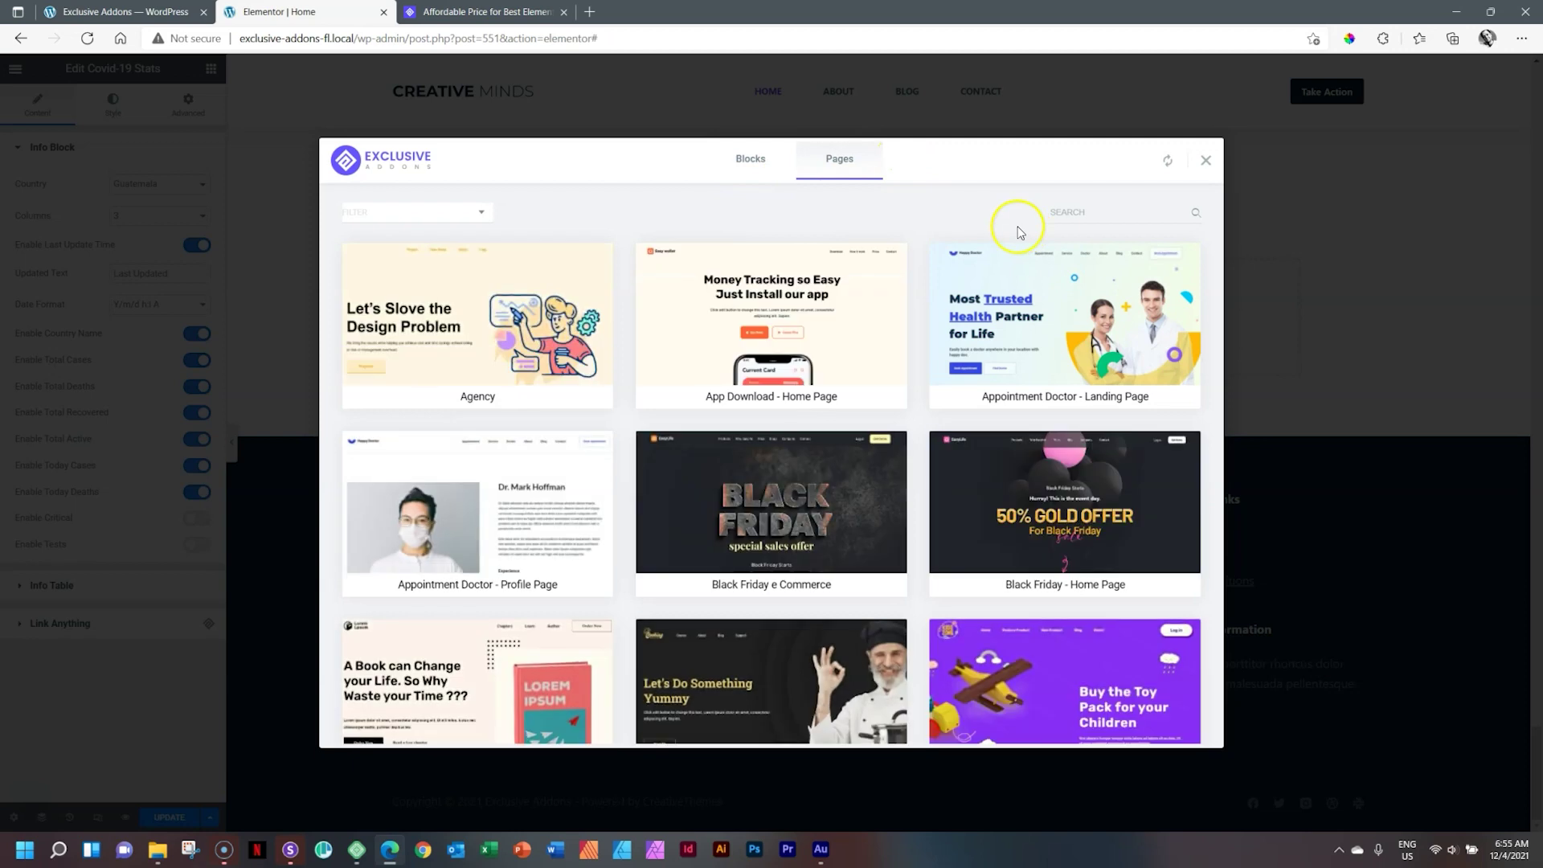
{"action": "scroll", "coordinate": [859, 294], "scroll_direction": "down", "scroll_amount": 5}
{"action": "scroll", "coordinate": [858, 294], "scroll_direction": "down", "scroll_amount": 15}
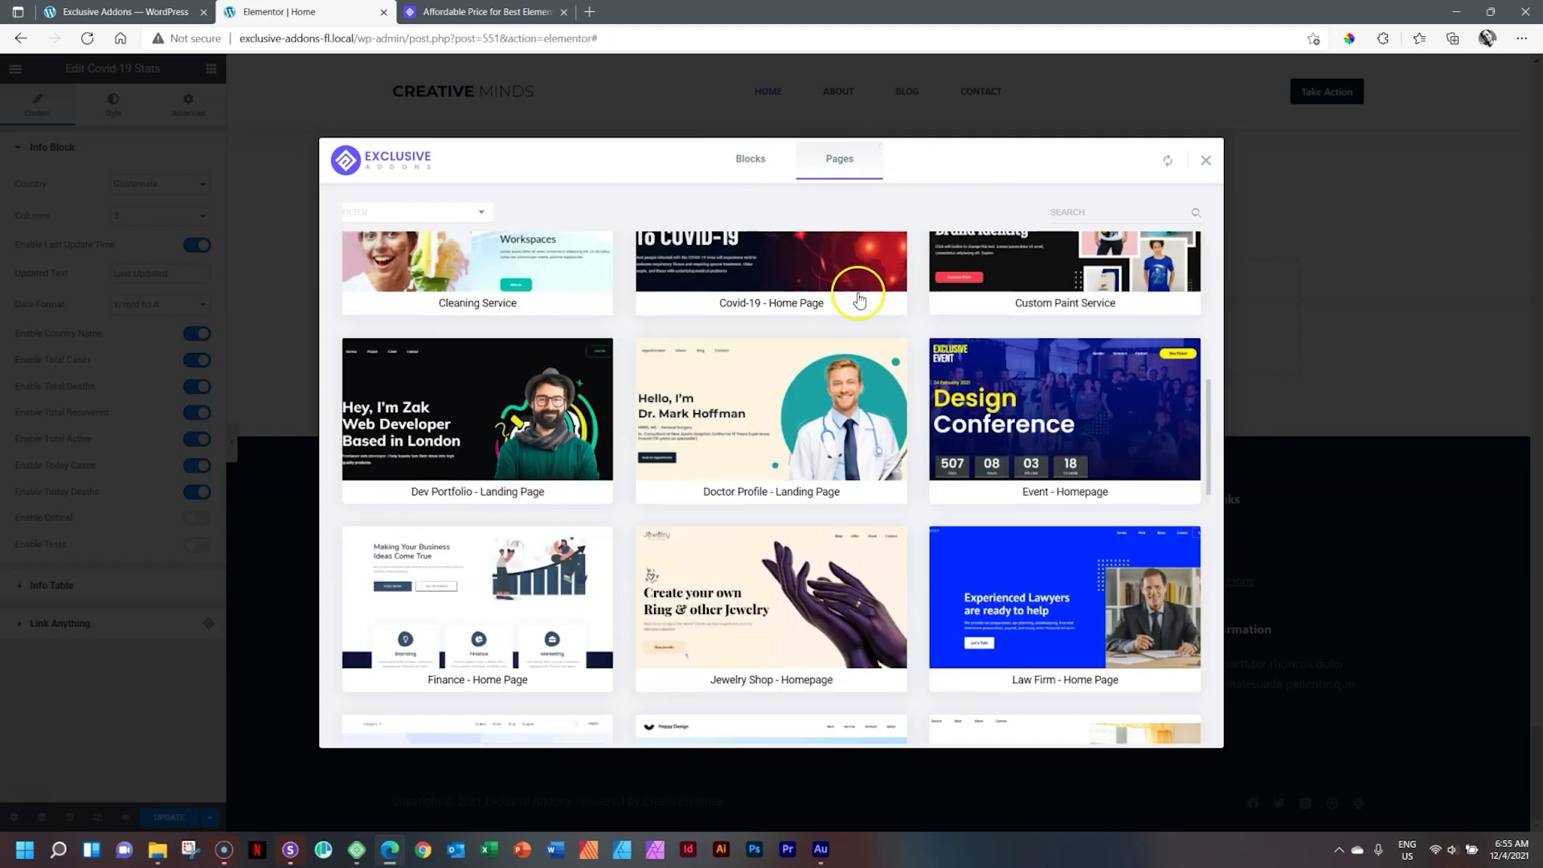
{"action": "scroll", "coordinate": [861, 306], "scroll_direction": "up", "scroll_amount": 10}
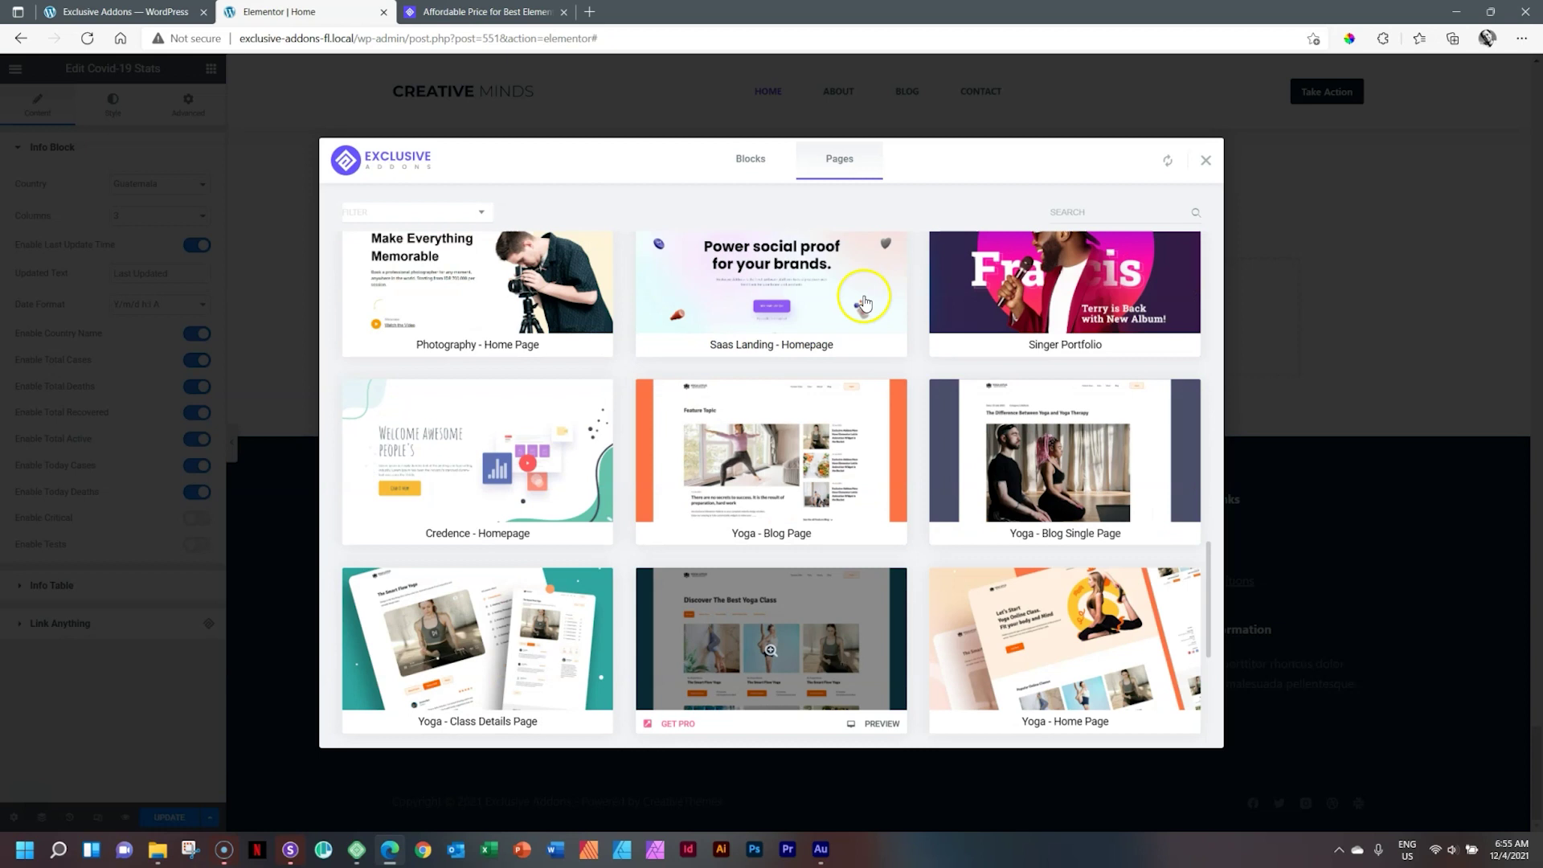
{"action": "scroll", "coordinate": [879, 298], "scroll_direction": "up", "scroll_amount": 5}
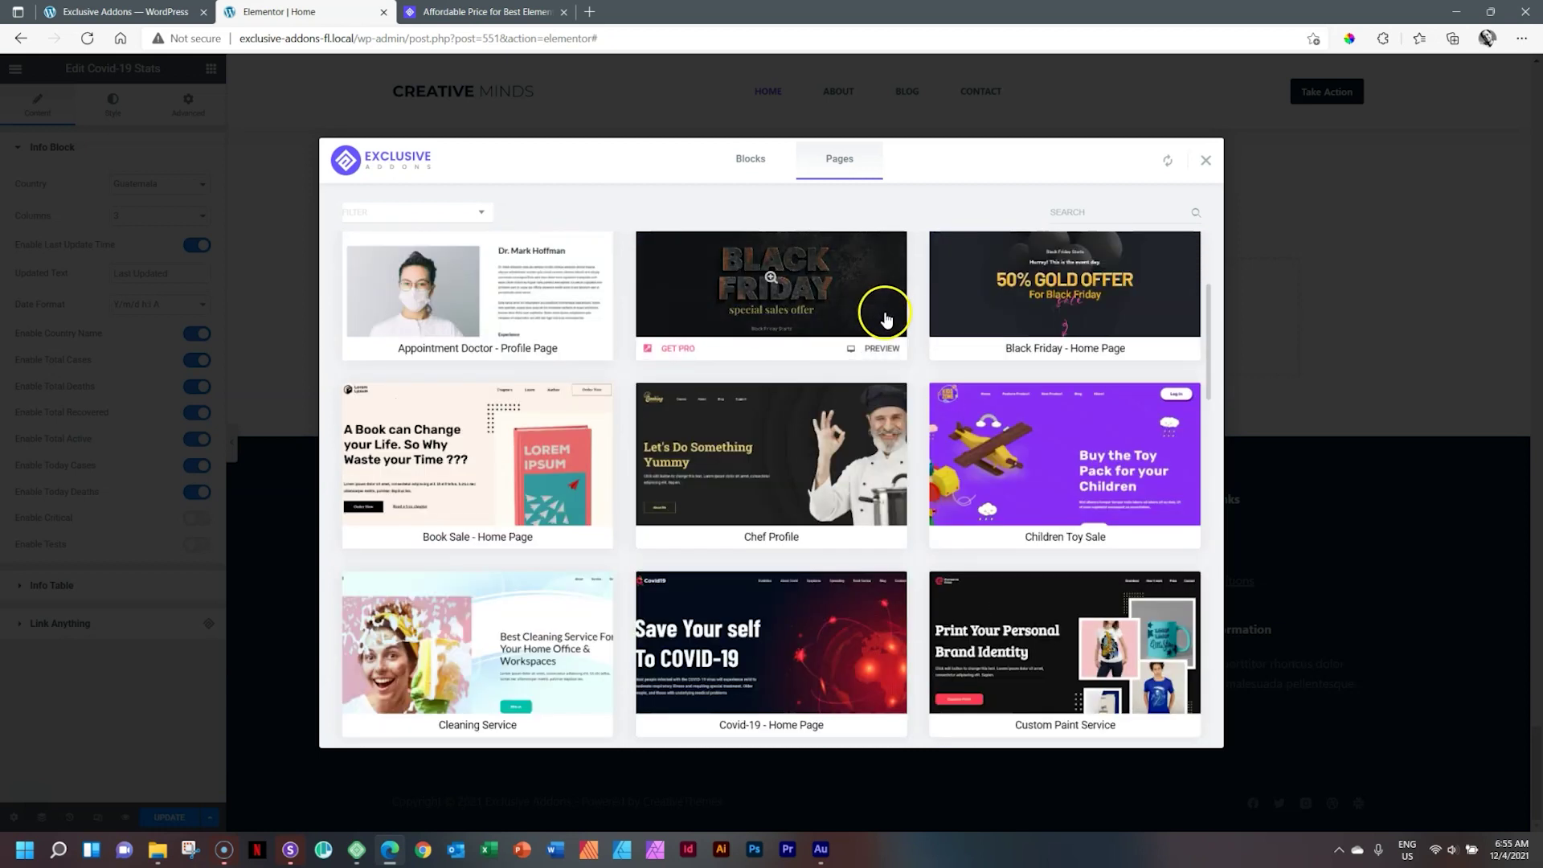
Look through the full-page templates in the library, from the Agency page down to the last one
{"action": "scroll", "coordinate": [884, 308], "scroll_direction": "up", "scroll_amount": 2}
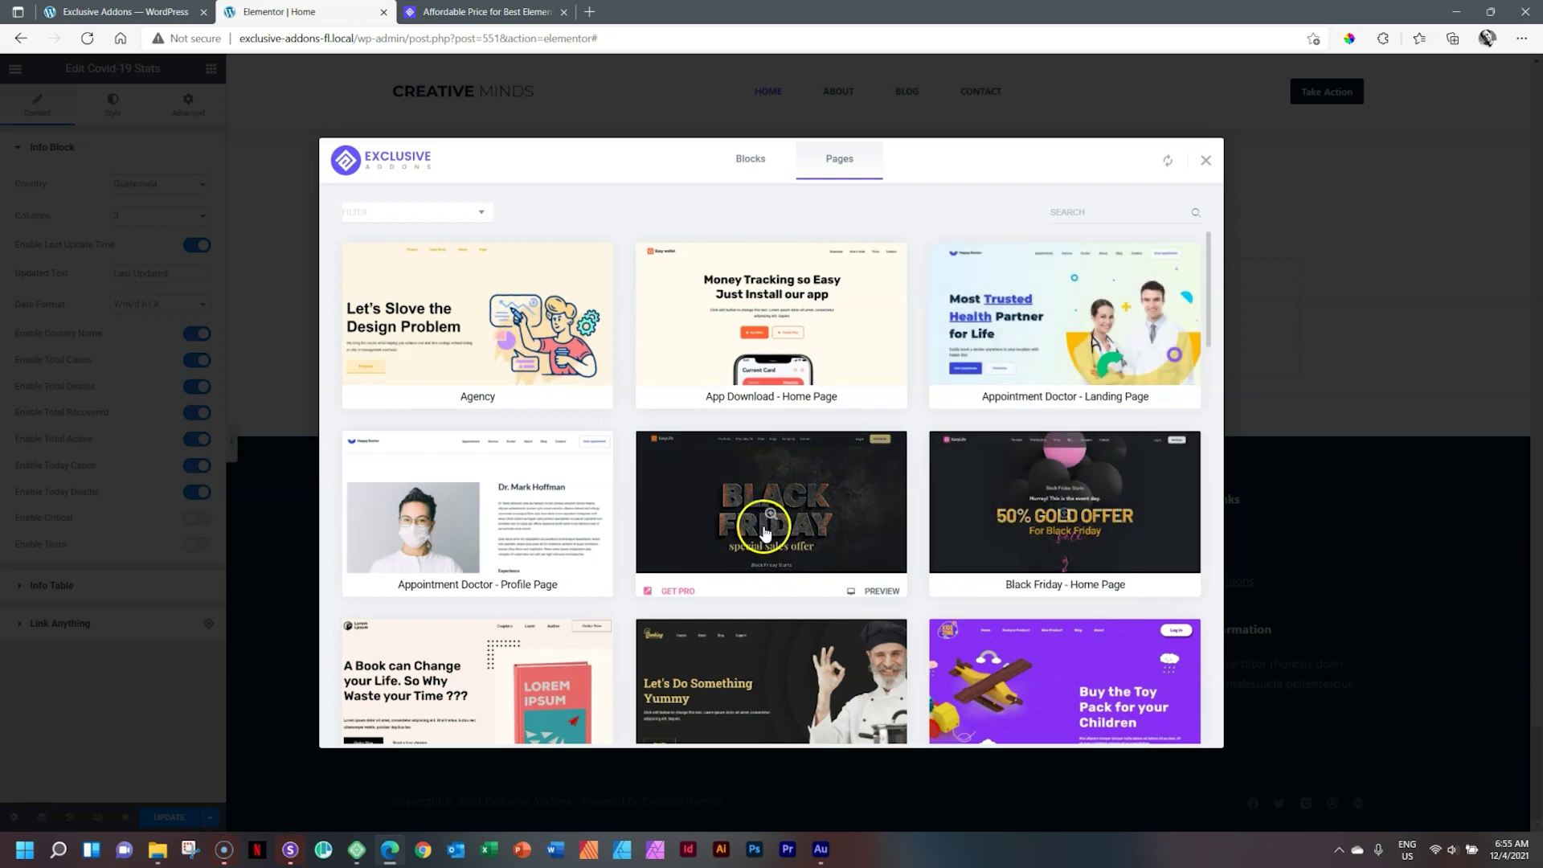
{"action": "scroll", "coordinate": [401, 575], "scroll_direction": "down", "scroll_amount": 2}
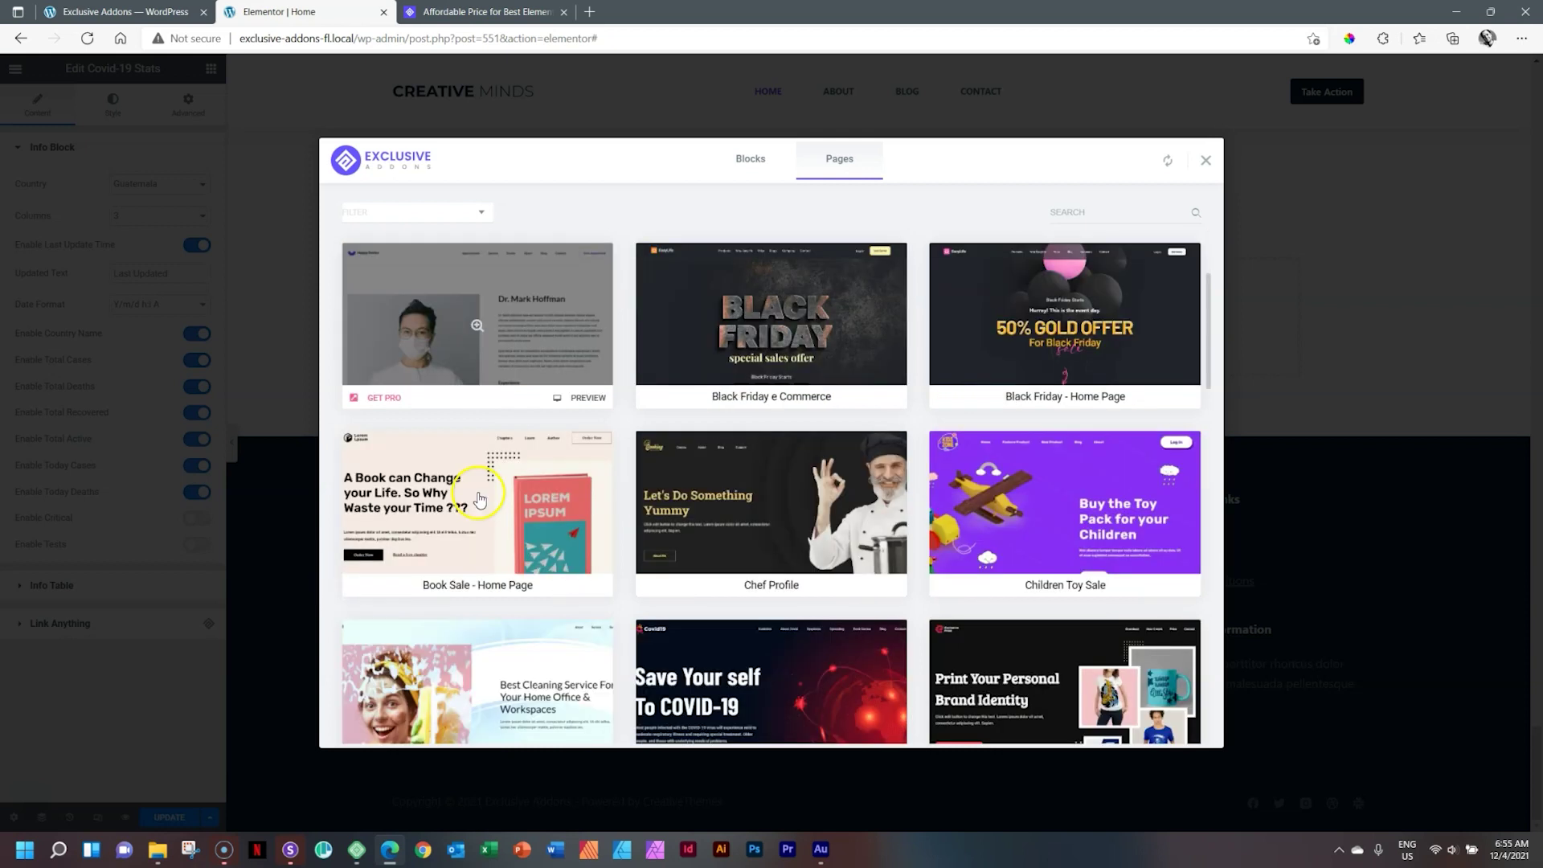
{"action": "scroll", "coordinate": [995, 523], "scroll_direction": "down", "scroll_amount": 2}
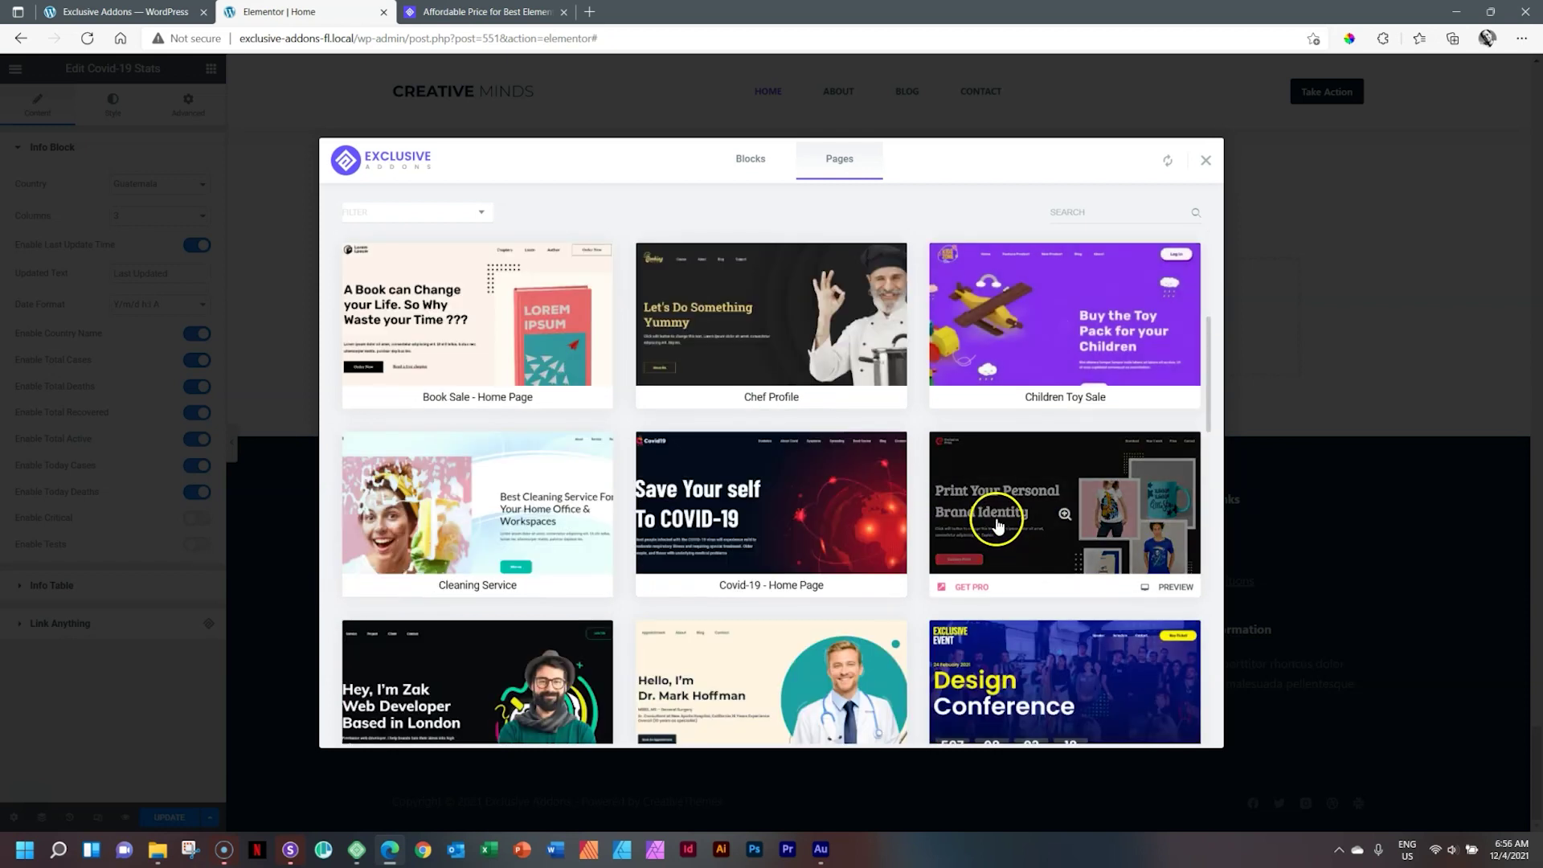
{"action": "scroll", "coordinate": [518, 512], "scroll_direction": "down", "scroll_amount": 2}
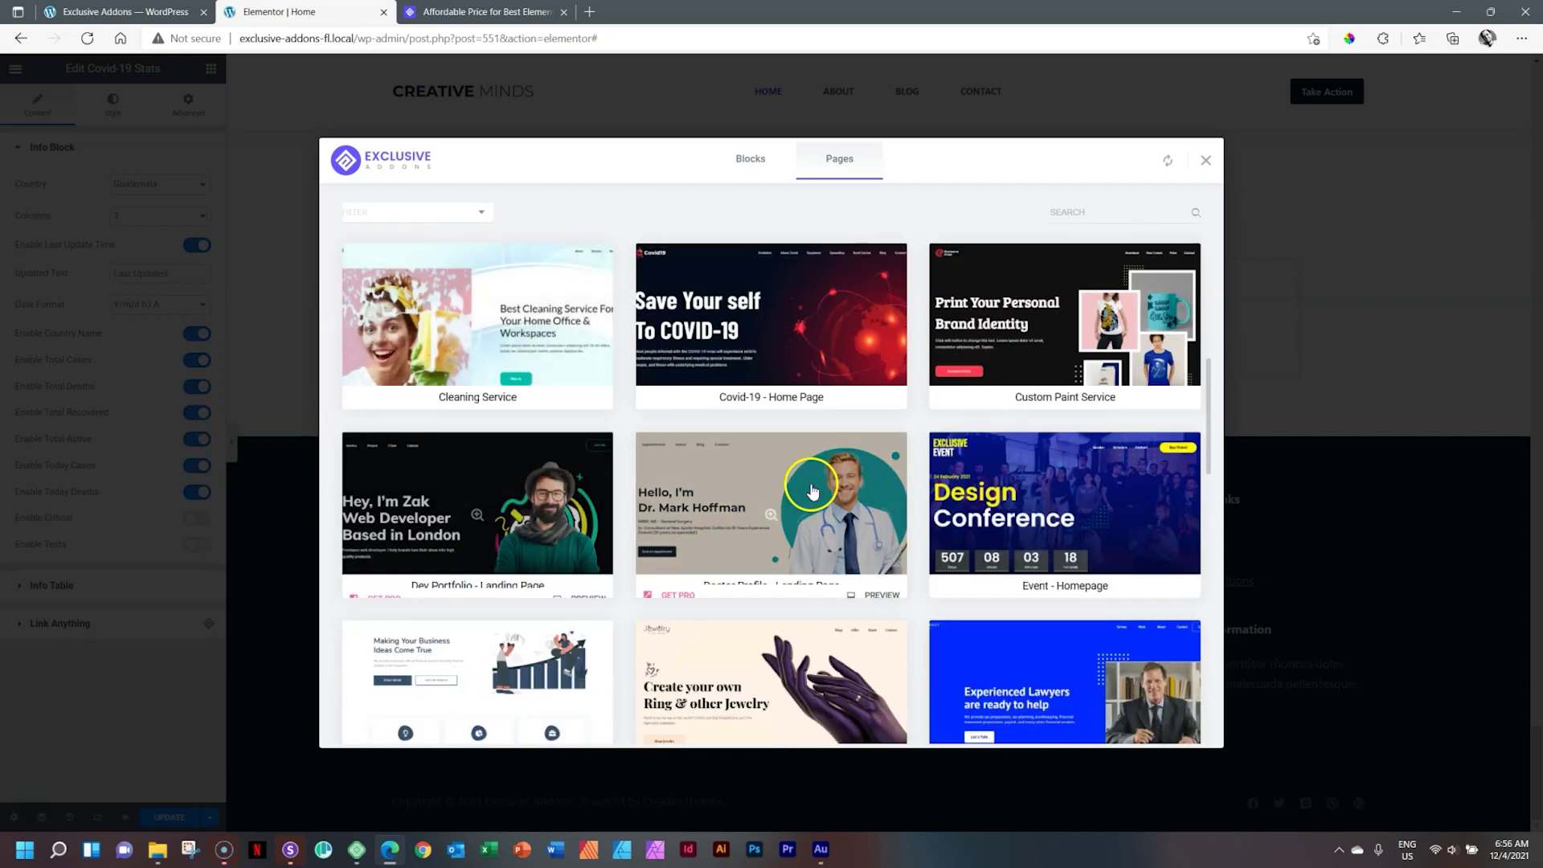
{"action": "scroll", "coordinate": [993, 485], "scroll_direction": "down", "scroll_amount": 4}
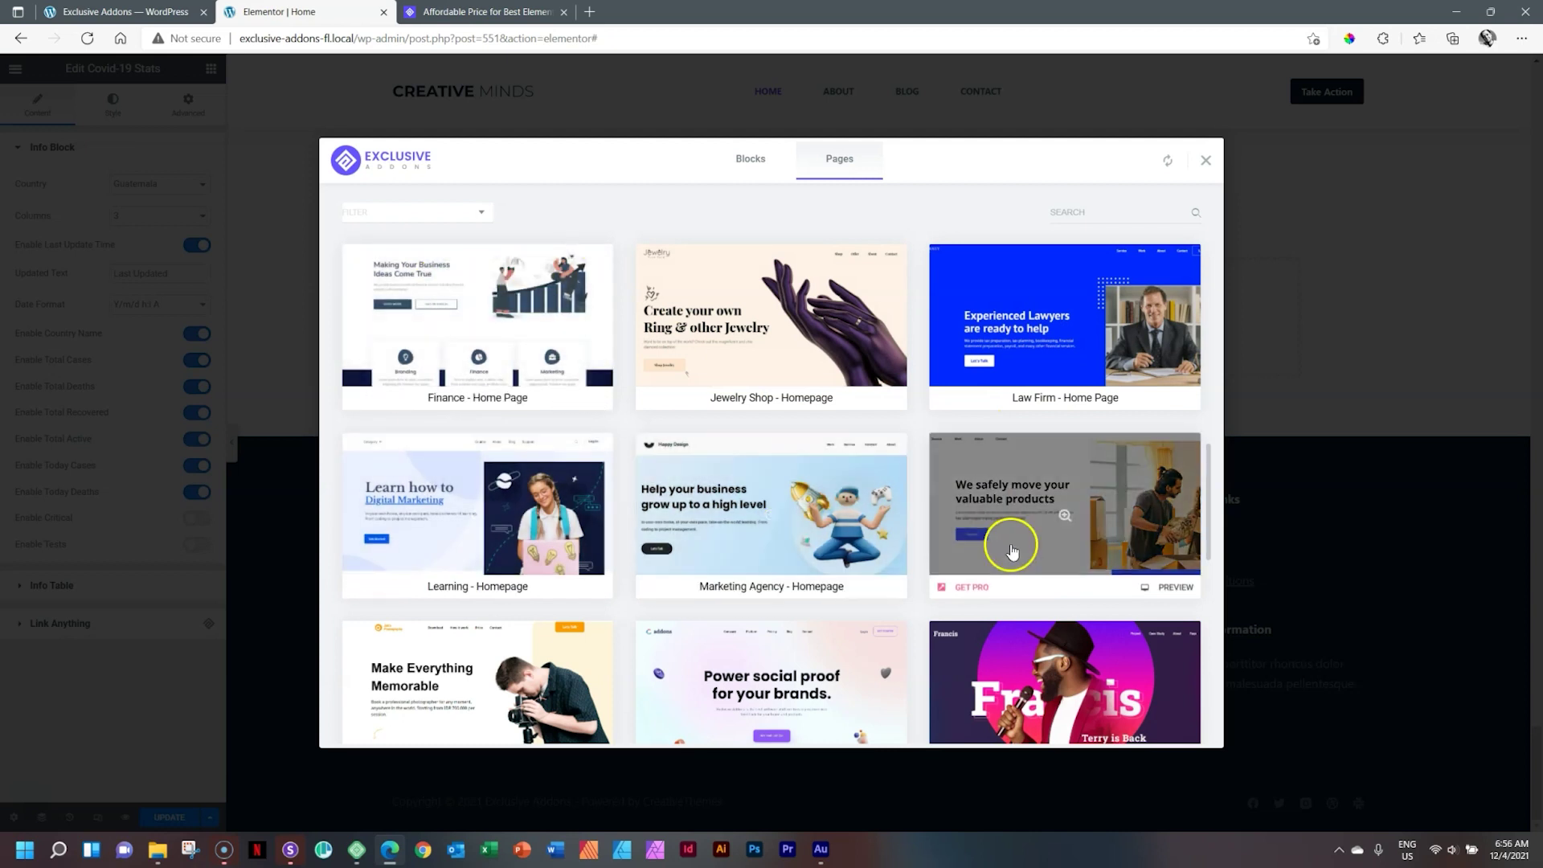
{"action": "scroll", "coordinate": [1010, 530], "scroll_direction": "down", "scroll_amount": 5}
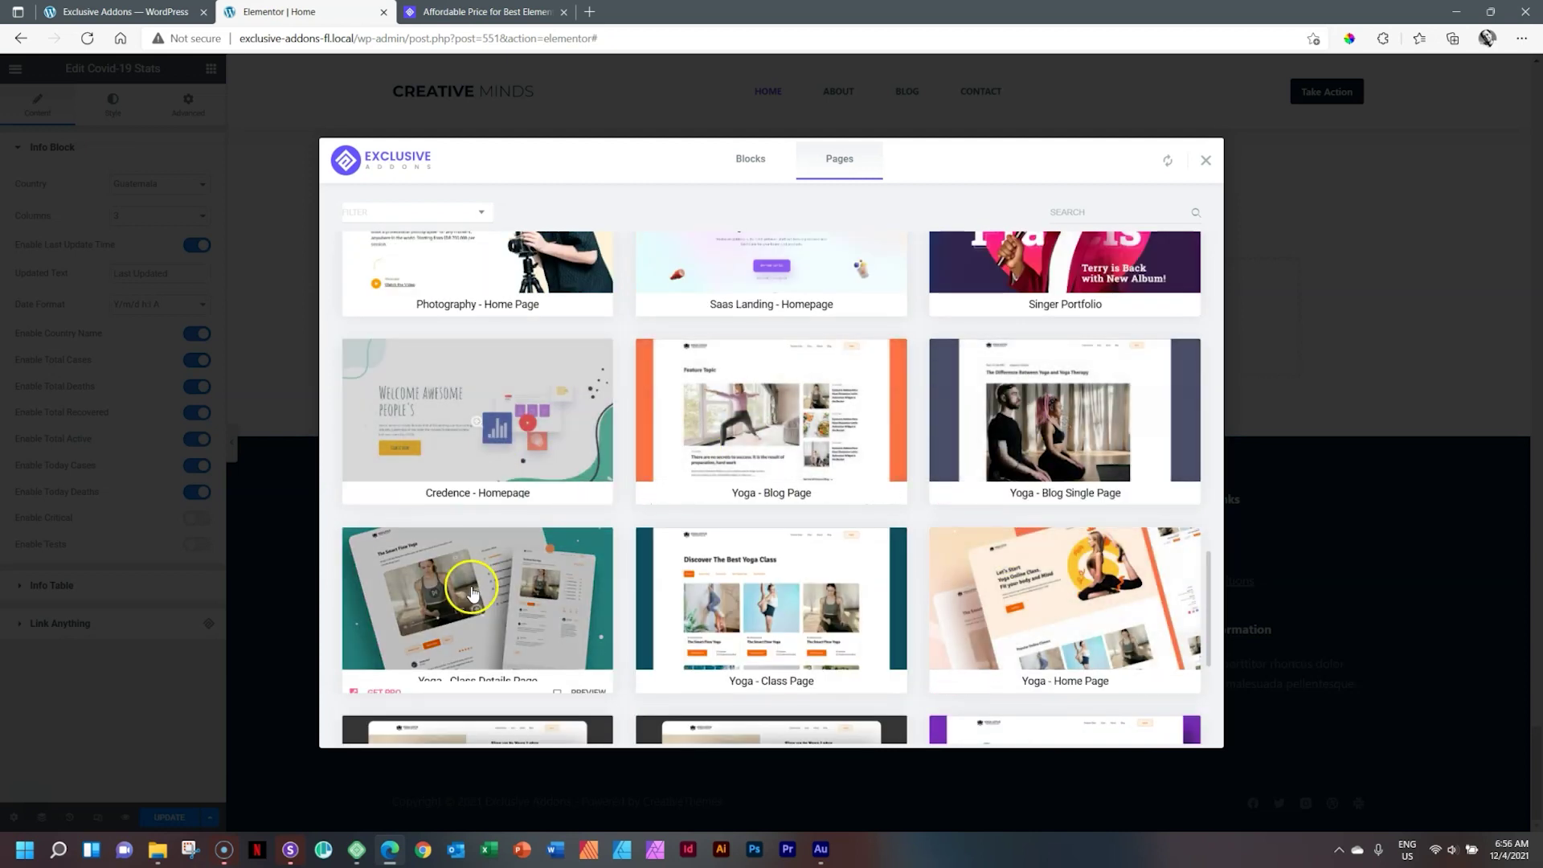
{"action": "scroll", "coordinate": [1004, 522], "scroll_direction": "down", "scroll_amount": 3}
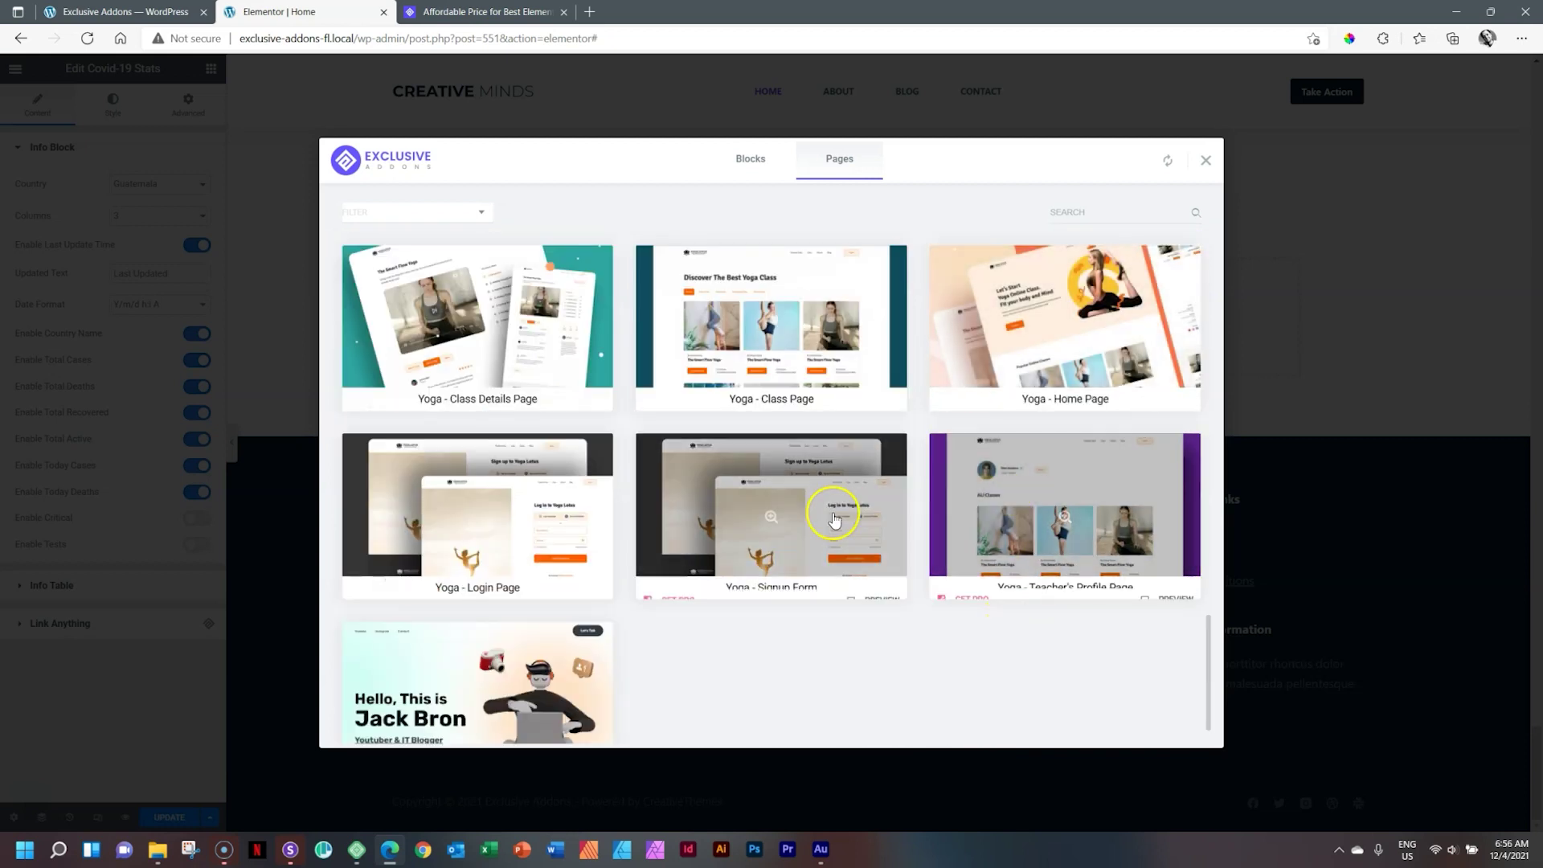
{"action": "scroll", "coordinate": [561, 658], "scroll_direction": "up", "scroll_amount": 5}
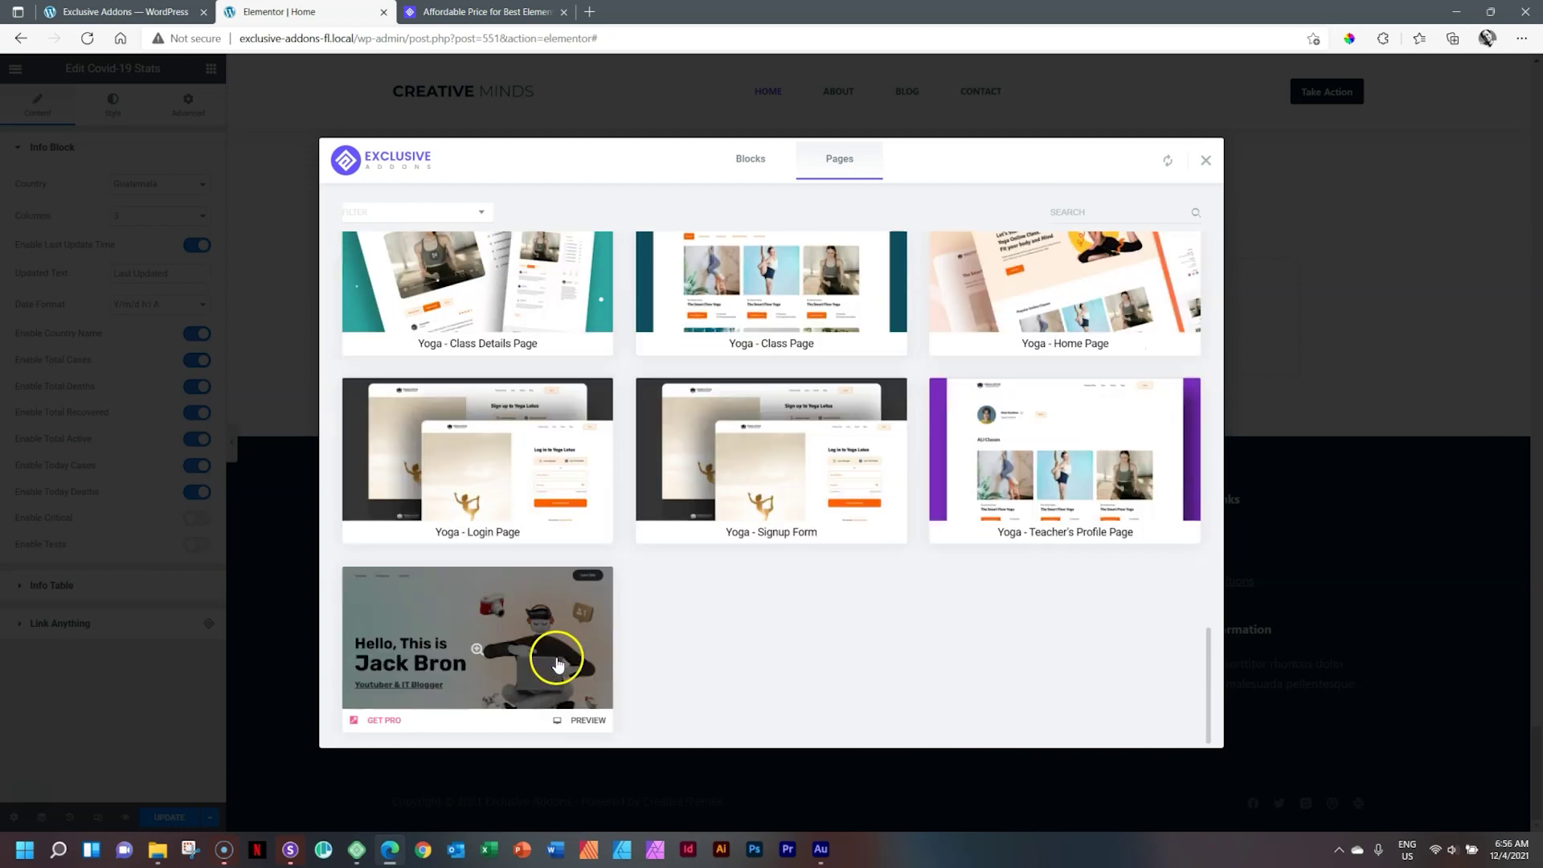
{"action": "scroll", "coordinate": [561, 657], "scroll_direction": "up", "scroll_amount": 5}
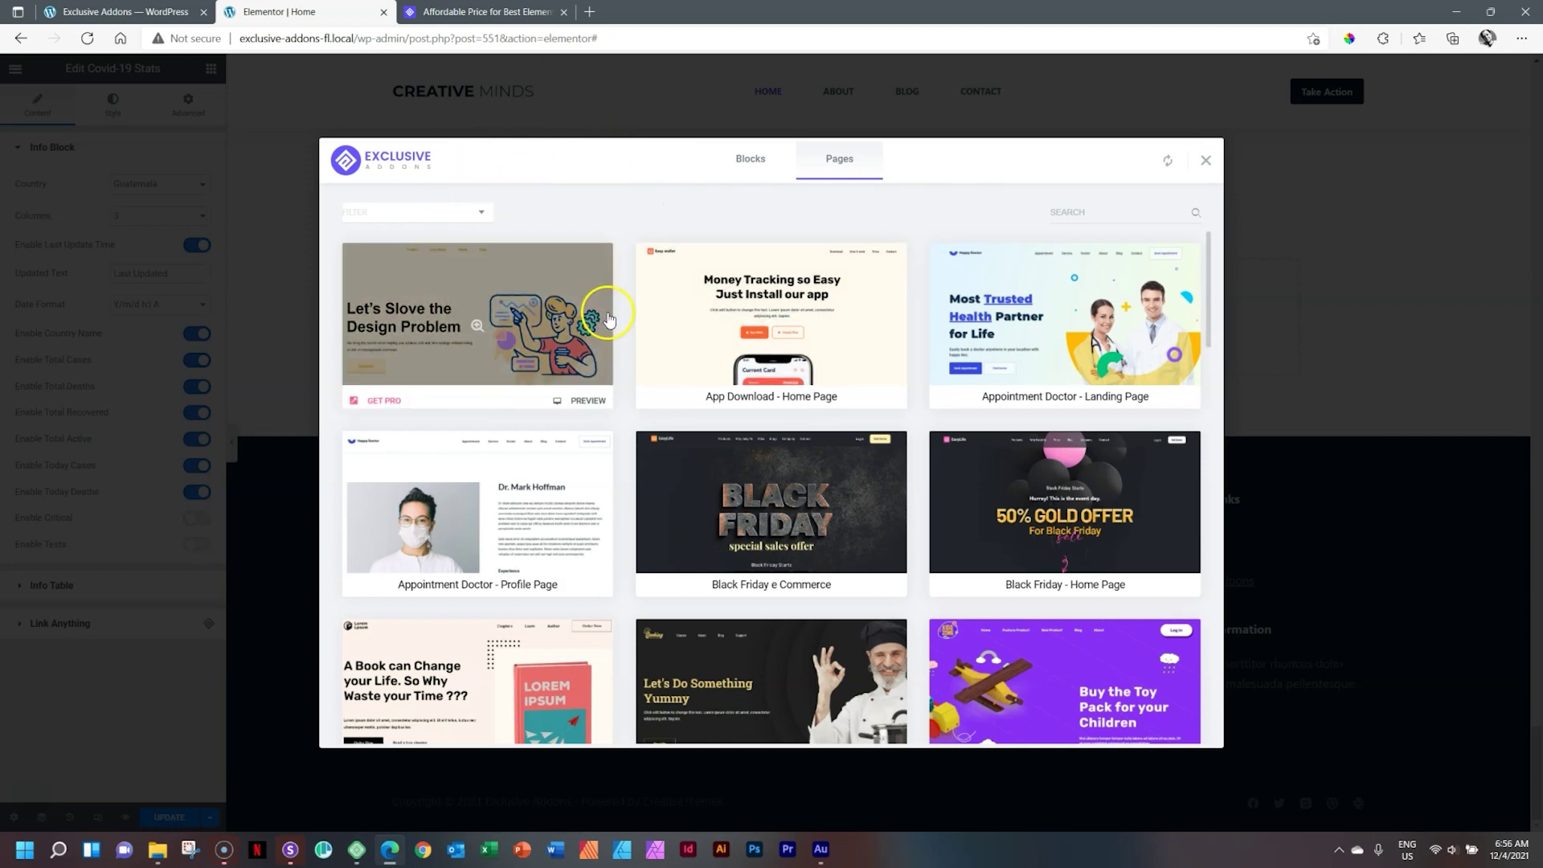
Preview the Finance - Home Page template and insert it into the home page
{"action": "scroll", "coordinate": [663, 336], "scroll_direction": "down", "scroll_amount": 2}
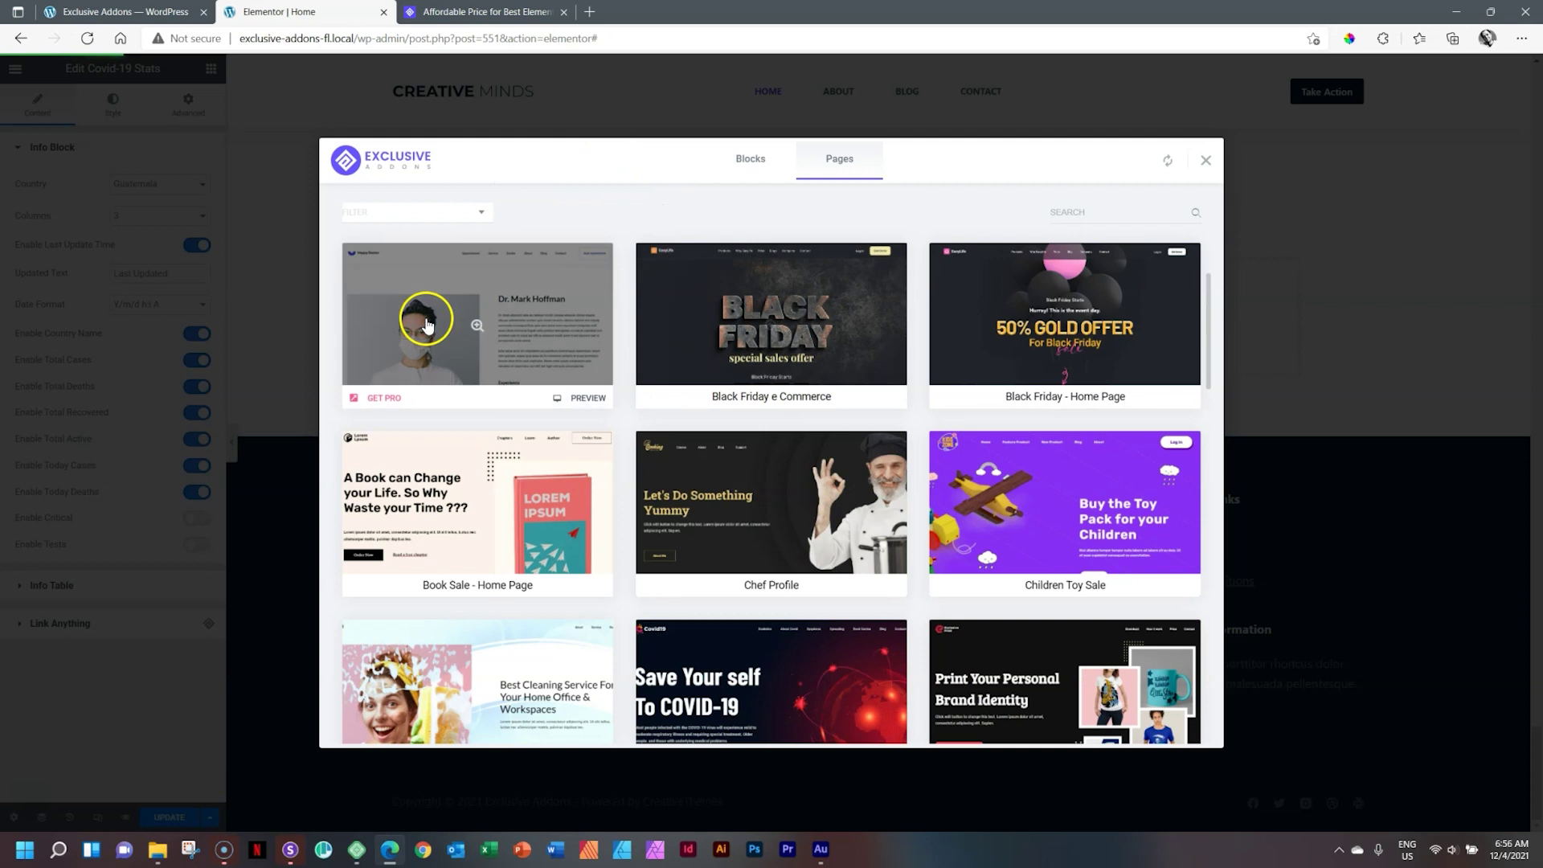
{"action": "scroll", "coordinate": [514, 344], "scroll_direction": "down", "scroll_amount": 2}
{"action": "scroll", "coordinate": [511, 350], "scroll_direction": "down", "scroll_amount": 2}
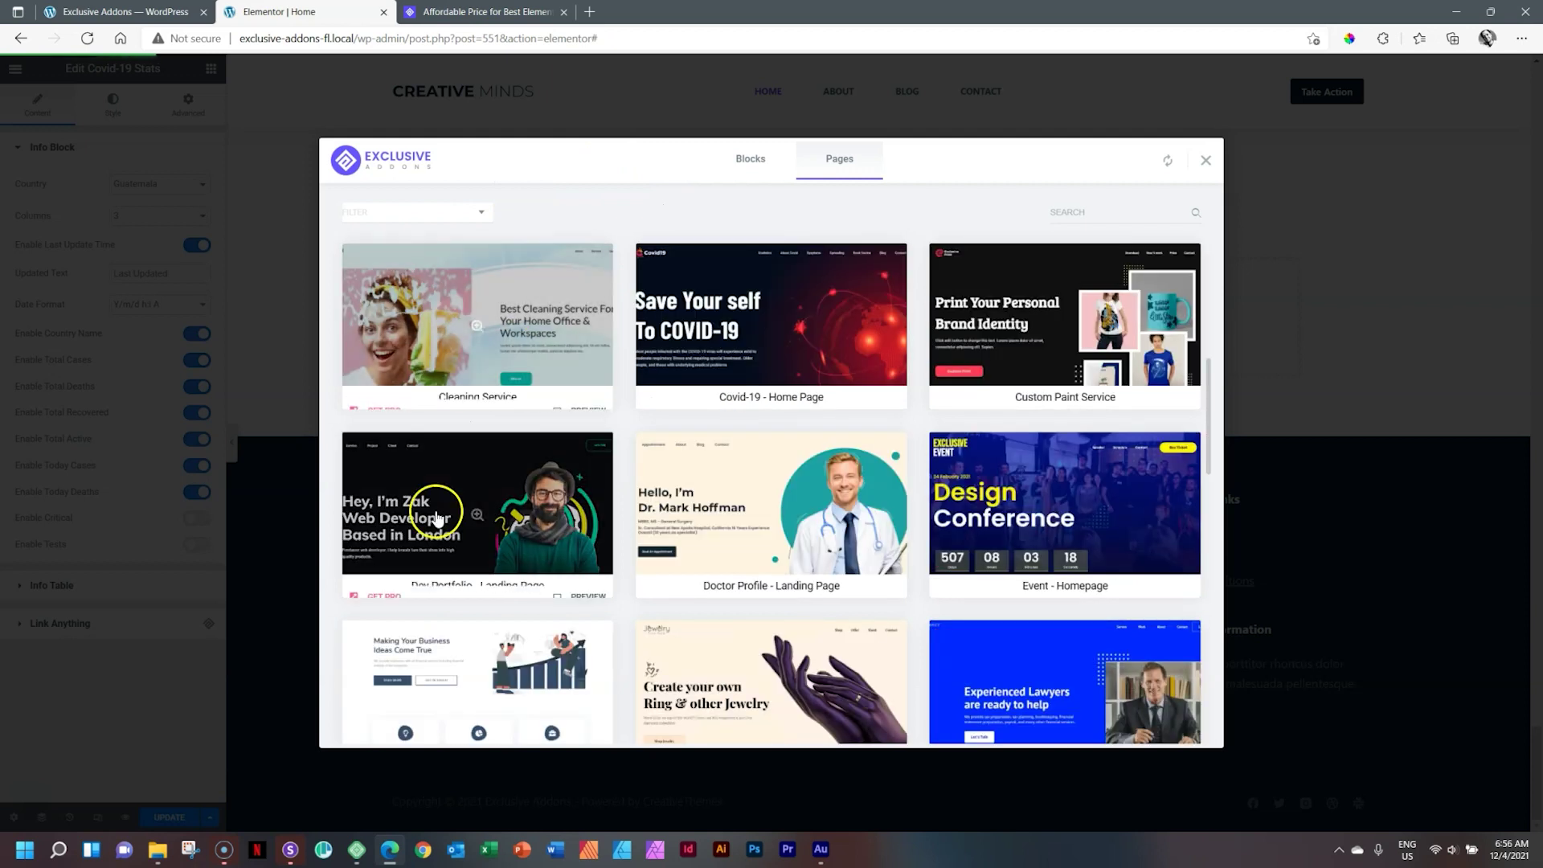
{"action": "scroll", "coordinate": [442, 509], "scroll_direction": "down", "scroll_amount": 4}
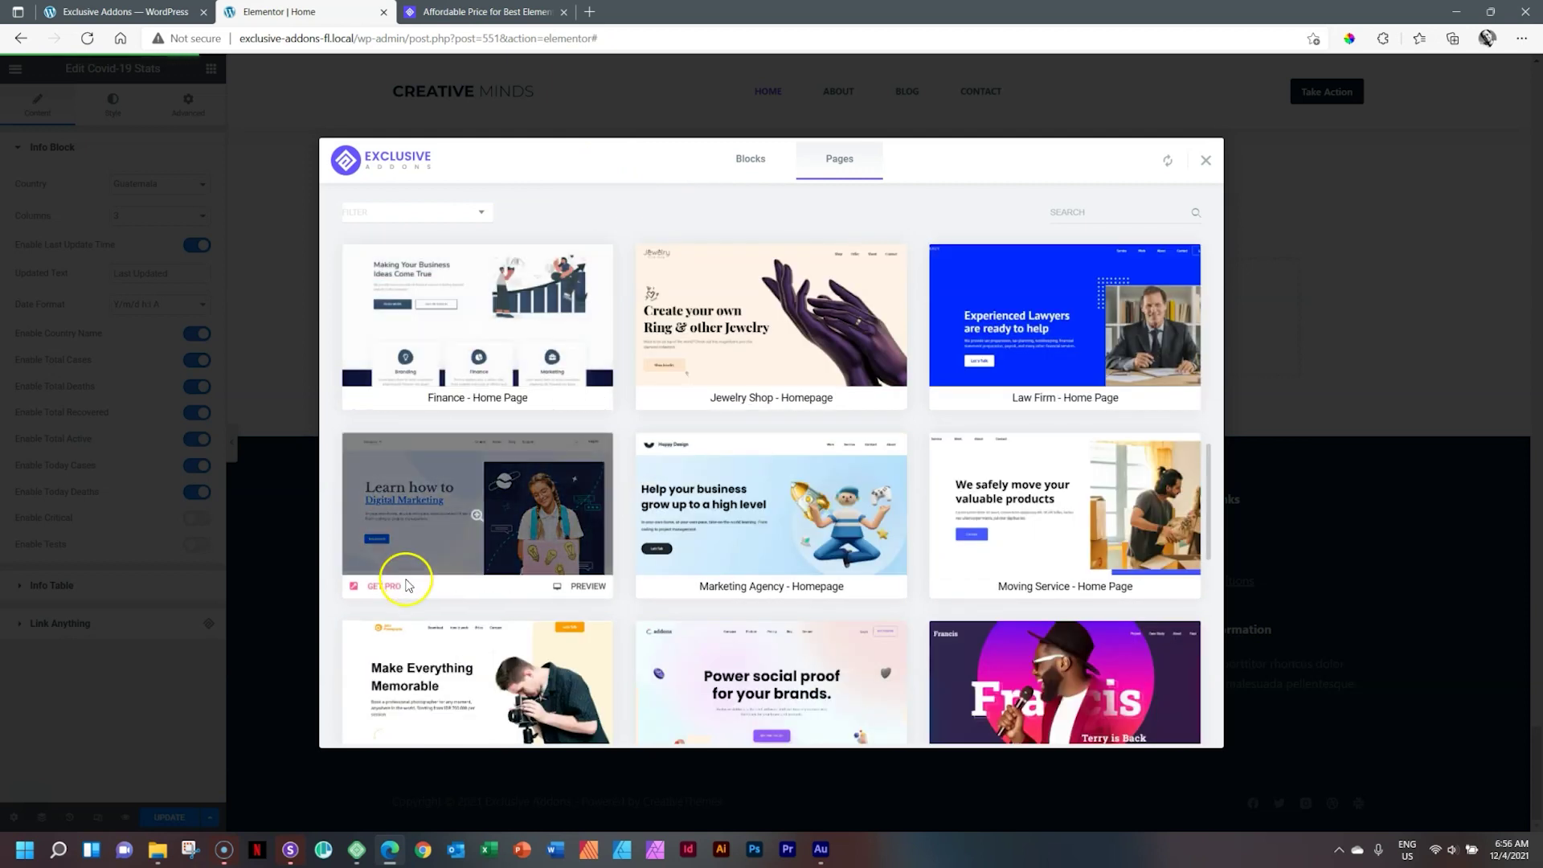
{"action": "left_click", "coordinate": [592, 400]}
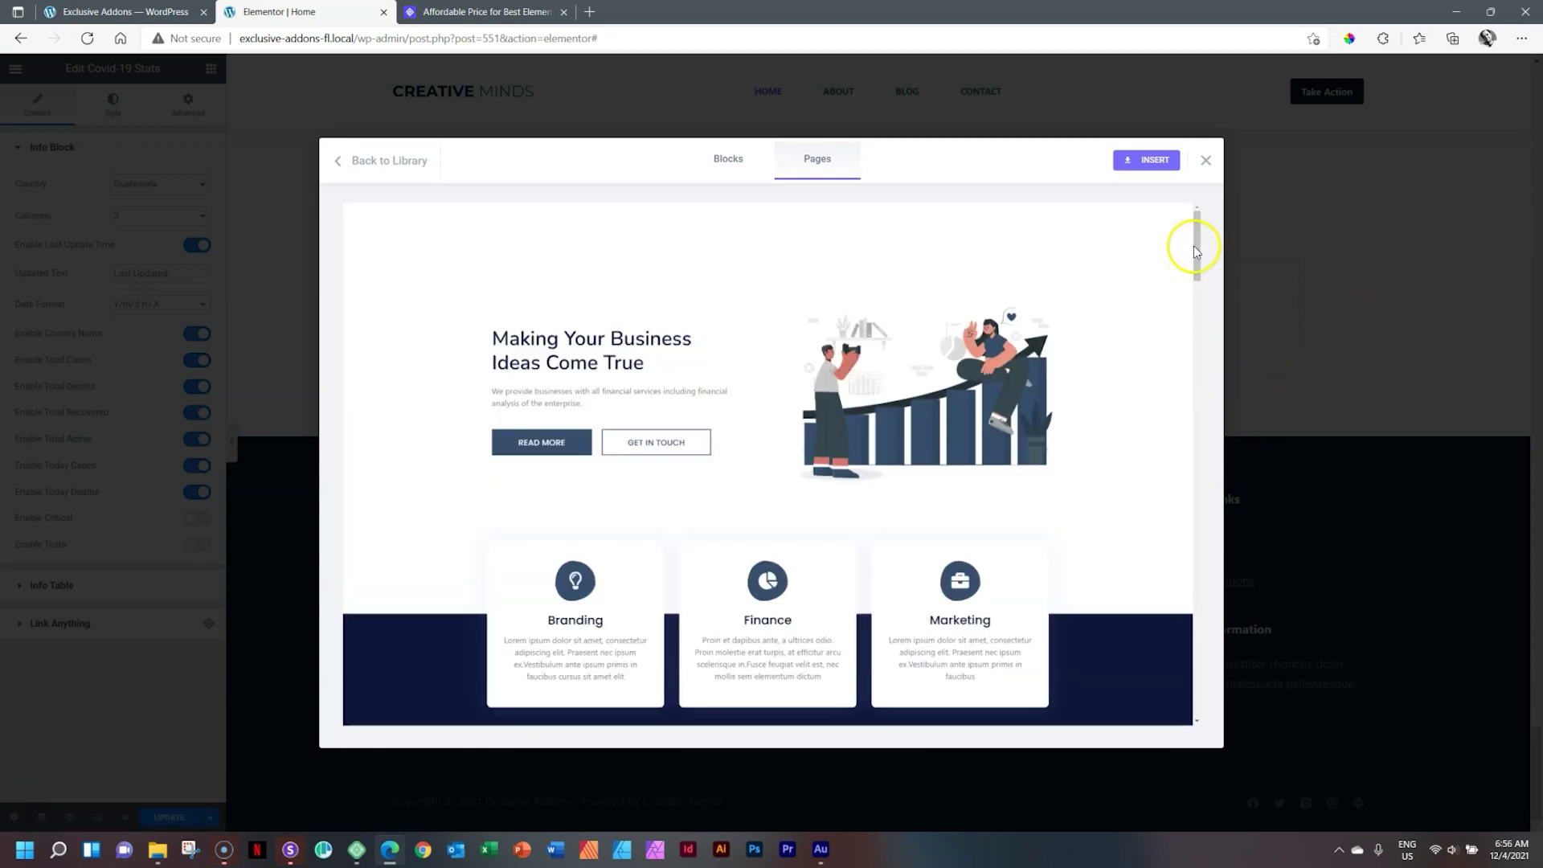
{"action": "left_click_drag", "start_coordinate": [1195, 249], "coordinate": [1209, 215]}
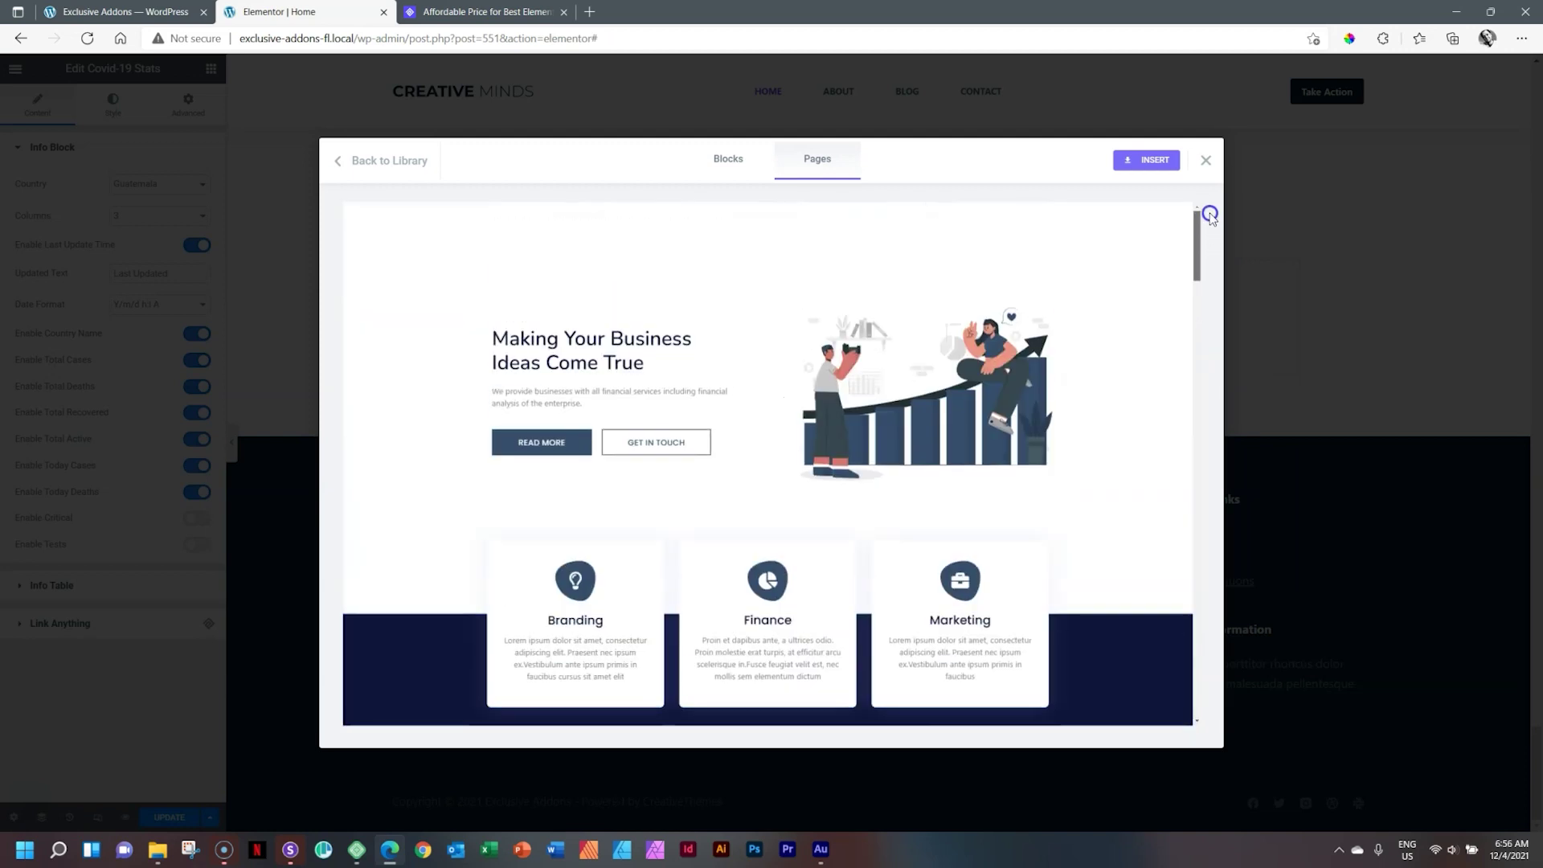
{"action": "left_click", "coordinate": [1142, 163]}
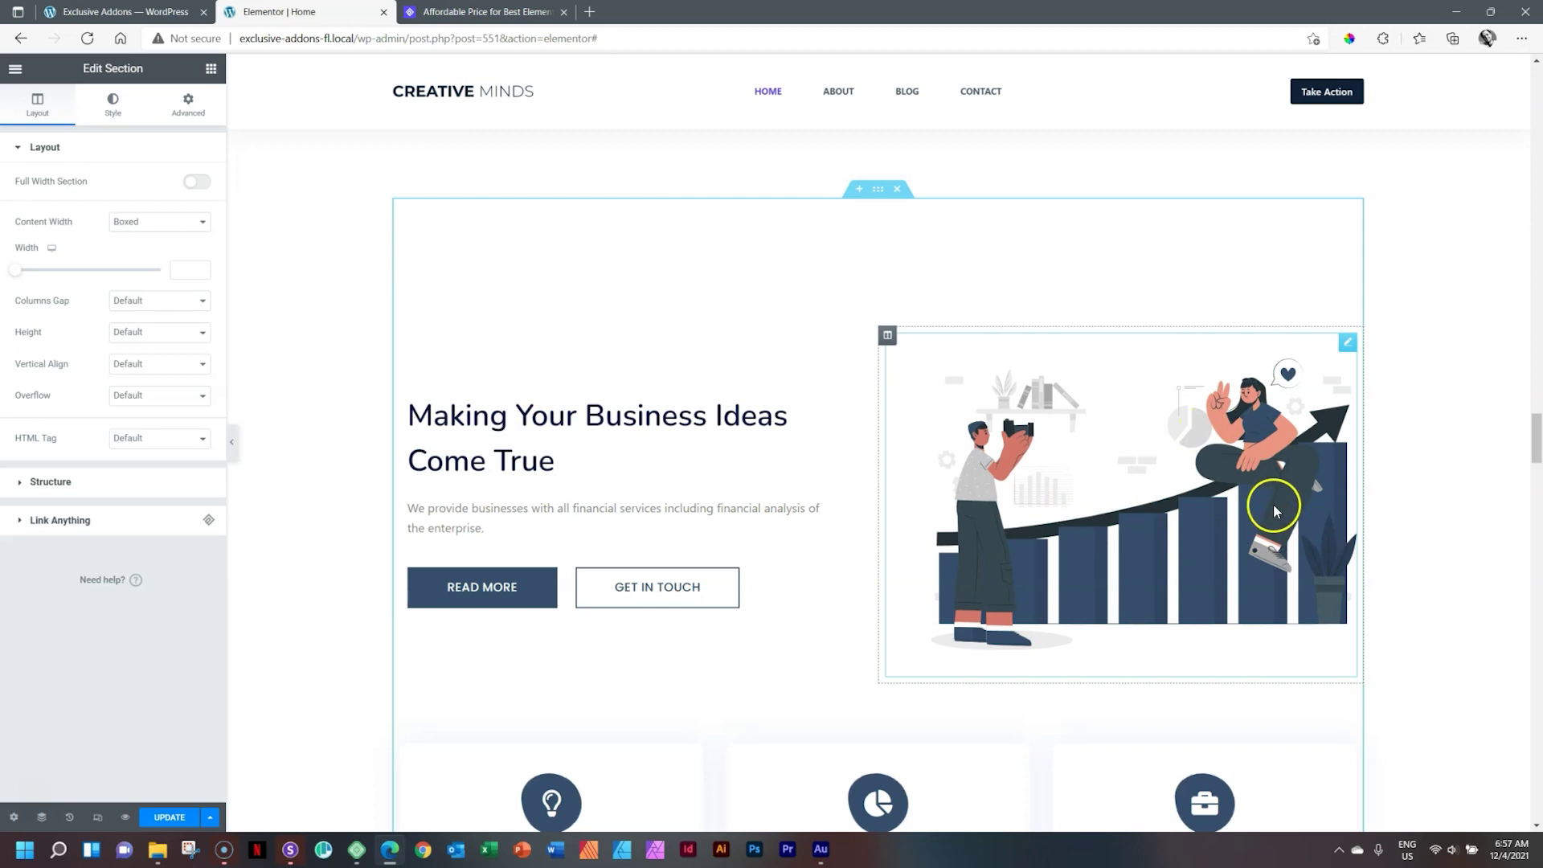
Set the content width of the "Making Your Business Ideas Come True" section to Full Width
{"action": "mouse_move", "coordinate": [1537, 434]}
{"action": "left_mouse_down"}
{"action": "mouse_move", "coordinate": [1537, 769]}
{"action": "mouse_move", "coordinate": [1537, 434]}
{"action": "left_mouse_up"}
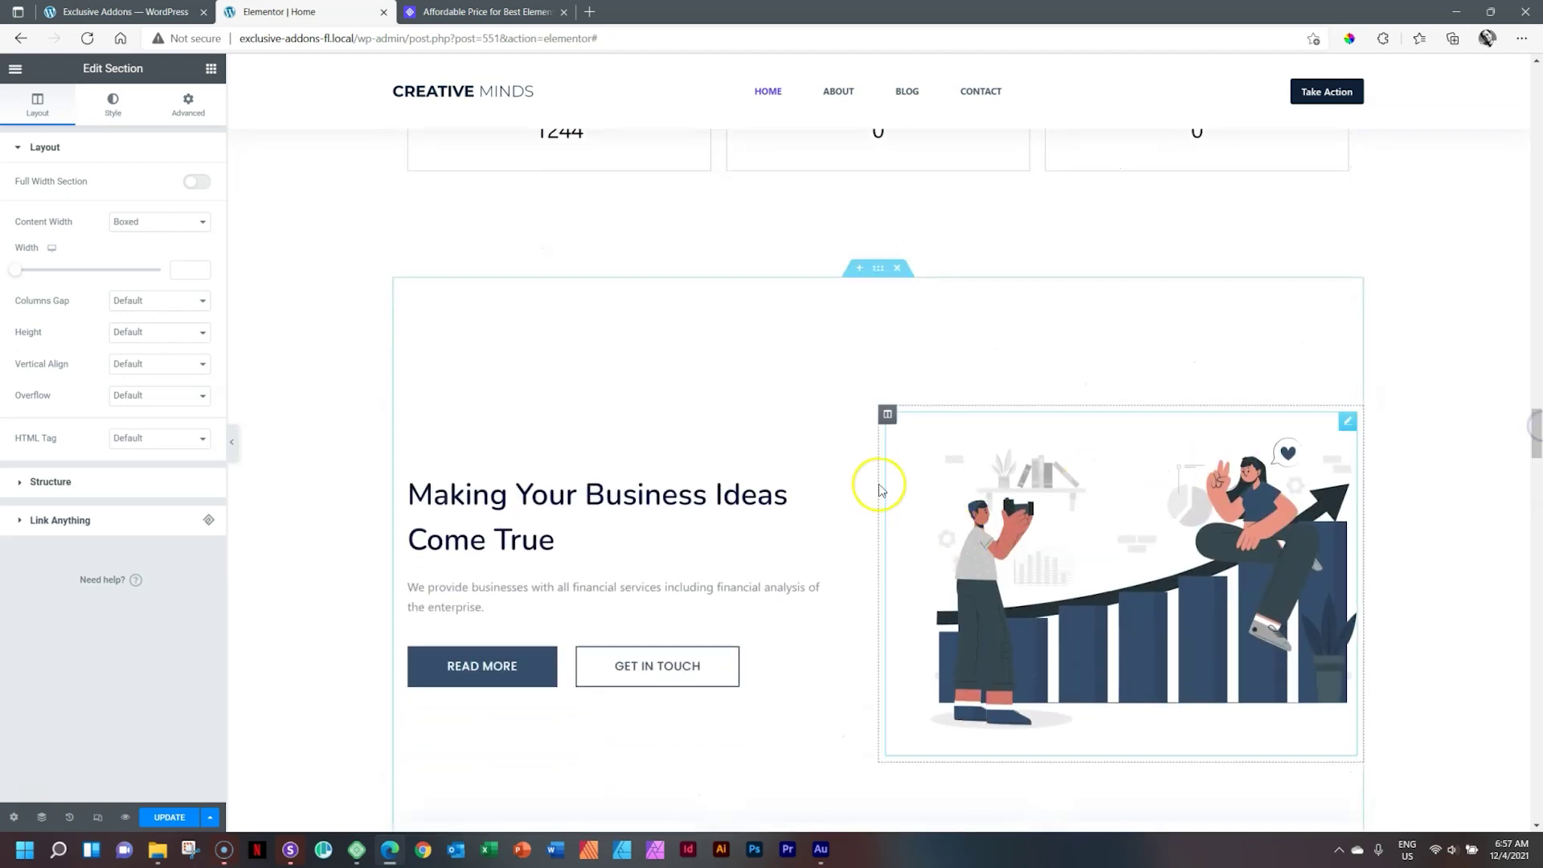
{"action": "left_click", "coordinate": [877, 268]}
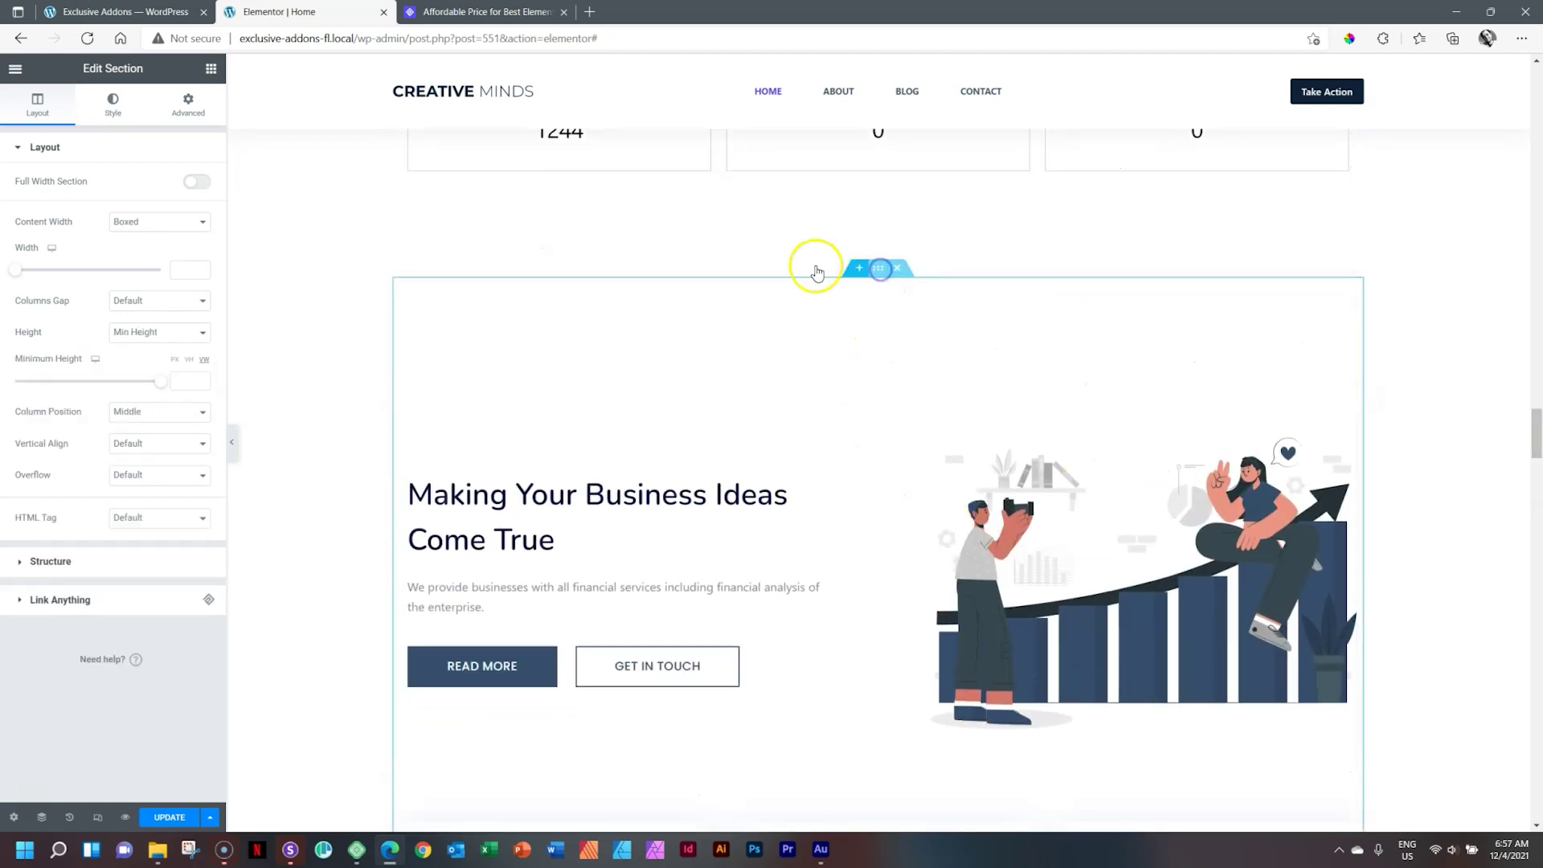
{"action": "left_click", "coordinate": [201, 227]}
{"action": "left_click", "coordinate": [161, 271]}
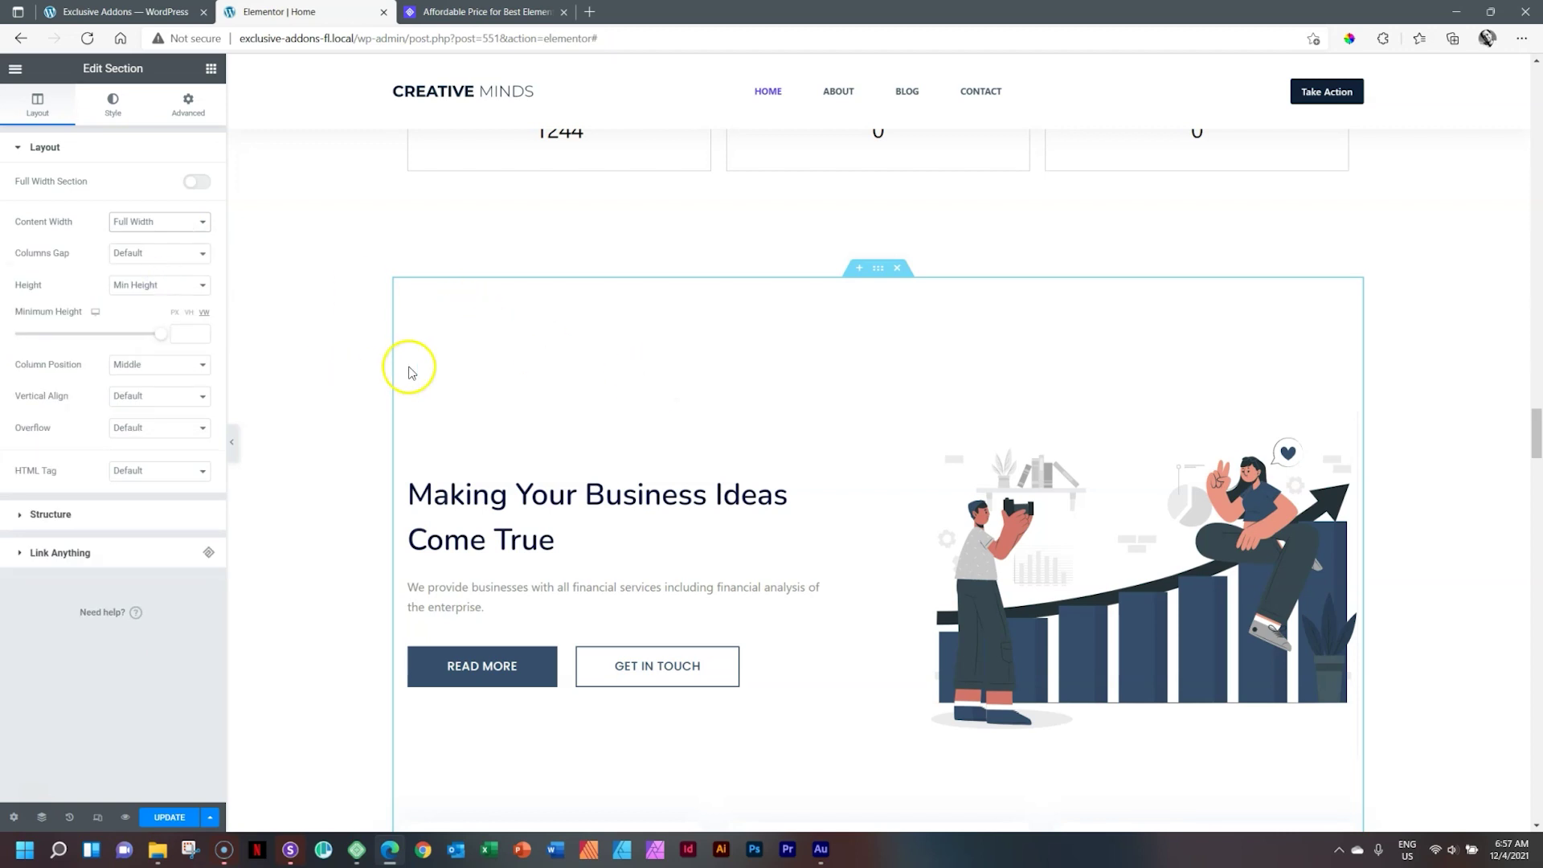
Set the content width of the dark section behind the Branding, Finance and Marketing cards to Full Width
{"action": "scroll", "coordinate": [409, 354], "scroll_direction": "down", "scroll_amount": 8}
{"action": "scroll", "coordinate": [981, 551], "scroll_direction": "up", "scroll_amount": 3}
{"action": "left_click", "coordinate": [874, 494]}
{"action": "left_click", "coordinate": [174, 225]}
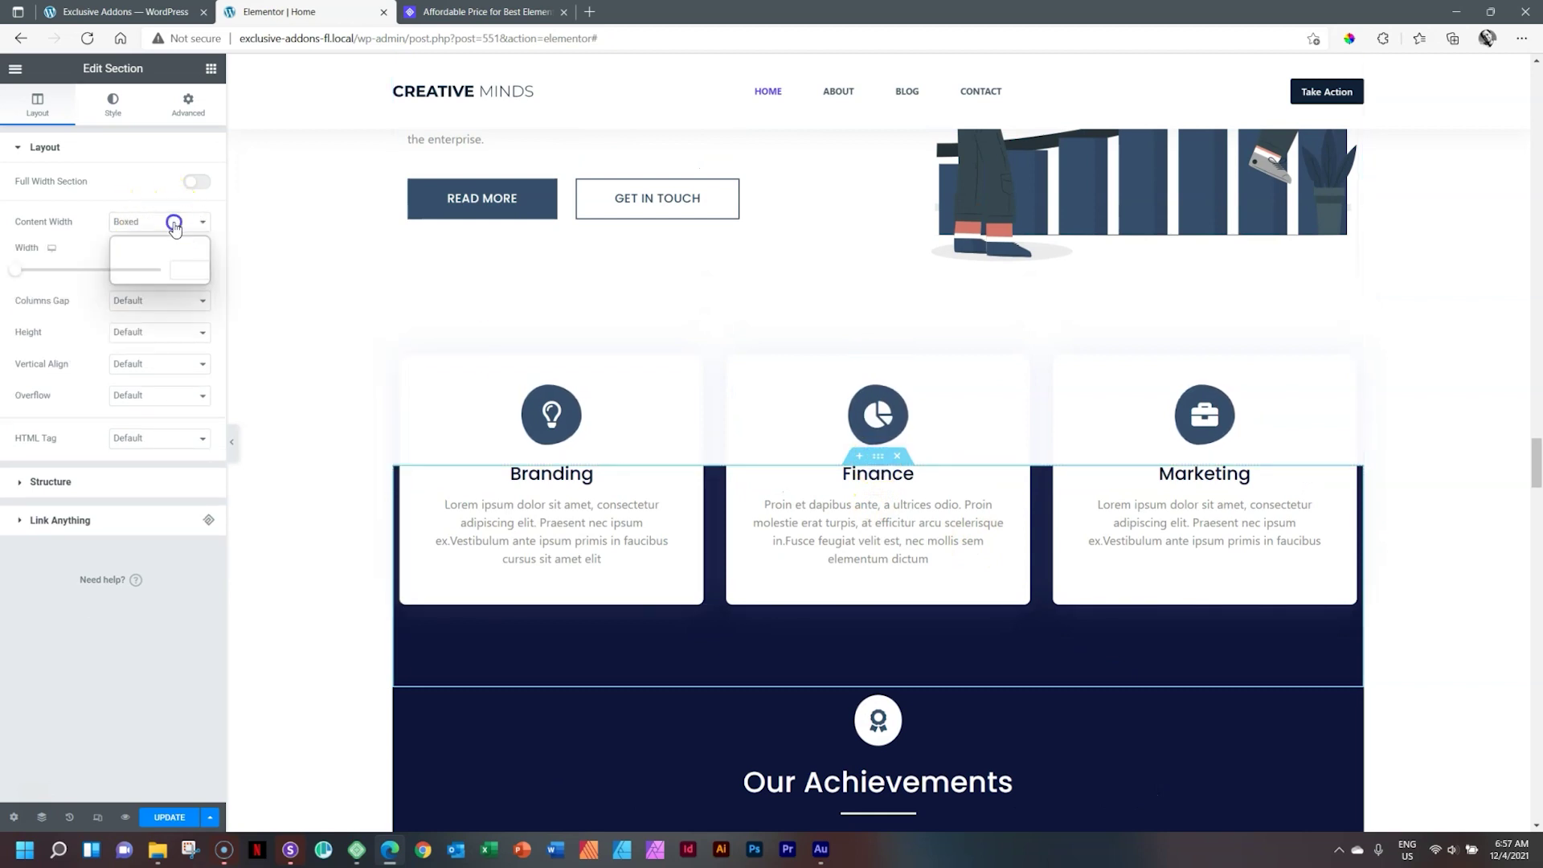
{"action": "left_click", "coordinate": [133, 266]}
{"action": "scroll", "coordinate": [397, 344], "scroll_direction": "down", "scroll_amount": 5}
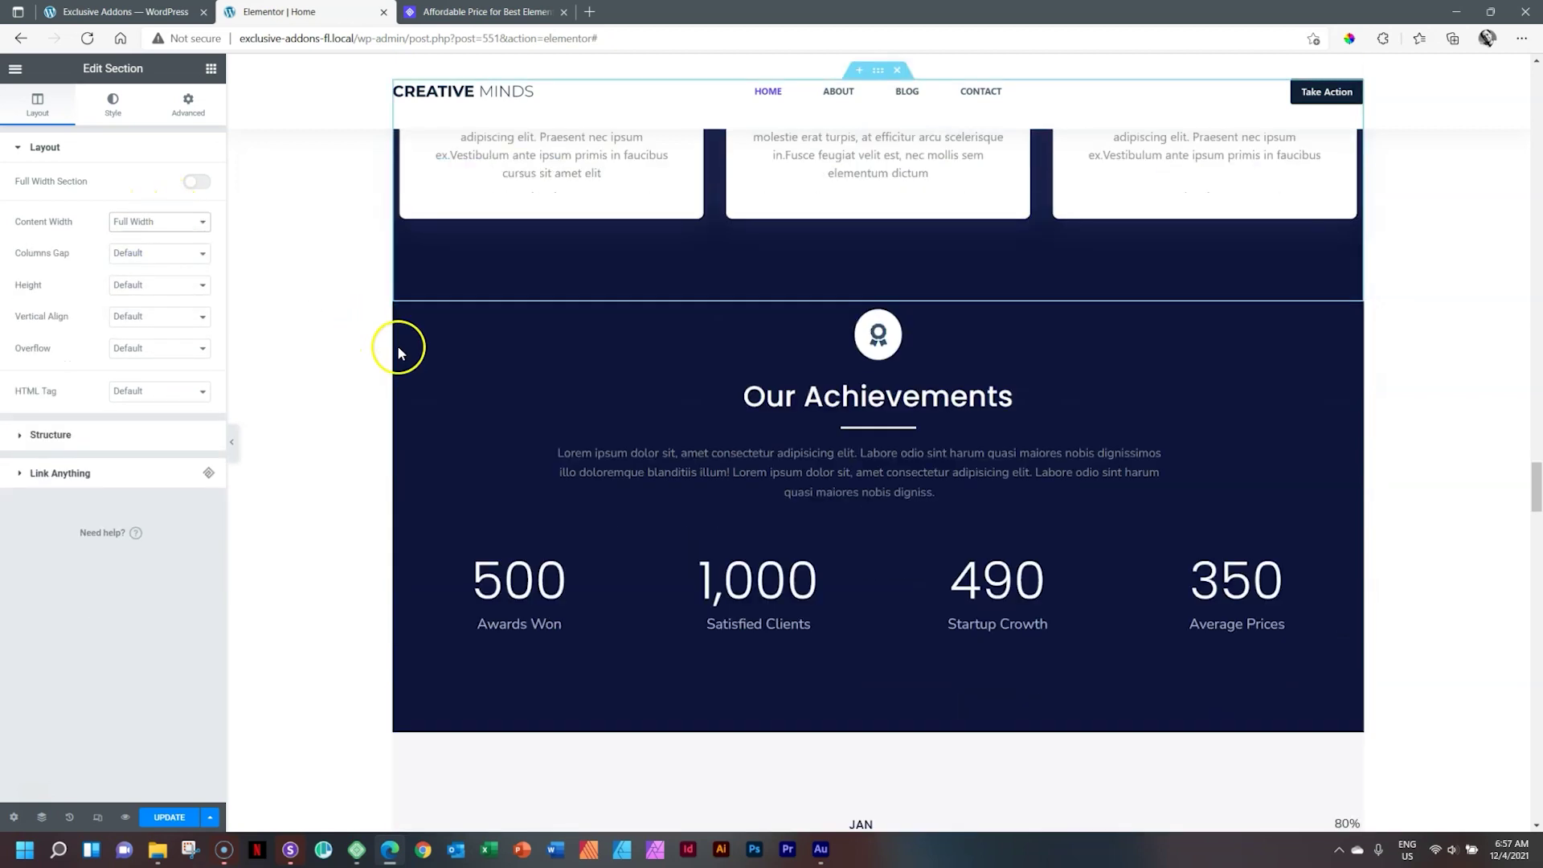
Turn on Full Width Section for the "Making Your Business Ideas Come True" section and set its content width to Boxed
{"action": "scroll", "coordinate": [485, 462], "scroll_direction": "up", "scroll_amount": 7}
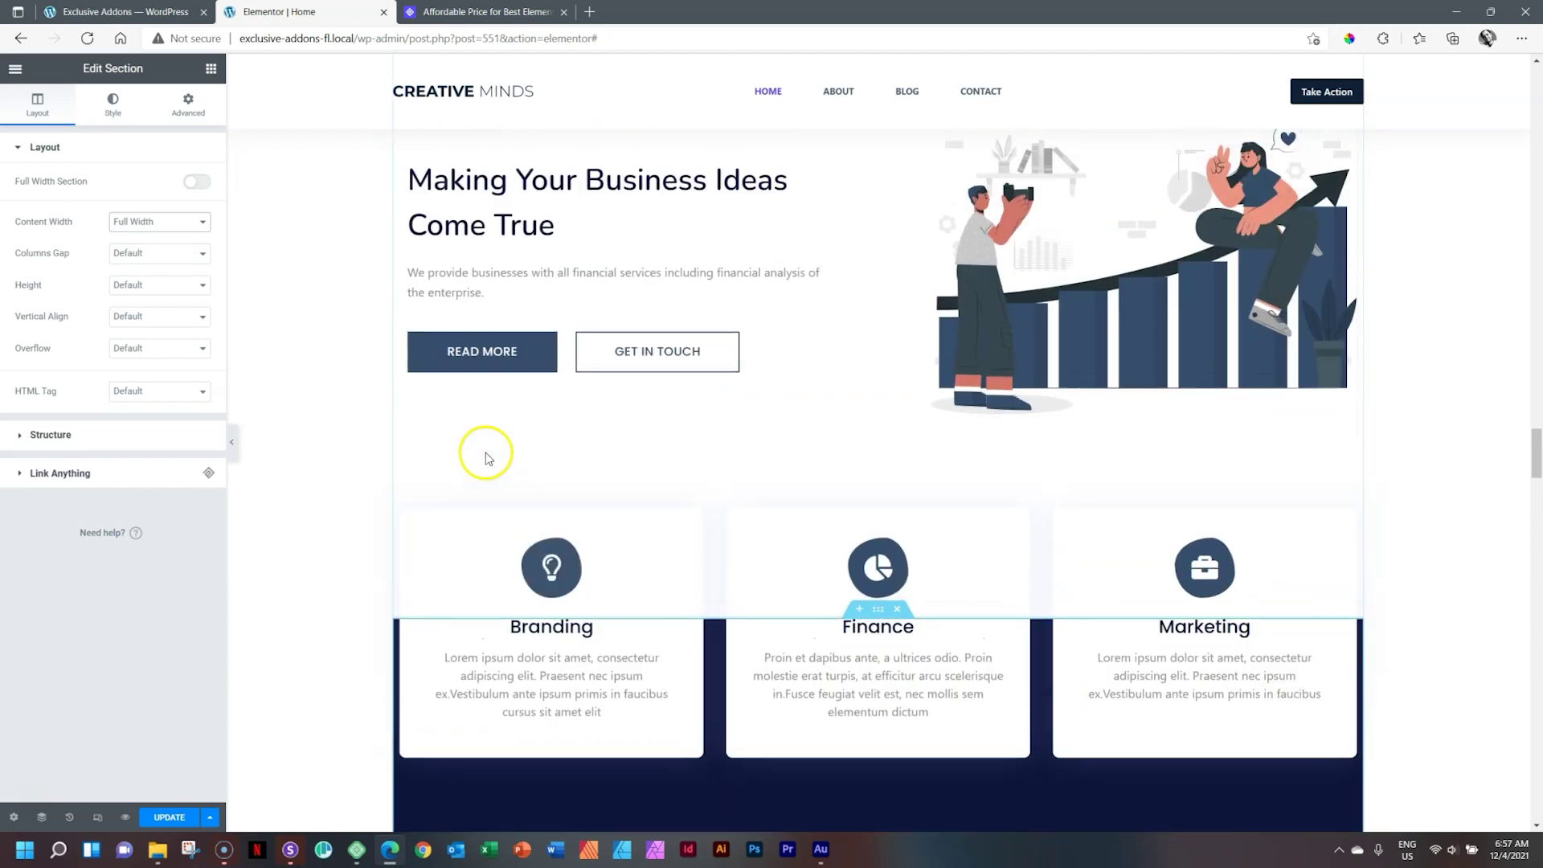
{"action": "scroll", "coordinate": [486, 458], "scroll_direction": "up", "scroll_amount": 4}
{"action": "left_click", "coordinate": [878, 270]}
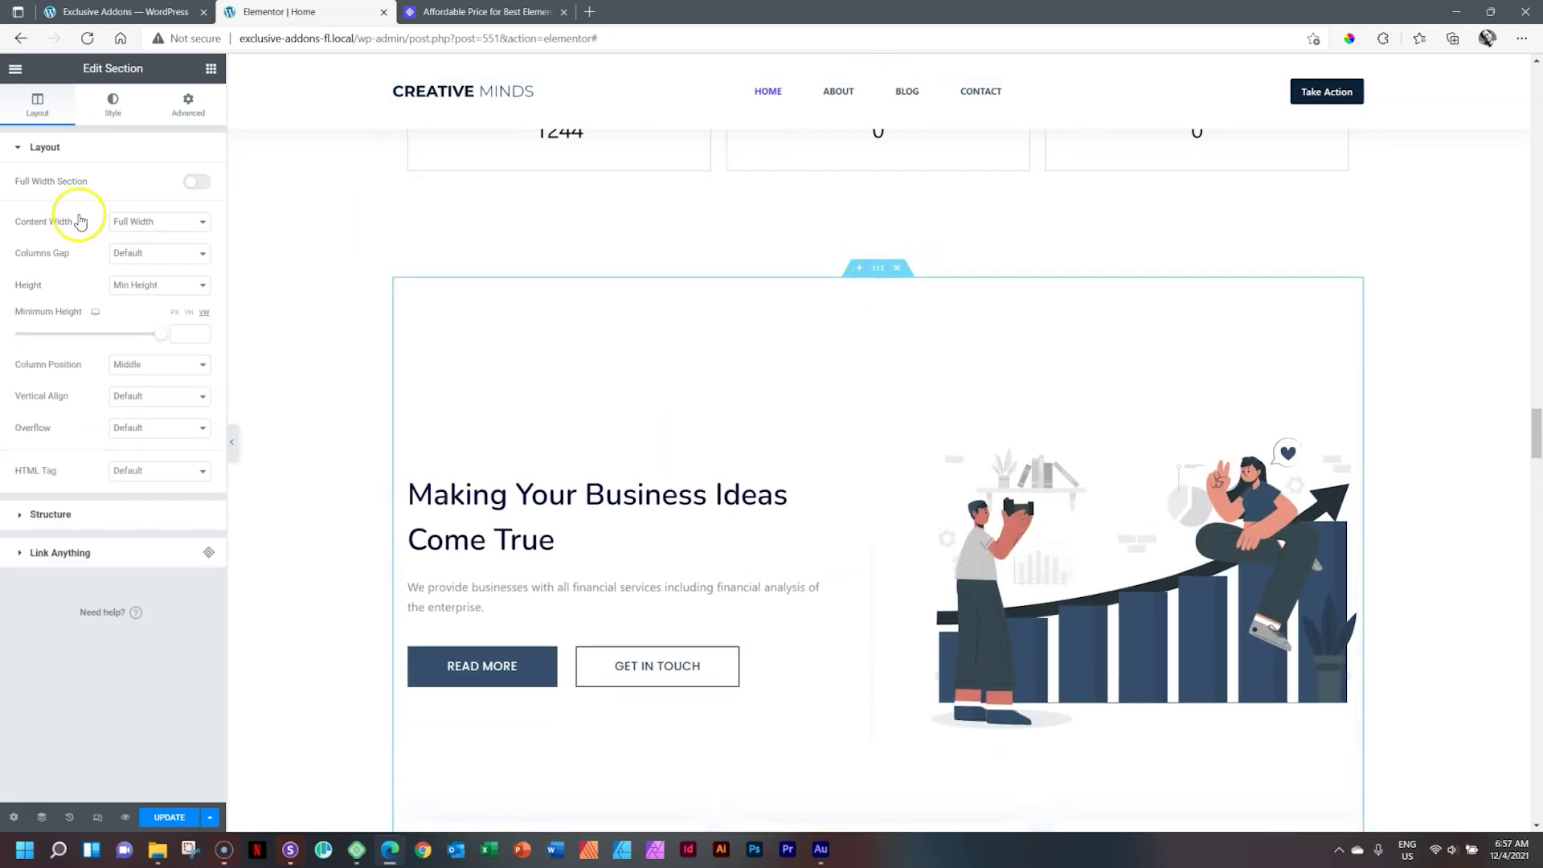
{"action": "left_click", "coordinate": [196, 181]}
{"action": "scroll", "coordinate": [904, 281], "scroll_direction": "down", "scroll_amount": 1}
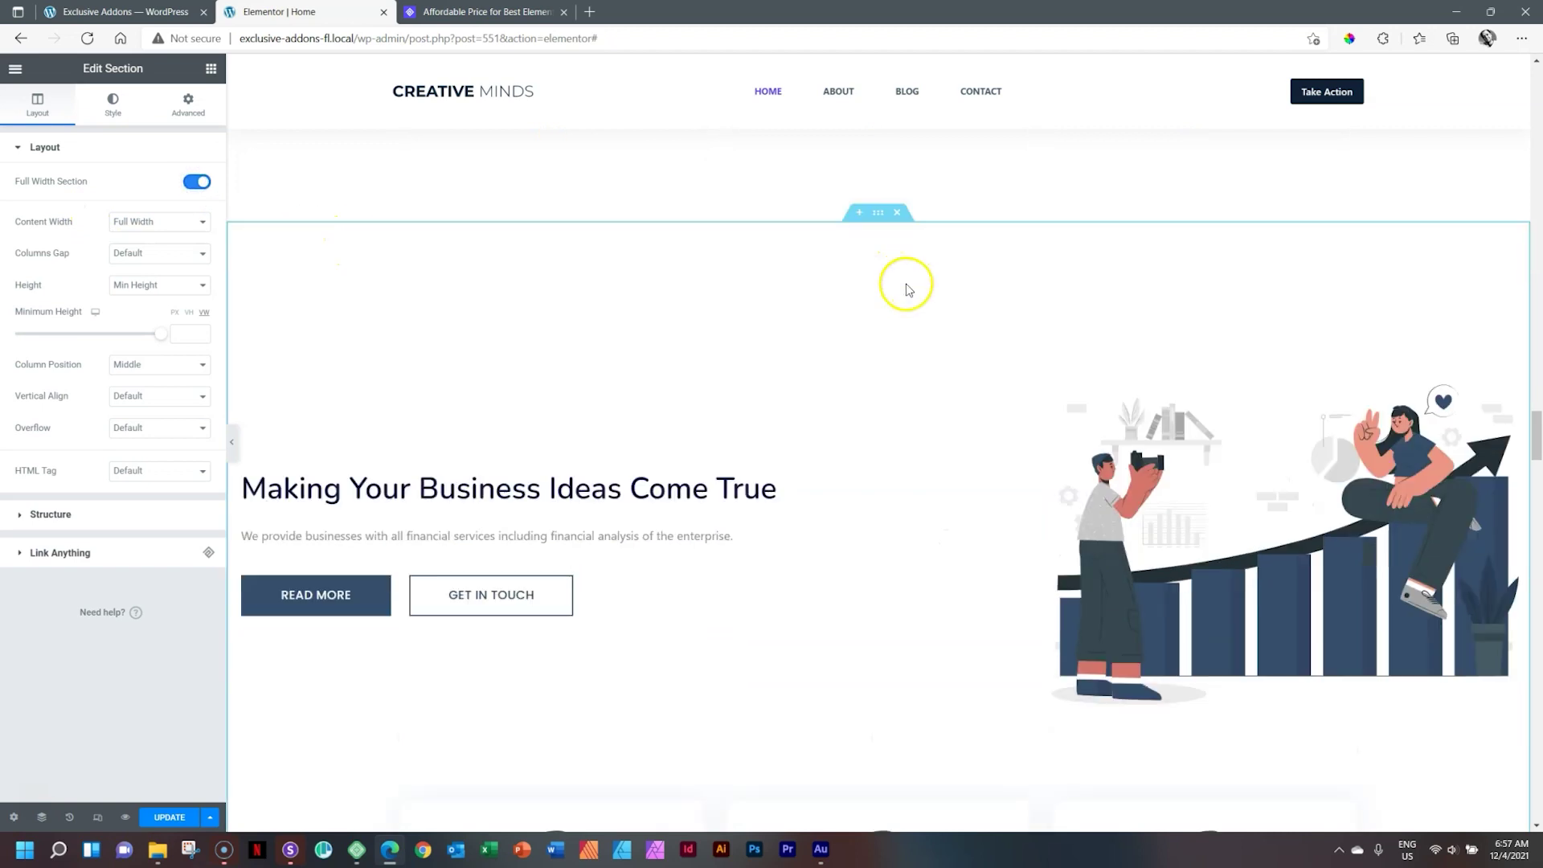
{"action": "scroll", "coordinate": [908, 290], "scroll_direction": "down", "scroll_amount": 1}
{"action": "left_click", "coordinate": [178, 222]}
{"action": "left_click", "coordinate": [164, 245]}
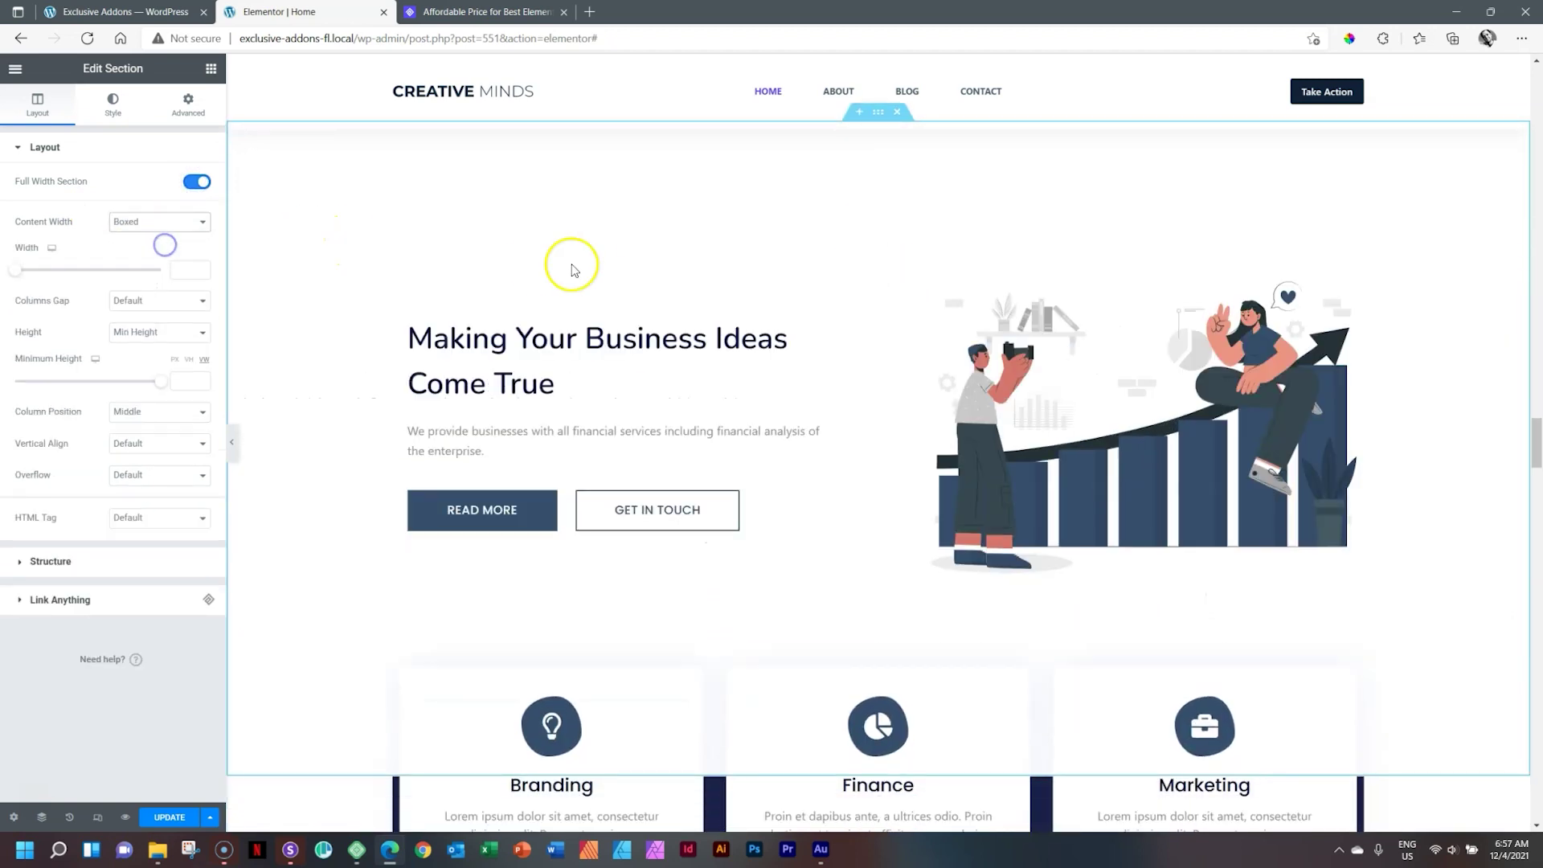
Turn on Full Width Section for the Branding, Finance and Marketing cards section and set its content width to Boxed
{"action": "scroll", "coordinate": [572, 267], "scroll_direction": "up", "scroll_amount": 4}
{"action": "scroll", "coordinate": [602, 268], "scroll_direction": "down", "scroll_amount": 12}
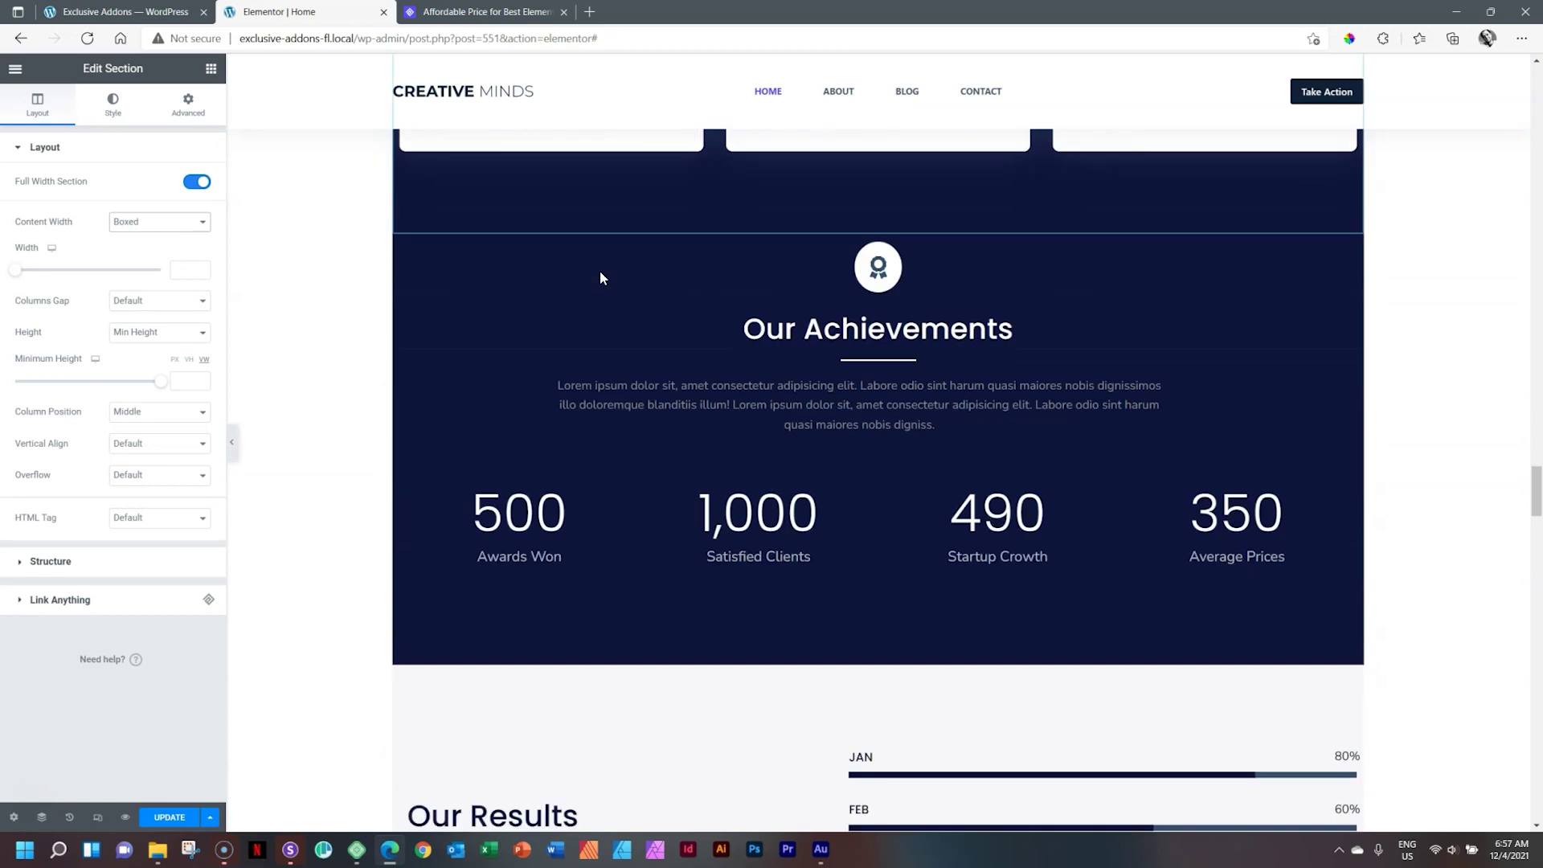
{"action": "scroll", "coordinate": [818, 281], "scroll_direction": "up", "scroll_amount": 4}
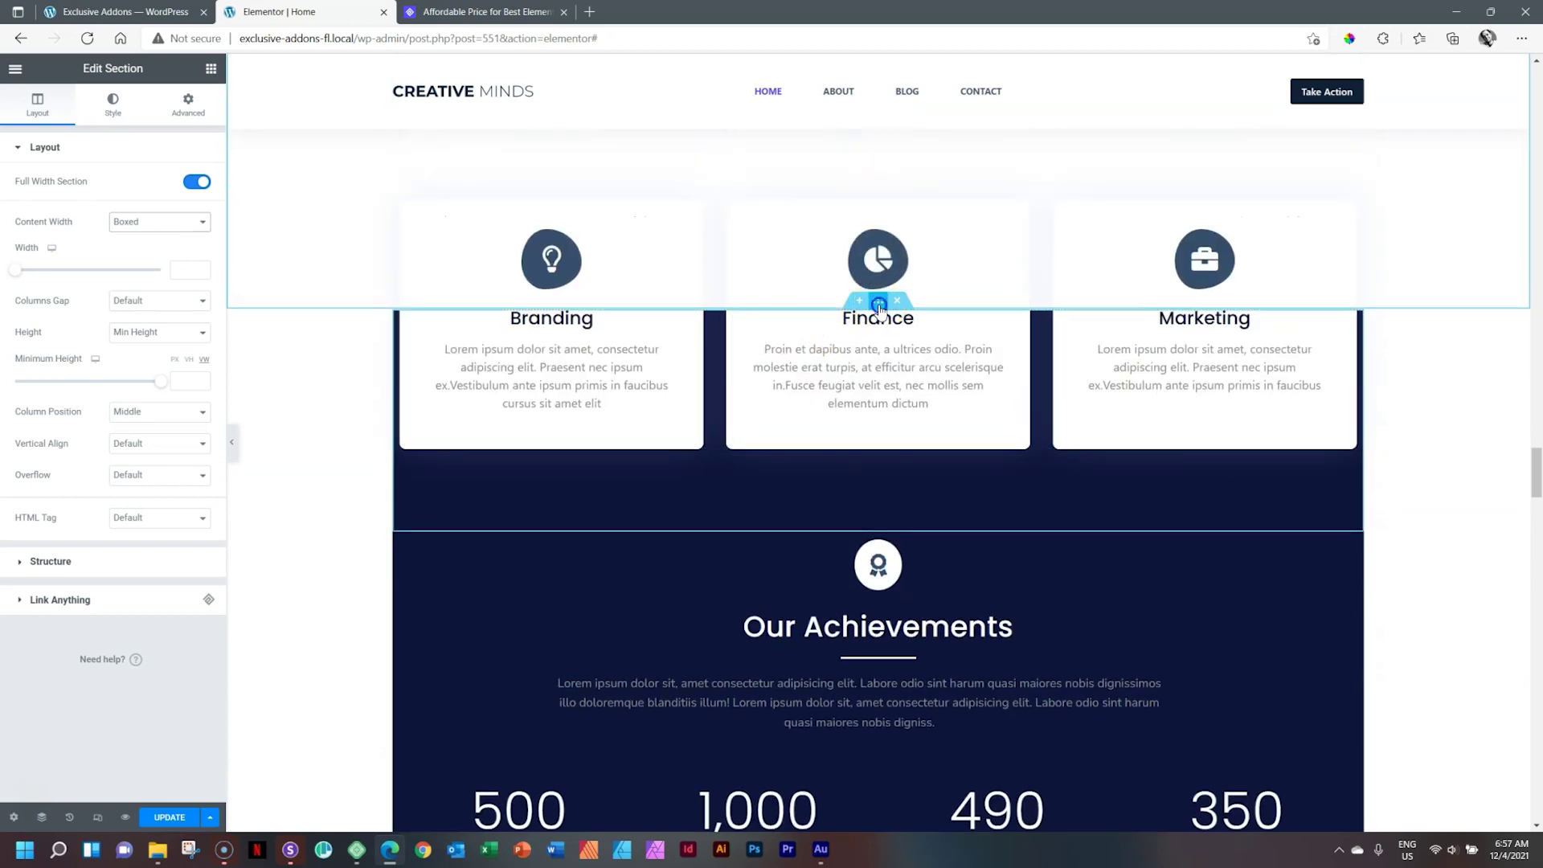
{"action": "left_click", "coordinate": [880, 304]}
{"action": "left_click", "coordinate": [197, 183]}
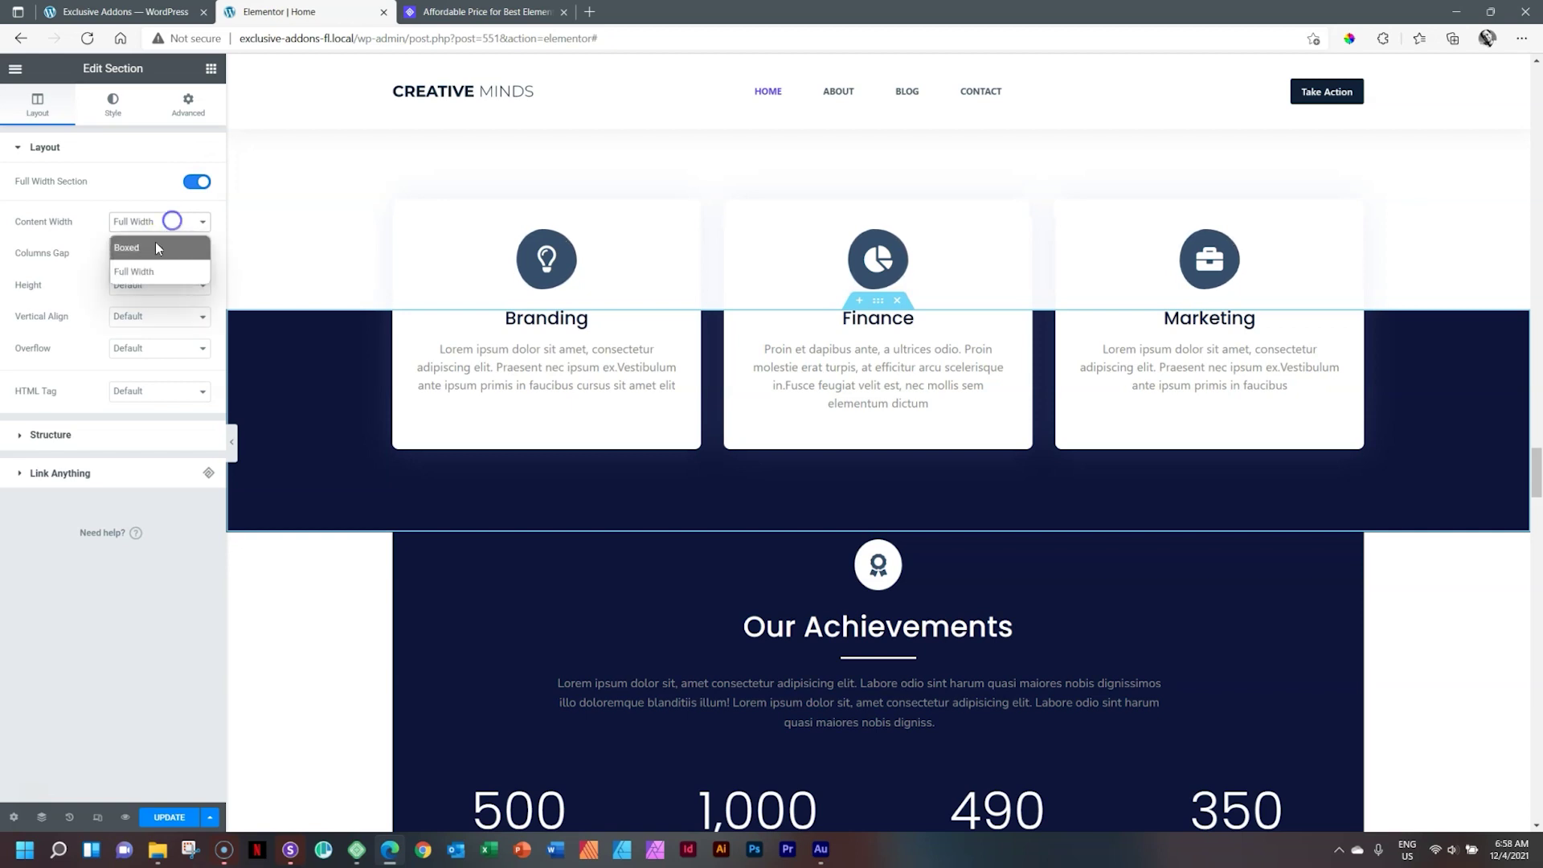
{"action": "left_click", "coordinate": [156, 243]}
Turn on Full Width Section for the Our Achievements section, with Boxed as its content width
{"action": "left_click", "coordinate": [877, 523]}
{"action": "left_click", "coordinate": [194, 183]}
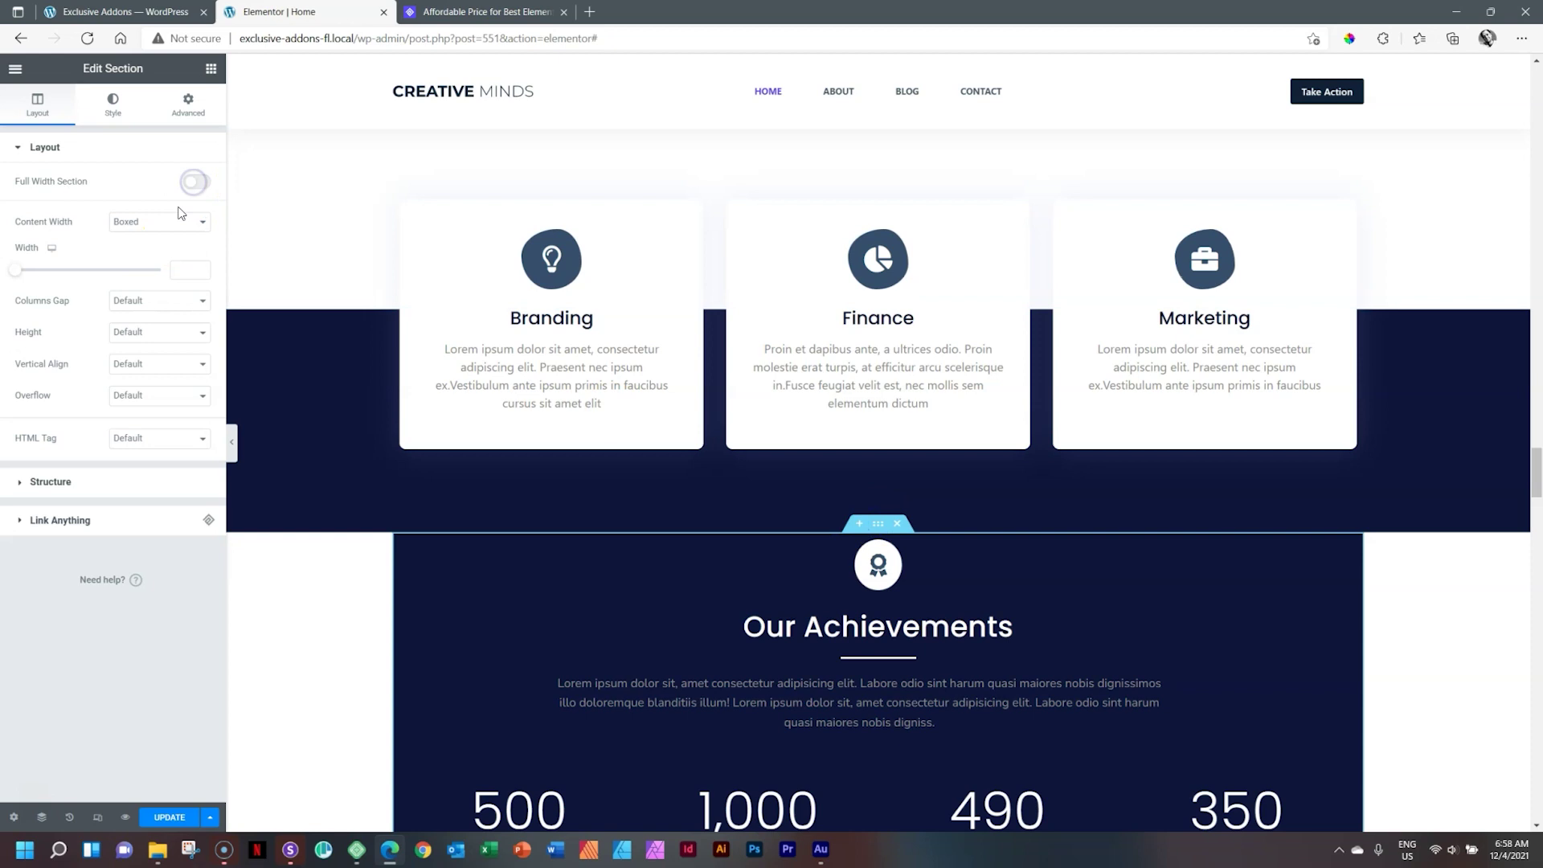
{"action": "left_click", "coordinate": [192, 183]}
{"action": "left_click", "coordinate": [181, 223]}
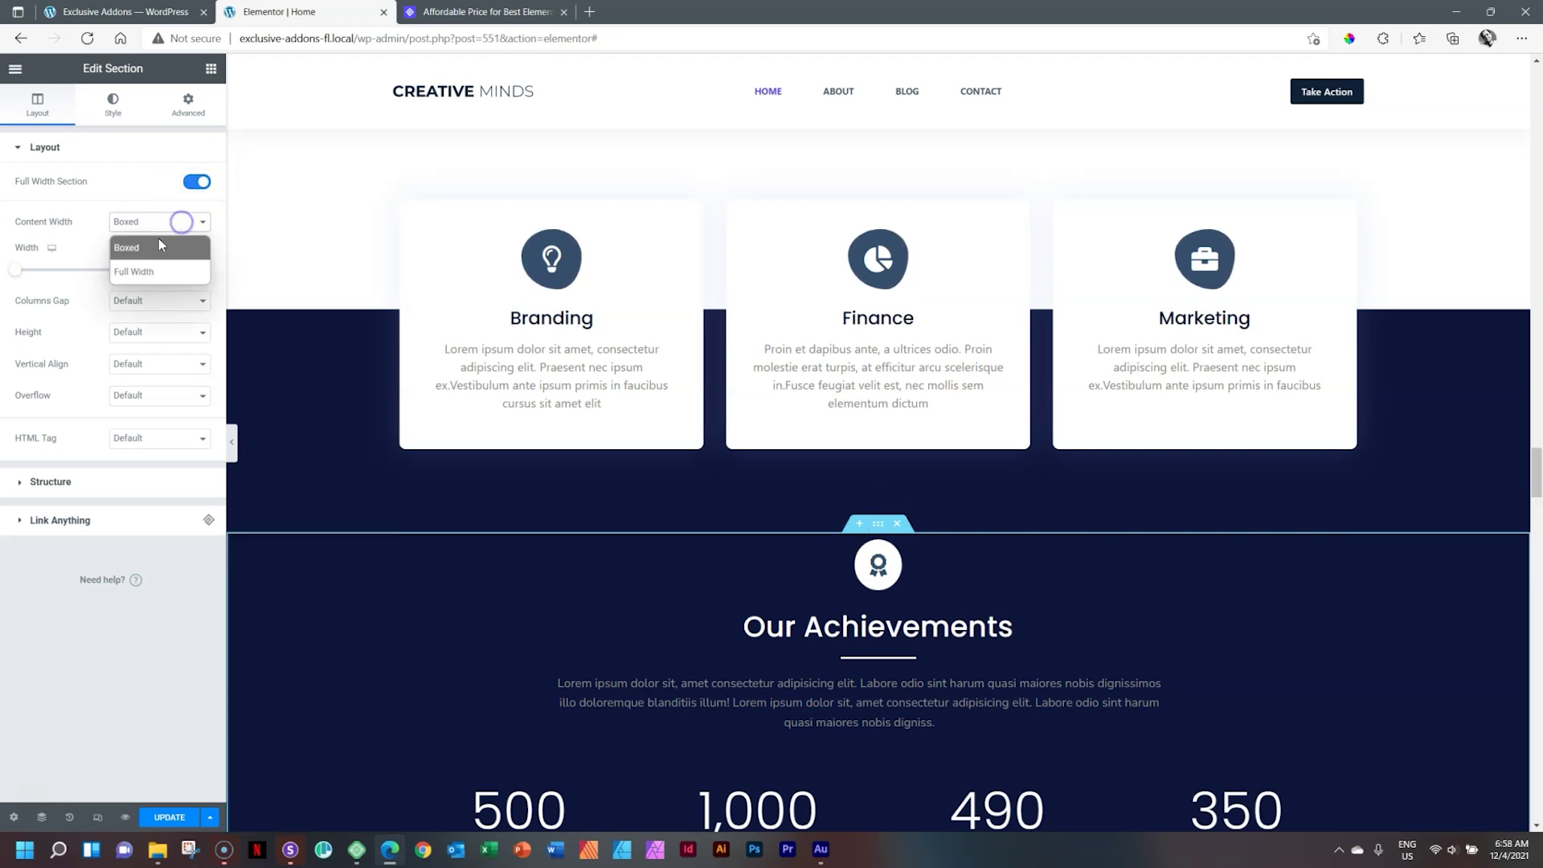
{"action": "left_click", "coordinate": [156, 247]}
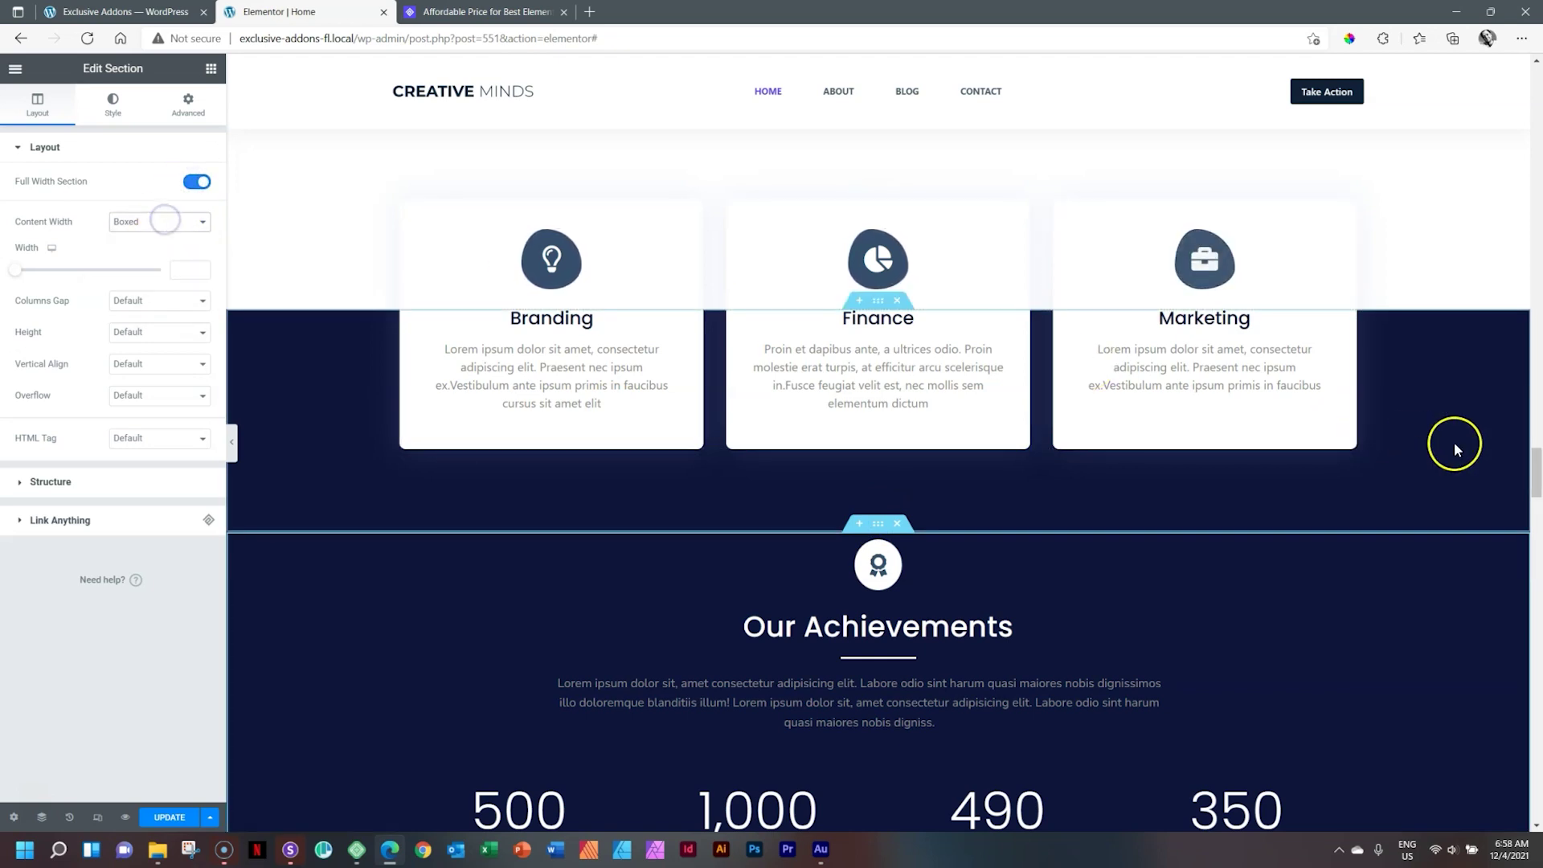
Turn on Full Width Section for the Our Results section
{"action": "scroll", "coordinate": [1415, 434], "scroll_direction": "down", "scroll_amount": 10}
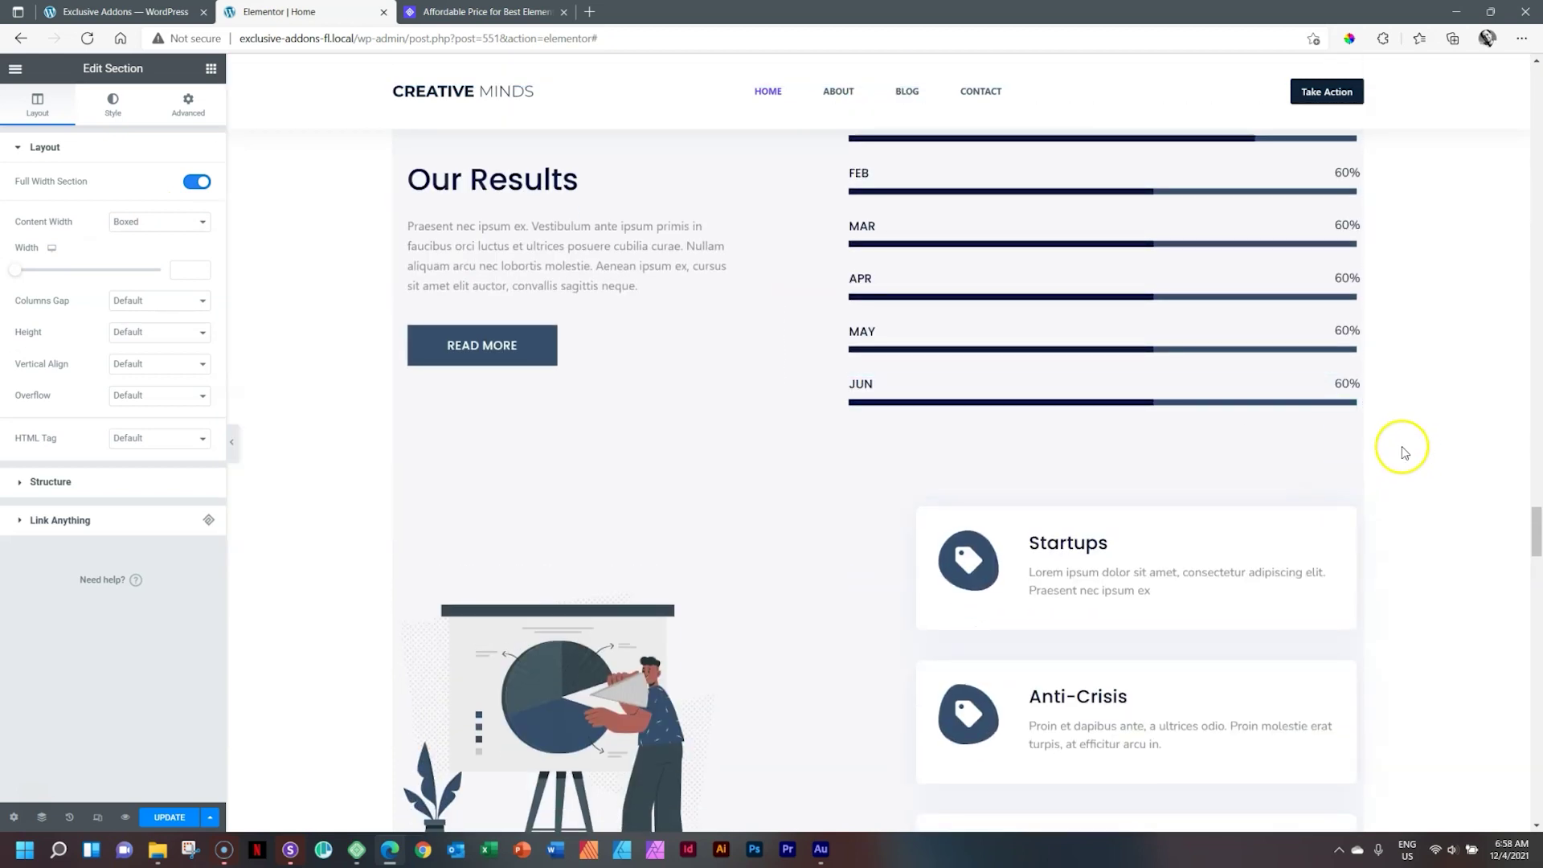
{"action": "scroll", "coordinate": [1405, 447], "scroll_direction": "up", "scroll_amount": 4}
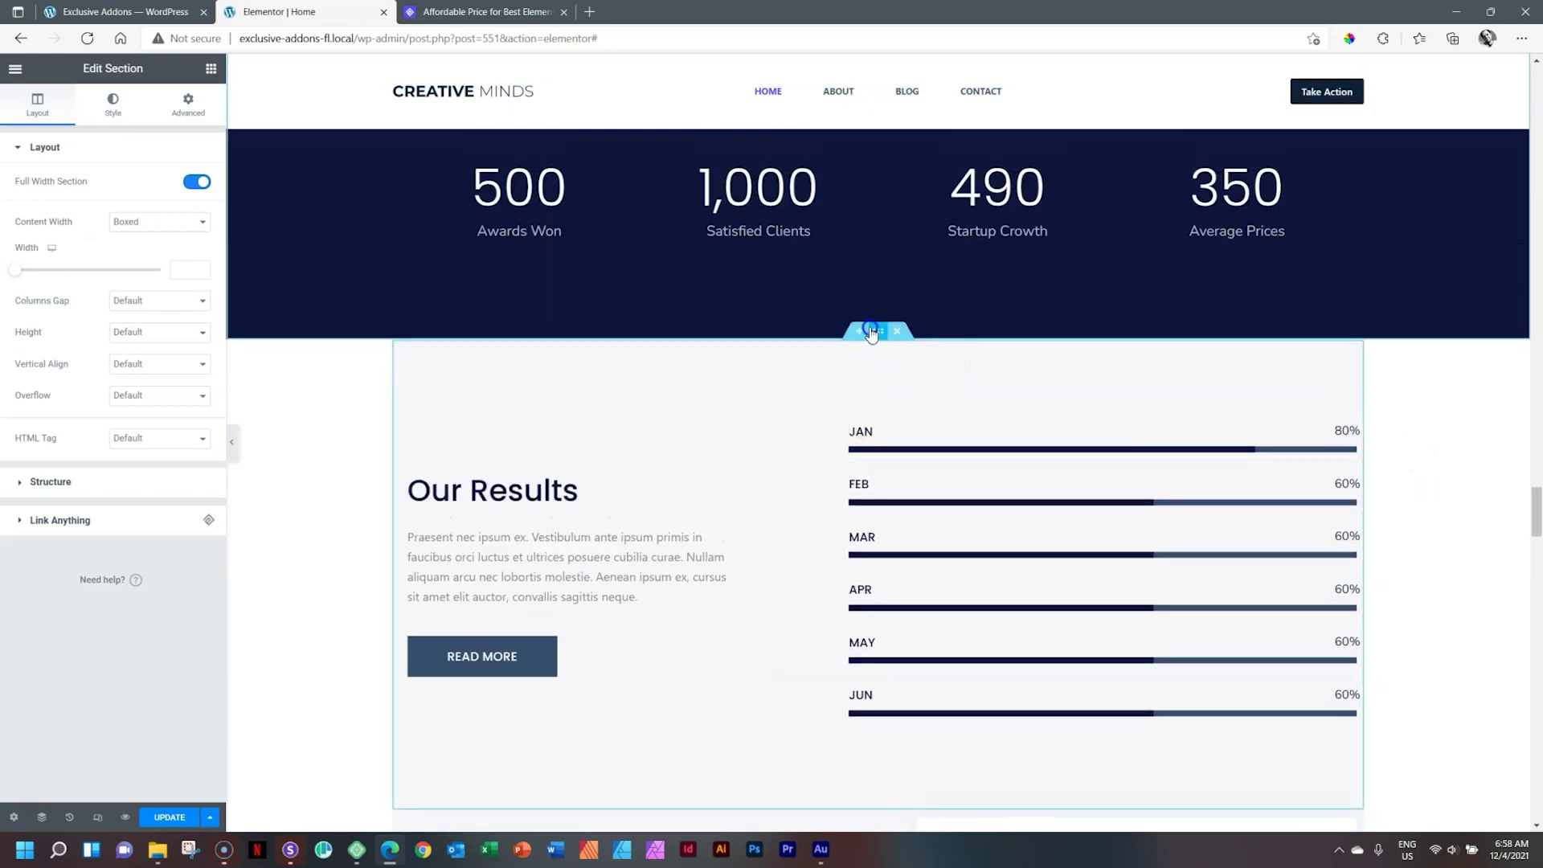
{"action": "left_click", "coordinate": [312, 190]}
{"action": "left_click", "coordinate": [196, 183]}
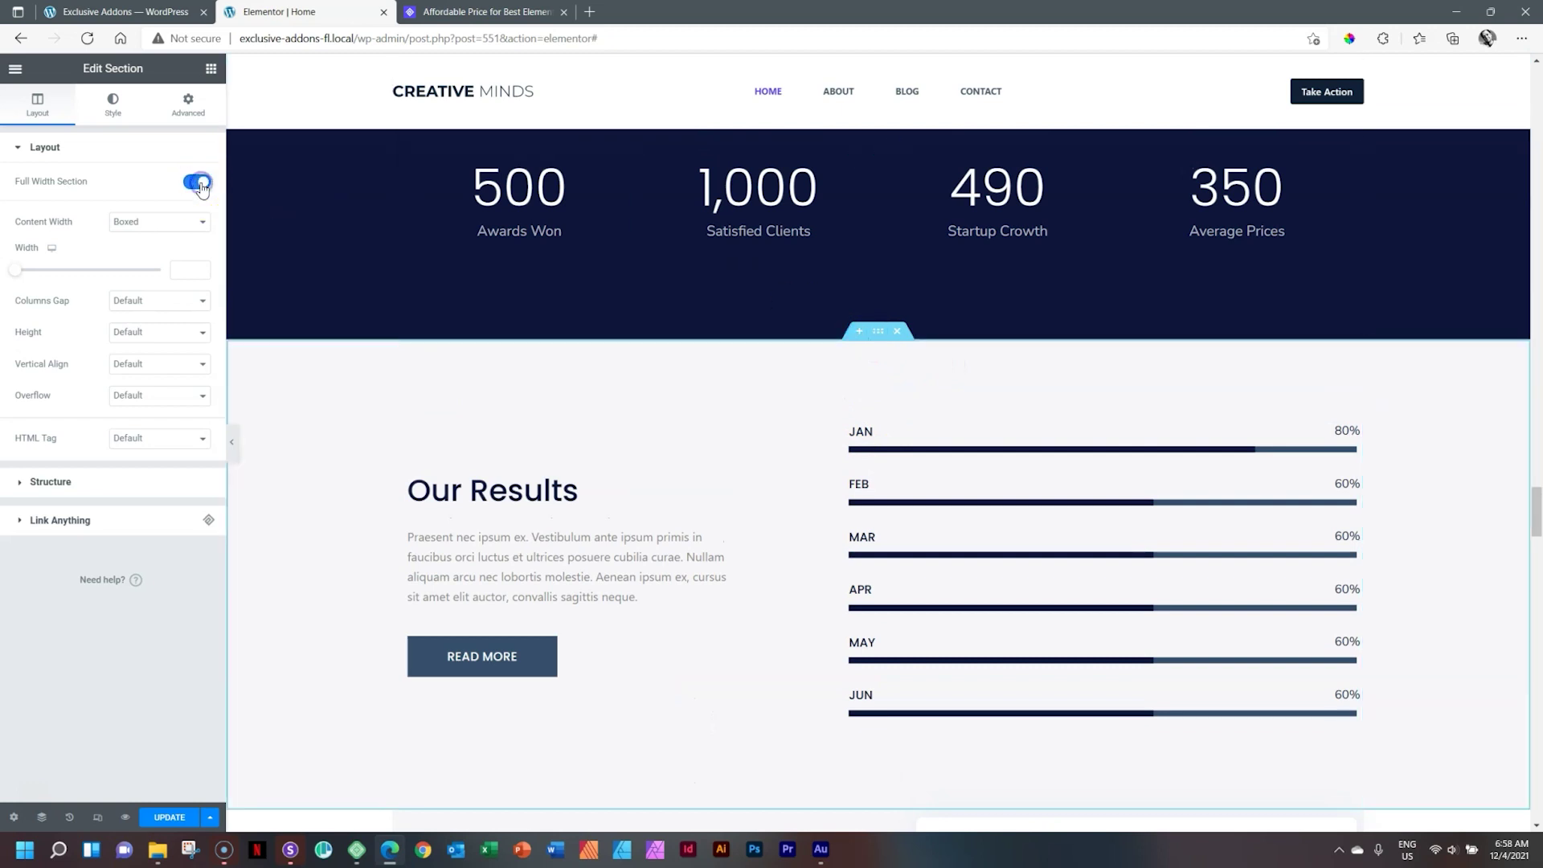
{"action": "left_click", "coordinate": [183, 221]}
{"action": "left_click", "coordinate": [183, 221]}
Review the rest of the inserted template, return to the start of the home page and switch to the Exclusive Addons settings page
{"action": "scroll", "coordinate": [1414, 414], "scroll_direction": "down", "scroll_amount": 5}
{"action": "scroll", "coordinate": [1413, 418], "scroll_direction": "down", "scroll_amount": 5}
{"action": "scroll", "coordinate": [1412, 417], "scroll_direction": "up", "scroll_amount": 2}
{"action": "left_click", "coordinate": [1536, 540]}
{"action": "left_click", "coordinate": [1537, 449]}
{"action": "left_click_drag", "start_coordinate": [1539, 450], "coordinate": [1539, 72]}
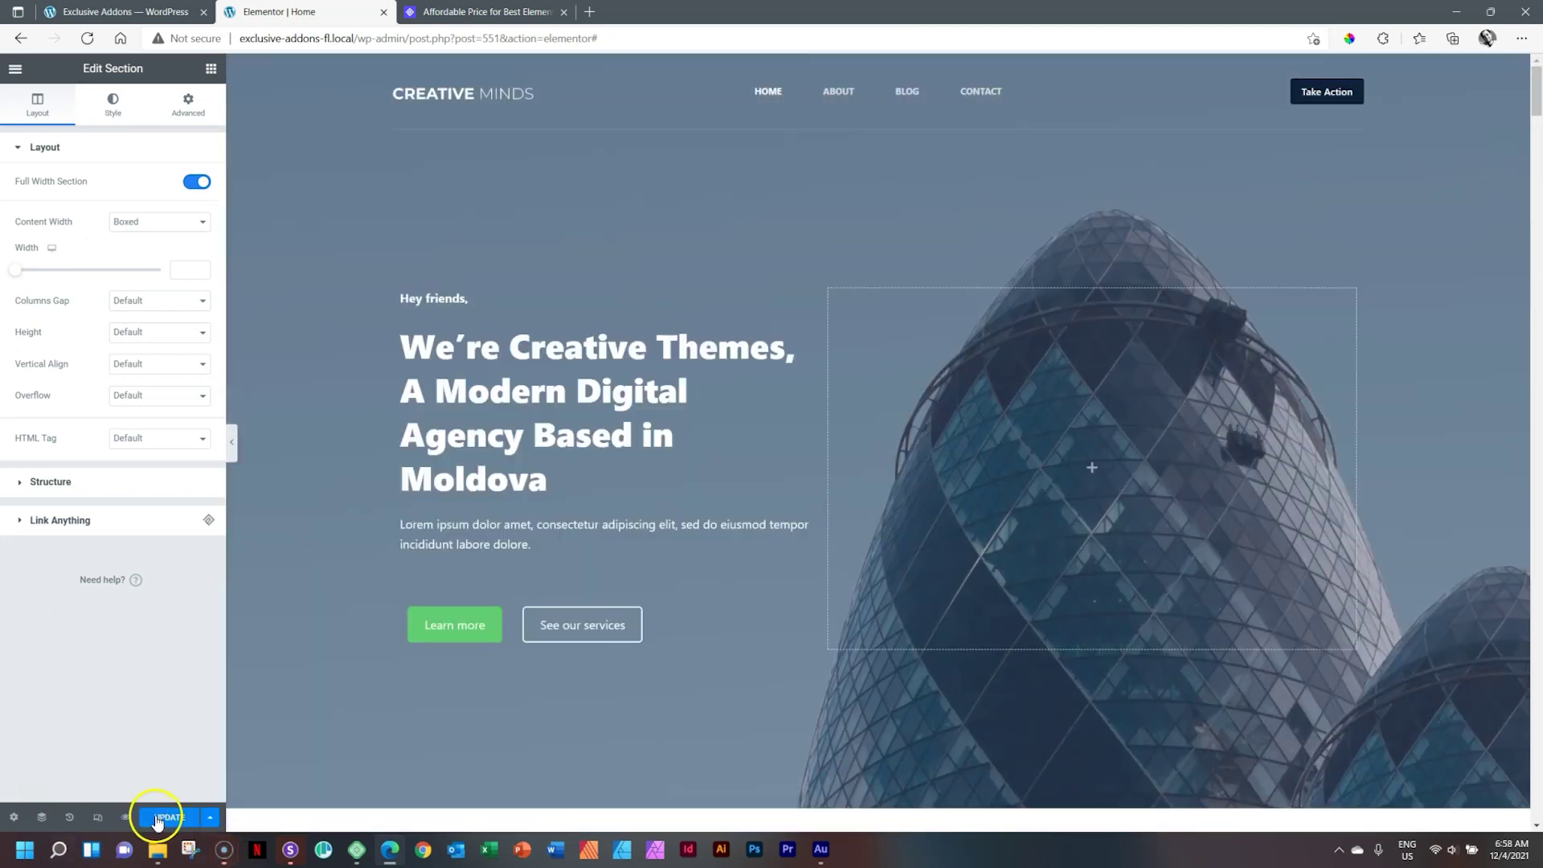
{"action": "left_click", "coordinate": [133, 12]}
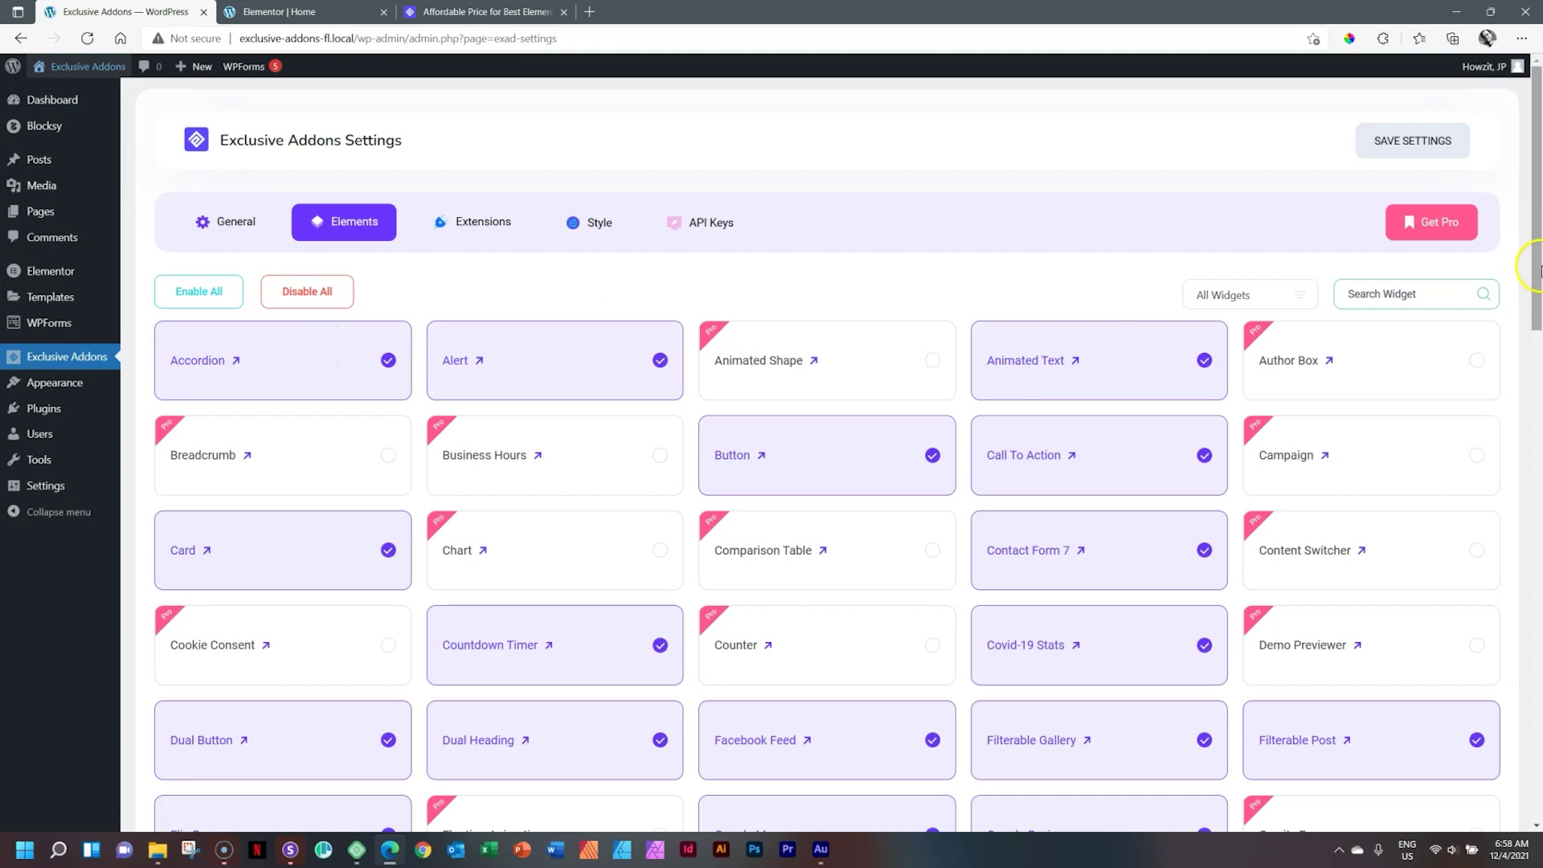
{"action": "mouse_move", "coordinate": [1539, 238]}
{"action": "left_mouse_down"}
{"action": "mouse_move", "coordinate": [1539, 251]}
{"action": "mouse_move", "coordinate": [1539, 238]}
{"action": "left_mouse_up"}
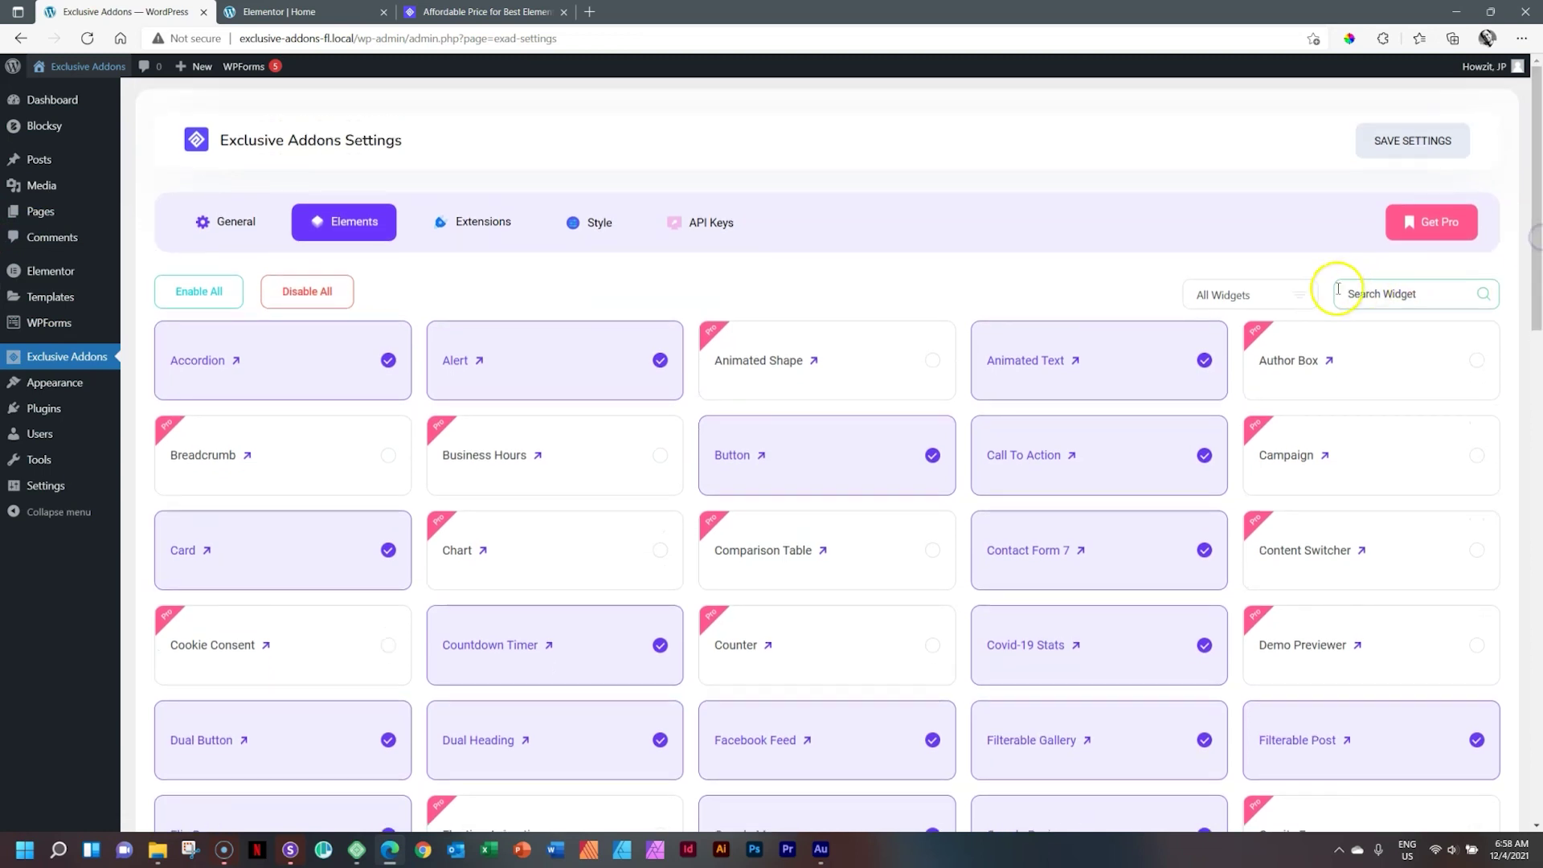
{"action": "left_click", "coordinate": [1294, 294]}
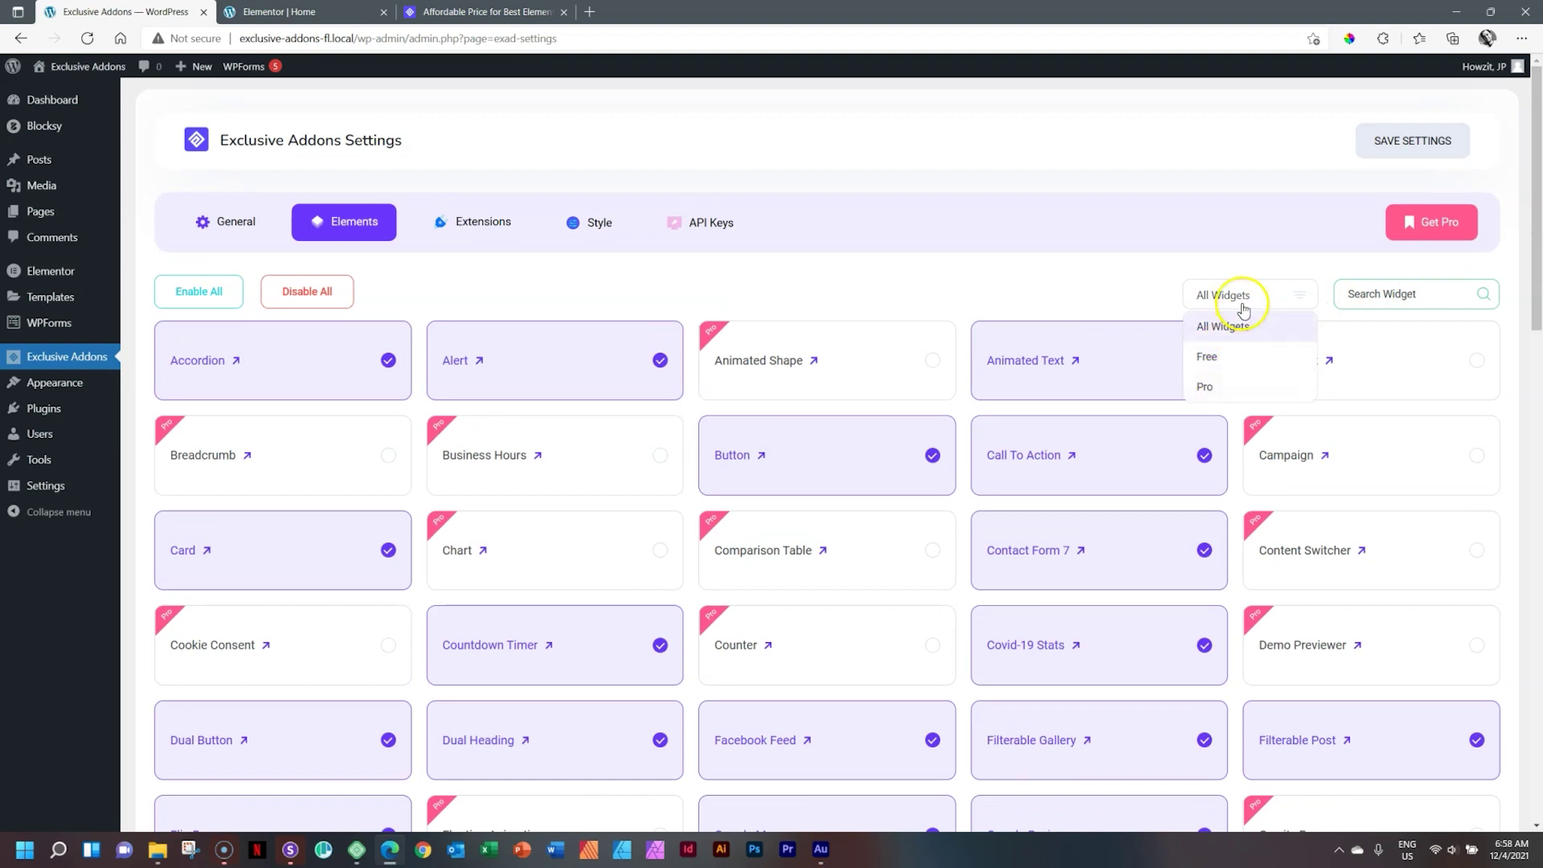
{"action": "left_click", "coordinate": [1306, 306]}
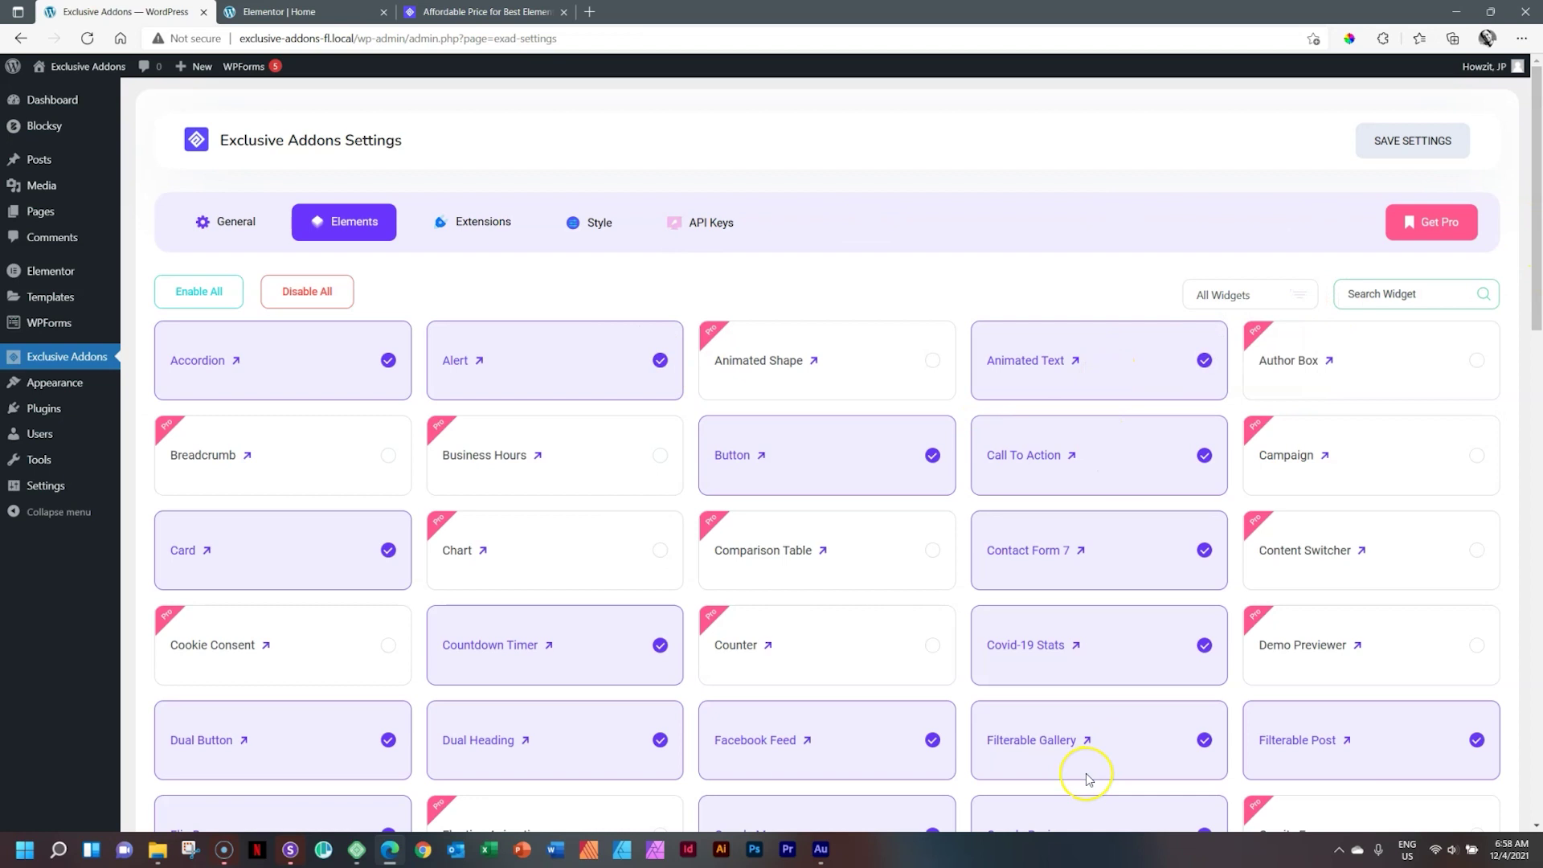
Disable all Exclusive Addons elements at once and save the settings
{"action": "left_click", "coordinate": [325, 295]}
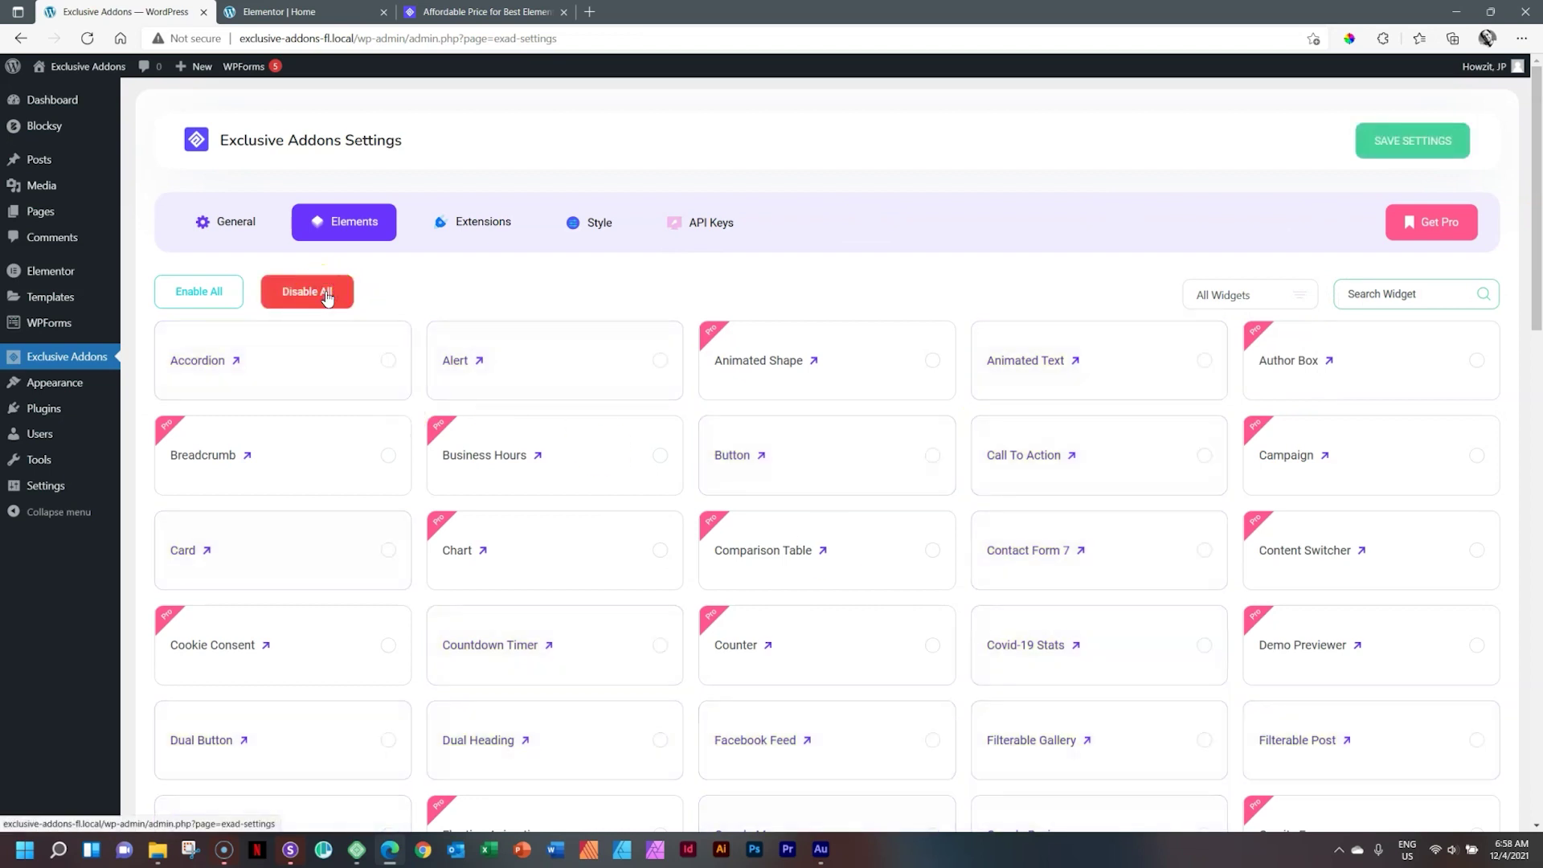
{"action": "left_click", "coordinate": [1415, 143]}
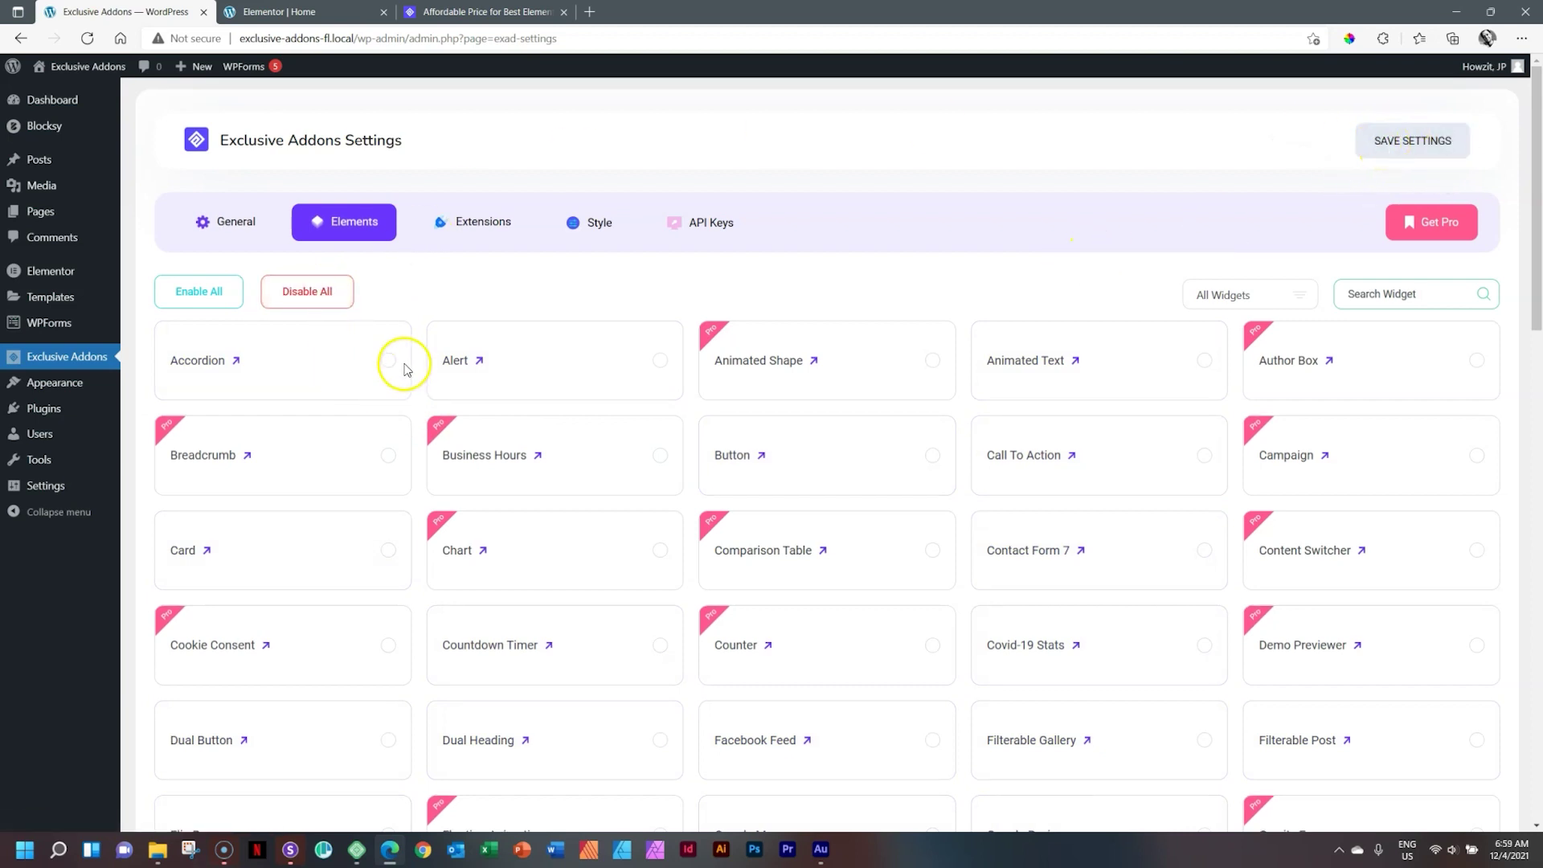
Filter the widget list to Free and look through all the free widgets
{"action": "left_click", "coordinate": [1243, 295]}
{"action": "left_click", "coordinate": [1229, 356]}
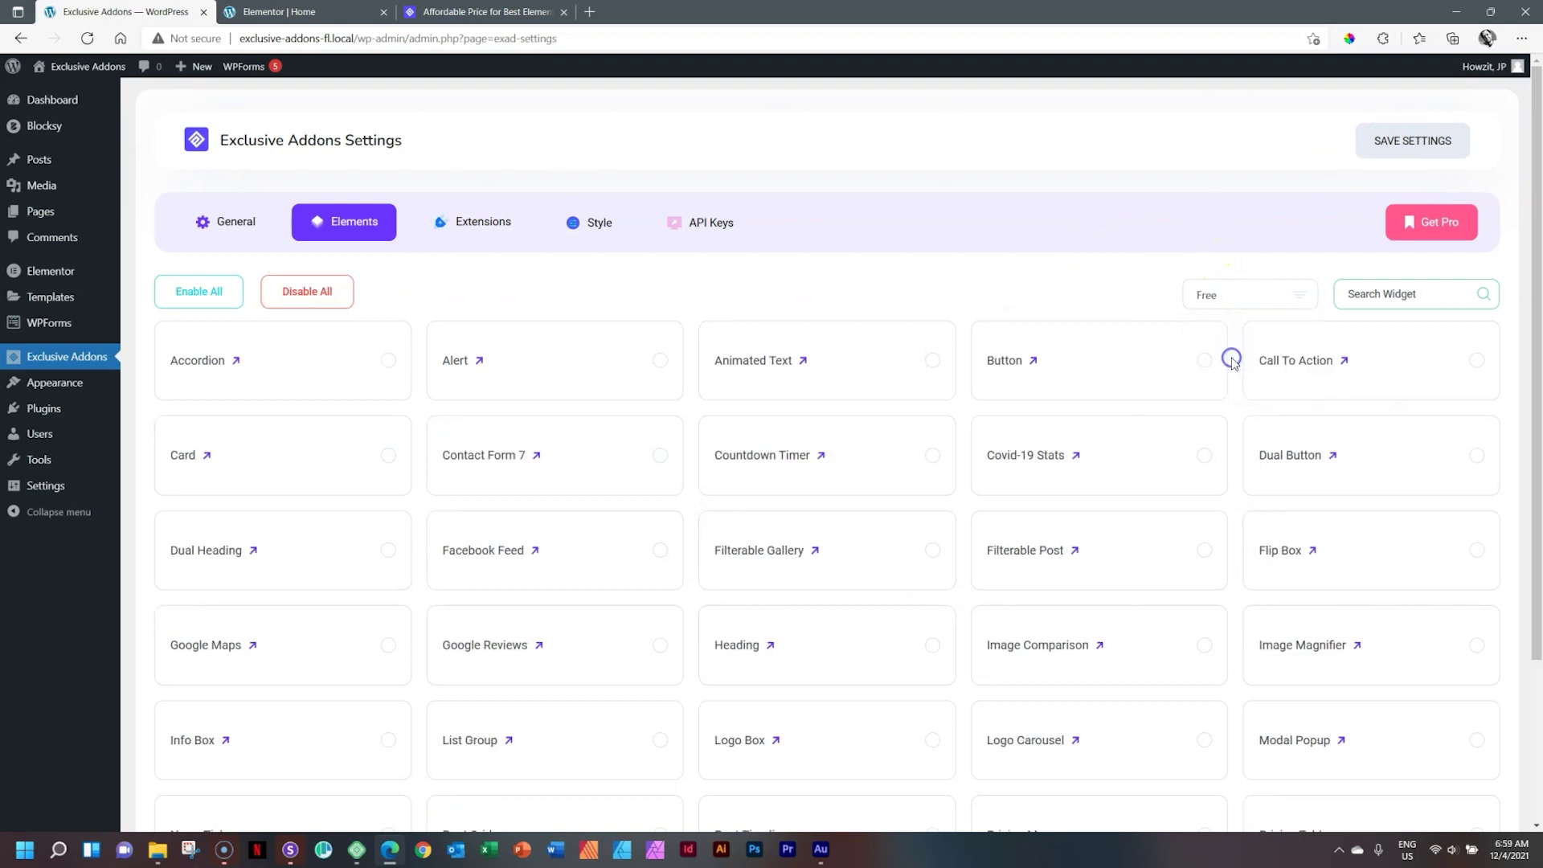
{"action": "left_click_drag", "start_coordinate": [1538, 269], "coordinate": [1538, 491]}
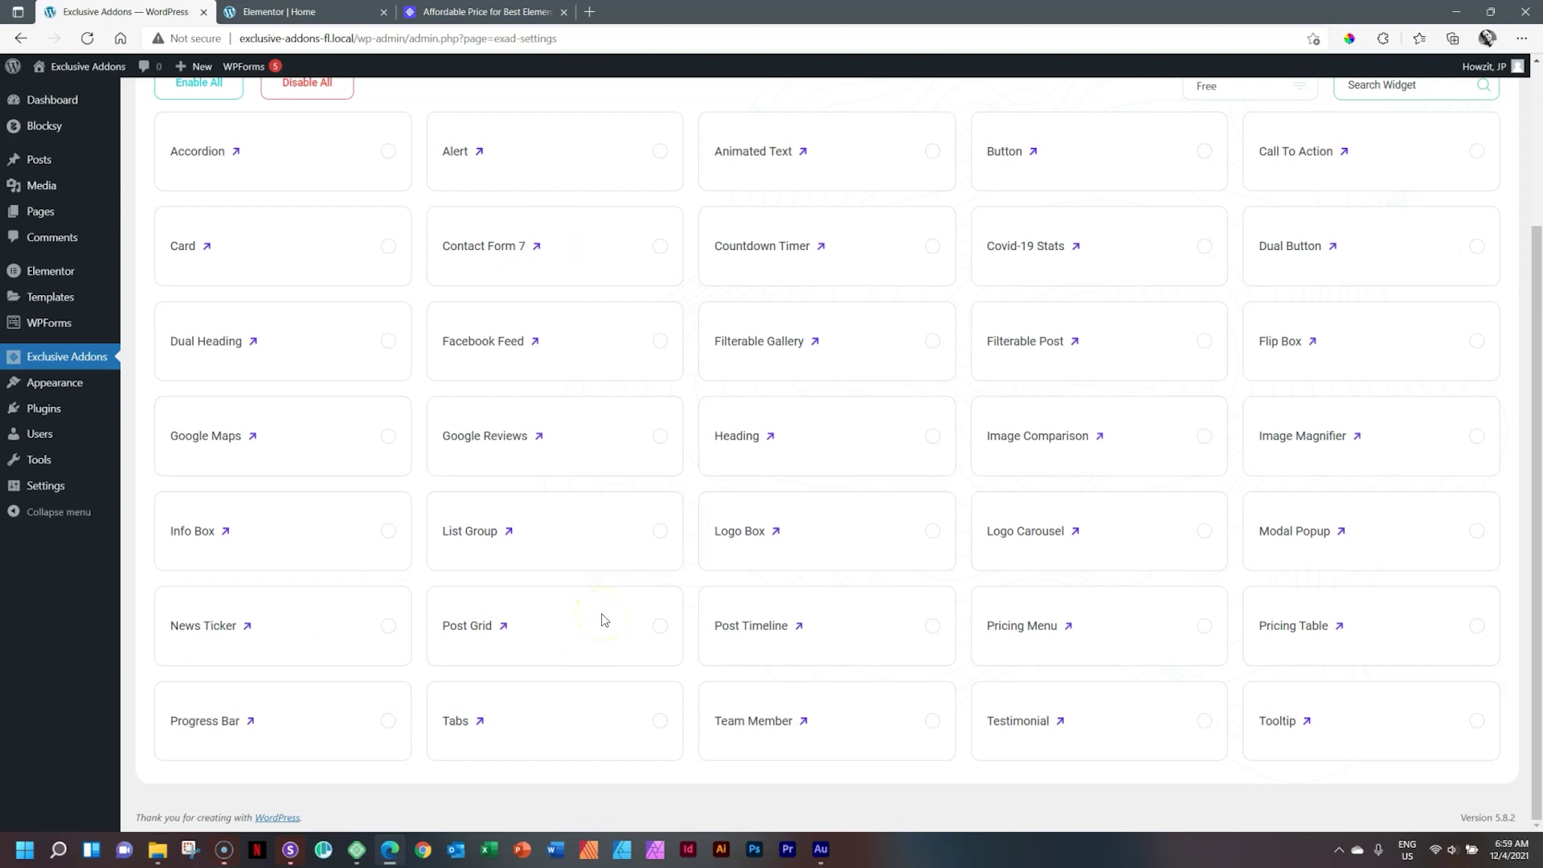
{"action": "scroll", "coordinate": [604, 620], "scroll_direction": "up", "scroll_amount": 3}
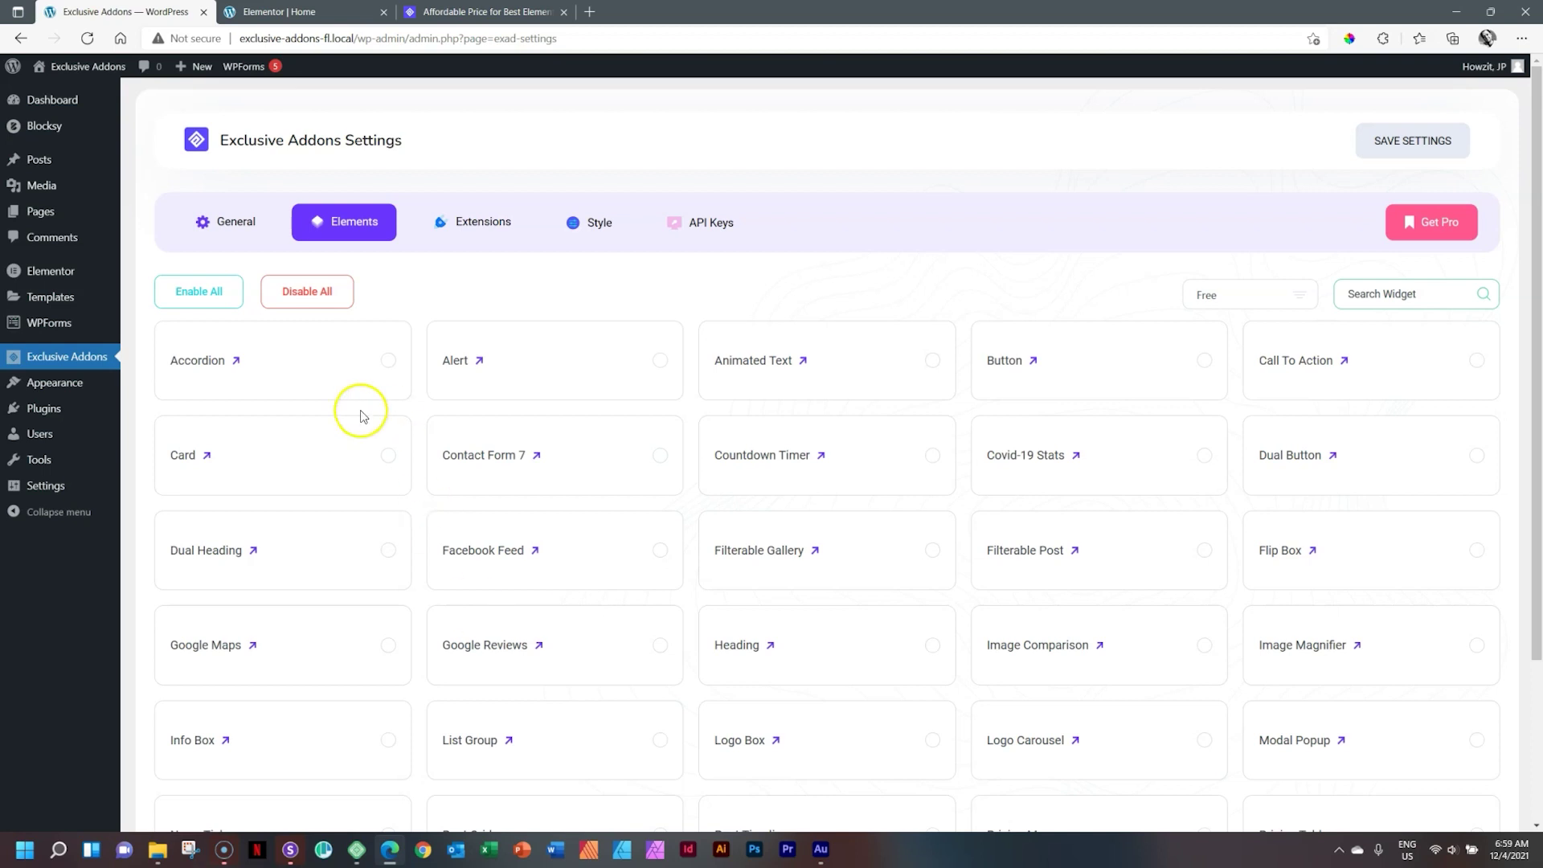
Enable only the Card and Button widgets and save the settings
{"action": "left_click", "coordinate": [387, 460]}
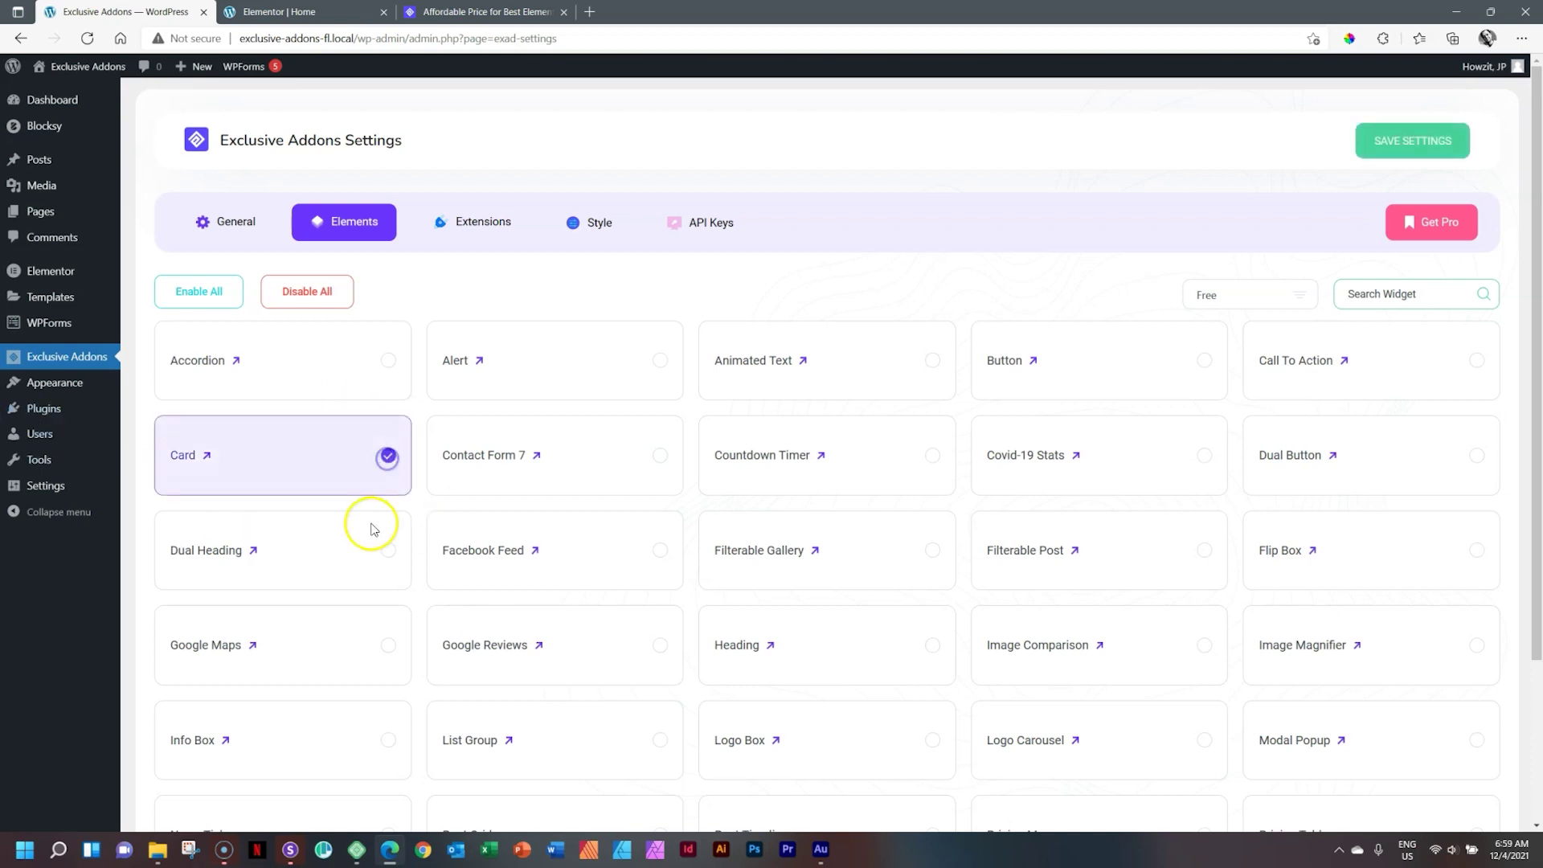
{"action": "left_click", "coordinate": [1205, 363]}
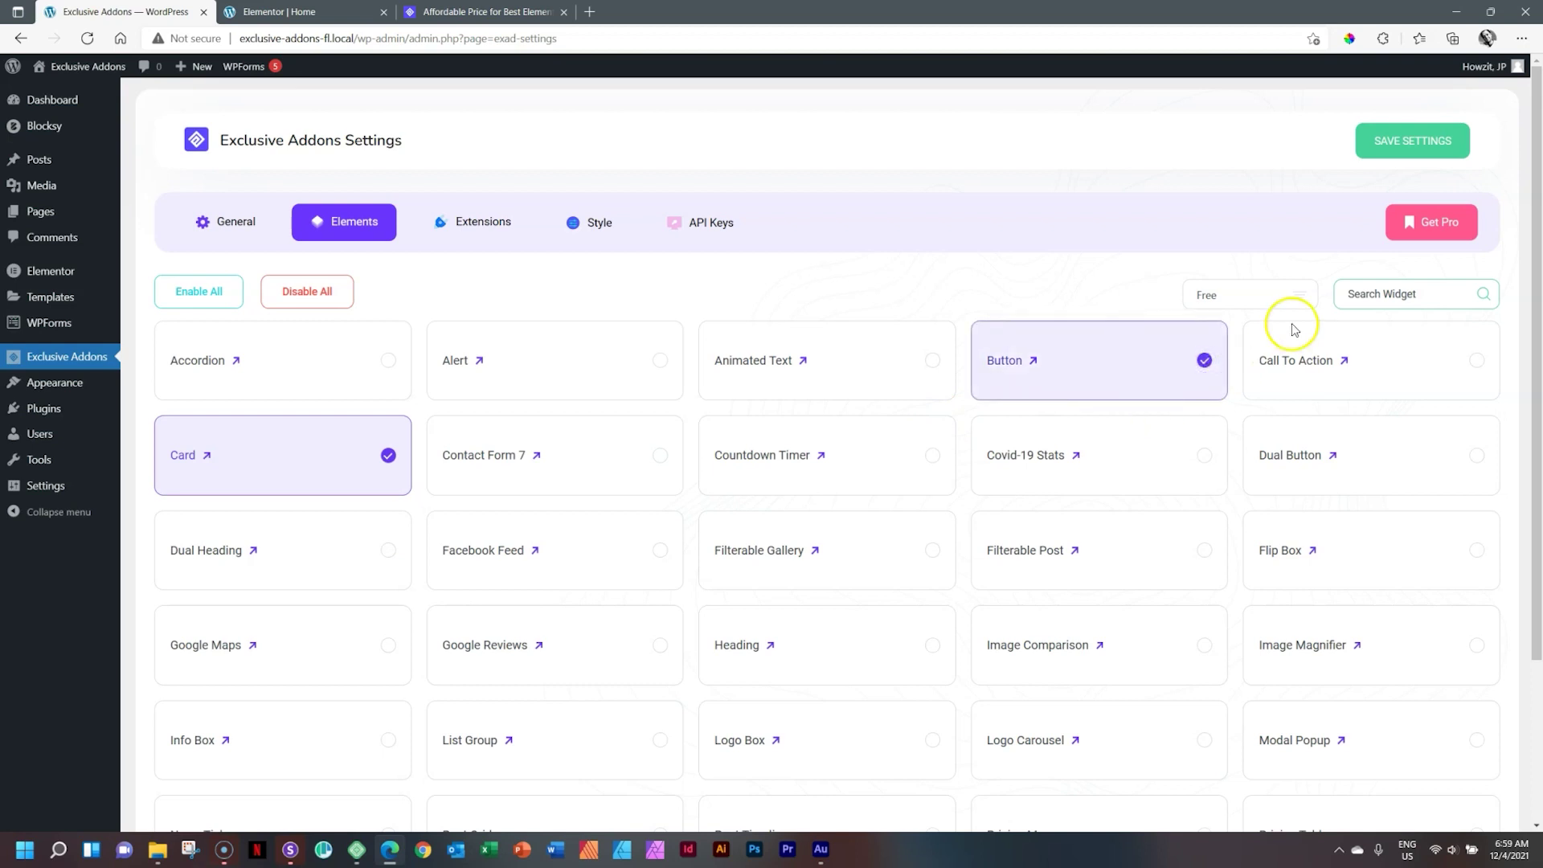
{"action": "left_click", "coordinate": [1390, 150]}
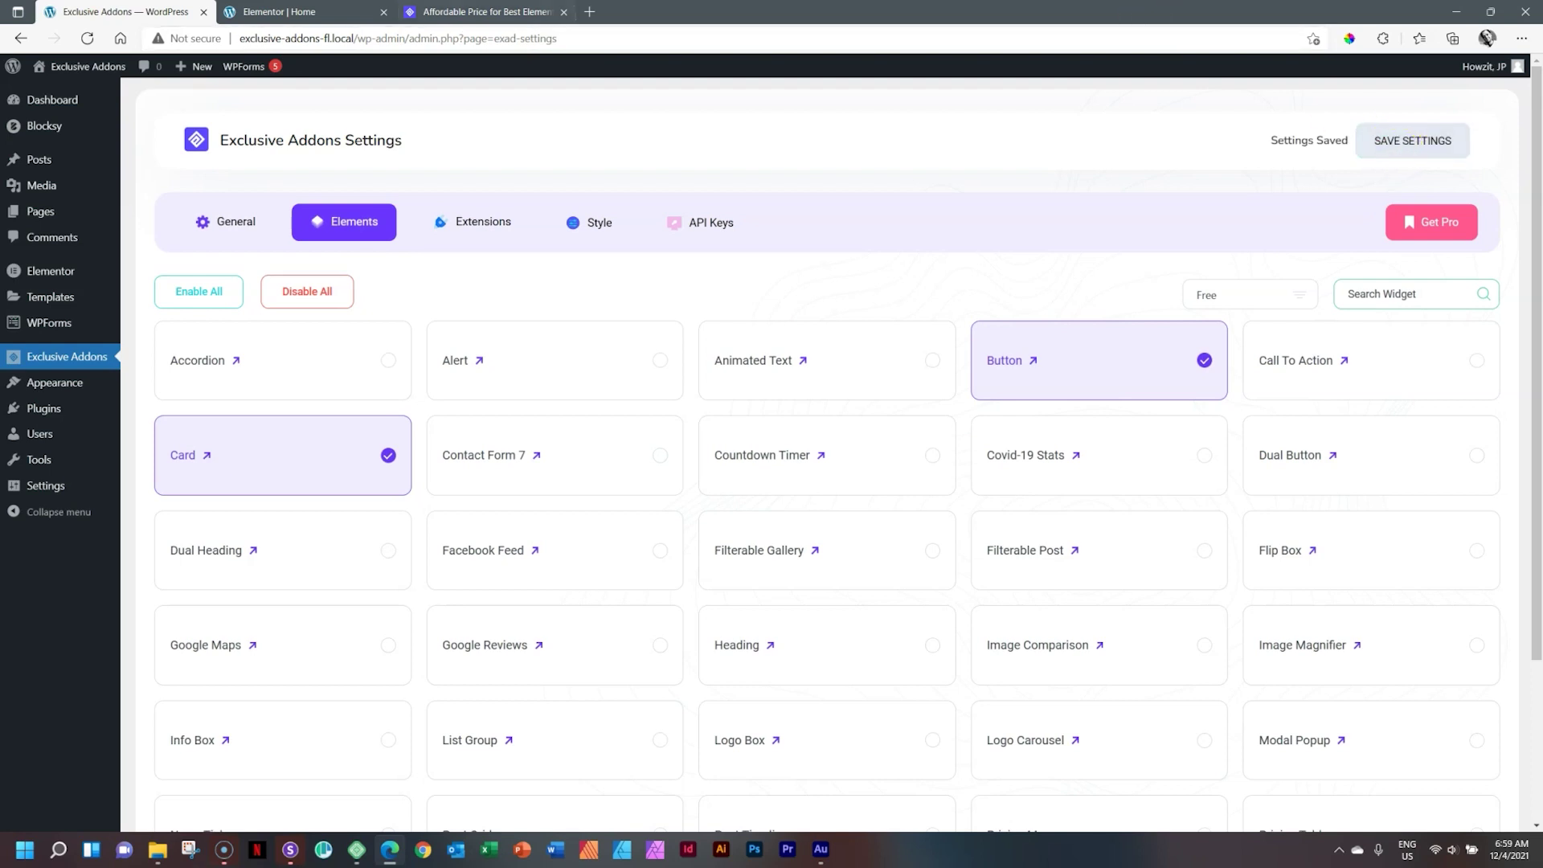
Reload the Home page in the Elementor editor, find the Exclusive Addons Button widget and place it in the hero section's empty column
{"action": "left_click", "coordinate": [286, 12]}
{"action": "left_click", "coordinate": [88, 39]}
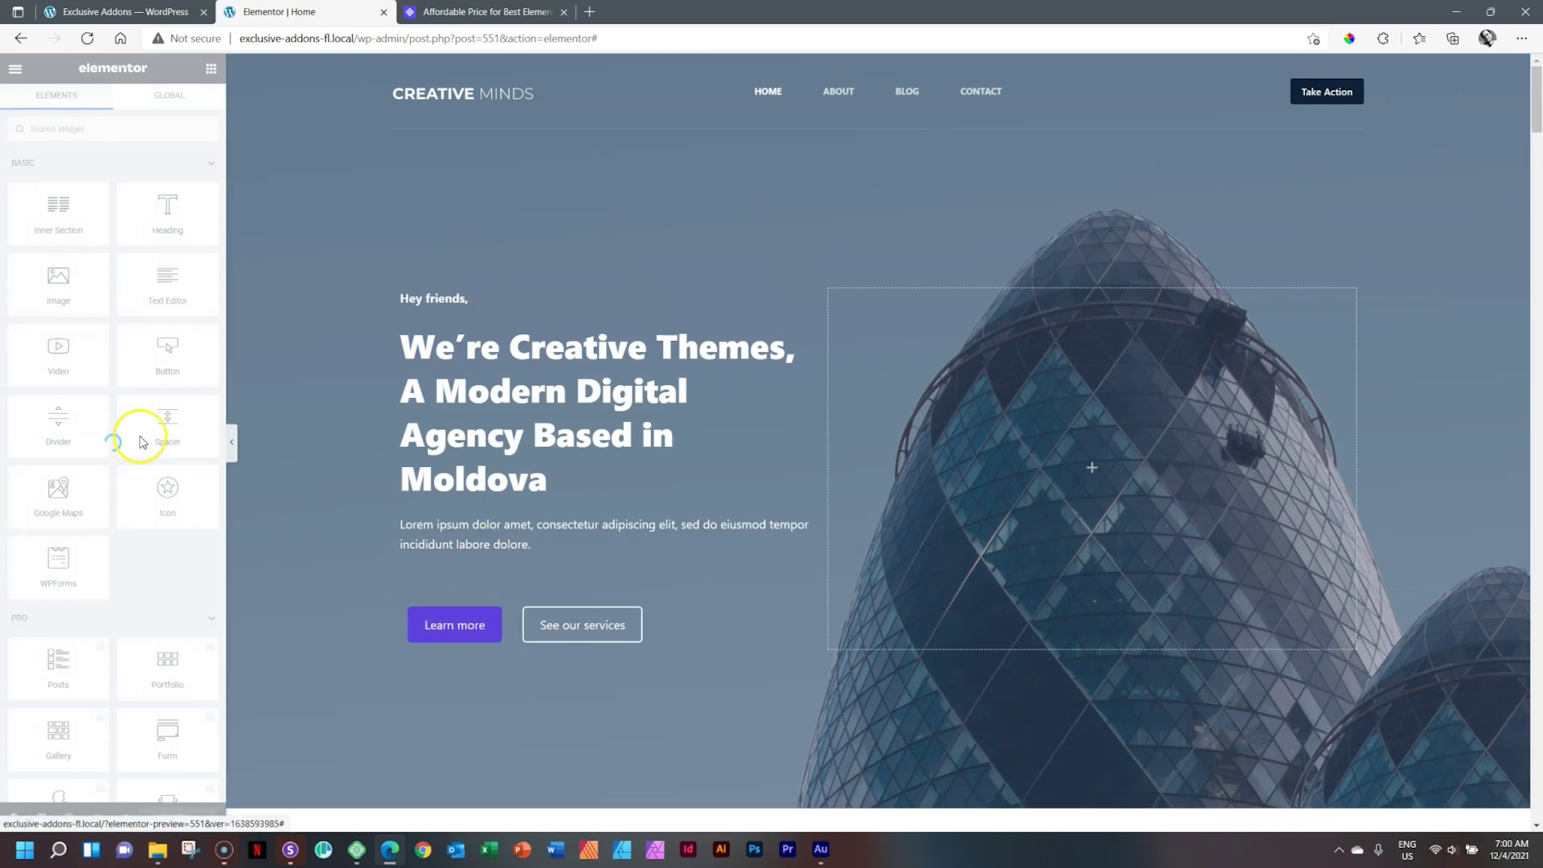
{"action": "left_click", "coordinate": [140, 126]}
{"action": "type", "text": "butto"}
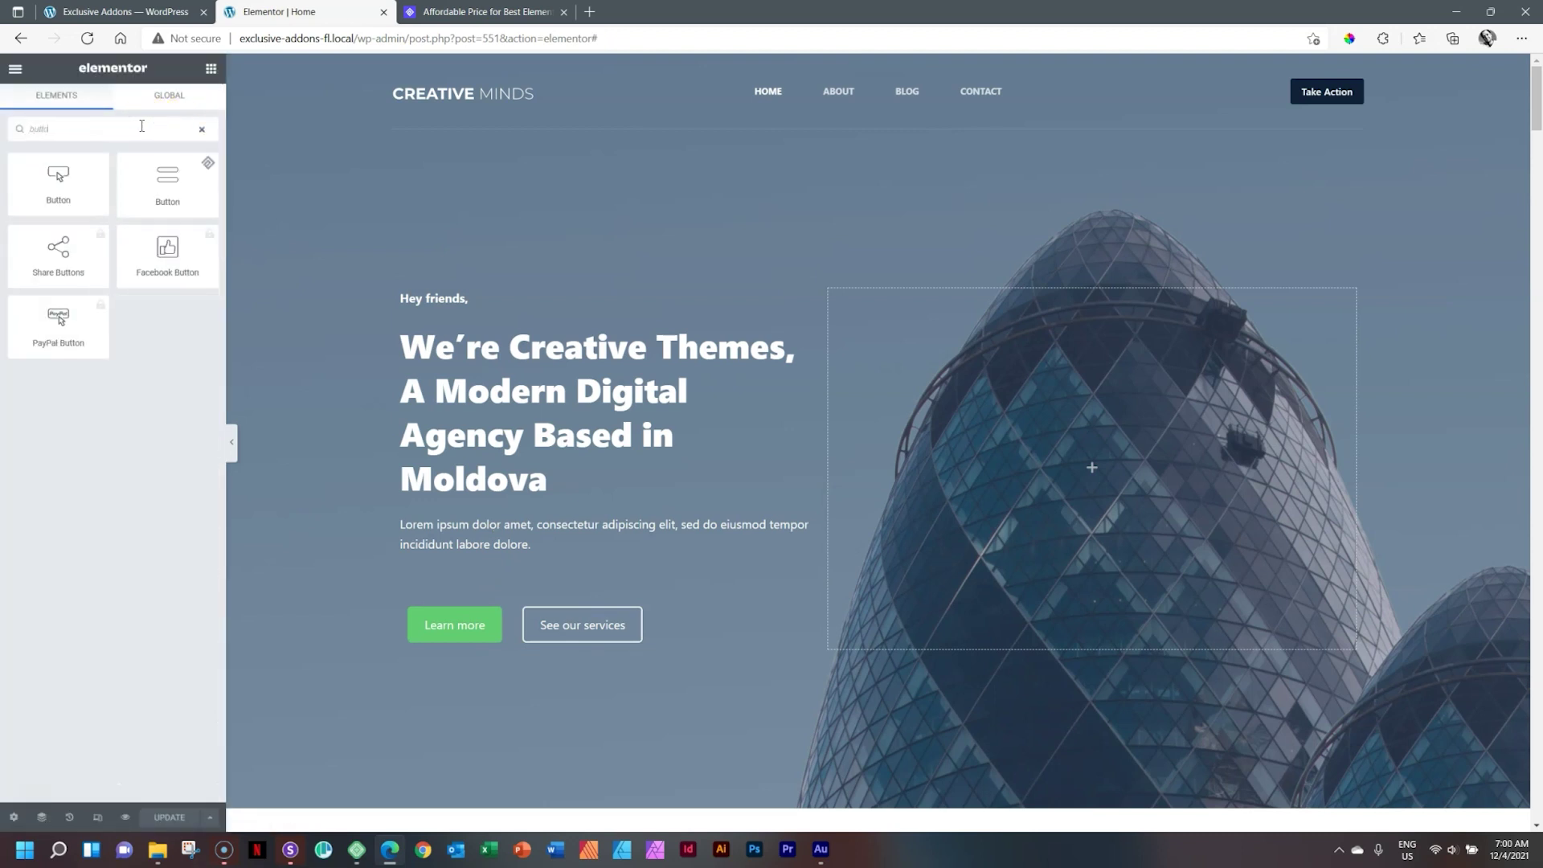
{"action": "type", "text": "n"}
{"action": "left_click_drag", "start_coordinate": [157, 174], "coordinate": [457, 637]}
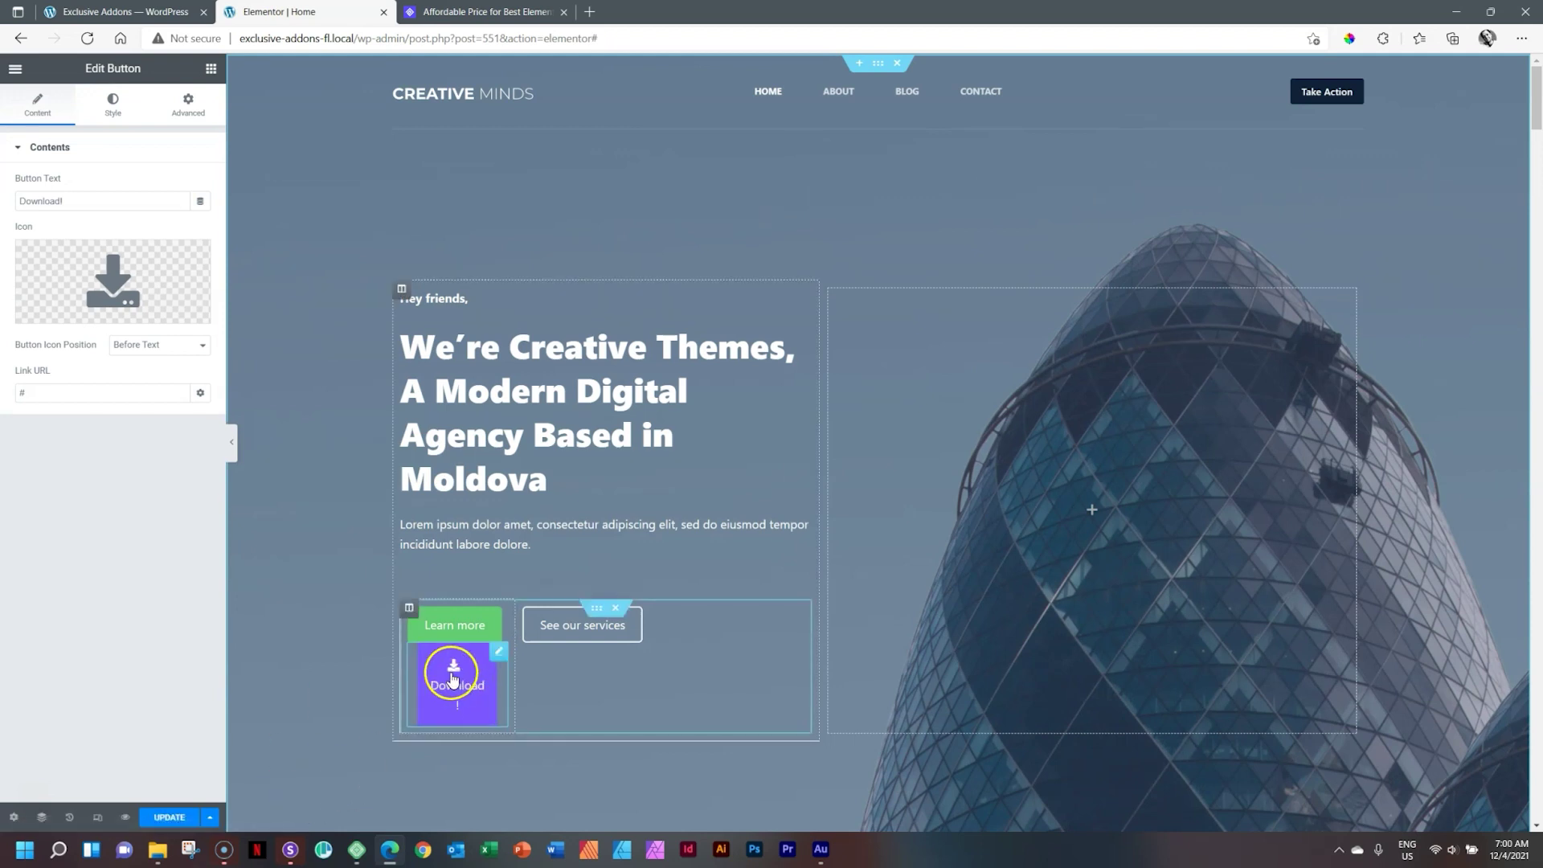
{"action": "left_click_drag", "start_coordinate": [447, 673], "coordinate": [1053, 315]}
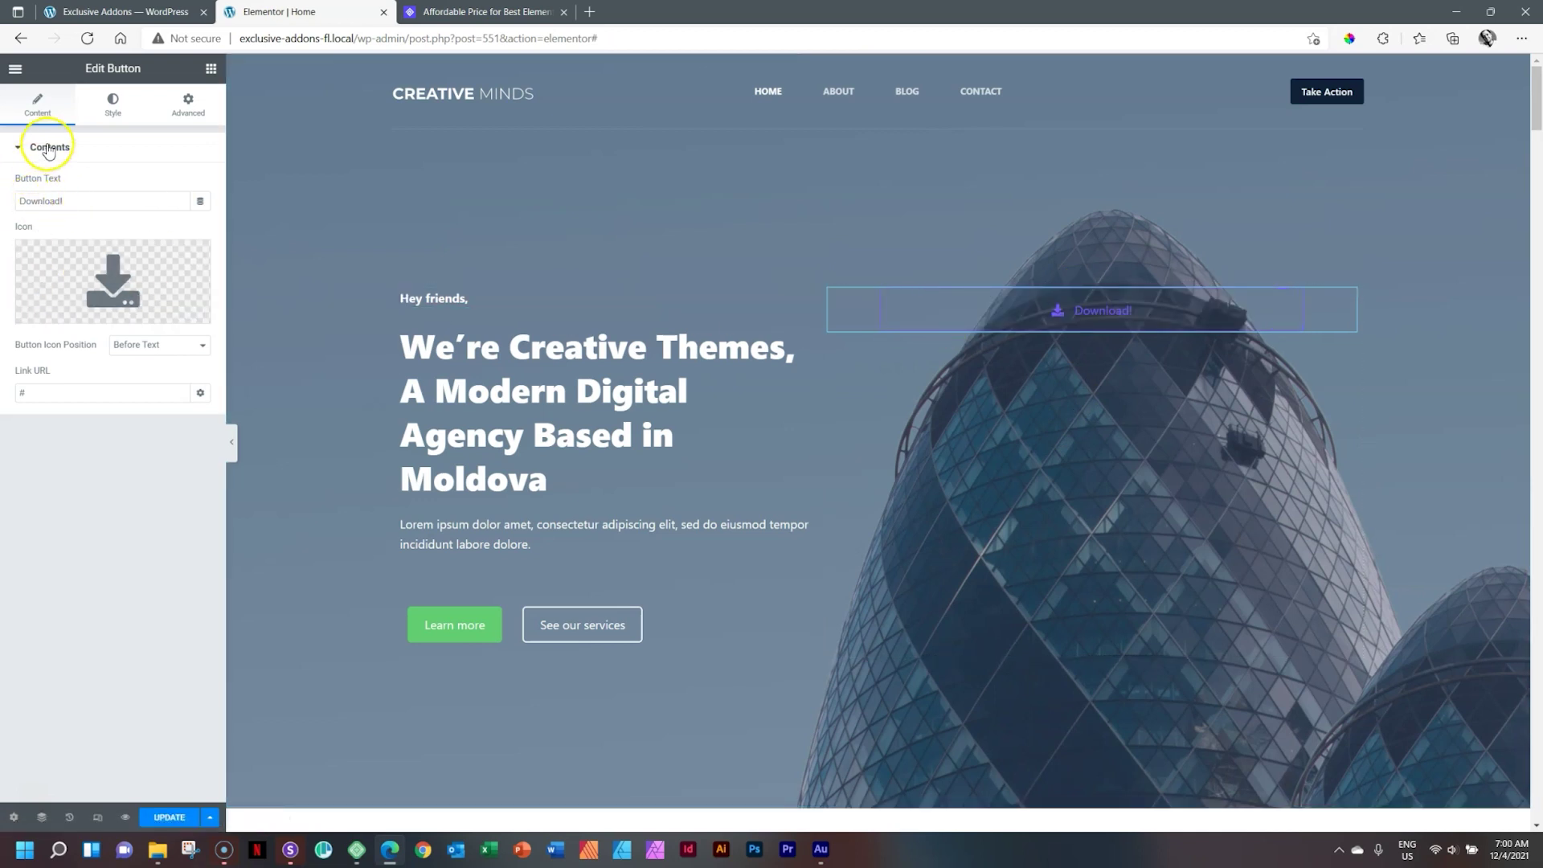
Try button effects 12, 11, 10 and 9 on the Download! button and finish with Effect 8
{"action": "left_click", "coordinate": [102, 112]}
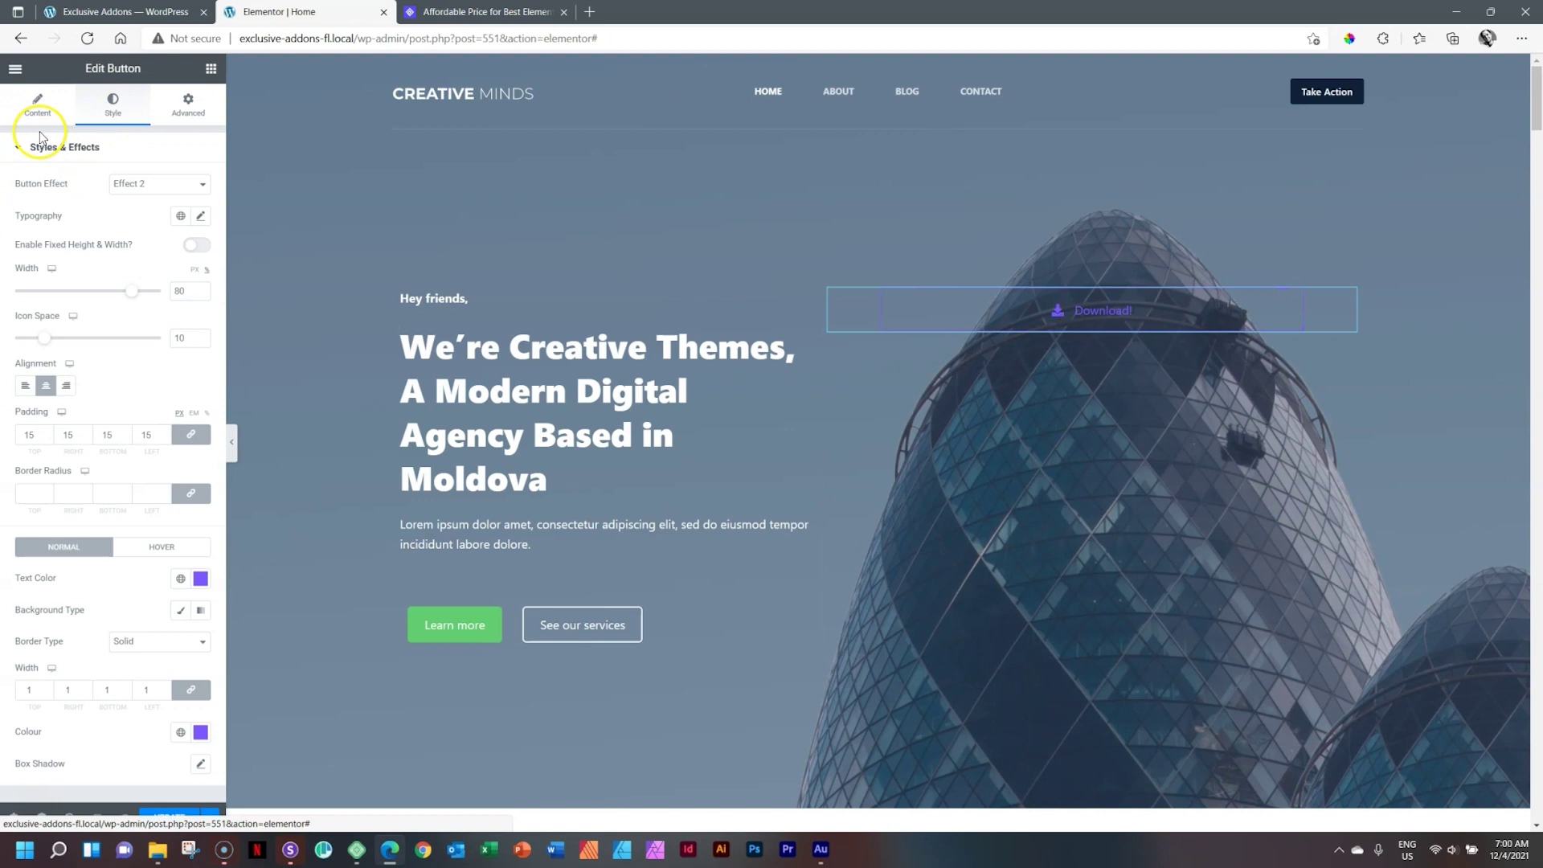
{"action": "left_click", "coordinate": [202, 187]}
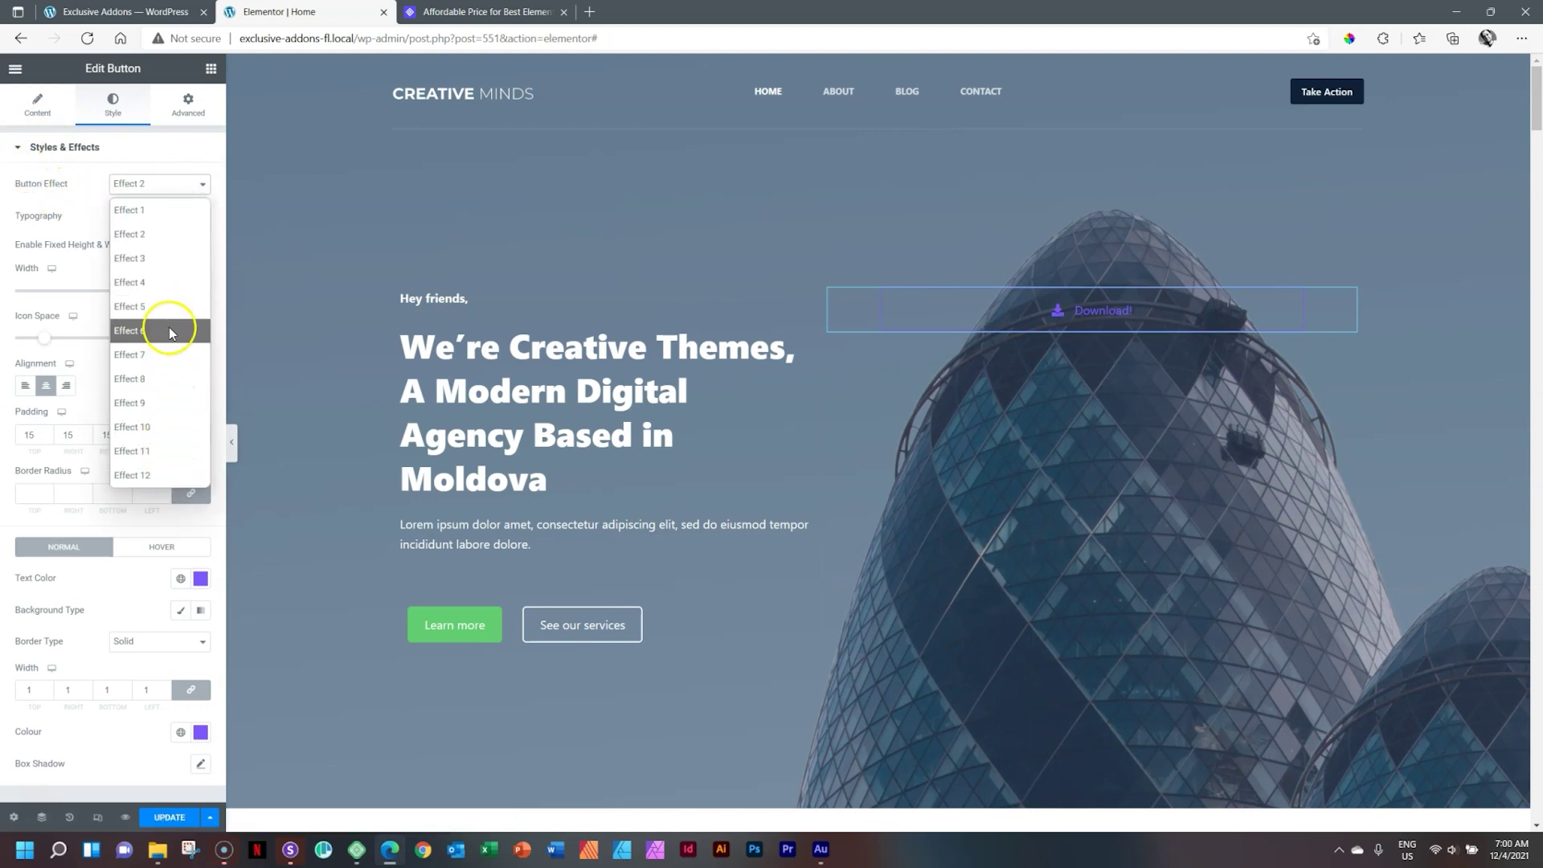
{"action": "left_click", "coordinate": [169, 475]}
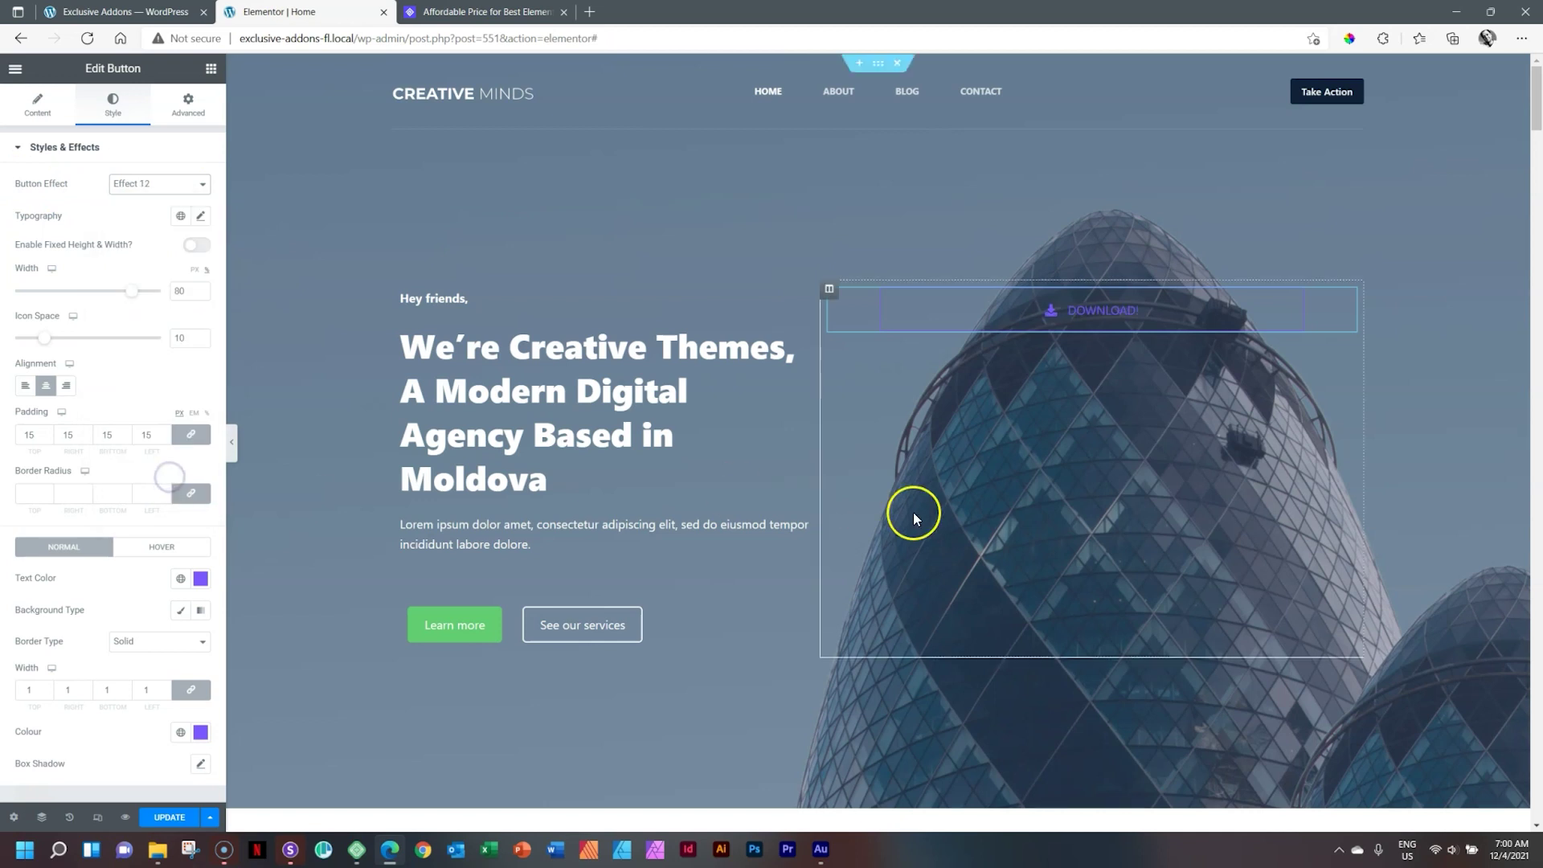
{"action": "left_click", "coordinate": [140, 186]}
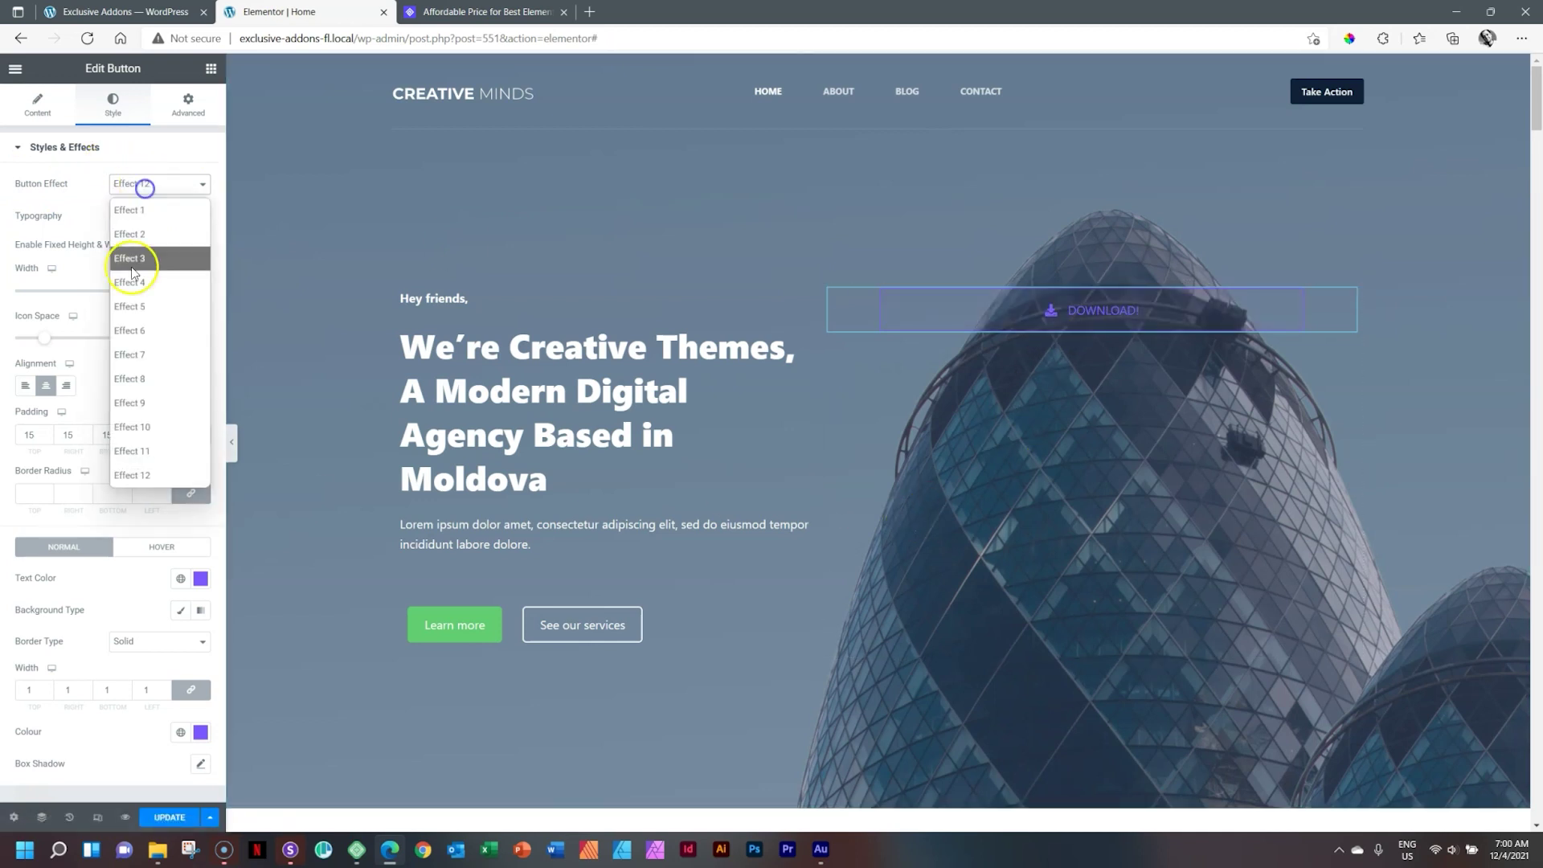
{"action": "left_click", "coordinate": [143, 441]}
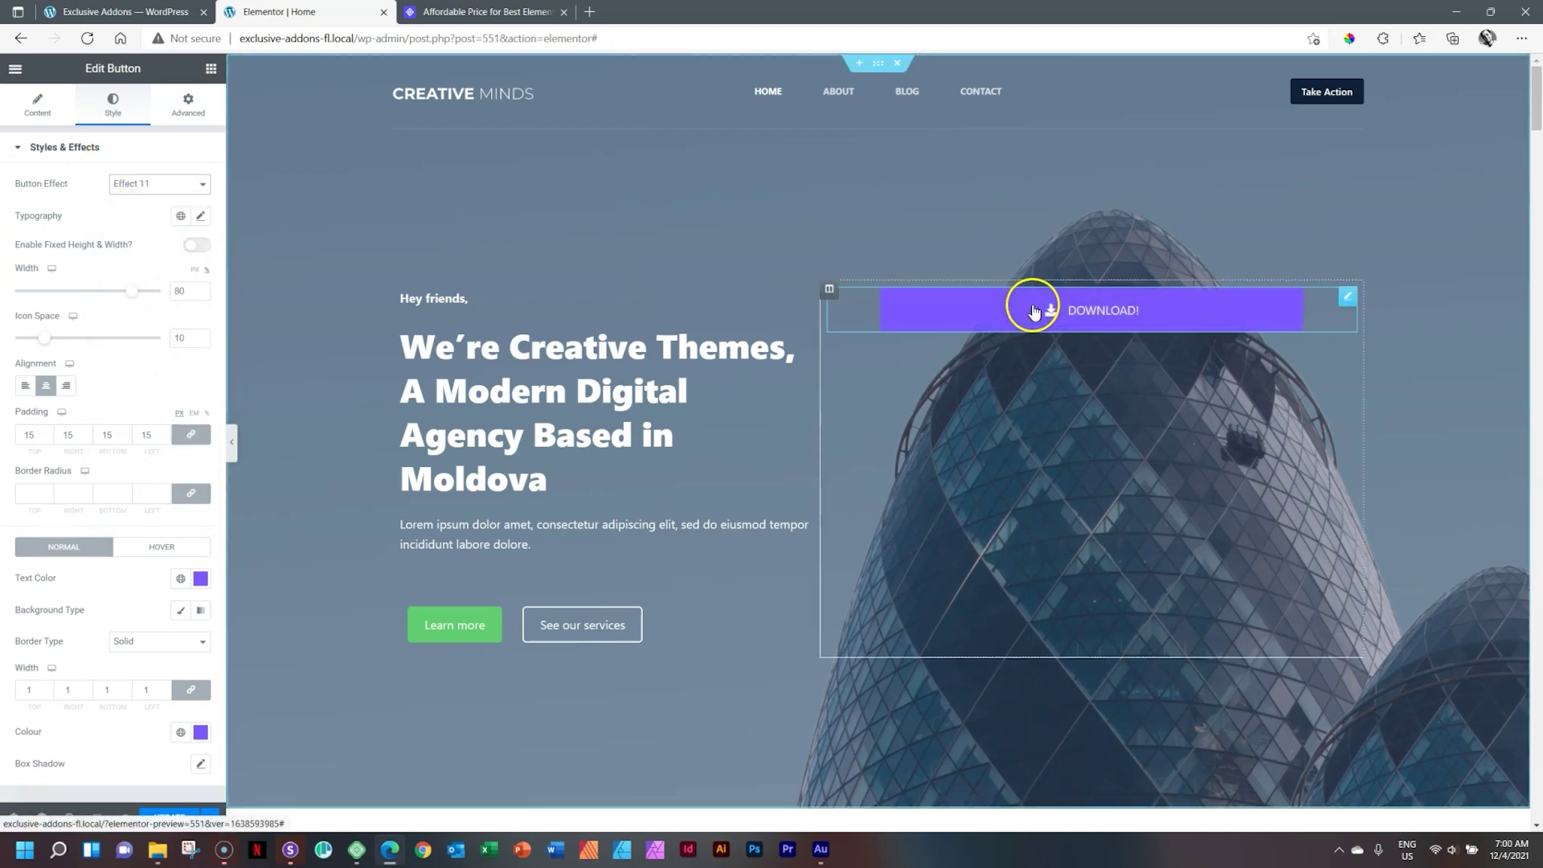
{"action": "left_click", "coordinate": [129, 184]}
{"action": "left_click", "coordinate": [131, 427]}
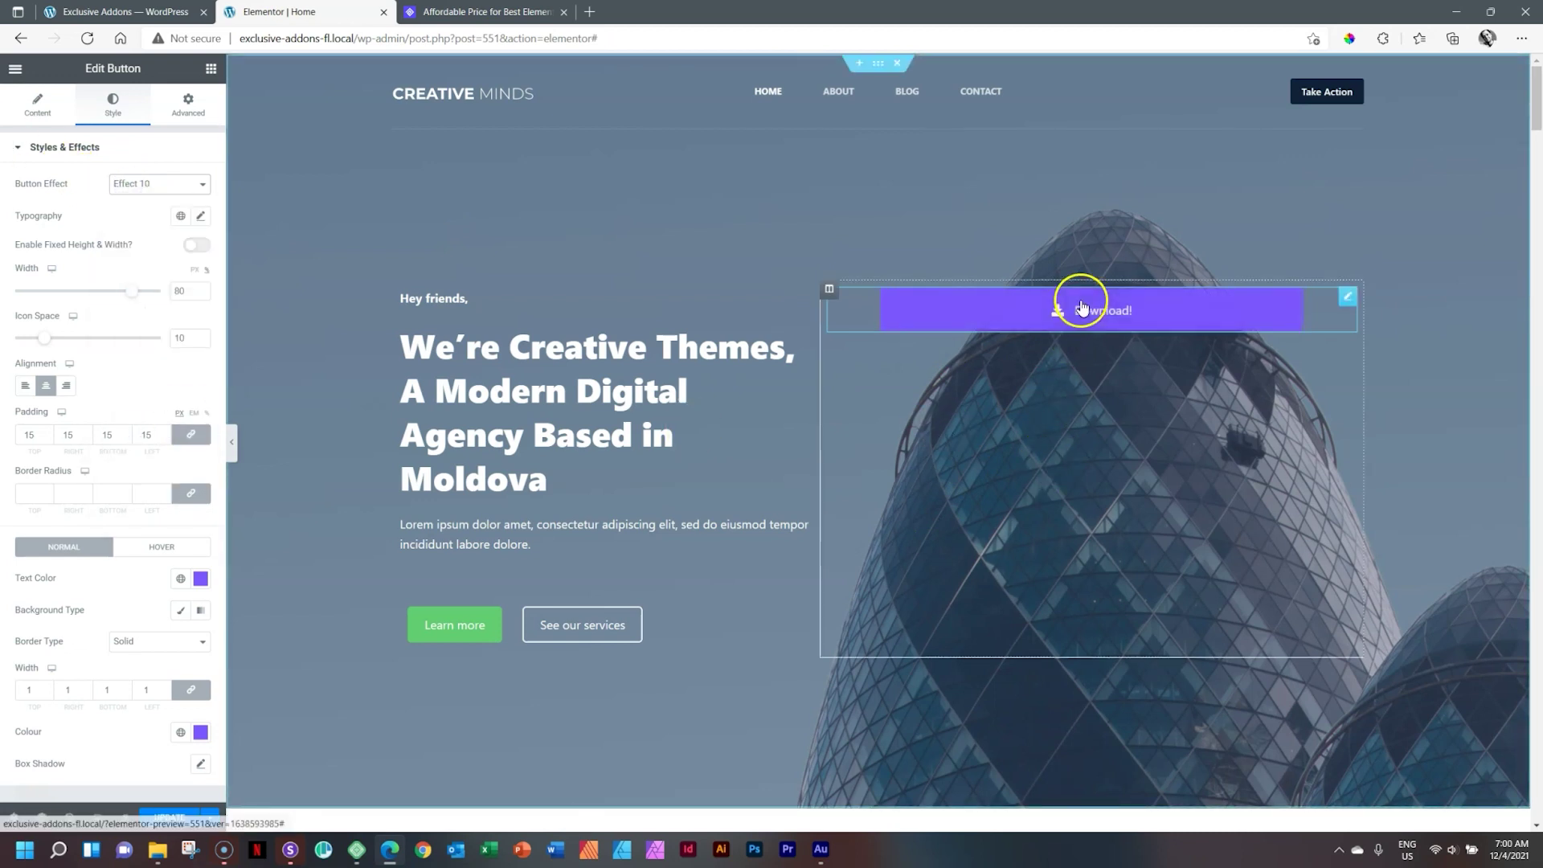
{"action": "left_click", "coordinate": [160, 183]}
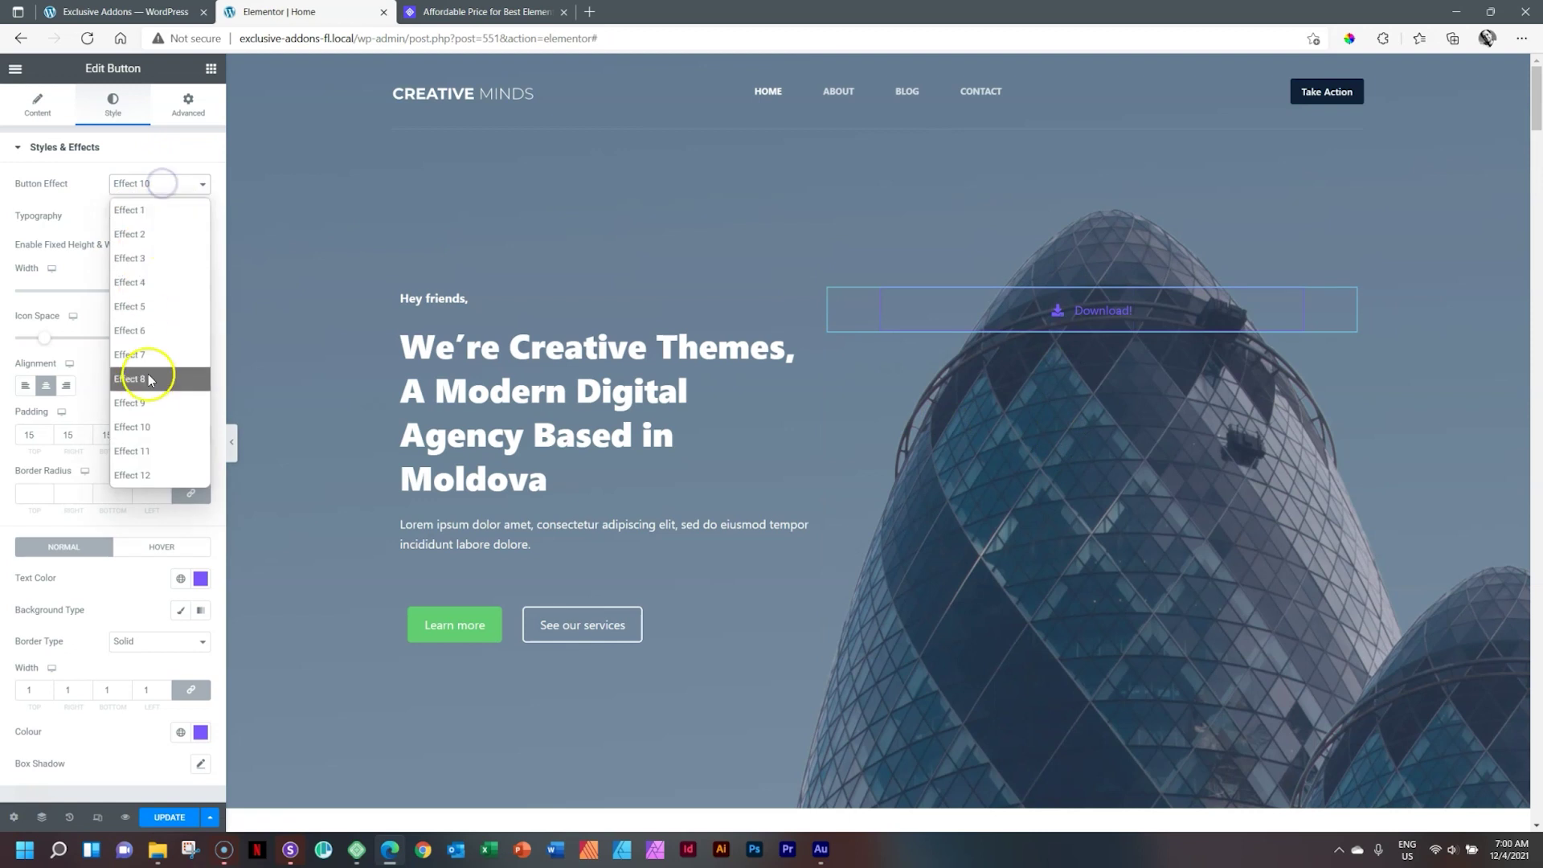
{"action": "left_click", "coordinate": [152, 399]}
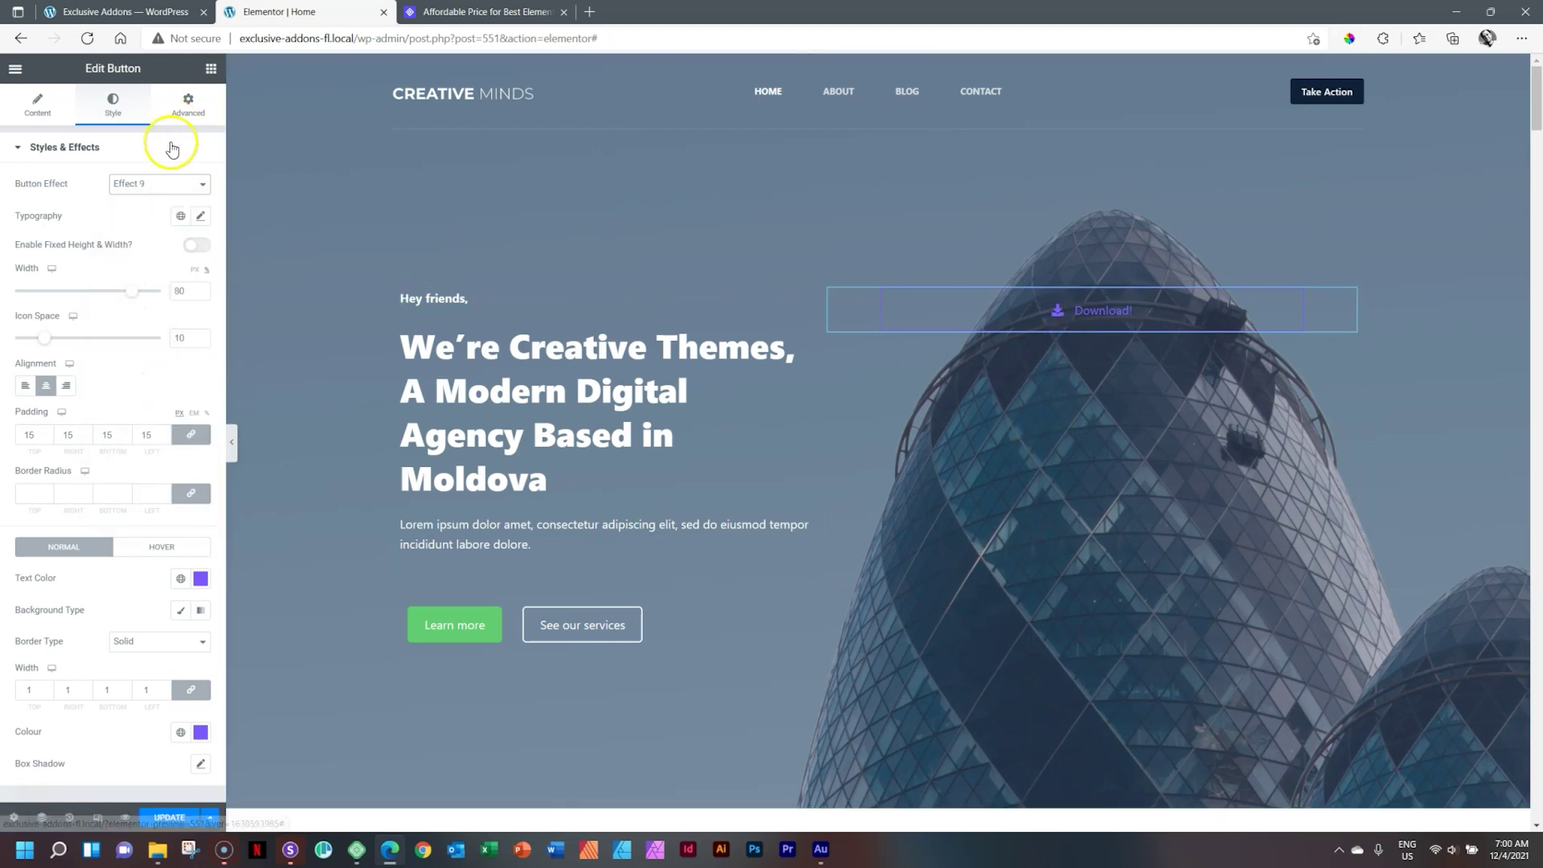
{"action": "left_click", "coordinate": [172, 183]}
{"action": "left_click", "coordinate": [147, 378]}
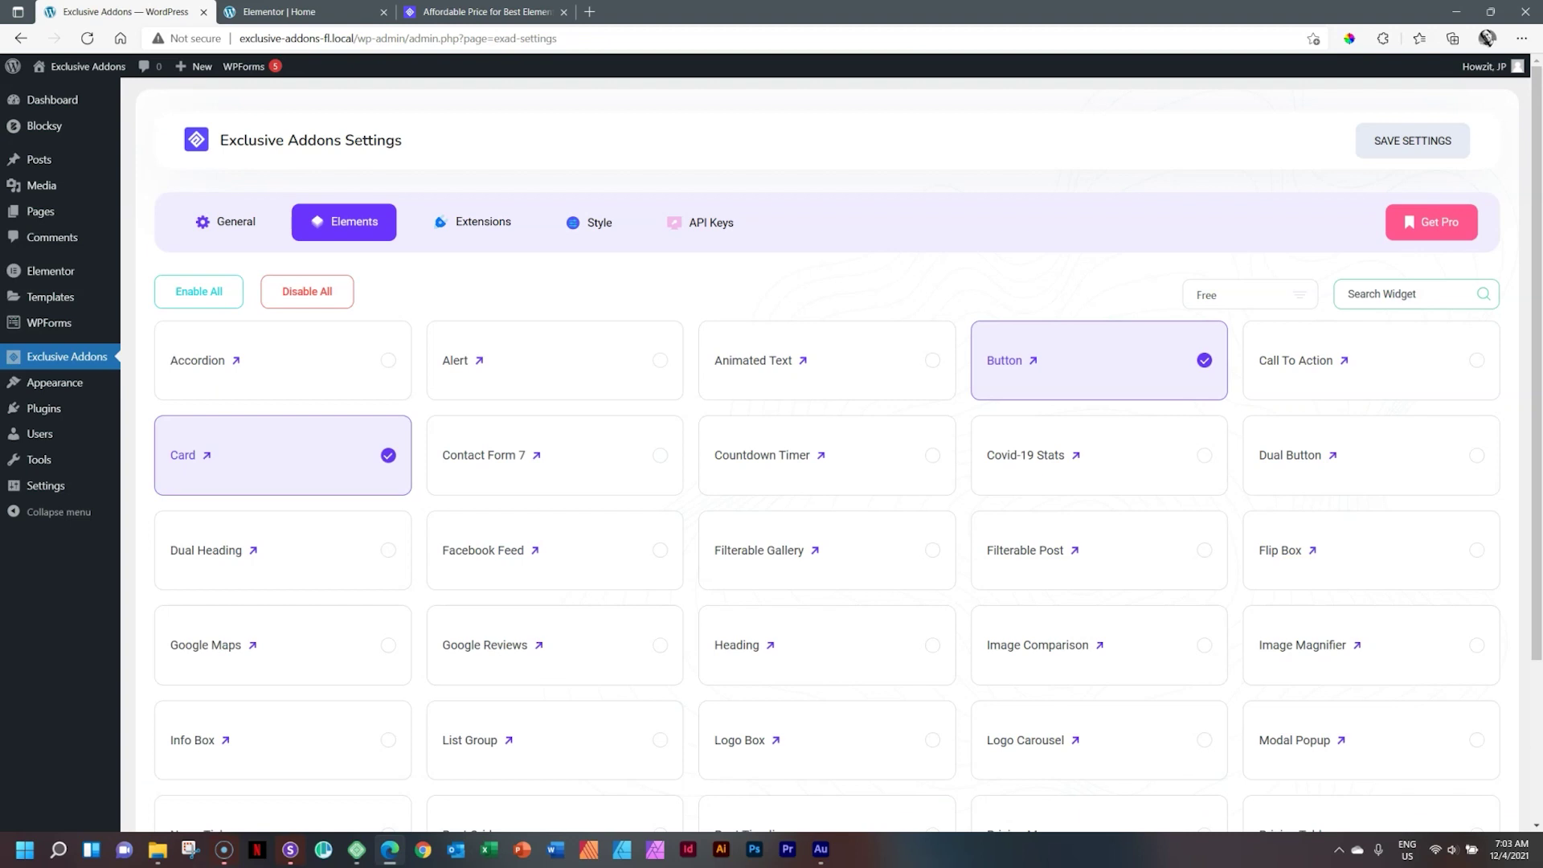
Enable the Glassmorphism Effect extension in the Exclusive Addons settings and save
{"action": "left_click", "coordinate": [461, 223]}
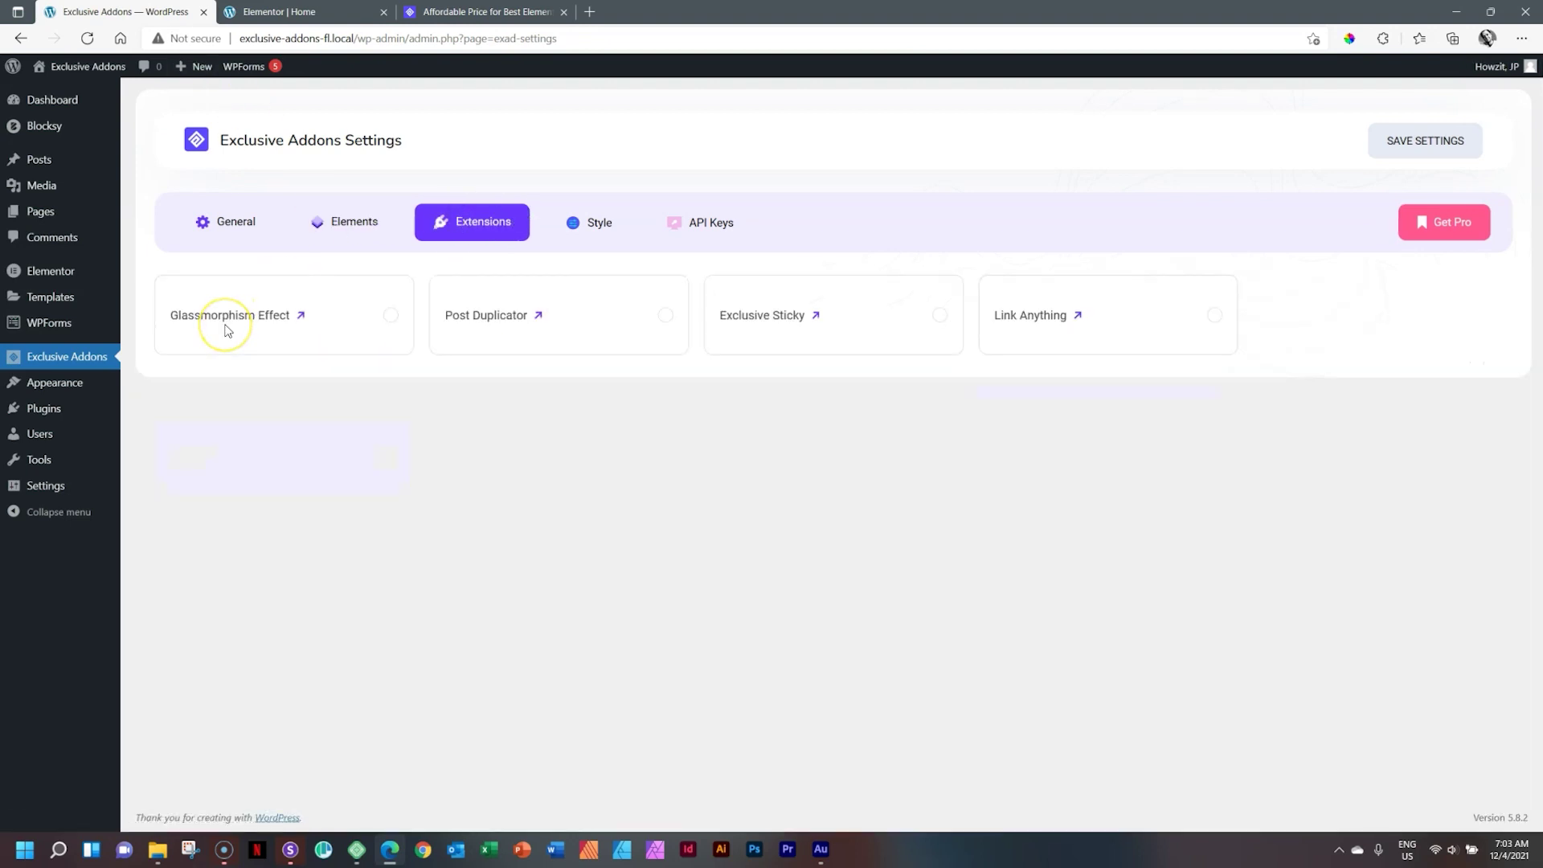
{"action": "left_click", "coordinate": [390, 316]}
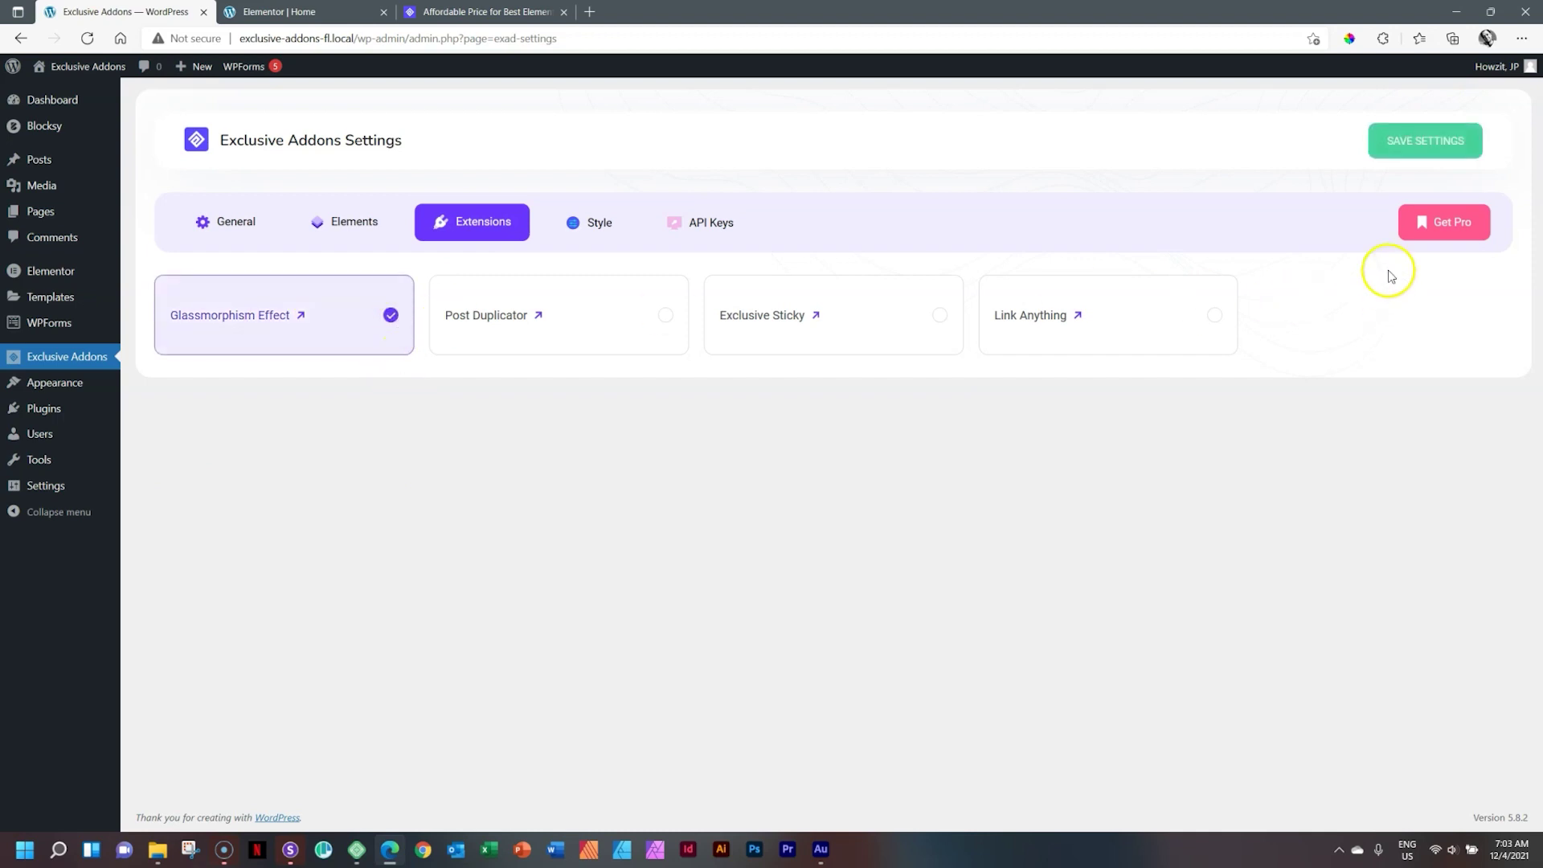
{"action": "left_click", "coordinate": [1399, 149]}
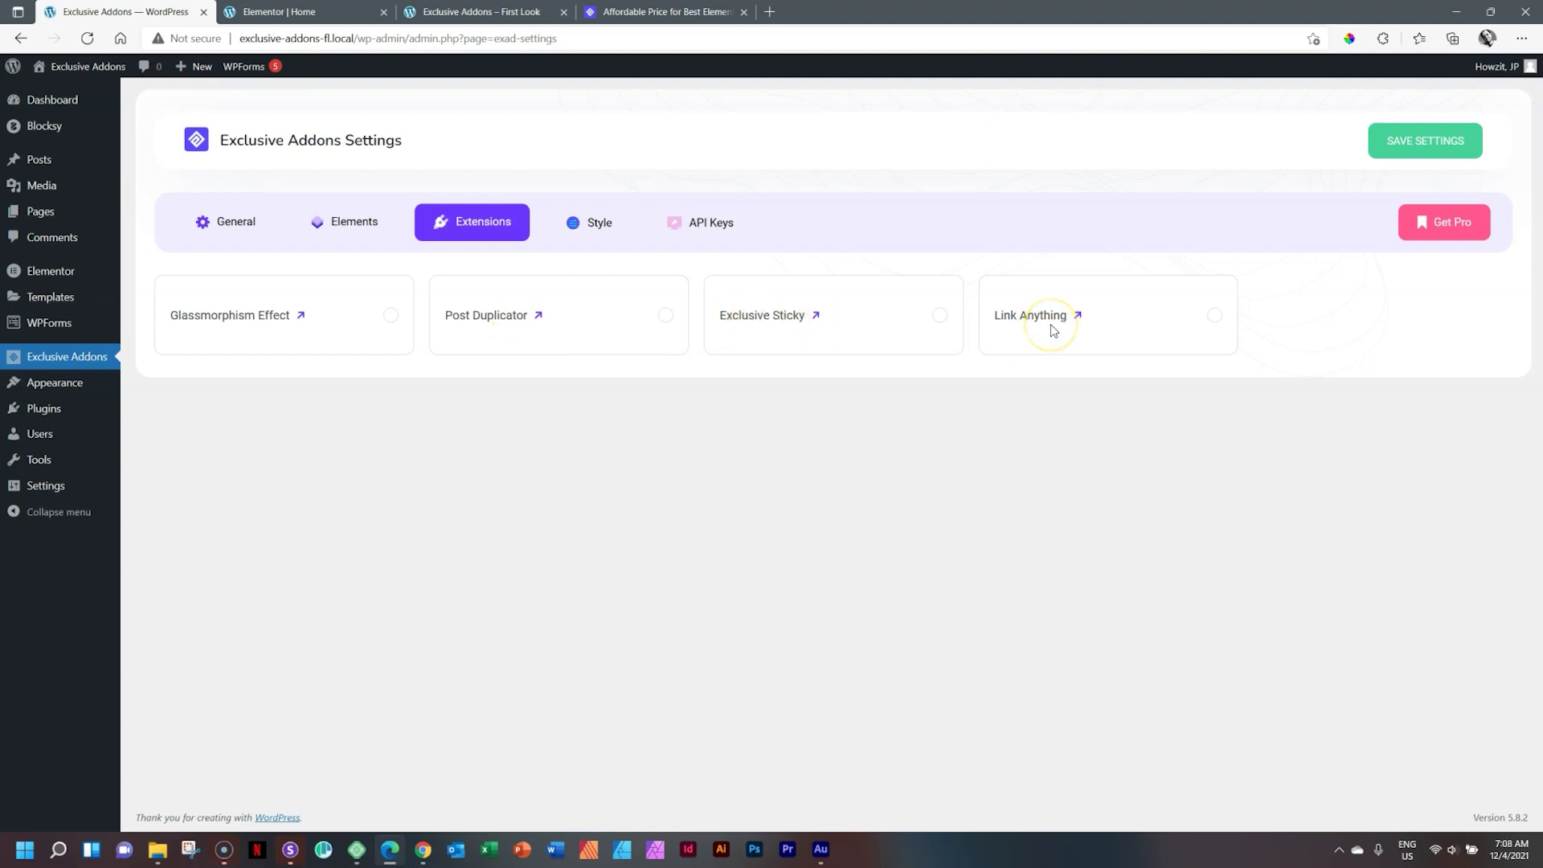
Examine the Style, API Keys and General settings of Exclusive Addons and open its Pro offer
{"action": "left_click", "coordinate": [592, 227]}
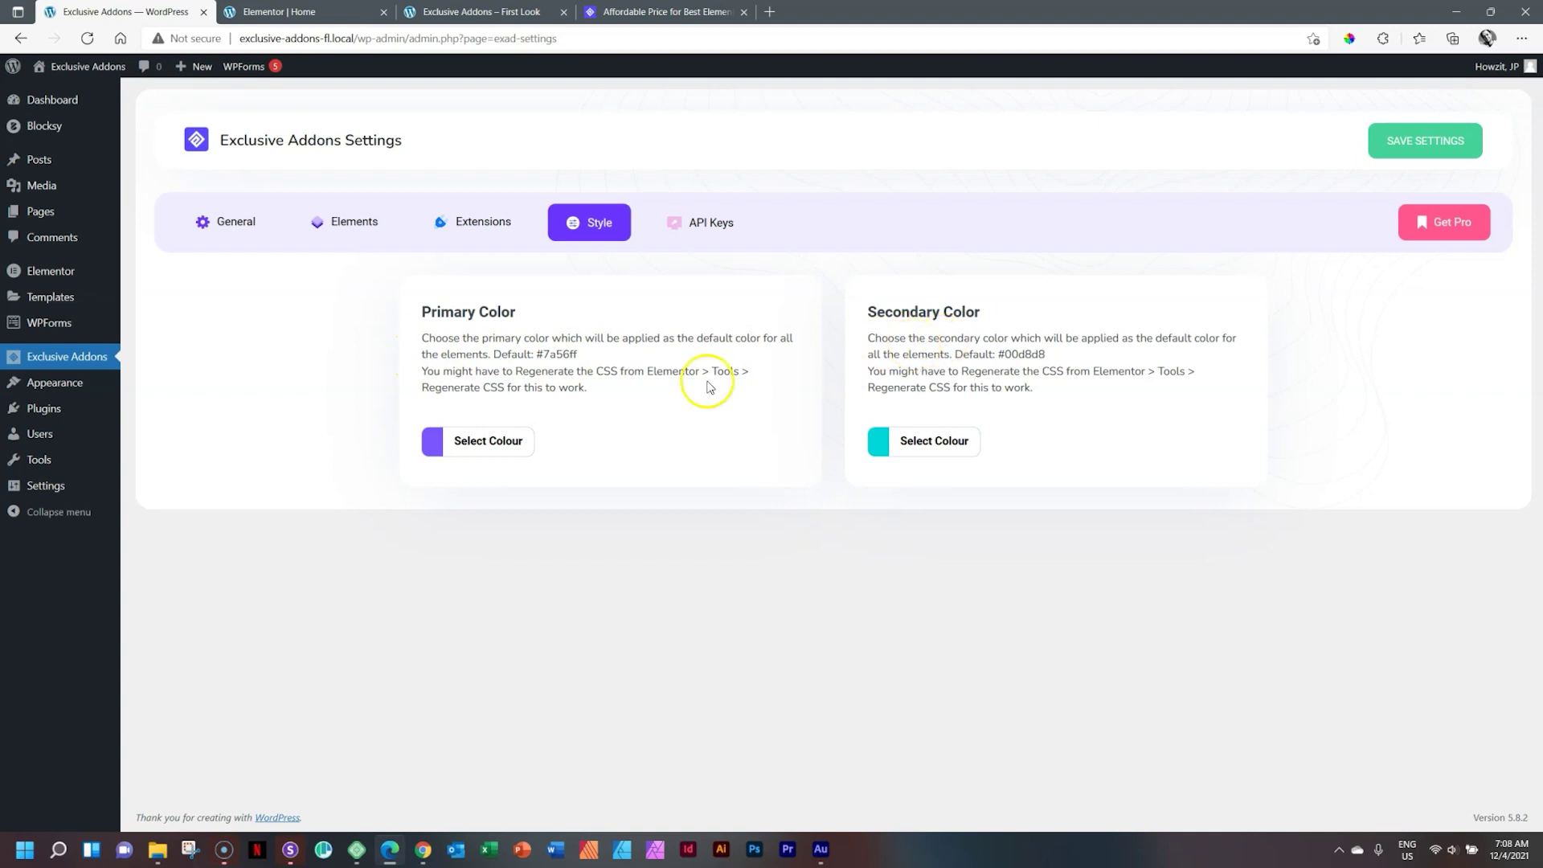
{"action": "left_click", "coordinate": [704, 229]}
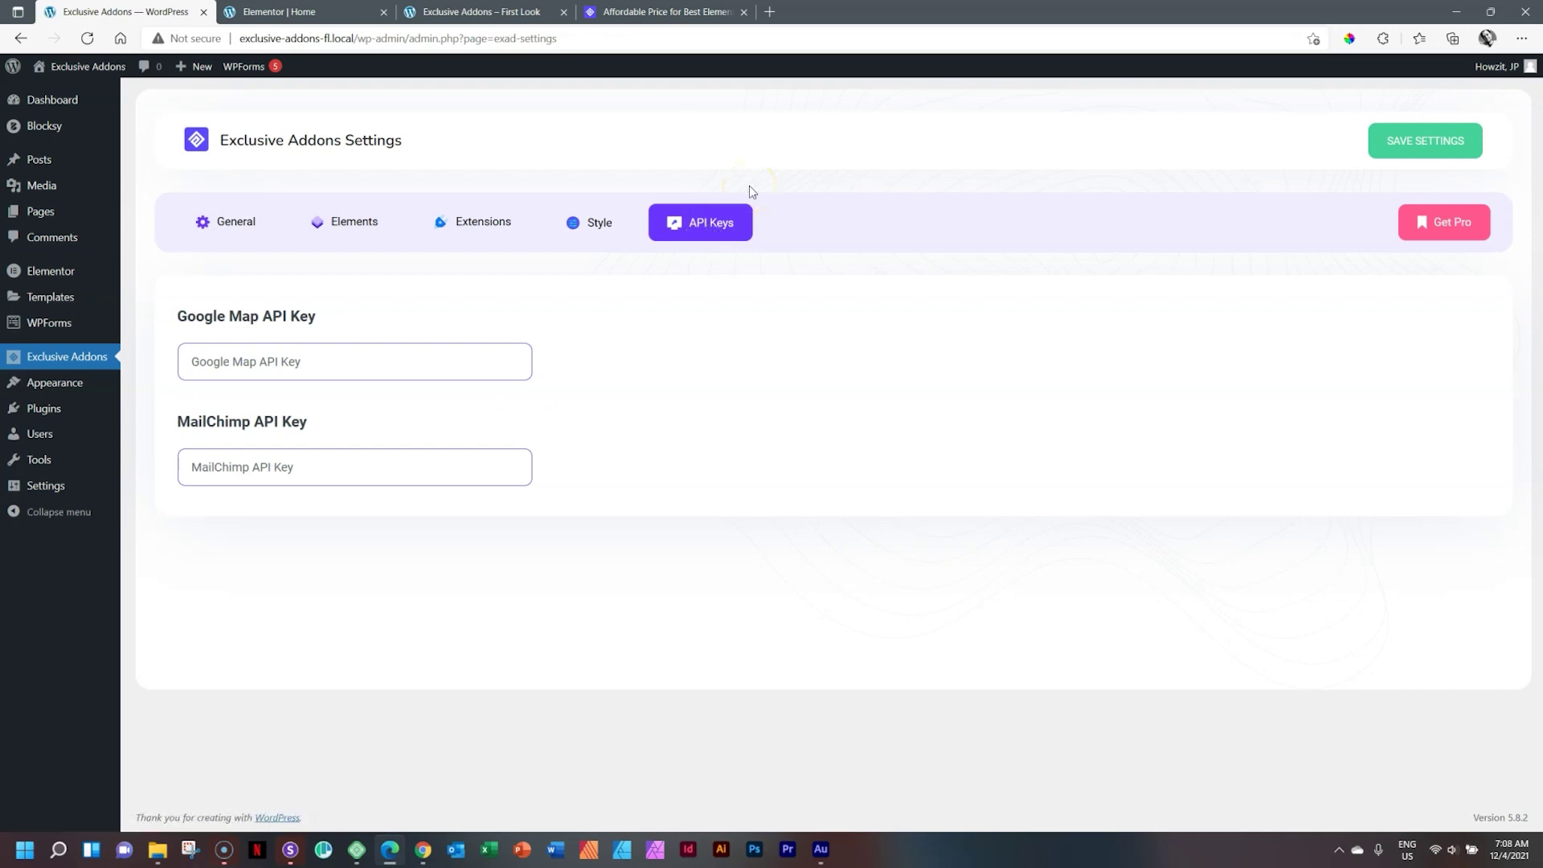
{"action": "left_click", "coordinate": [228, 230]}
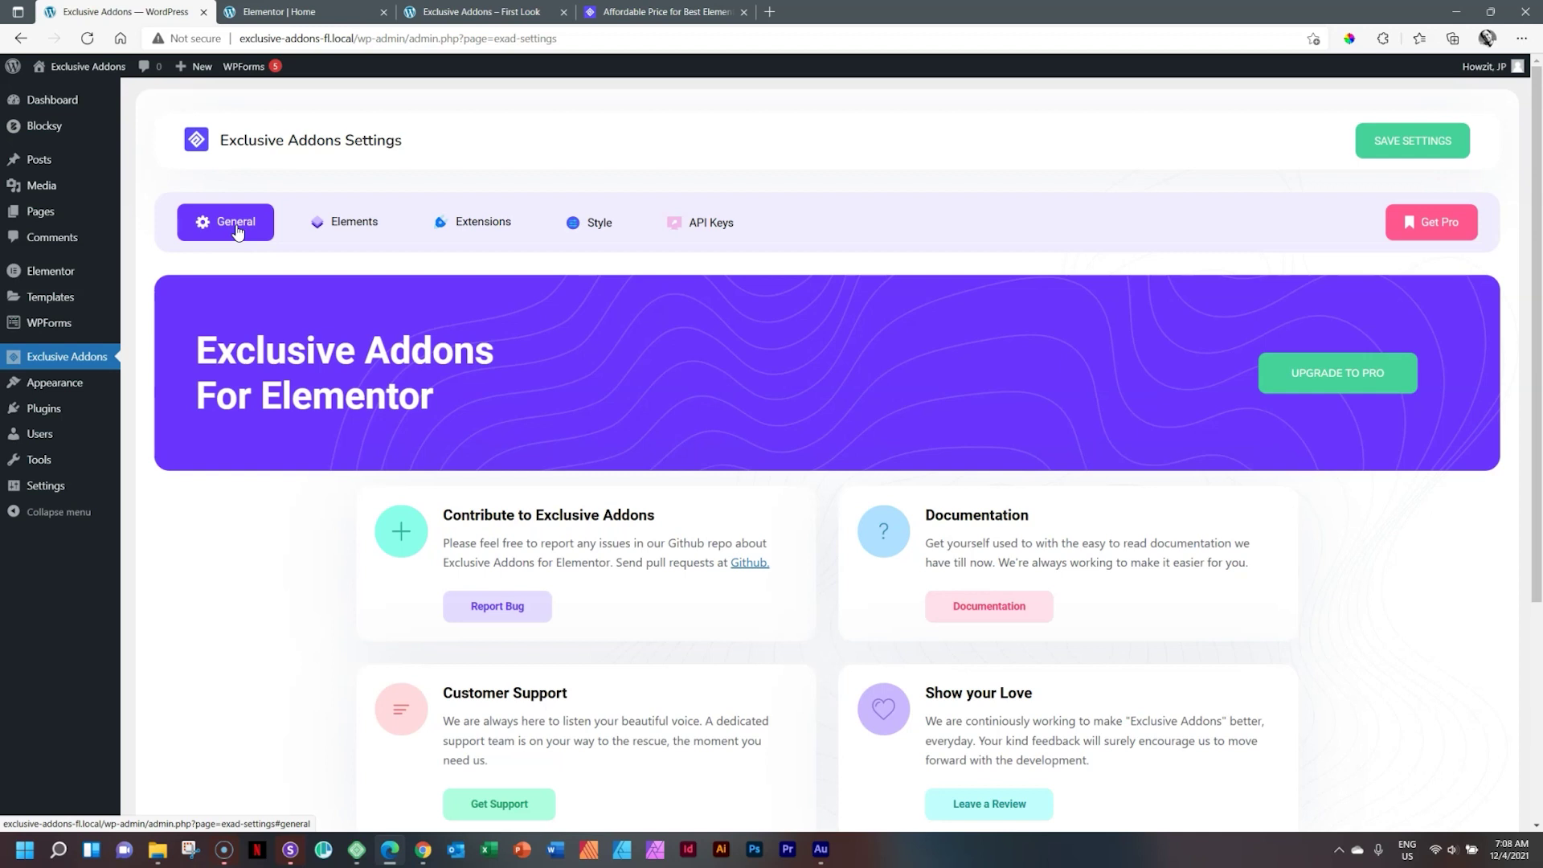
{"action": "left_click", "coordinate": [1439, 222]}
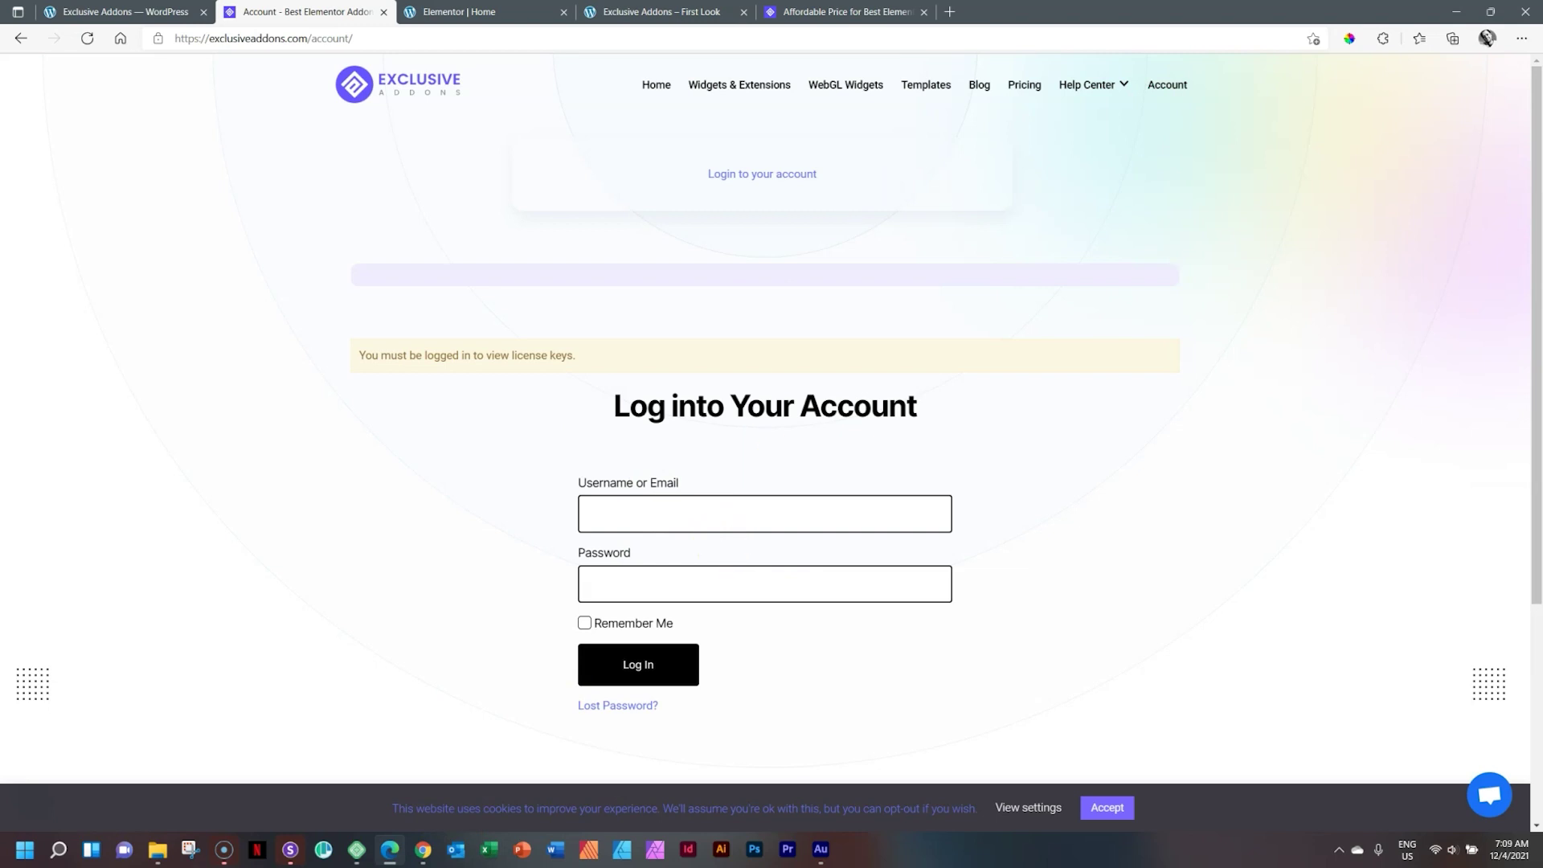
Upload exclusive-addons-elementor-pro-1.4.2.zip from Downloads to the WordPress site as a new plugin and install it
{"action": "left_click", "coordinate": [144, 15]}
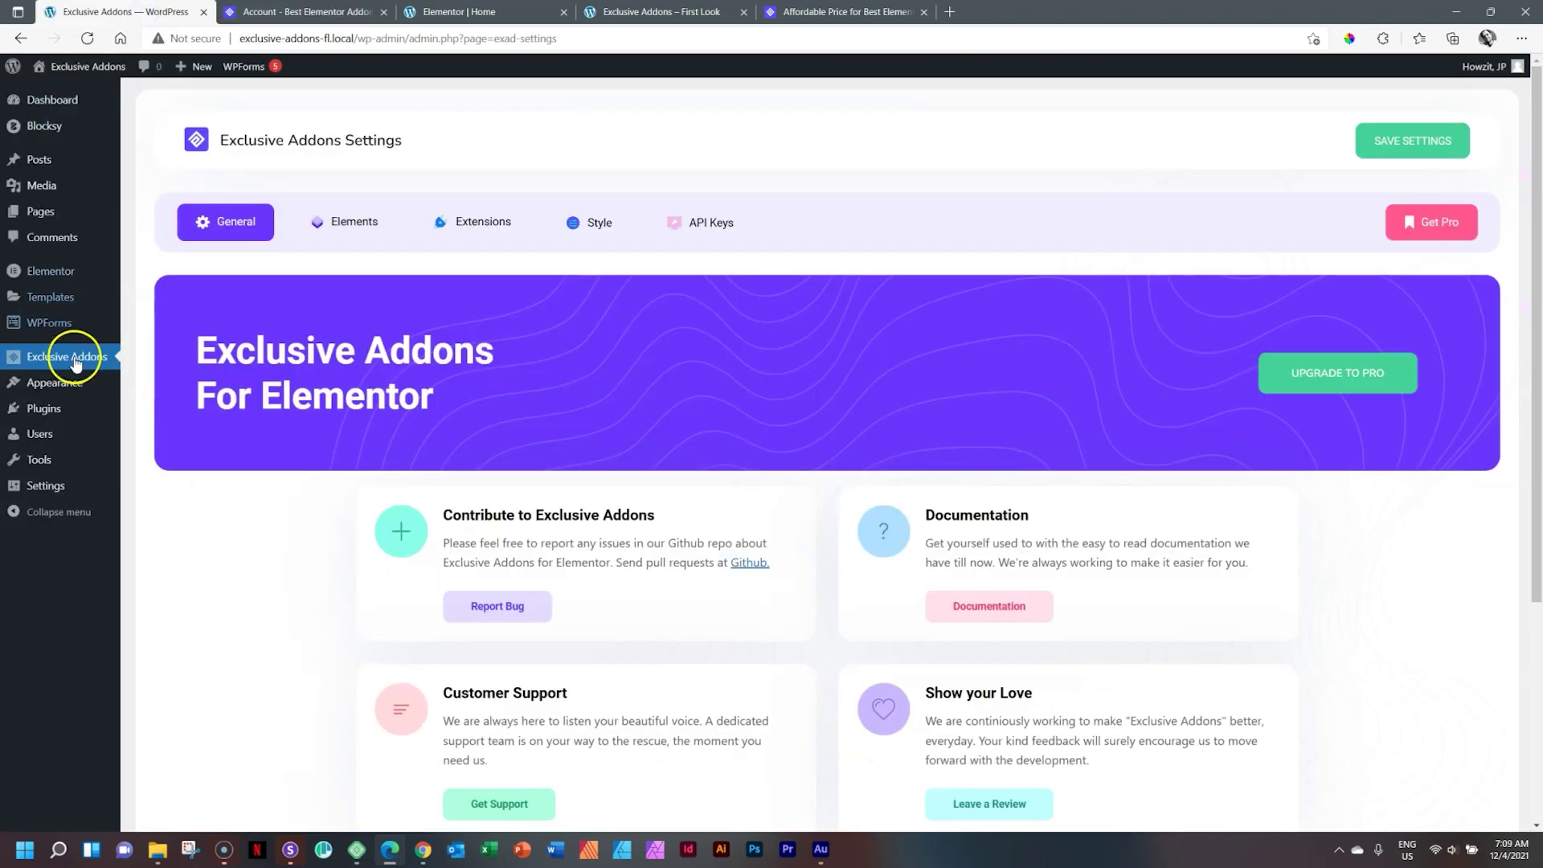
{"action": "mouse_move", "coordinate": [60, 406]}
{"action": "left_click", "coordinate": [155, 439]}
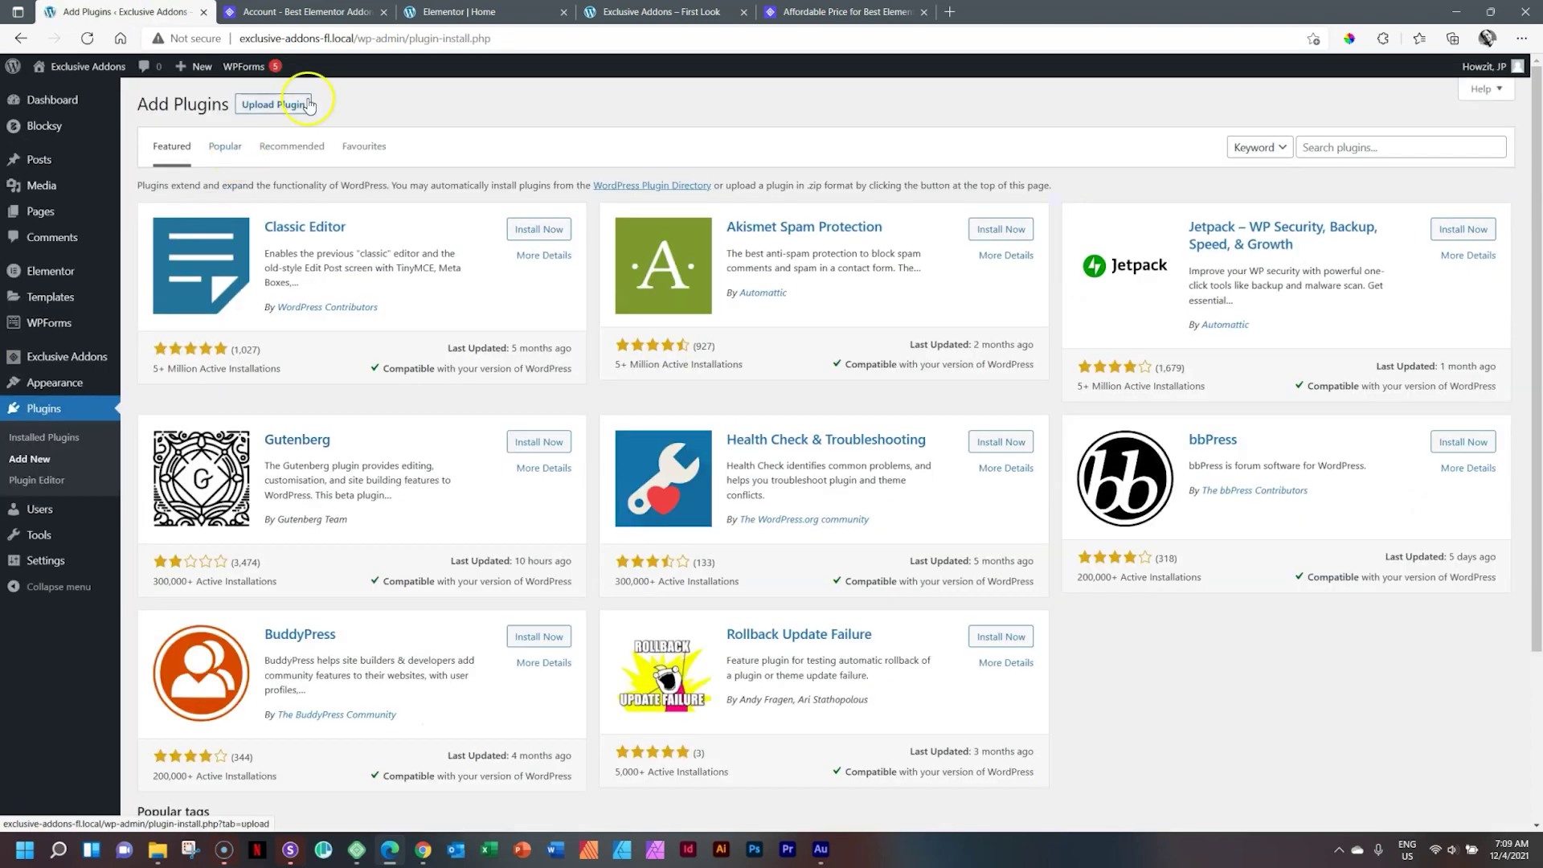
{"action": "left_click", "coordinate": [308, 105]}
{"action": "left_click", "coordinate": [726, 241]}
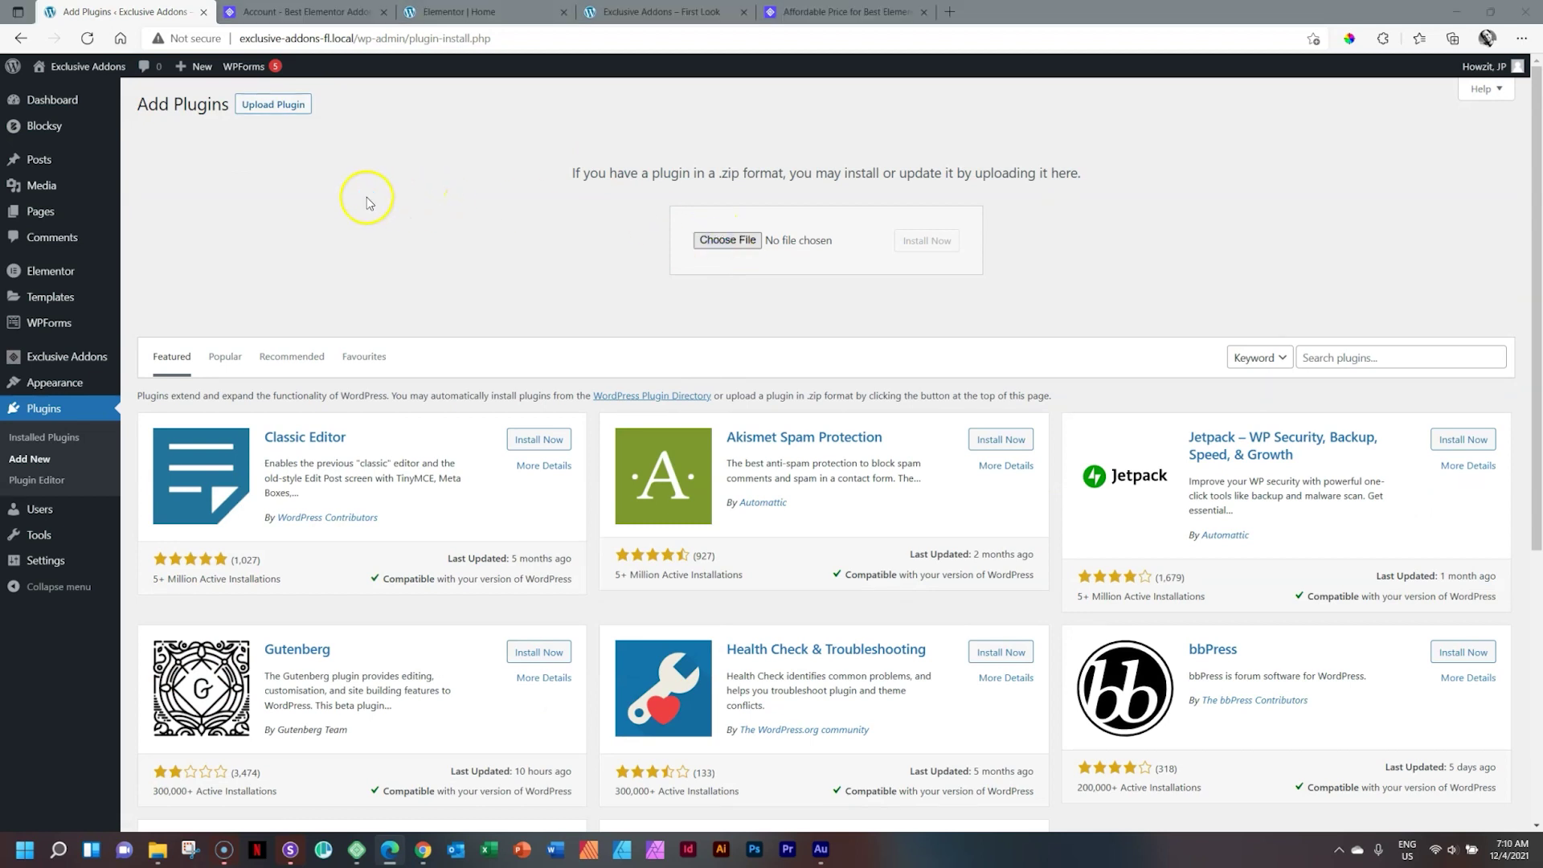
{"action": "left_click", "coordinate": [169, 143]}
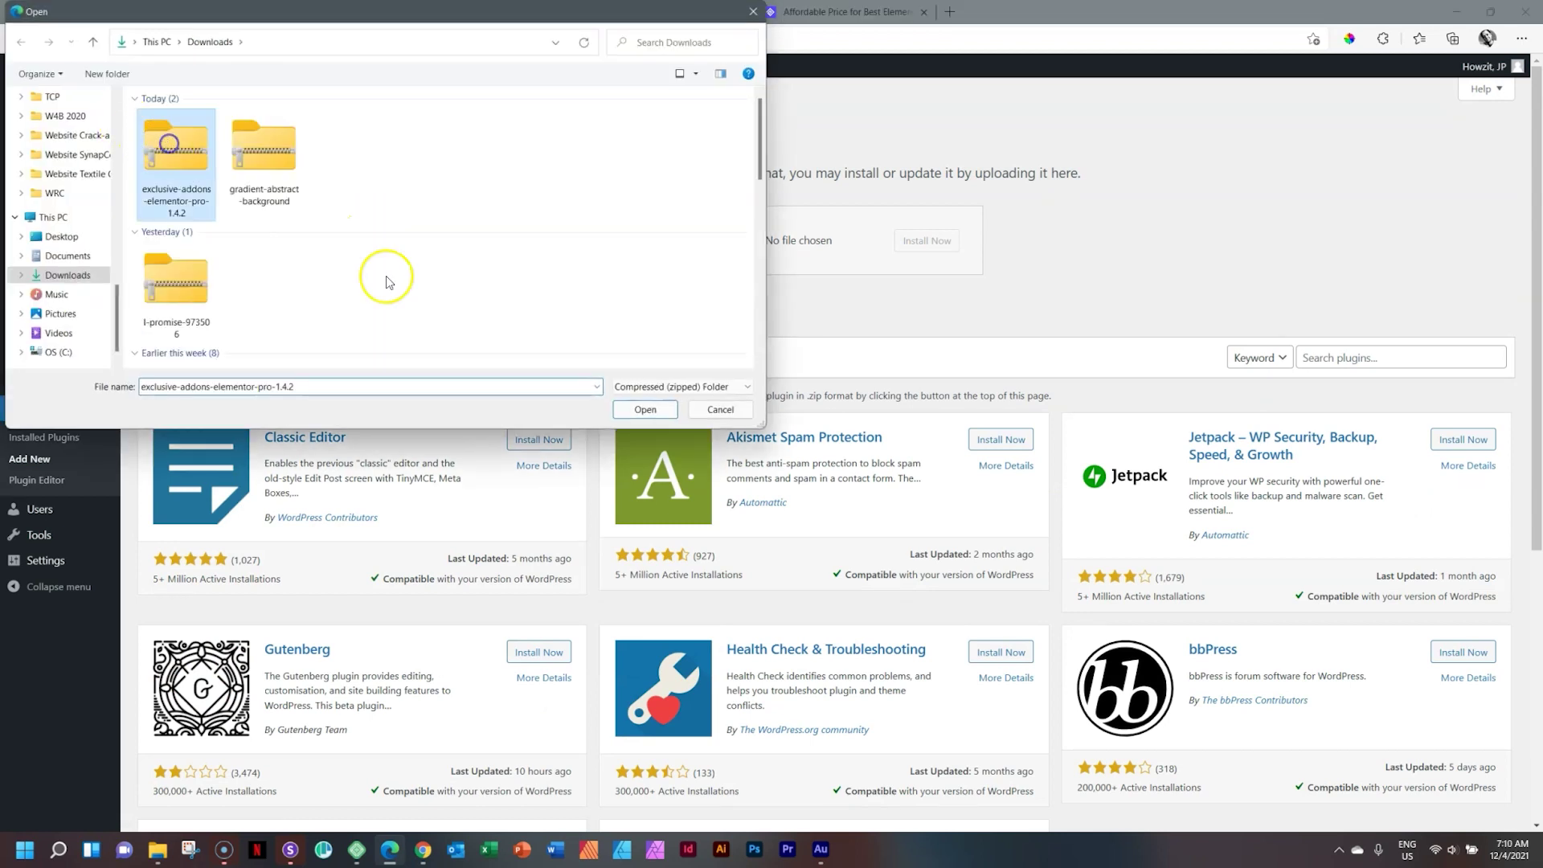
{"action": "left_click", "coordinate": [645, 409]}
{"action": "left_click", "coordinate": [927, 241]}
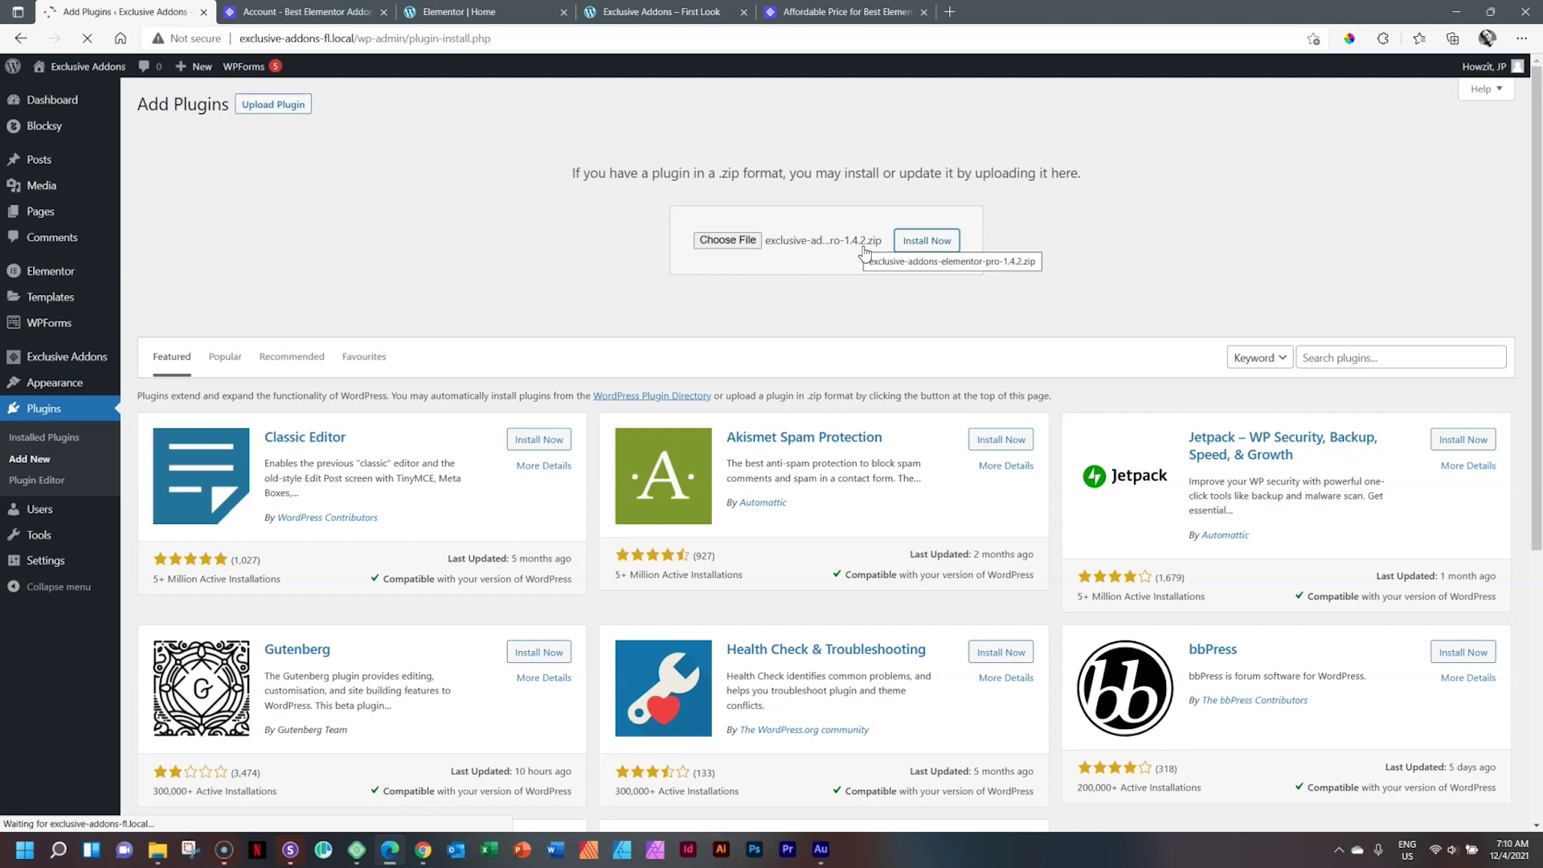
Examine the Image Hover demos among the WebGL widgets on the Exclusive Addons website
{"action": "left_click", "coordinate": [308, 11]}
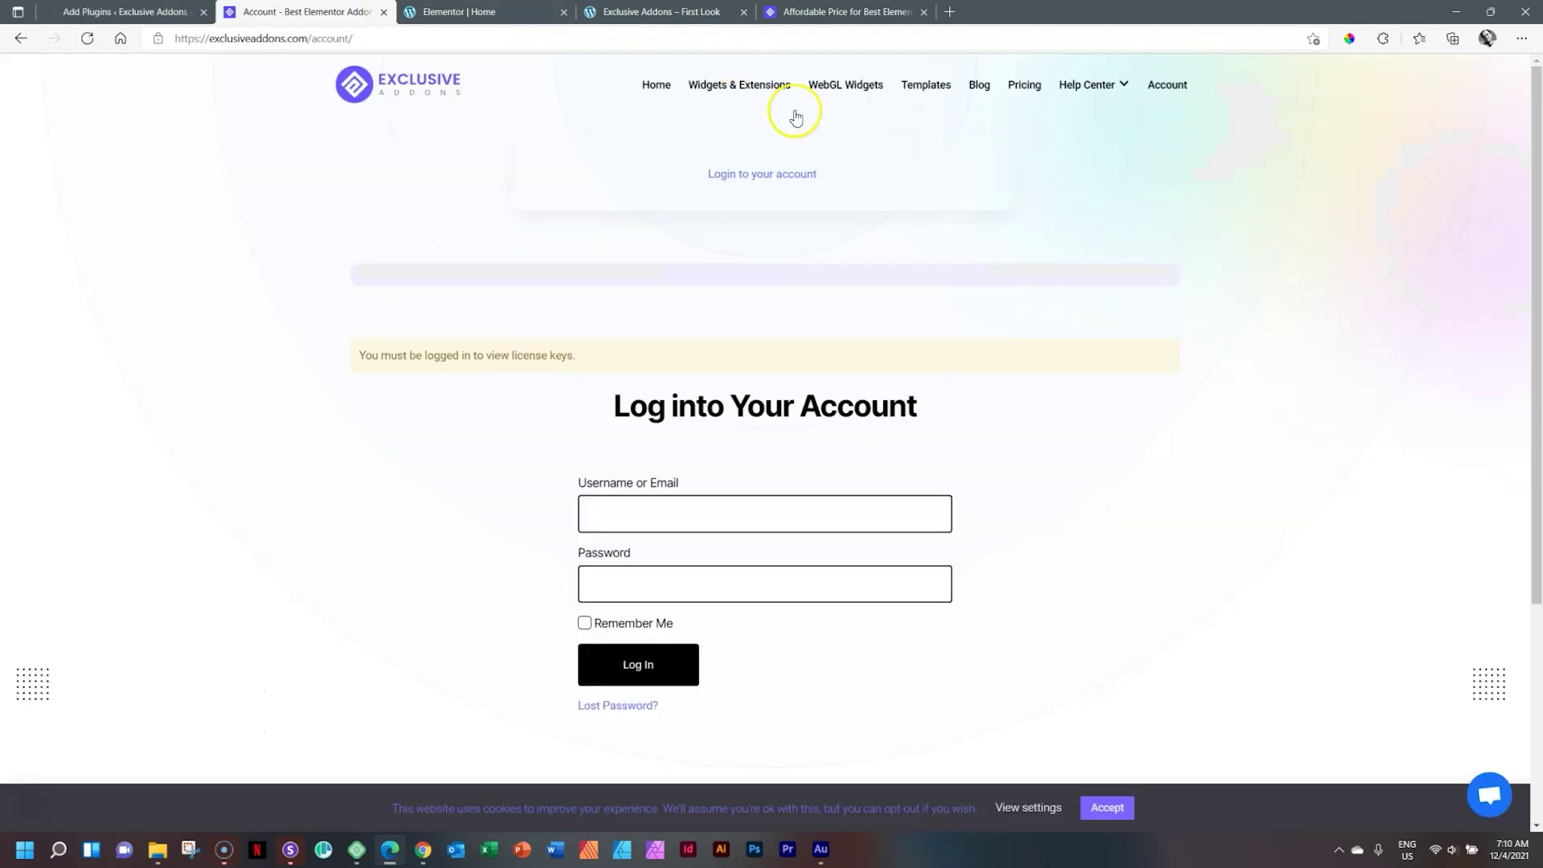
{"action": "left_click", "coordinate": [848, 88]}
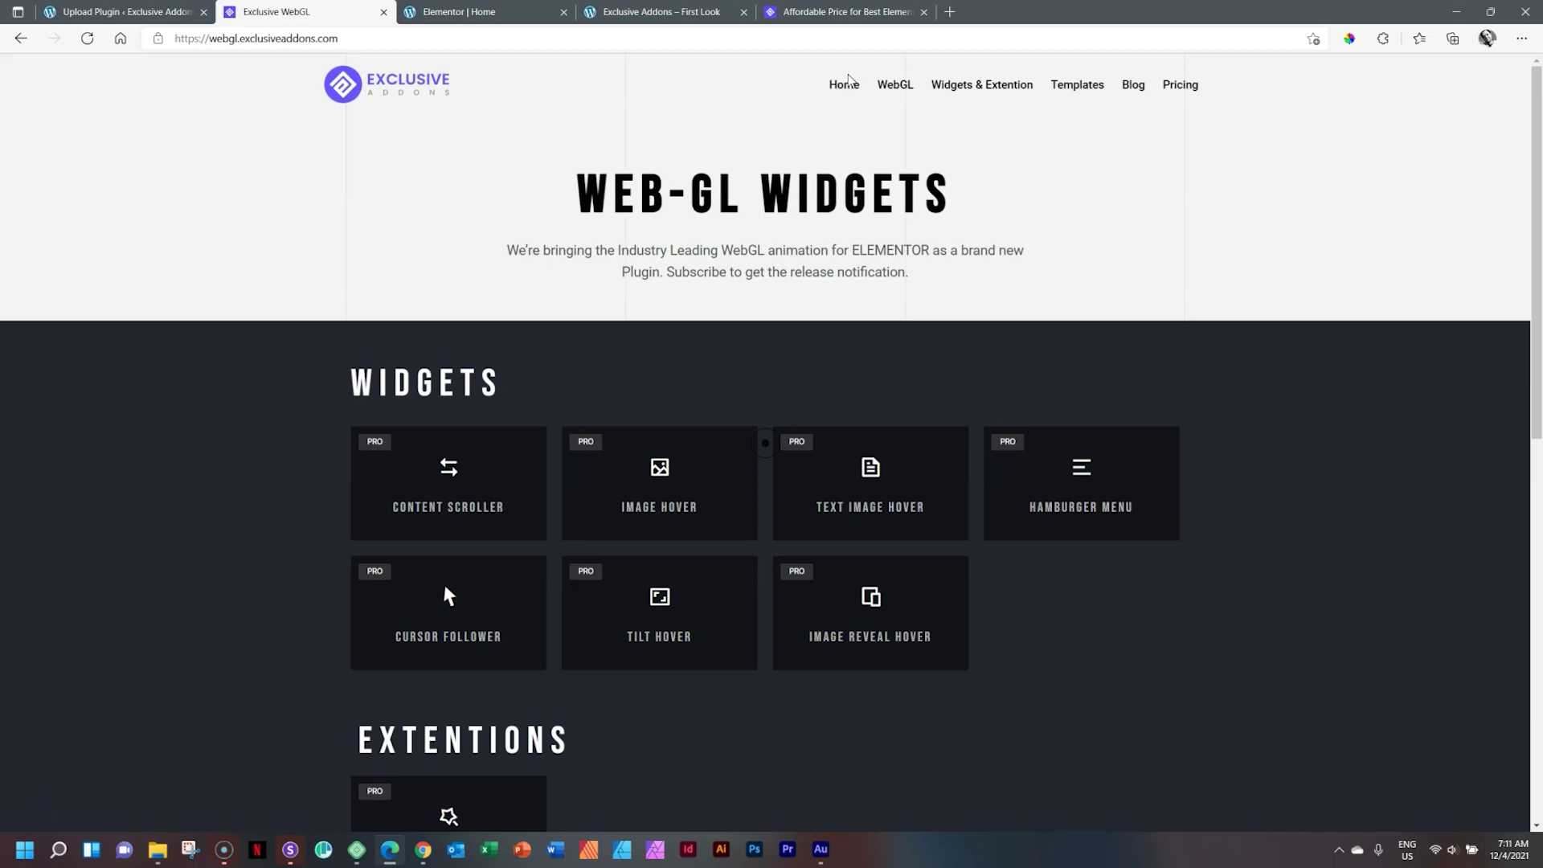
{"action": "left_click", "coordinate": [666, 470]}
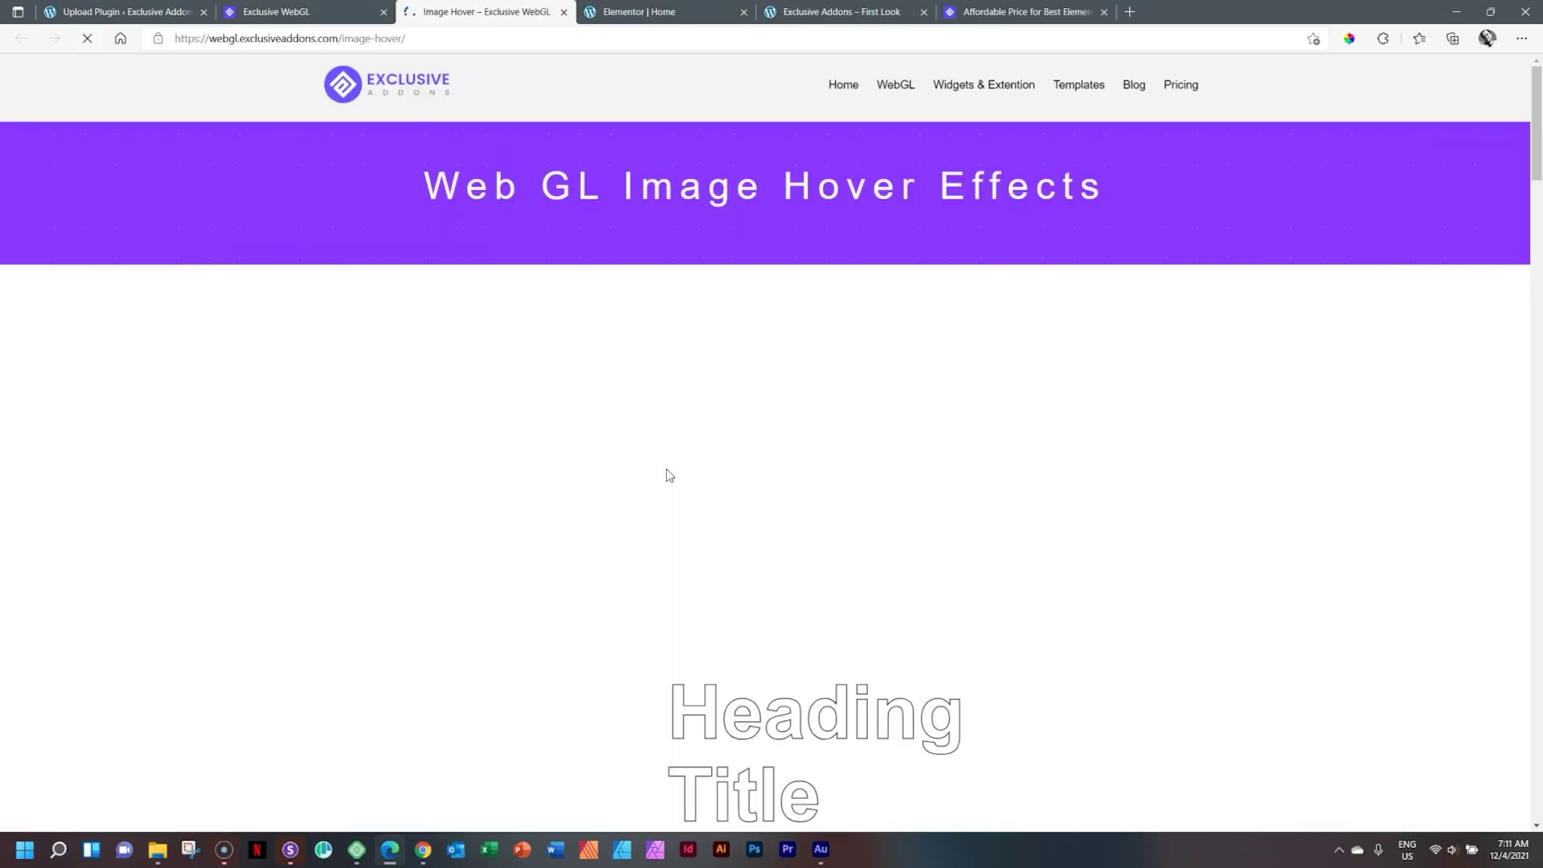
{"action": "mouse_move", "coordinate": [1536, 120]}
{"action": "left_mouse_down"}
{"action": "mouse_move", "coordinate": [1537, 172]}
{"action": "mouse_move", "coordinate": [1536, 145]}
{"action": "left_mouse_up"}
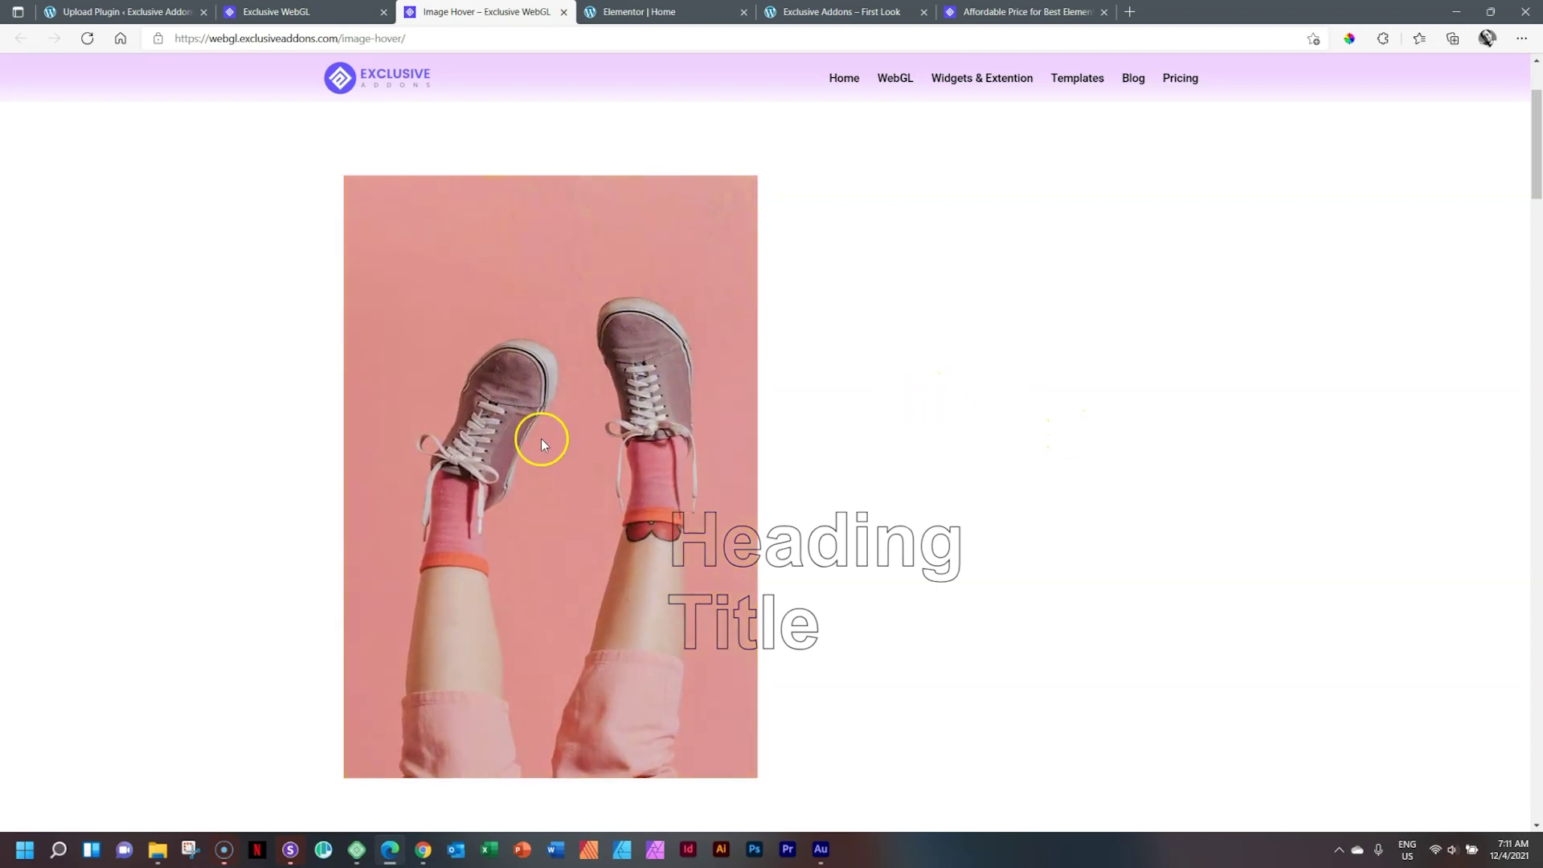
{"action": "left_click_drag", "start_coordinate": [1535, 155], "coordinate": [1536, 249]}
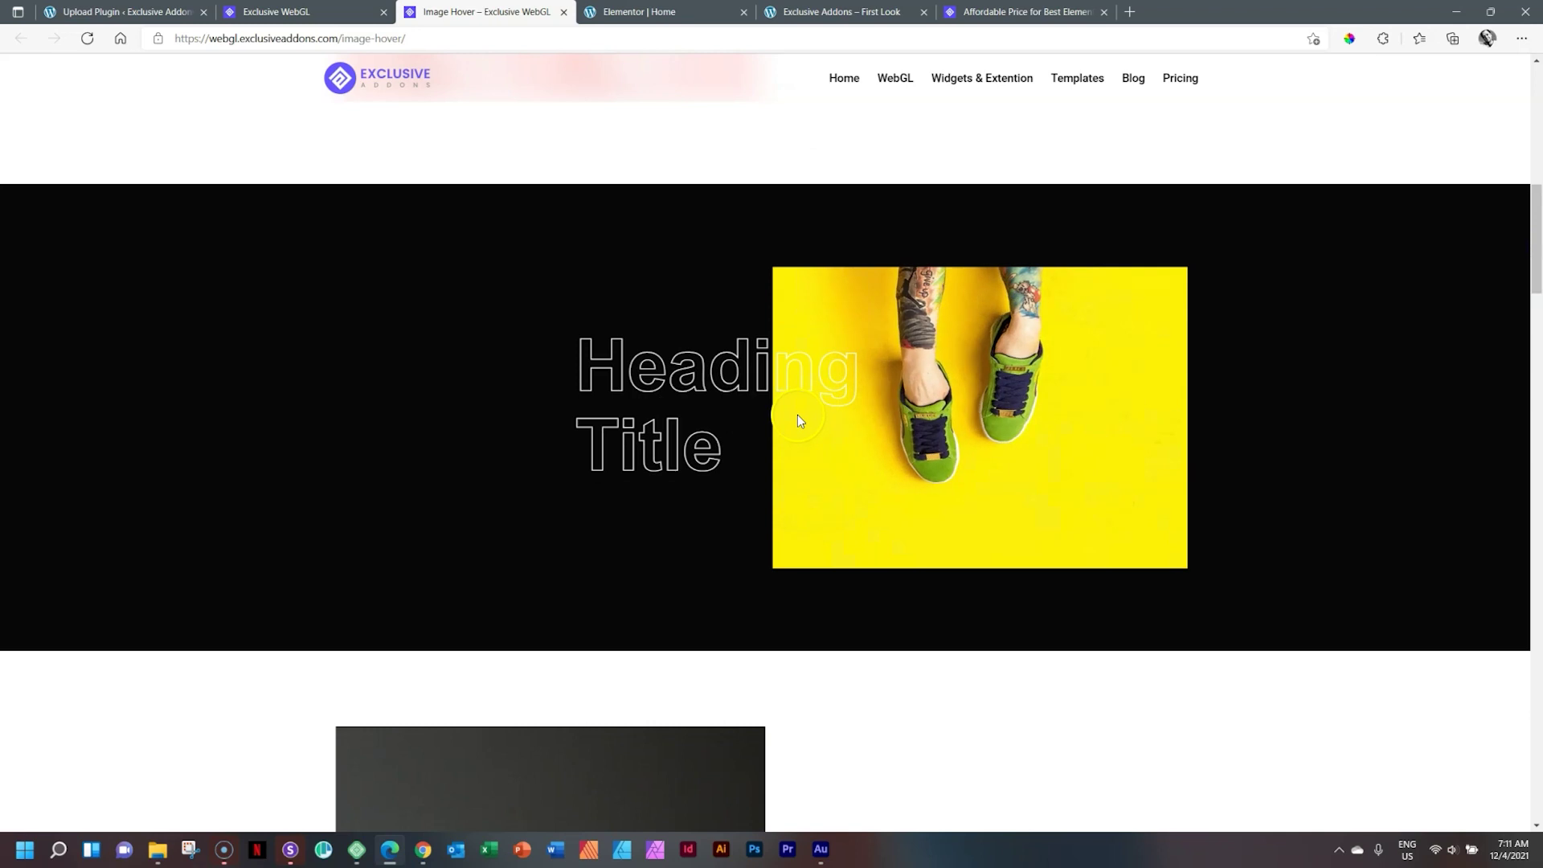
{"action": "left_click_drag", "start_coordinate": [1531, 217], "coordinate": [1536, 291]}
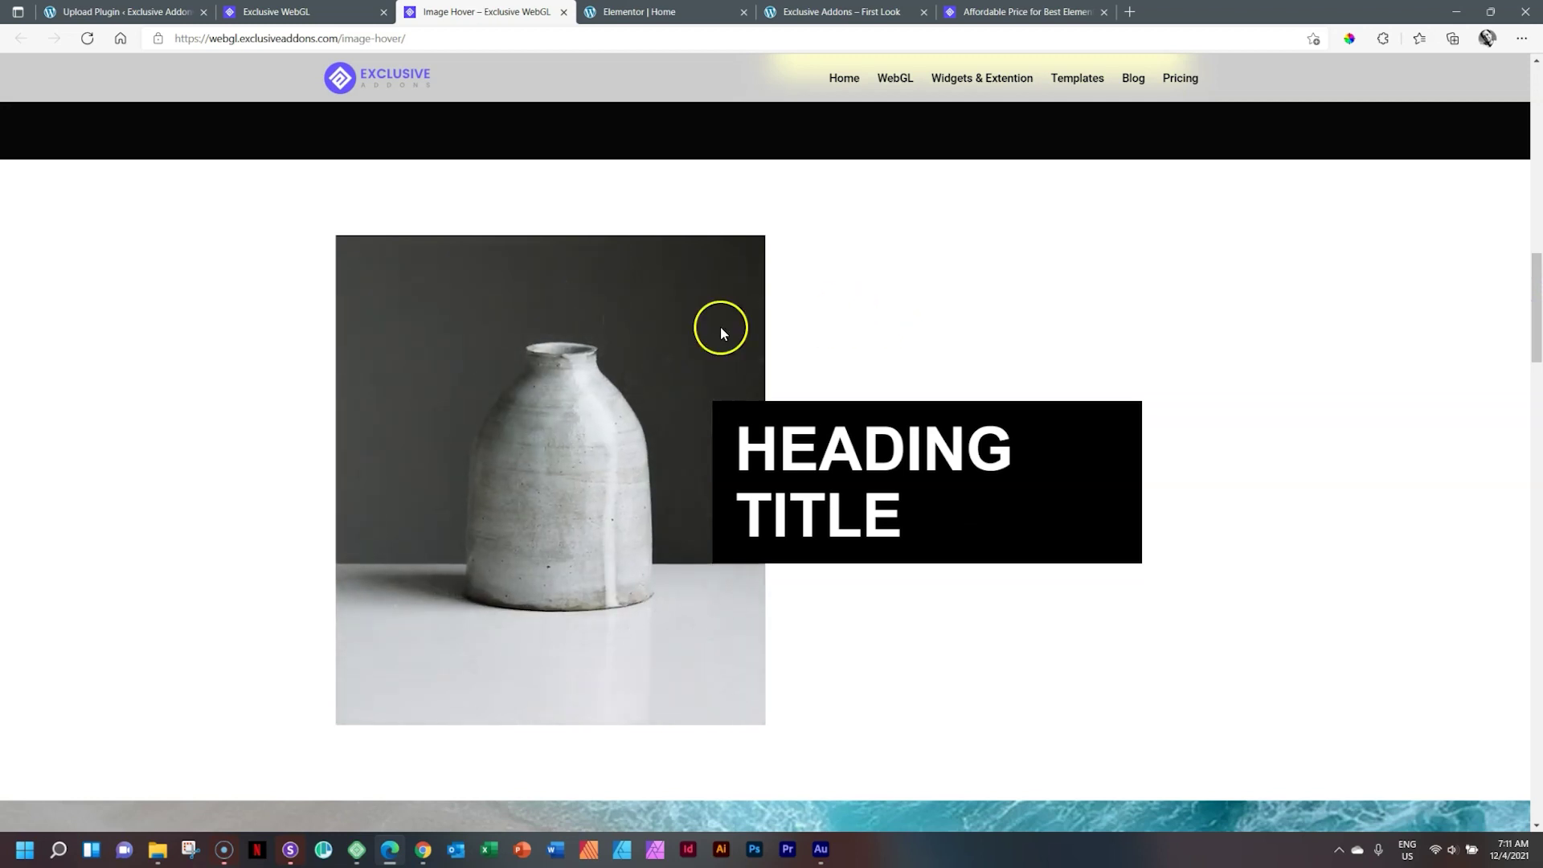
{"action": "left_click_drag", "start_coordinate": [1532, 282], "coordinate": [1534, 385]}
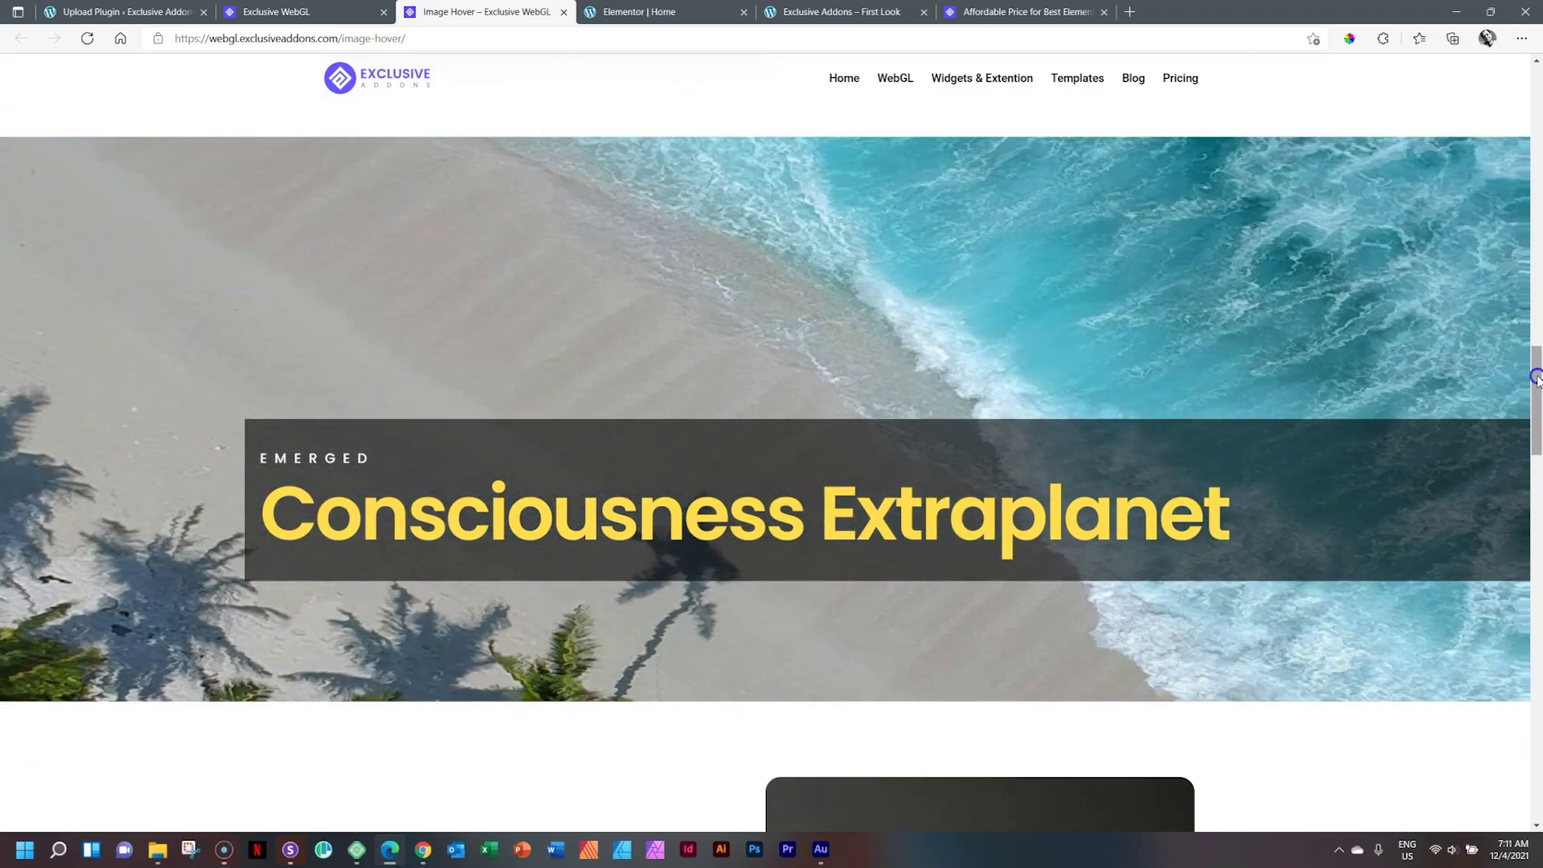
{"action": "left_click_drag", "start_coordinate": [1536, 378], "coordinate": [1537, 60]}
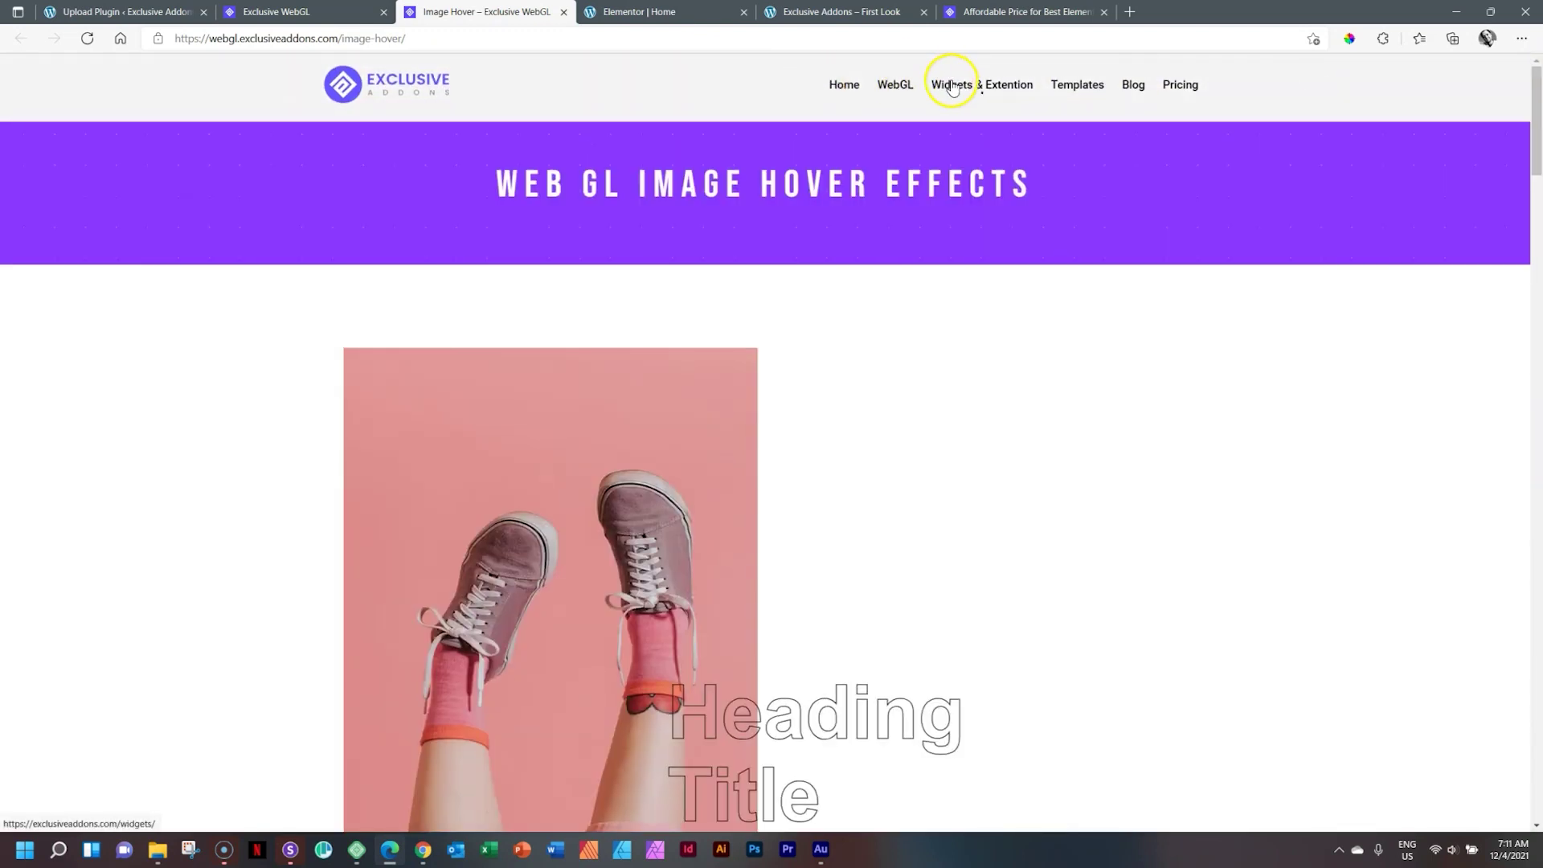
Return to the WebGL widgets overview, examine the Image Reveal Hover effects, and close the demo and duplicate overview pages
{"action": "left_click", "coordinate": [894, 87]}
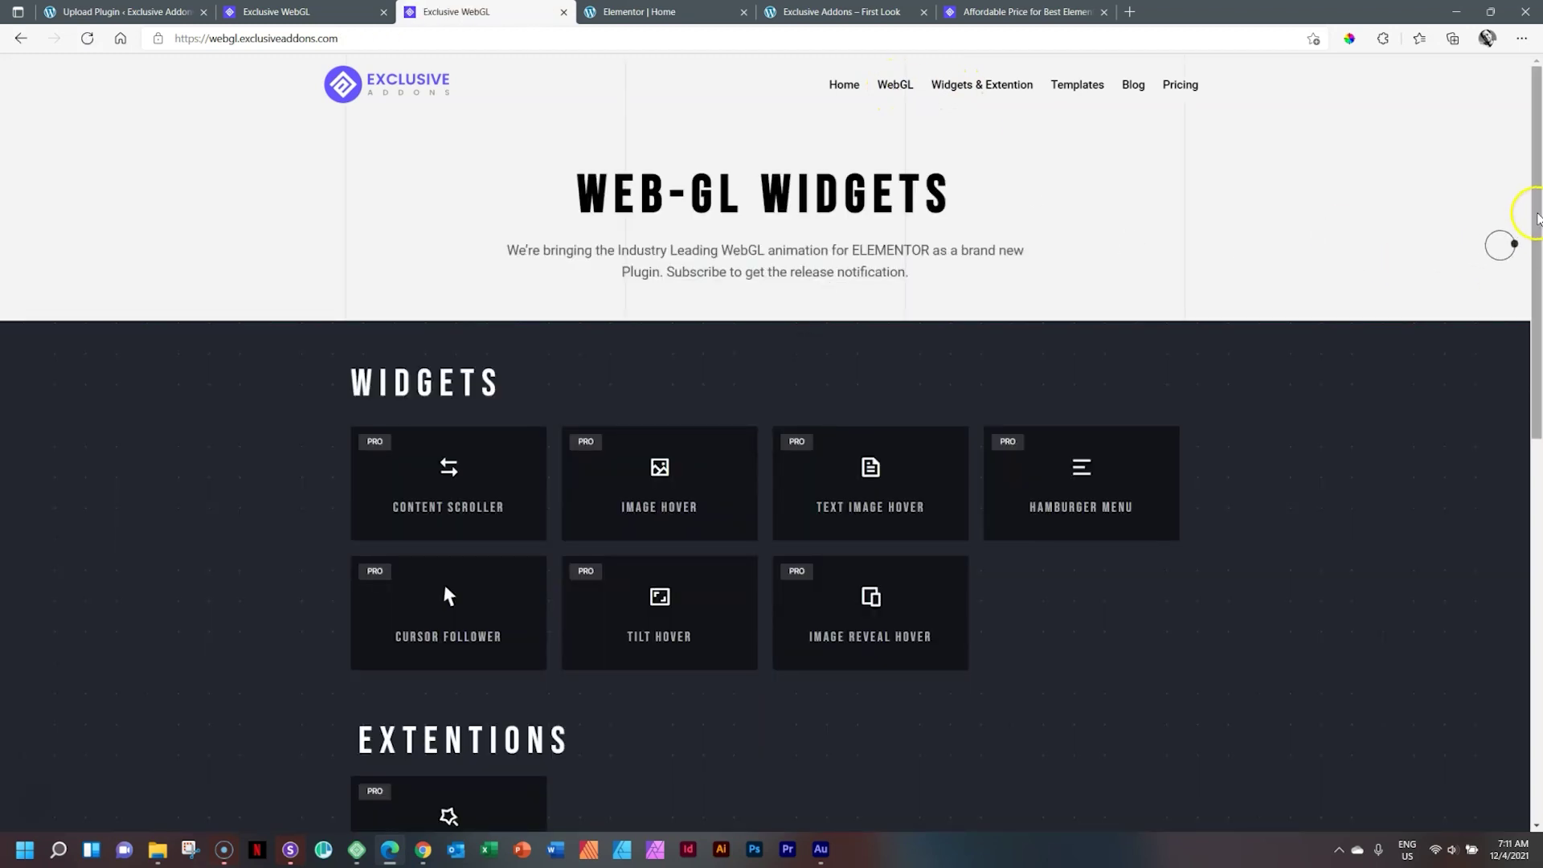
{"action": "left_click_drag", "start_coordinate": [1537, 219], "coordinate": [1539, 303]}
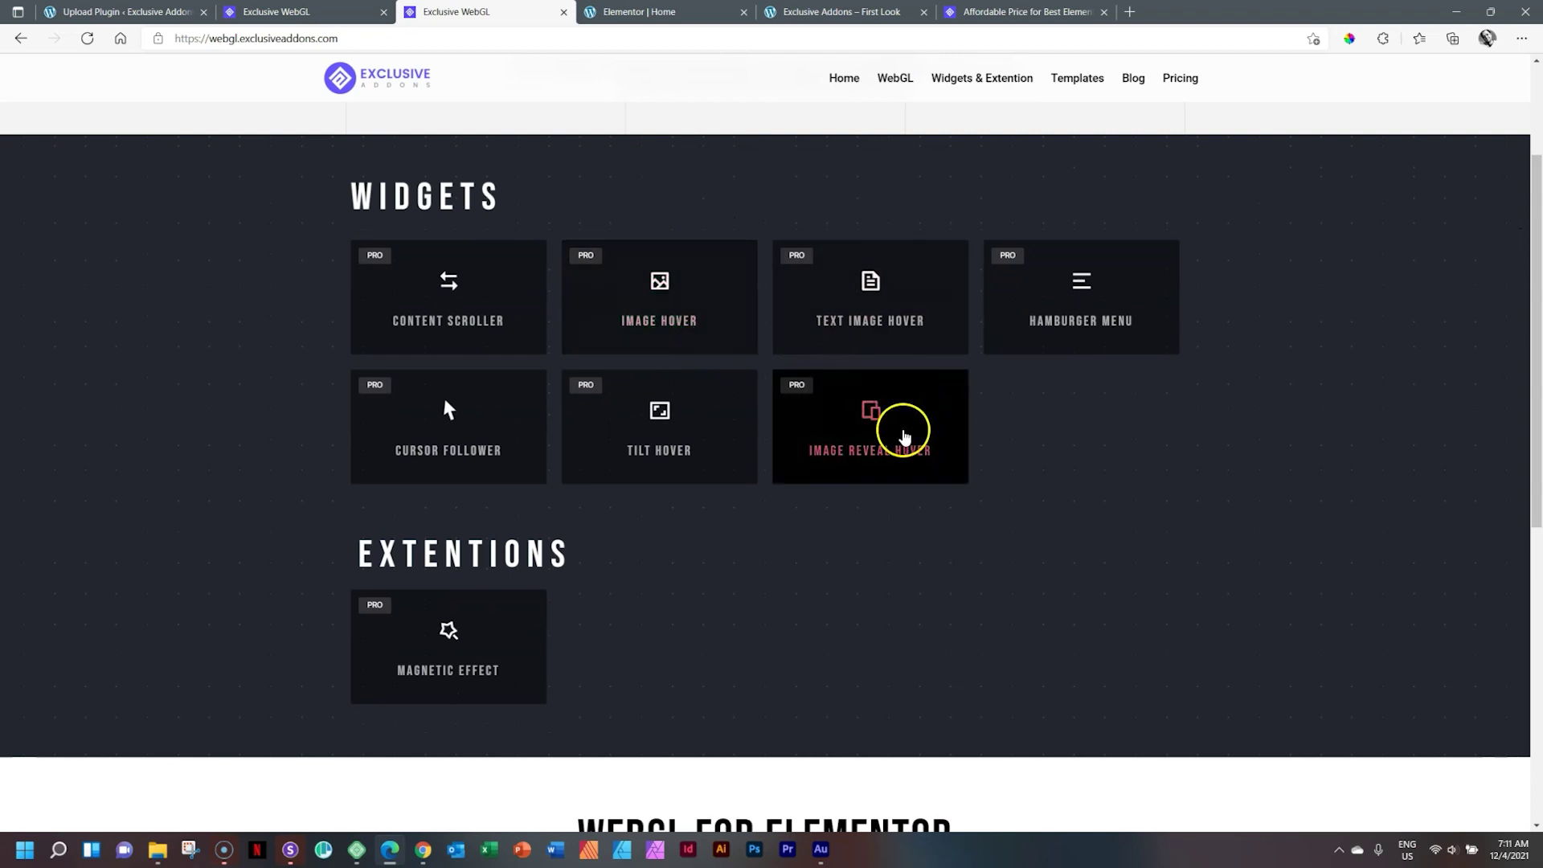
{"action": "left_click", "coordinate": [873, 425]}
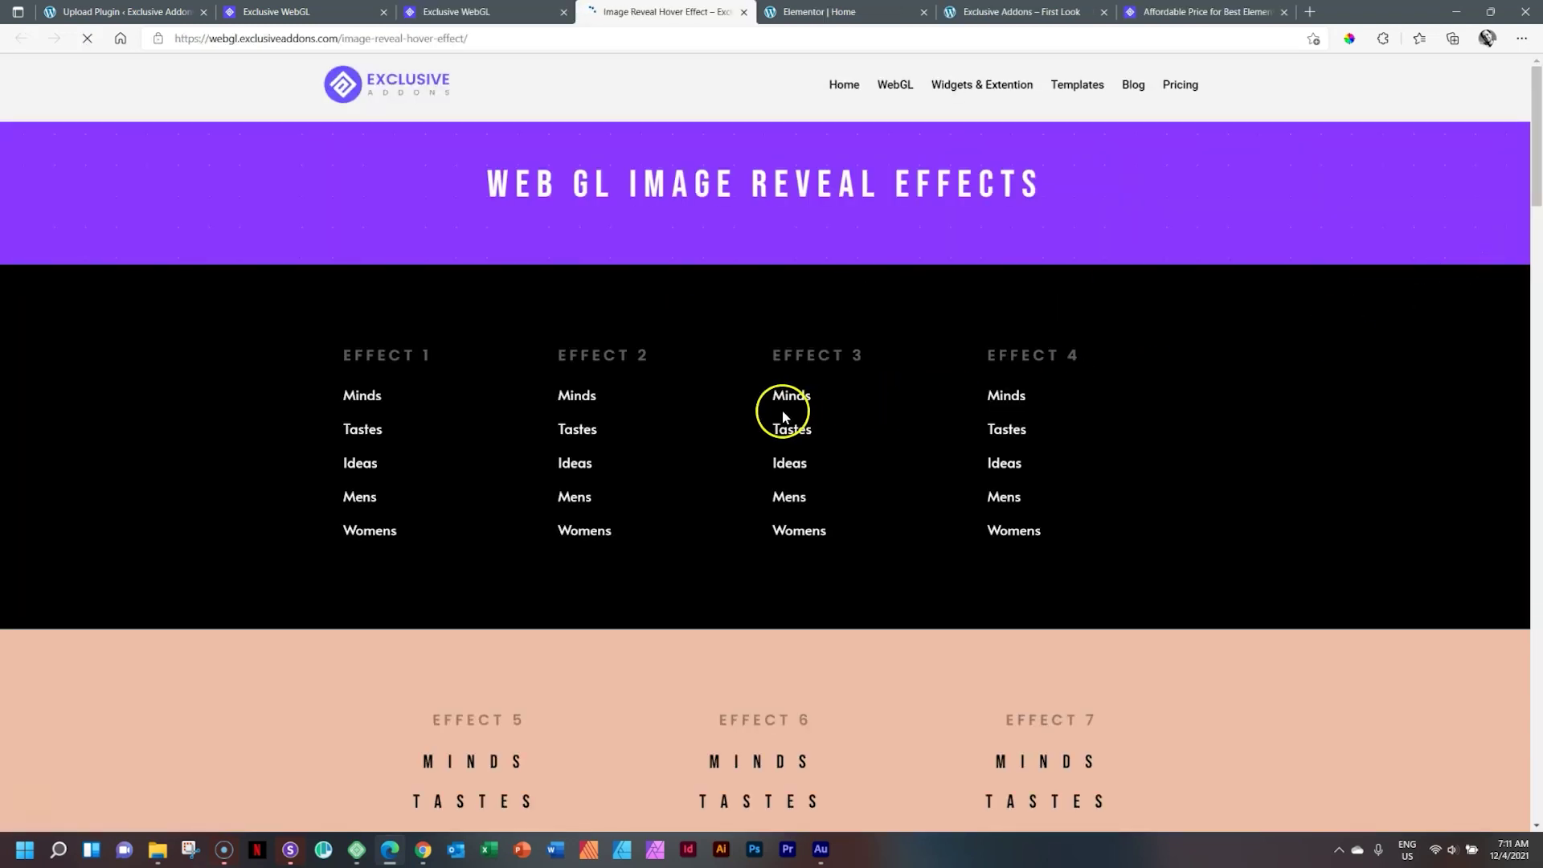
{"action": "left_click", "coordinate": [1011, 398]}
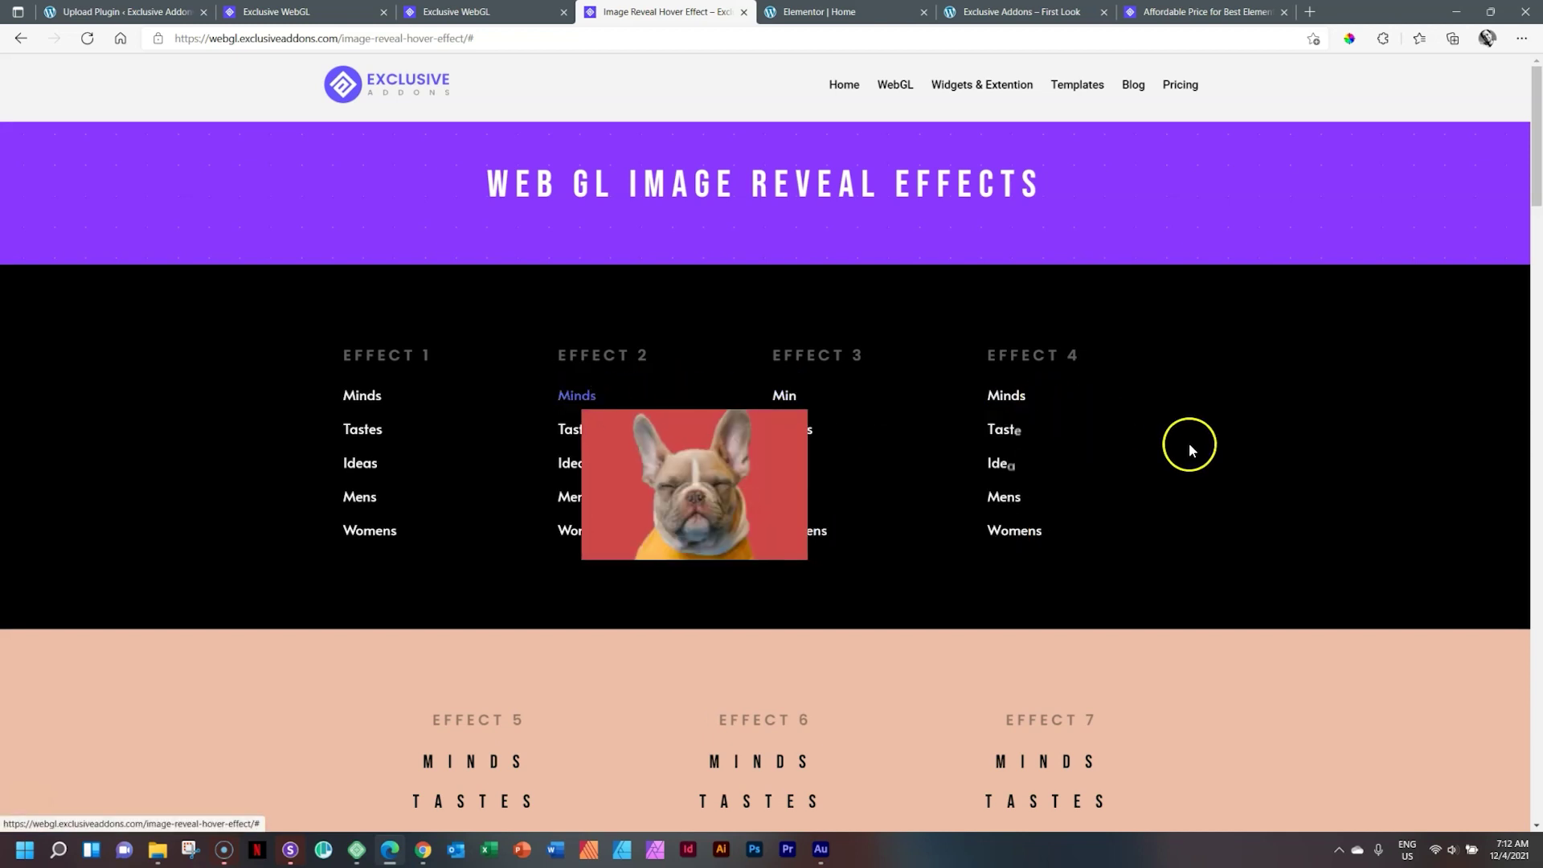
{"action": "scroll", "coordinate": [1233, 466], "scroll_direction": "down", "scroll_amount": 2}
{"action": "scroll", "coordinate": [1233, 466], "scroll_direction": "down", "scroll_amount": 4}
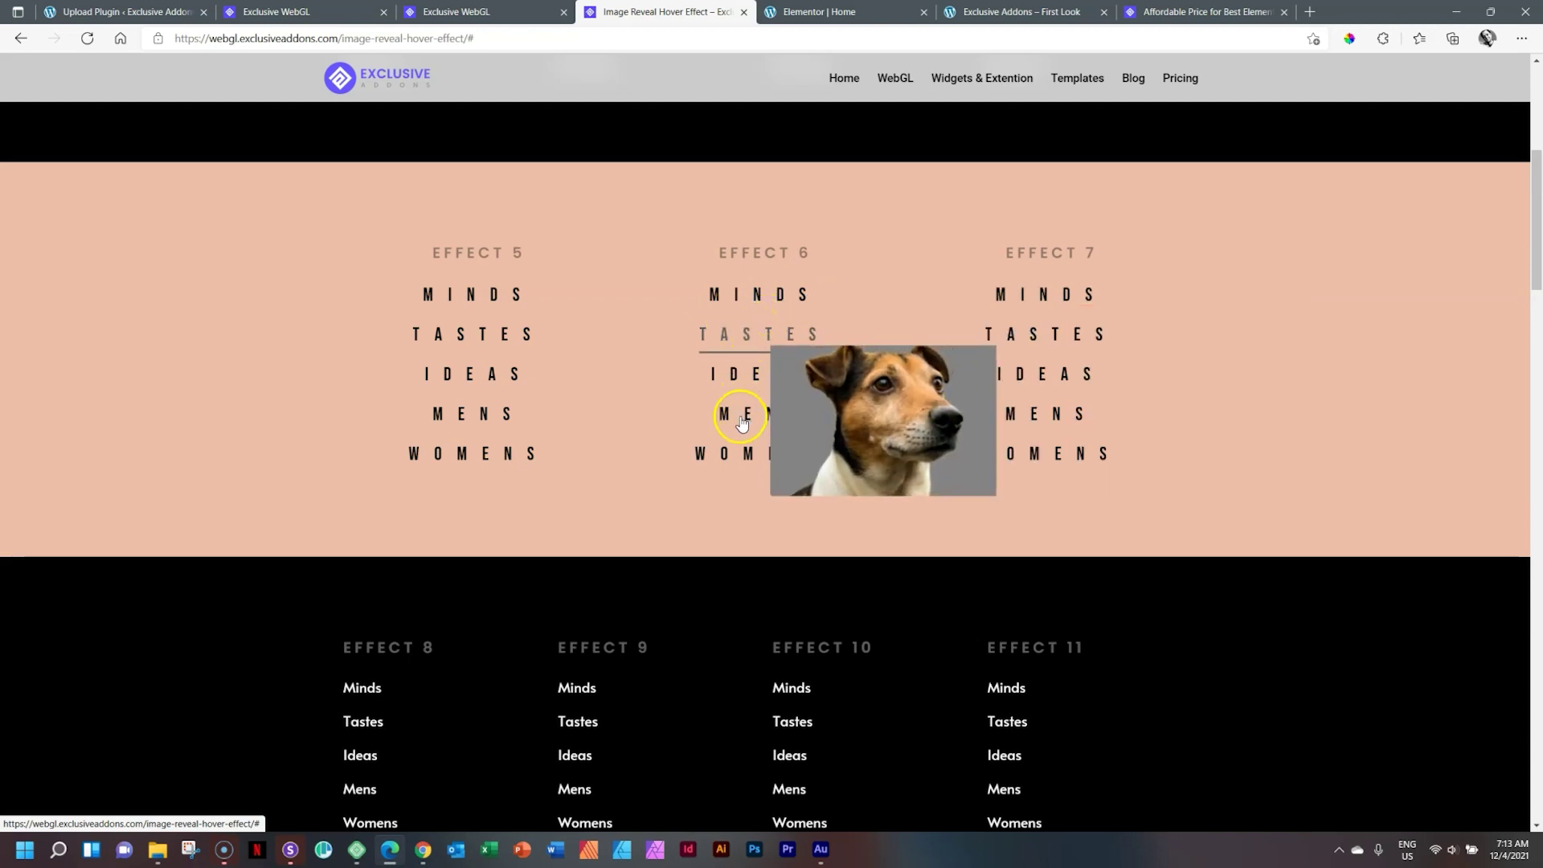
{"action": "left_click", "coordinate": [742, 12]}
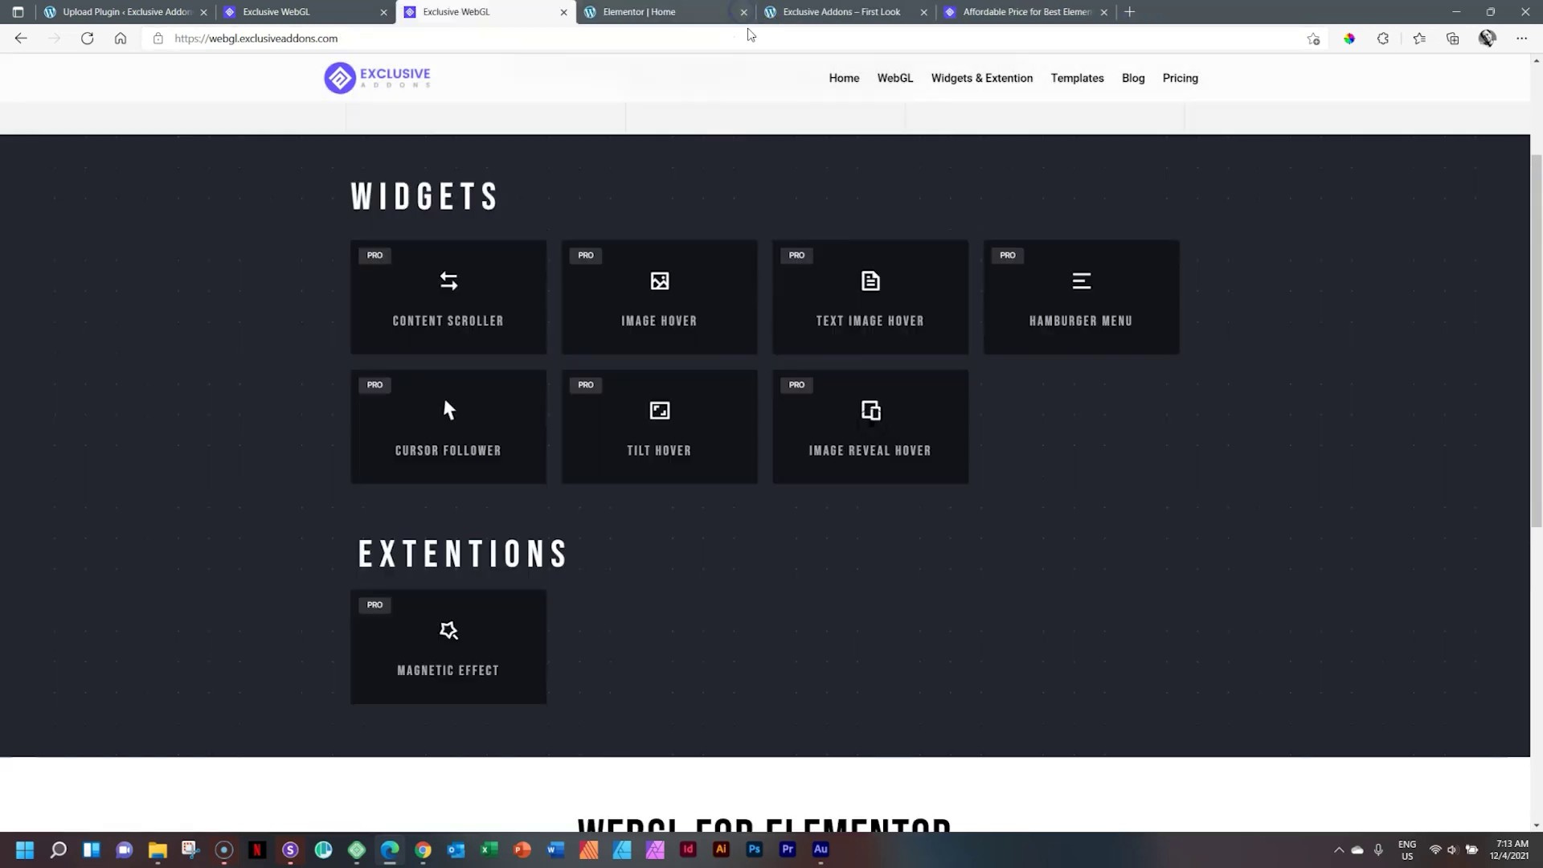
{"action": "left_click", "coordinate": [566, 12]}
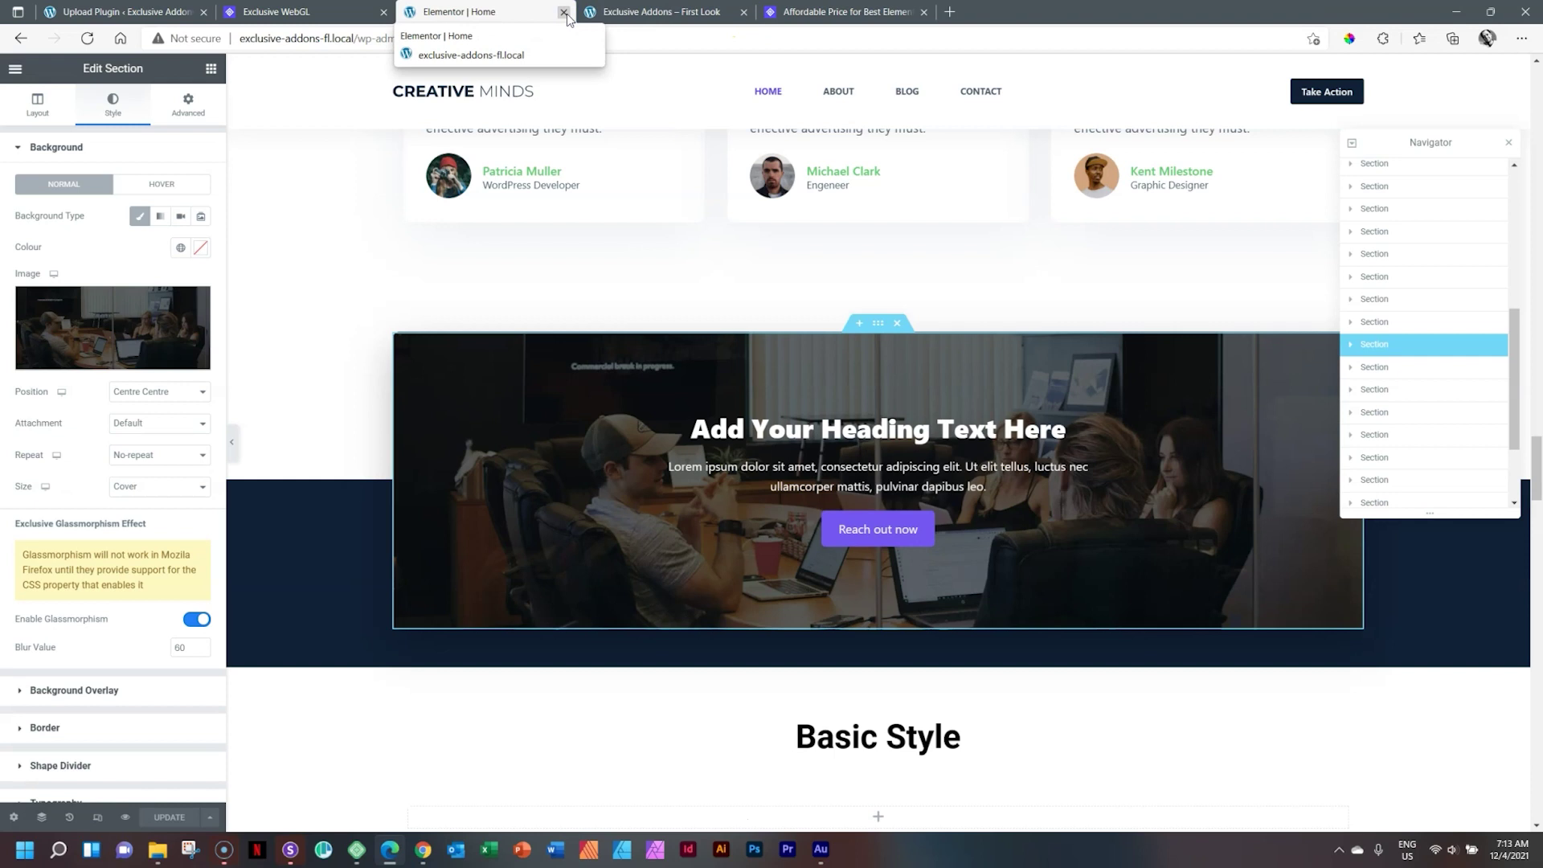
Activate the uploaded Exclusive Addons Elementor Pro plugin and close the WebGL, Elementor Home and First Look pages
{"action": "left_click", "coordinate": [120, 12]}
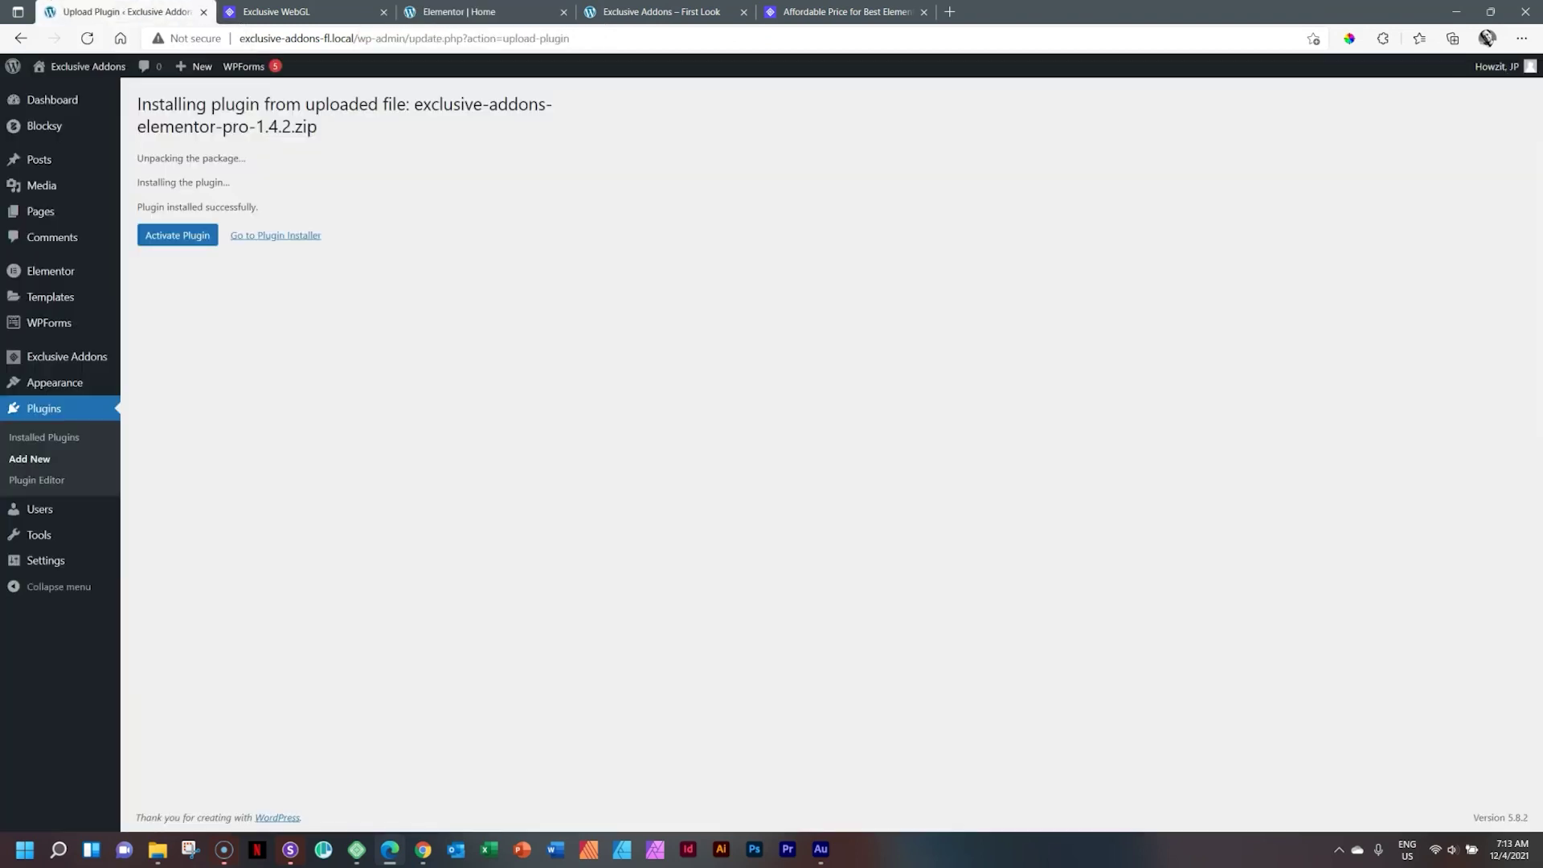
{"action": "left_click", "coordinate": [193, 244]}
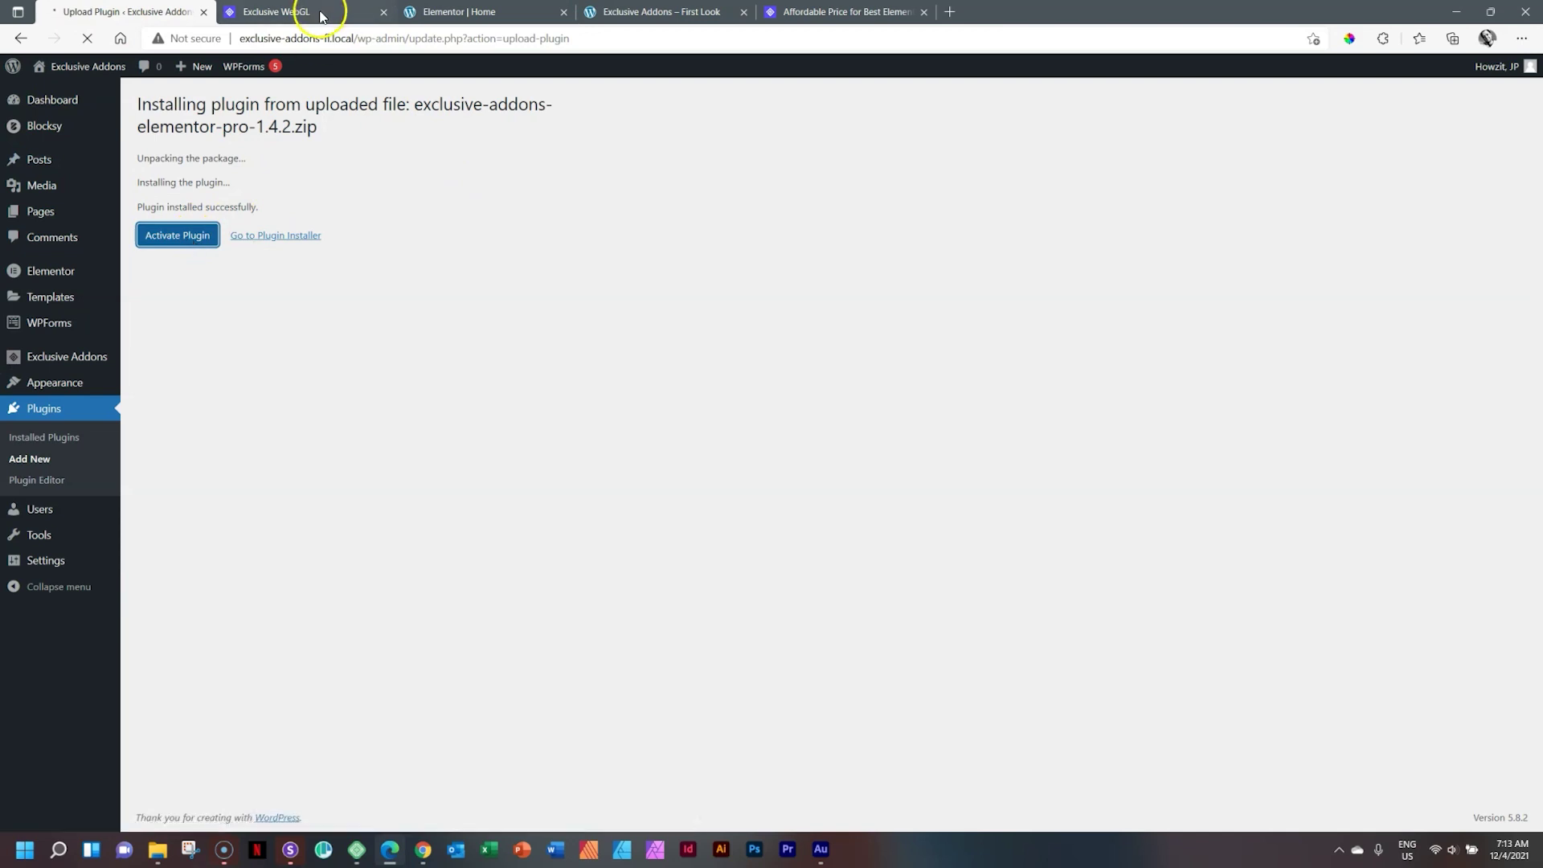
{"action": "left_click", "coordinate": [384, 12]}
{"action": "left_click", "coordinate": [385, 12]}
{"action": "left_click", "coordinate": [386, 12]}
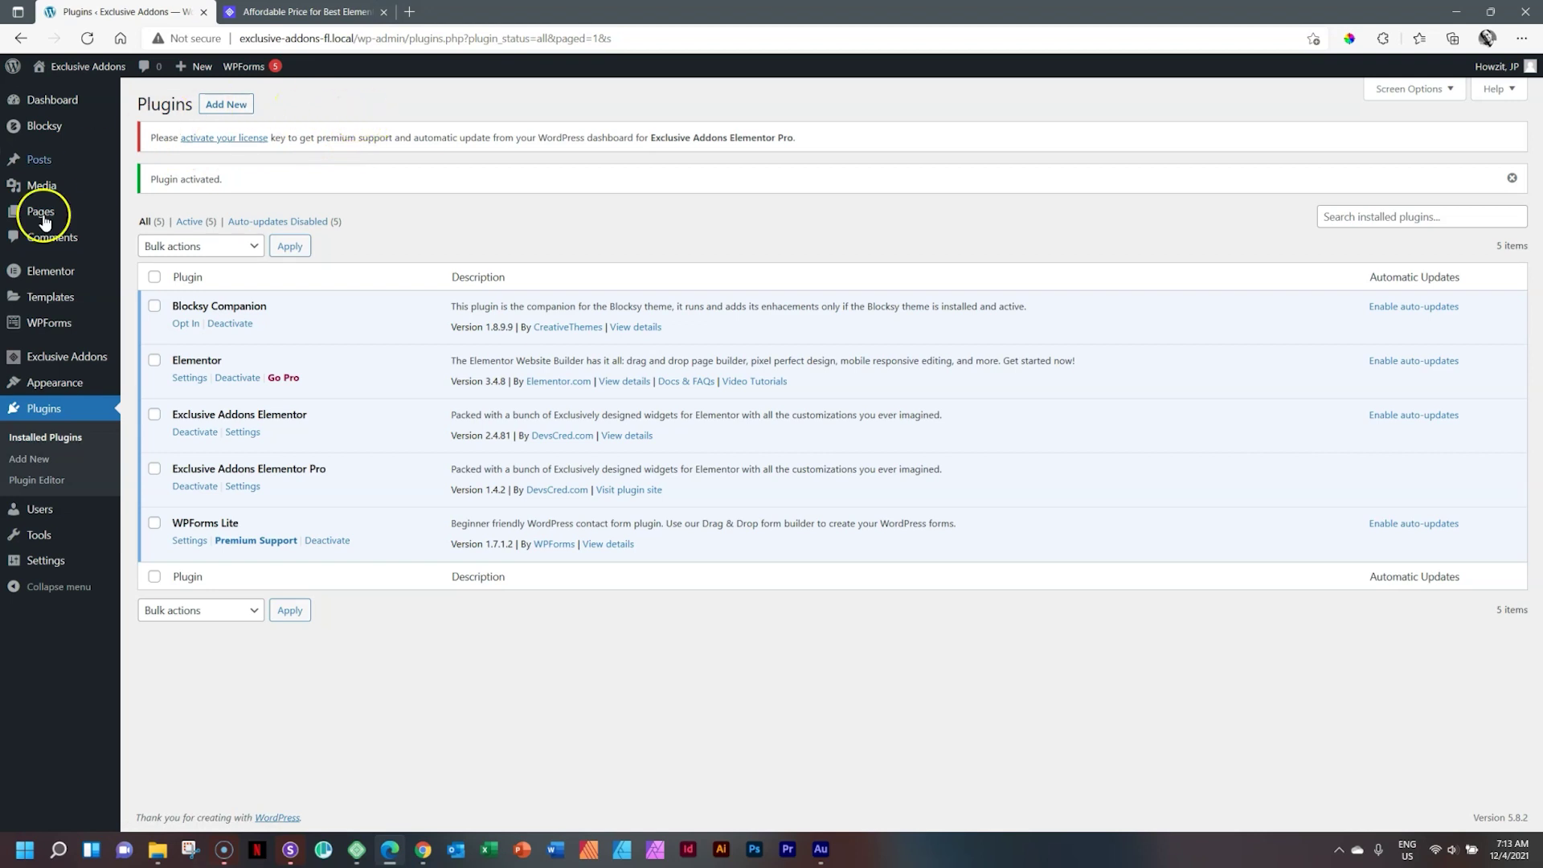
Examine the Header & Footer page of Exclusive Addons and the licence area in its General settings
{"action": "mouse_move", "coordinate": [59, 367]}
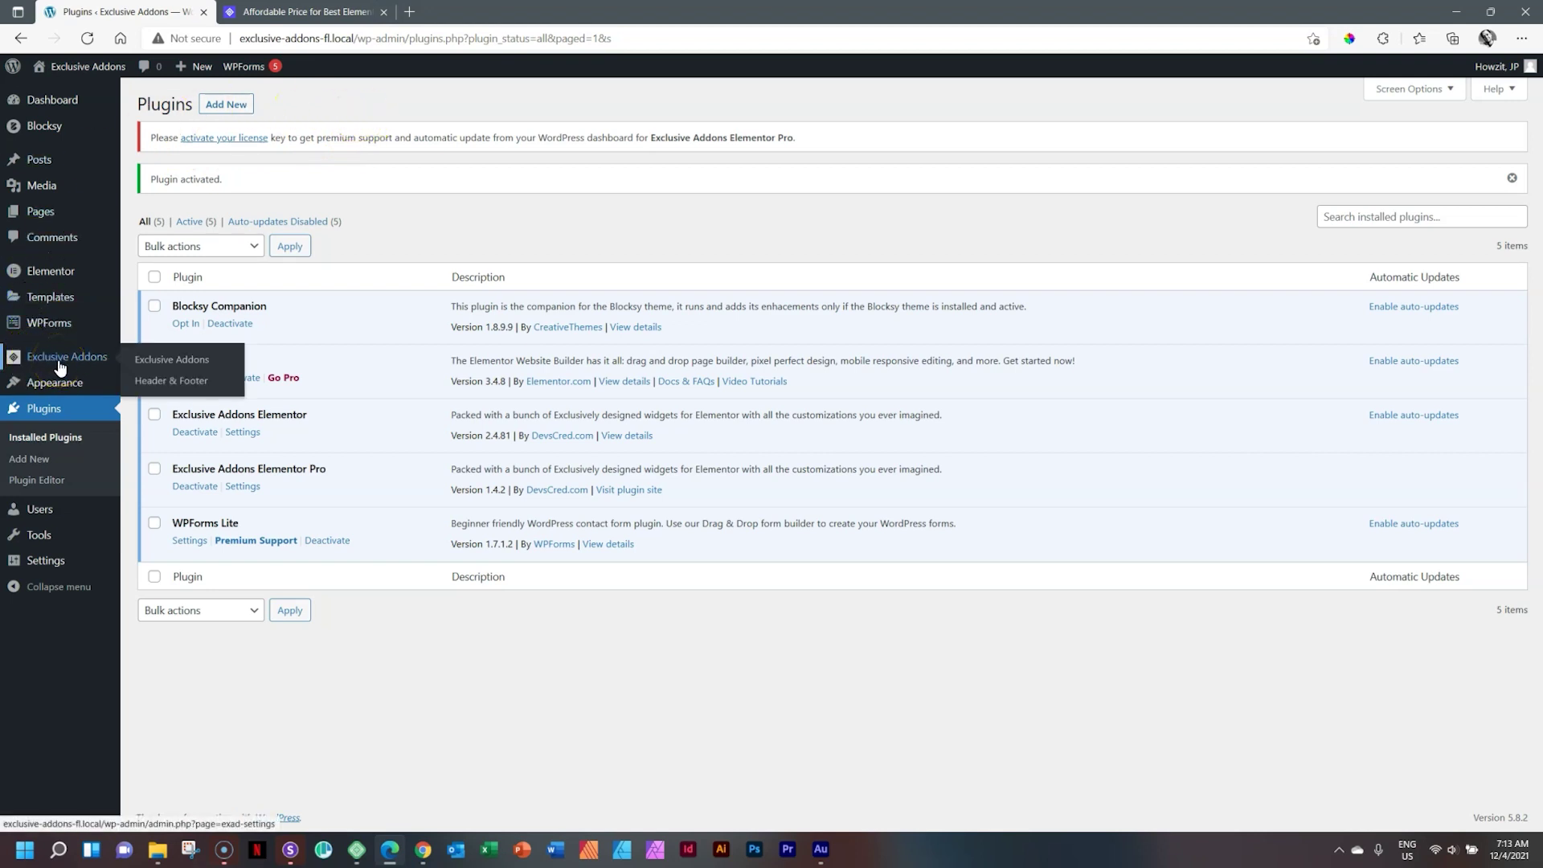
{"action": "left_click", "coordinate": [159, 371]}
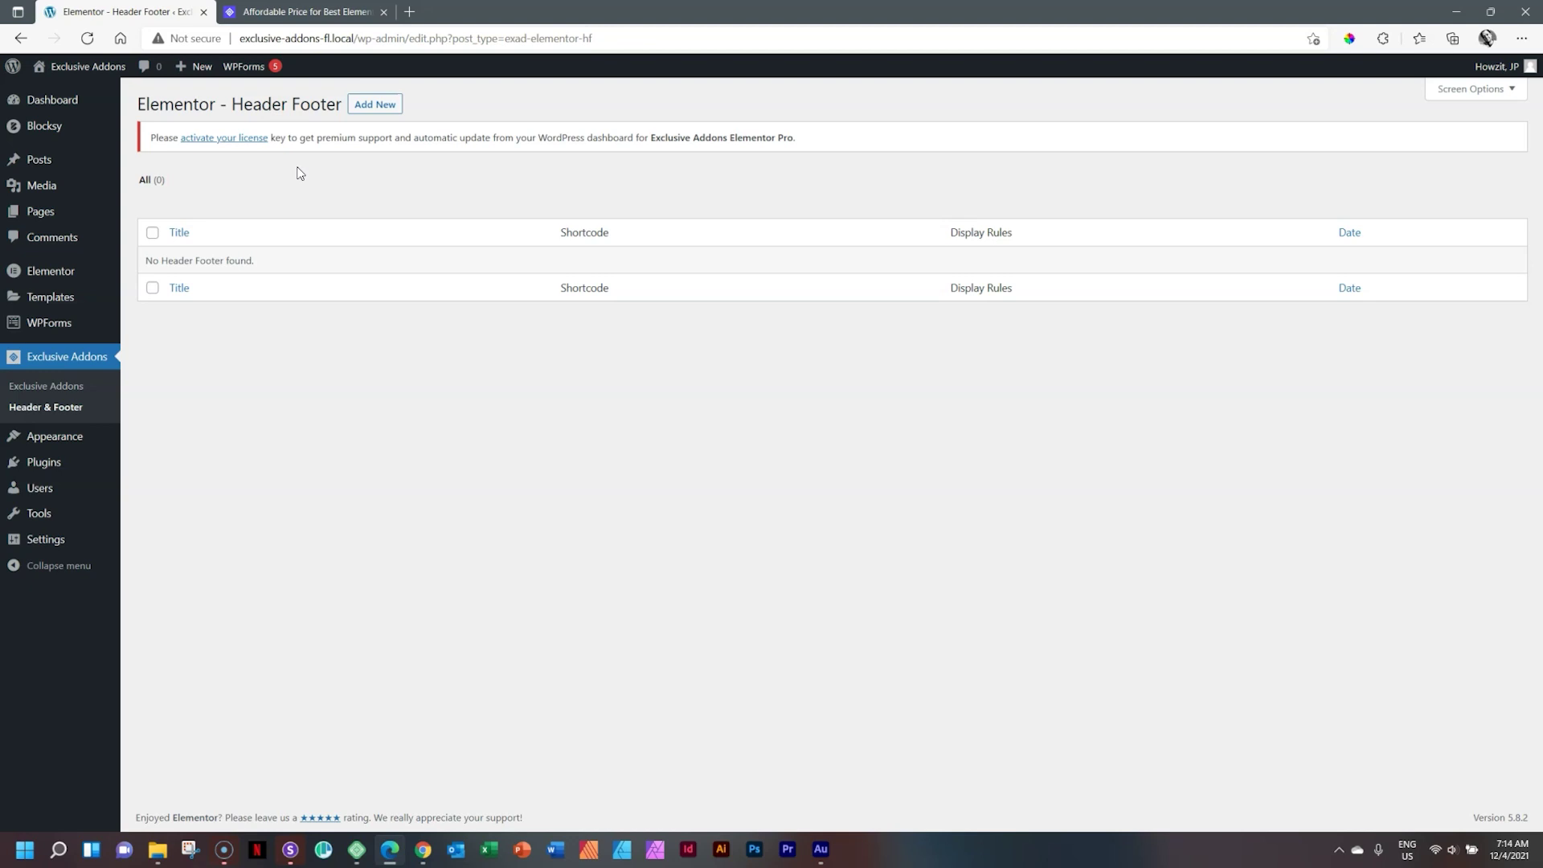
{"action": "left_click", "coordinate": [66, 391]}
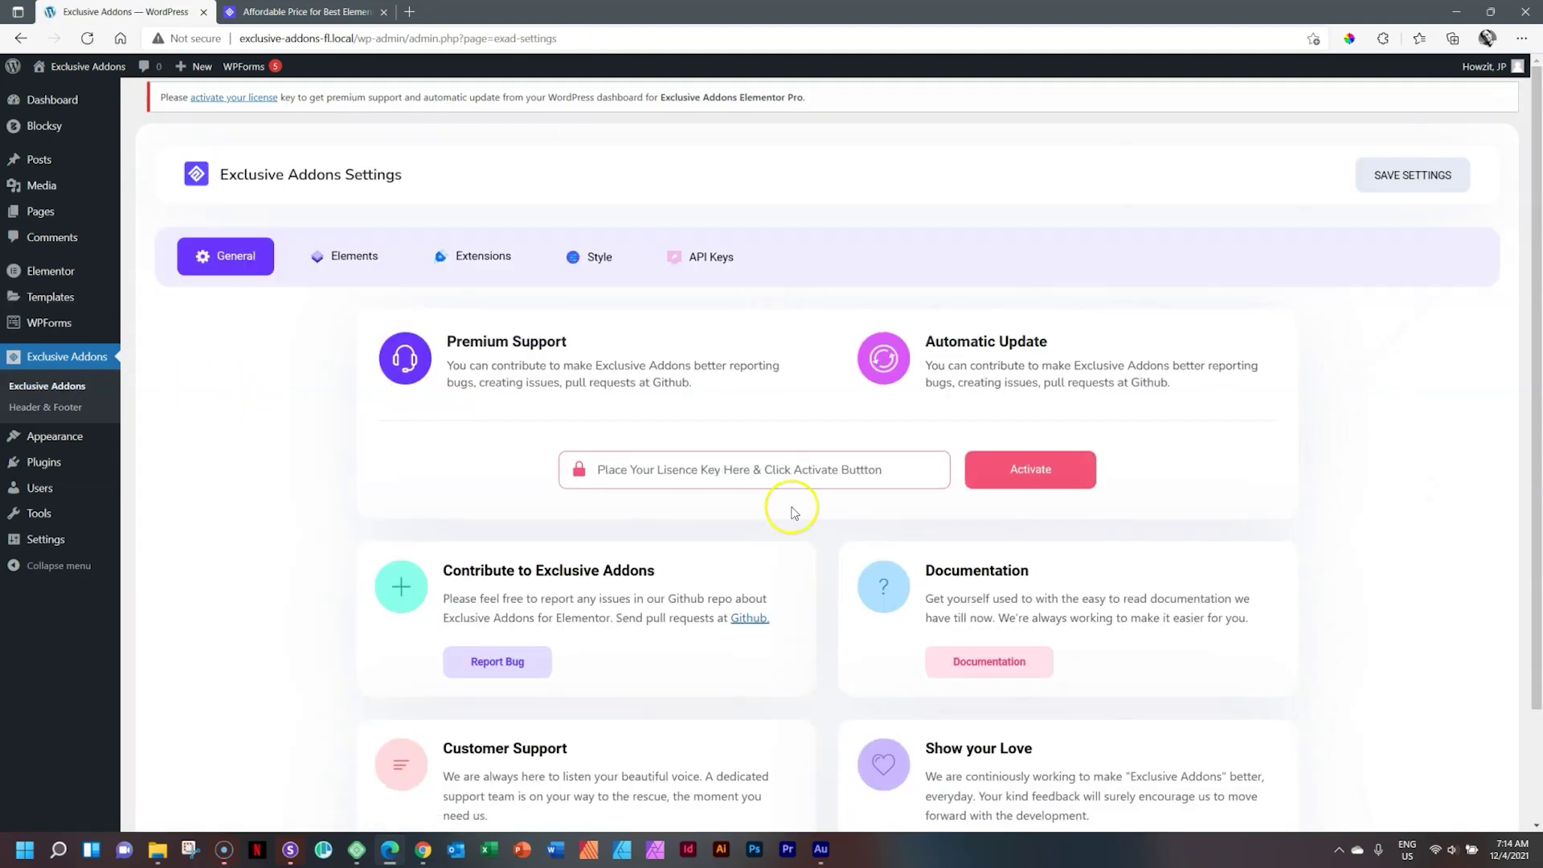
{"action": "scroll", "coordinate": [1433, 458], "scroll_direction": "down", "scroll_amount": 1}
{"action": "scroll", "coordinate": [1438, 458], "scroll_direction": "up", "scroll_amount": 1}
Review the free and Pro widgets in the Exclusive Addons Elements settings, disable all of them and save
{"action": "left_click", "coordinate": [351, 256]}
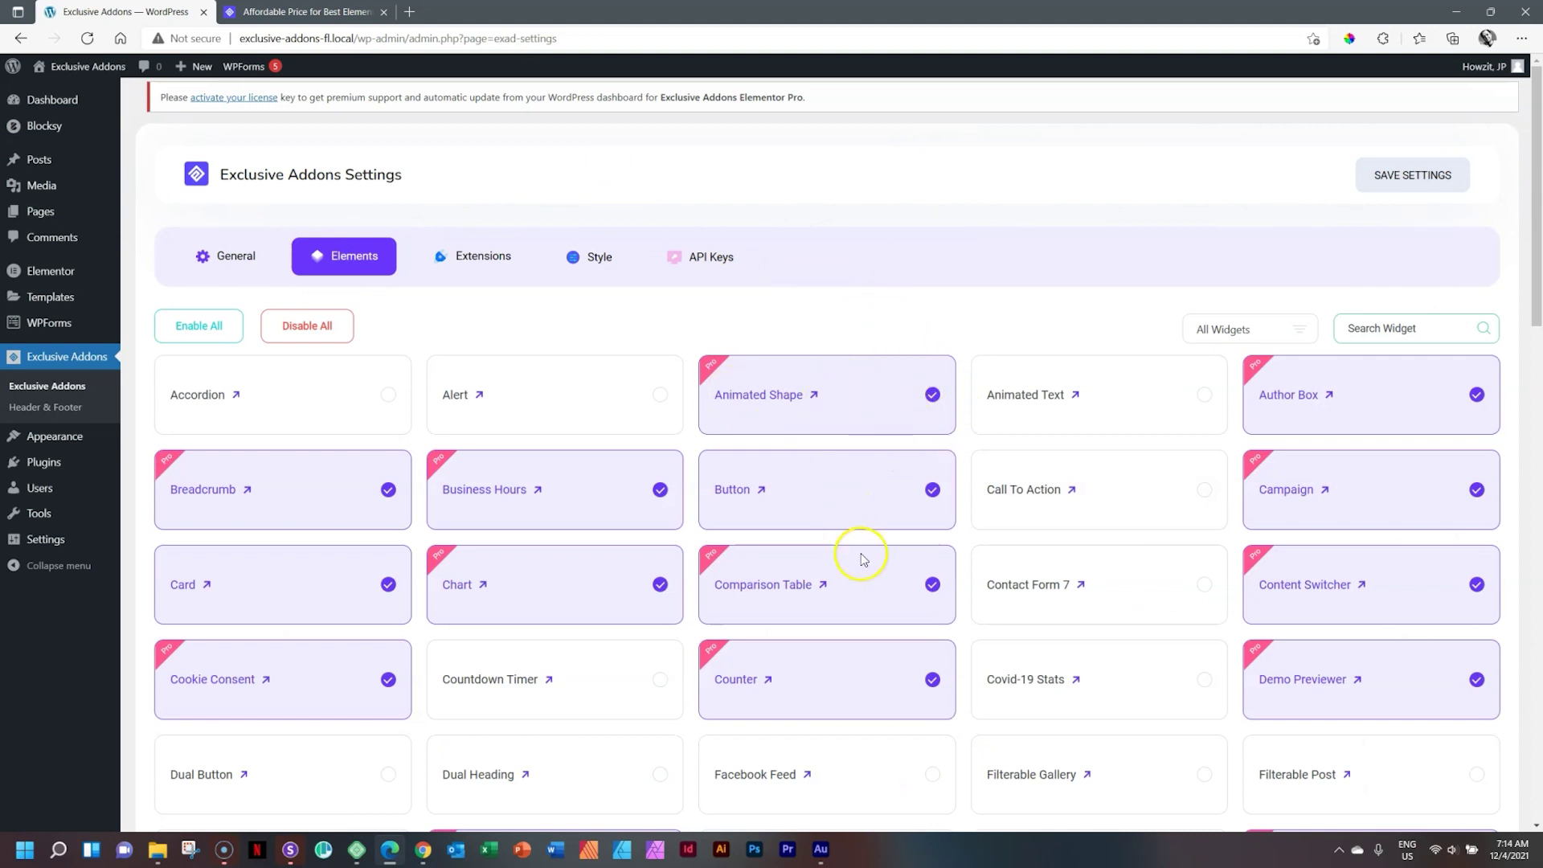
{"action": "scroll", "coordinate": [861, 559], "scroll_direction": "down", "scroll_amount": 8}
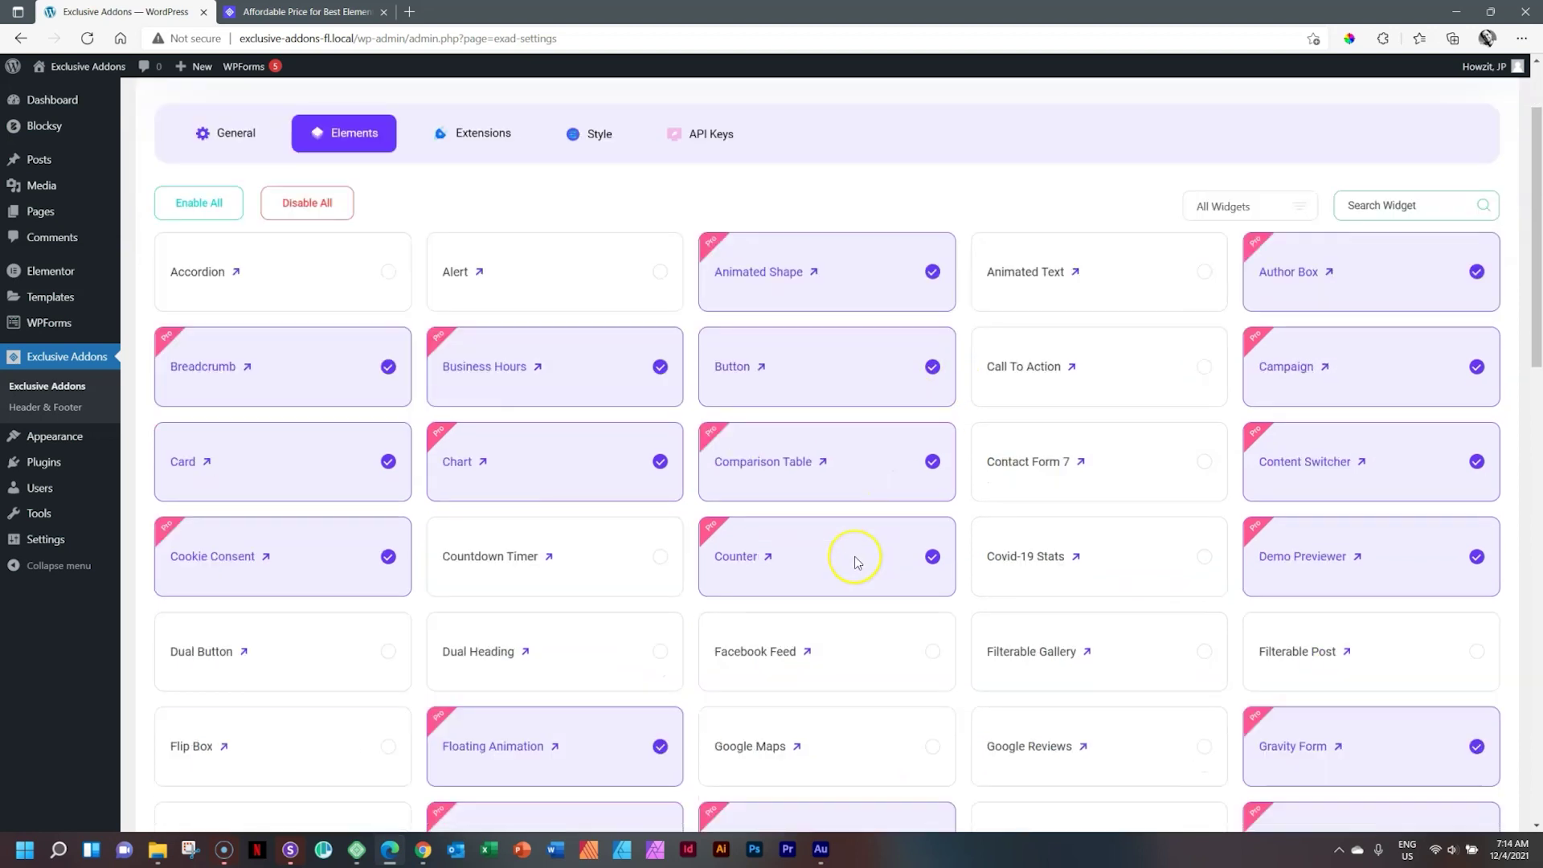
{"action": "scroll", "coordinate": [857, 562], "scroll_direction": "down", "scroll_amount": 8}
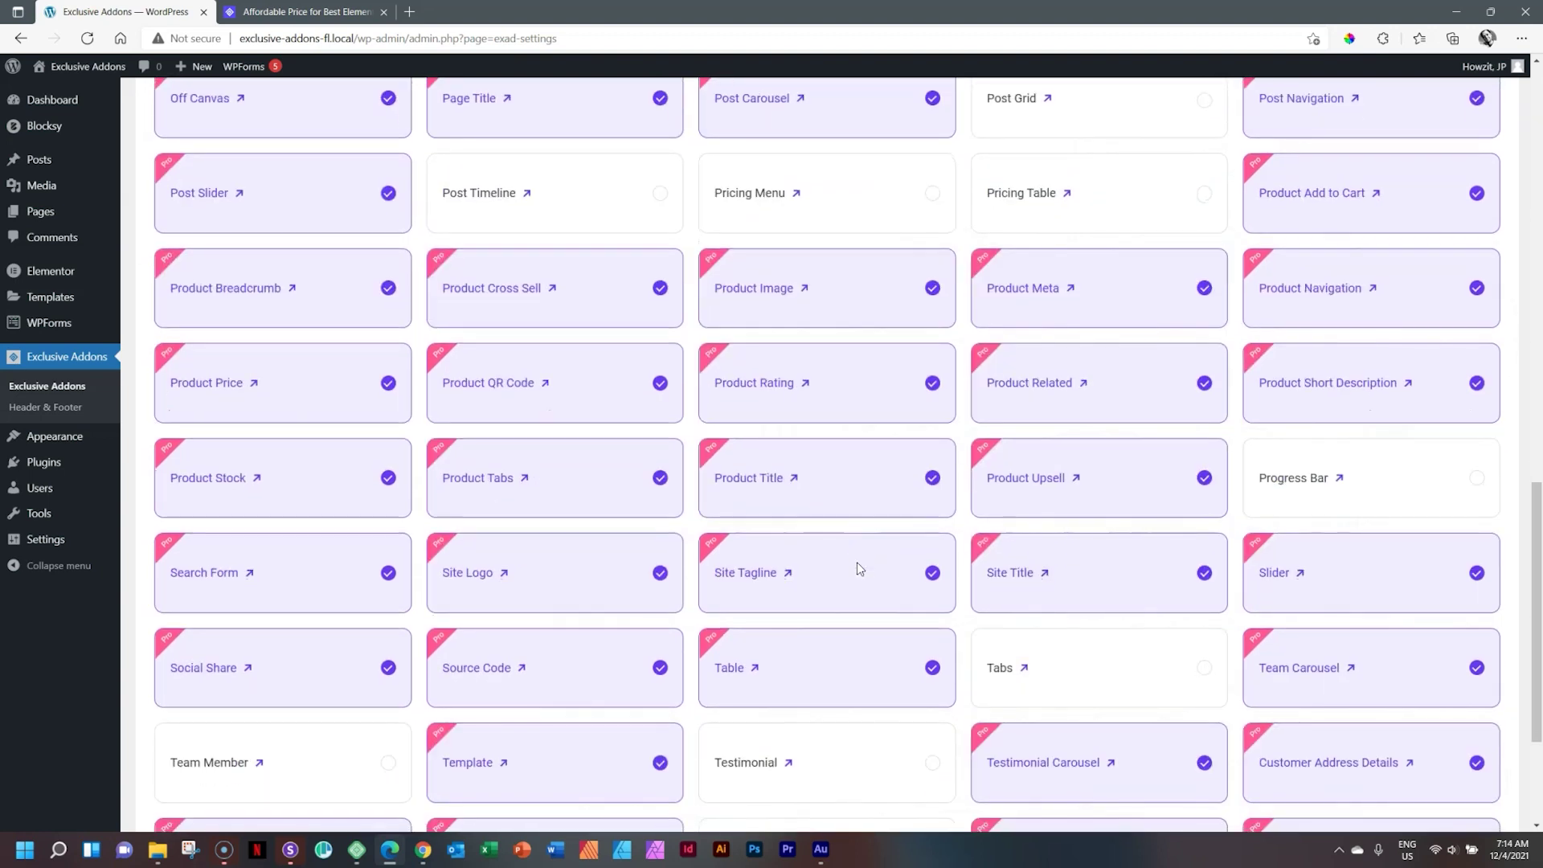
{"action": "scroll", "coordinate": [857, 567], "scroll_direction": "up", "scroll_amount": 9}
{"action": "scroll", "coordinate": [857, 568], "scroll_direction": "up", "scroll_amount": 6}
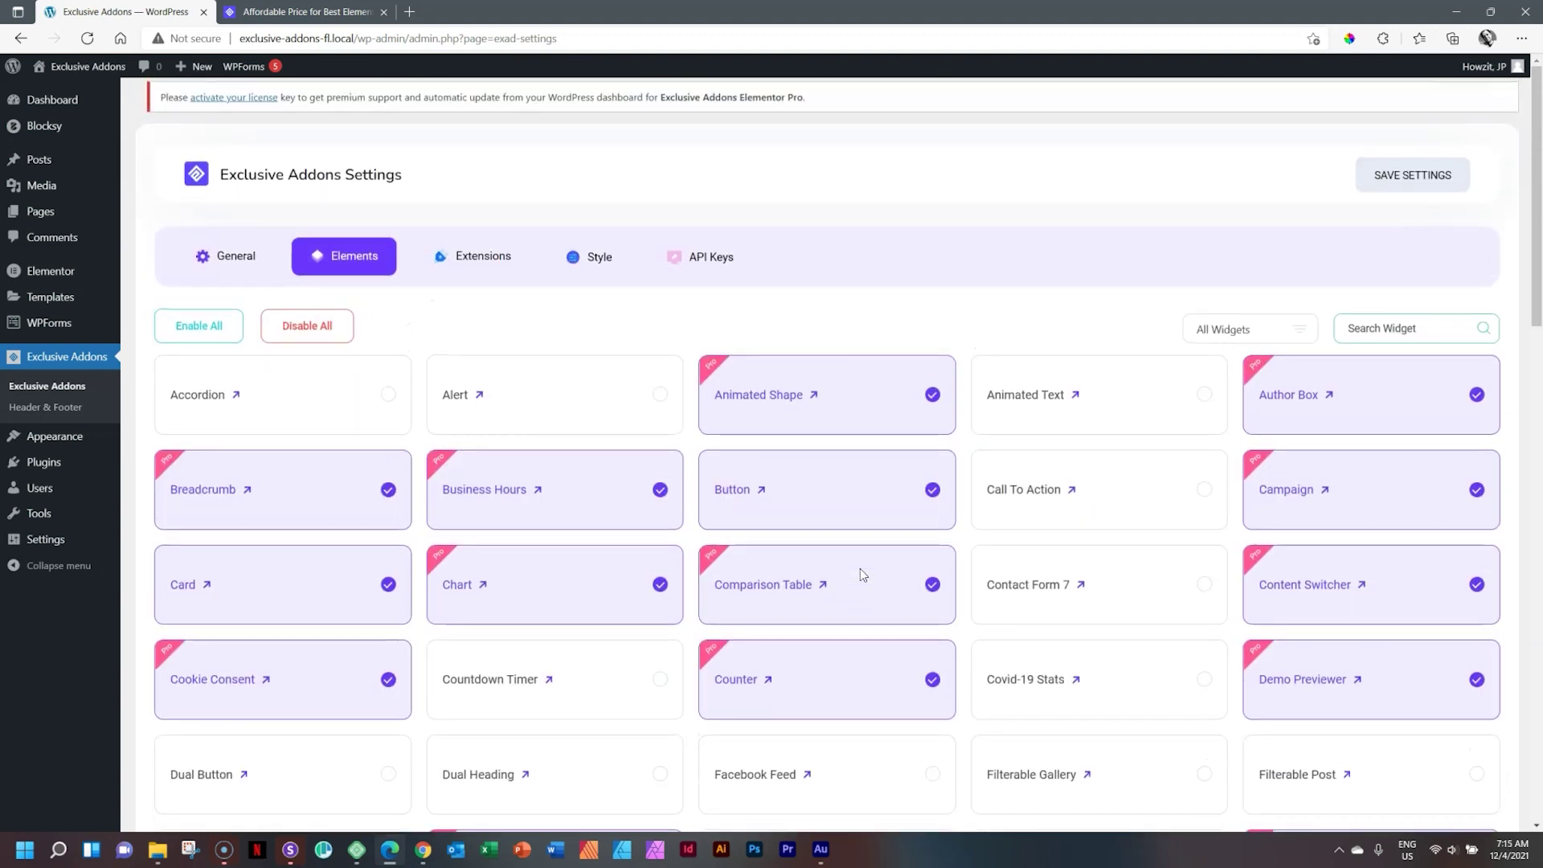
{"action": "left_click", "coordinate": [308, 326]}
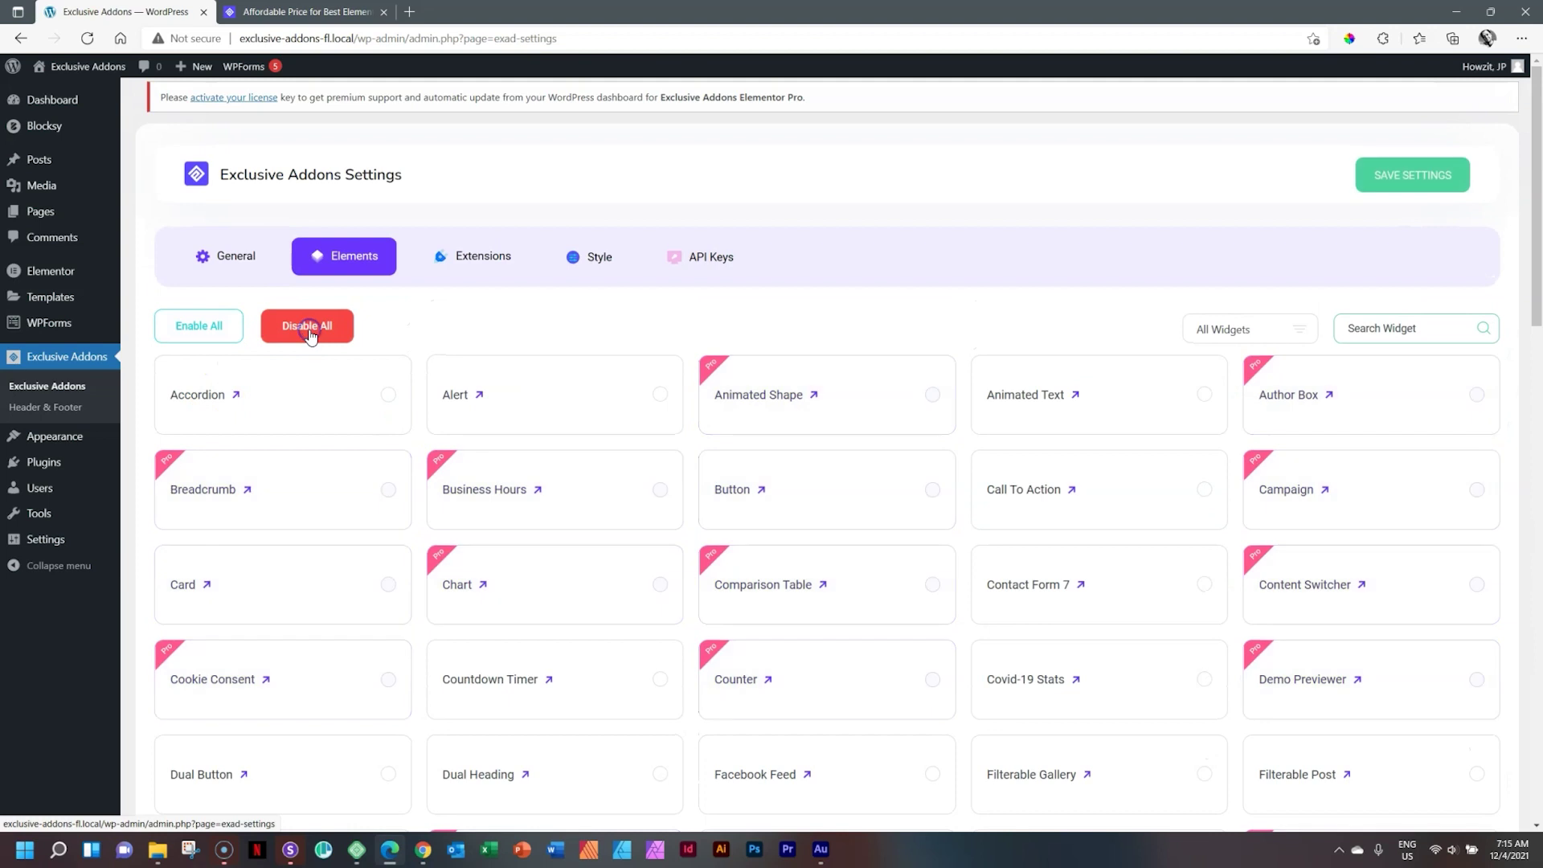
{"action": "left_click", "coordinate": [1406, 173]}
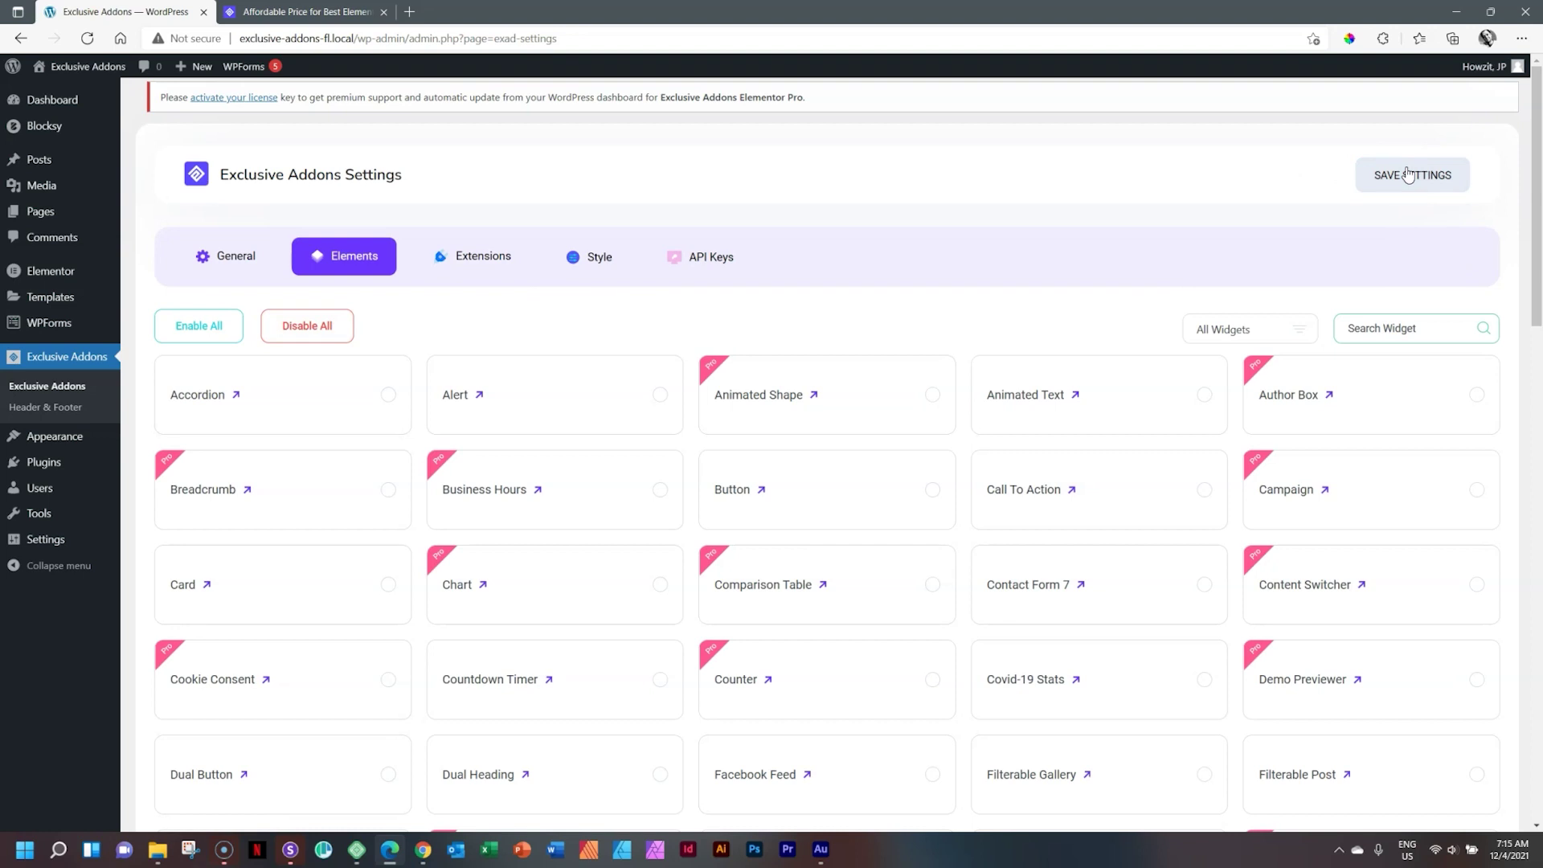
Browse the widgets list on the Exclusive Addons website down to the Pro product widgets and examine the demo shop page
{"action": "left_click", "coordinate": [337, 11]}
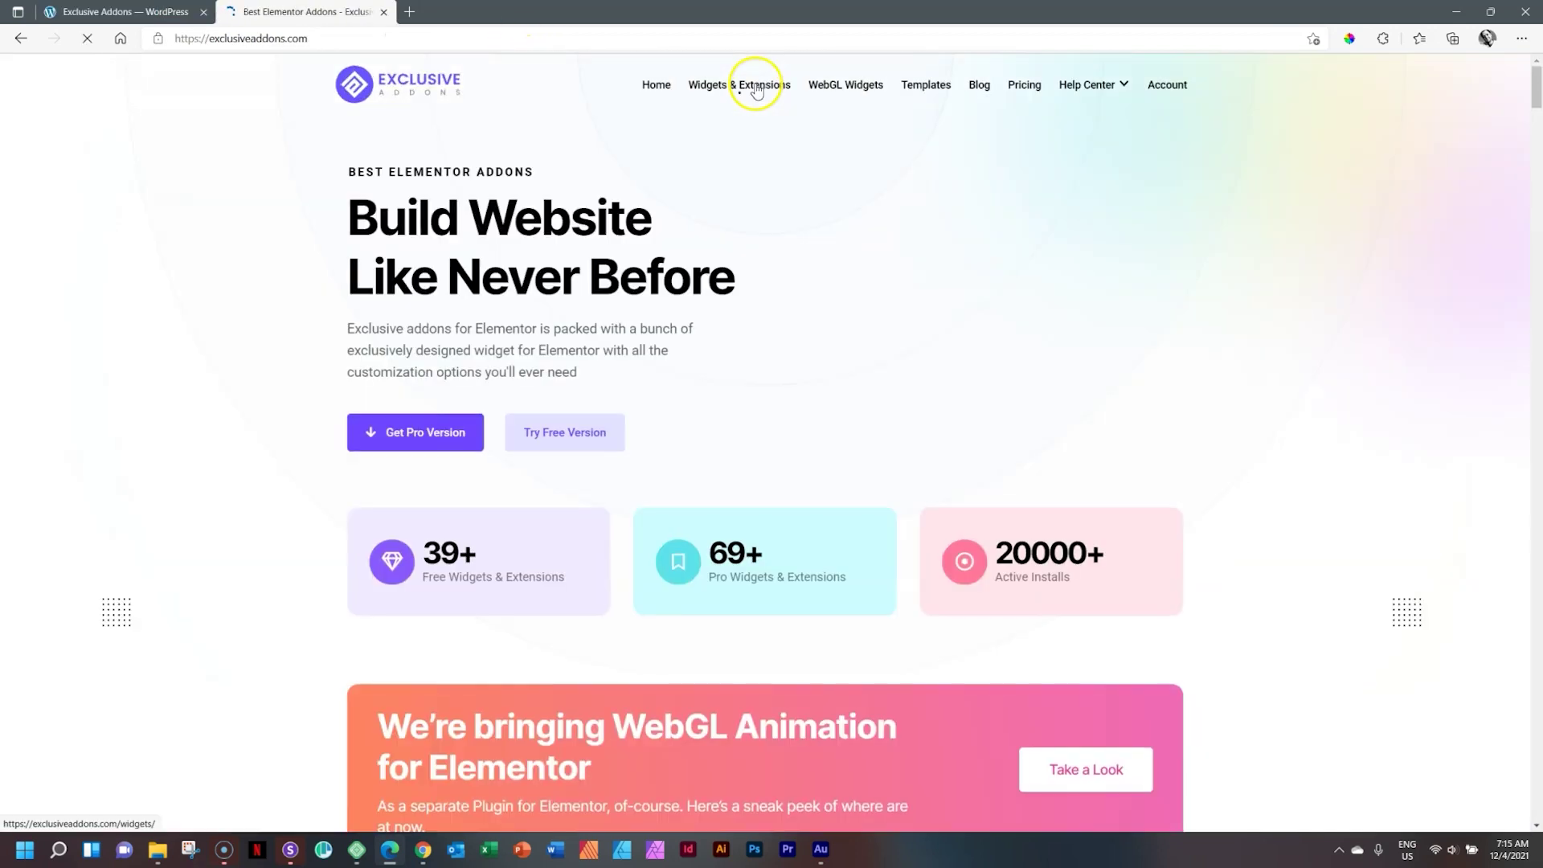
{"action": "left_click", "coordinate": [755, 85]}
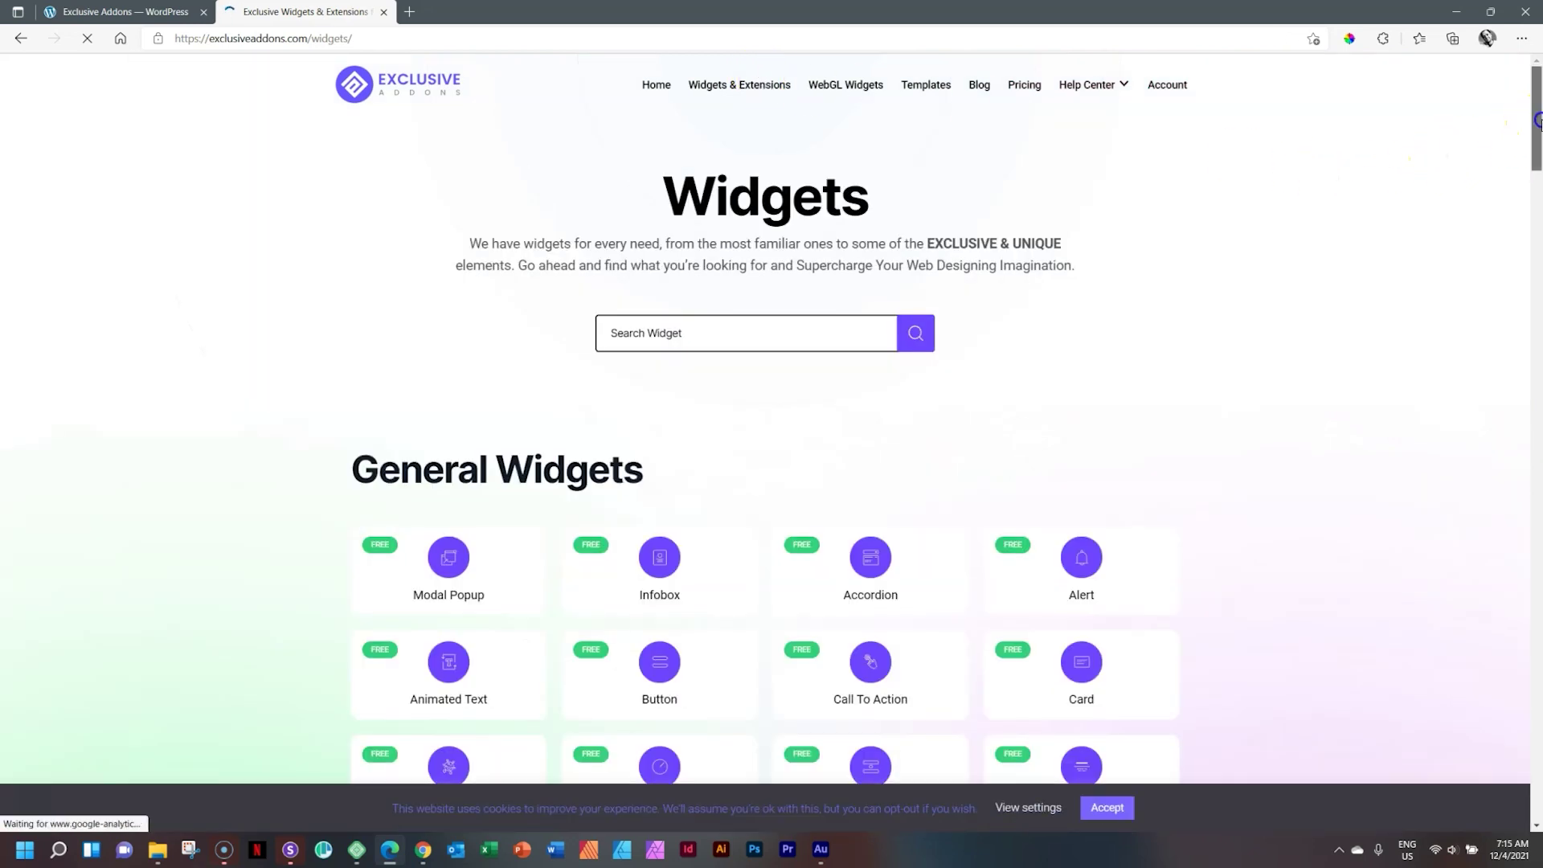
{"action": "left_click_drag", "start_coordinate": [1536, 101], "coordinate": [1537, 527]}
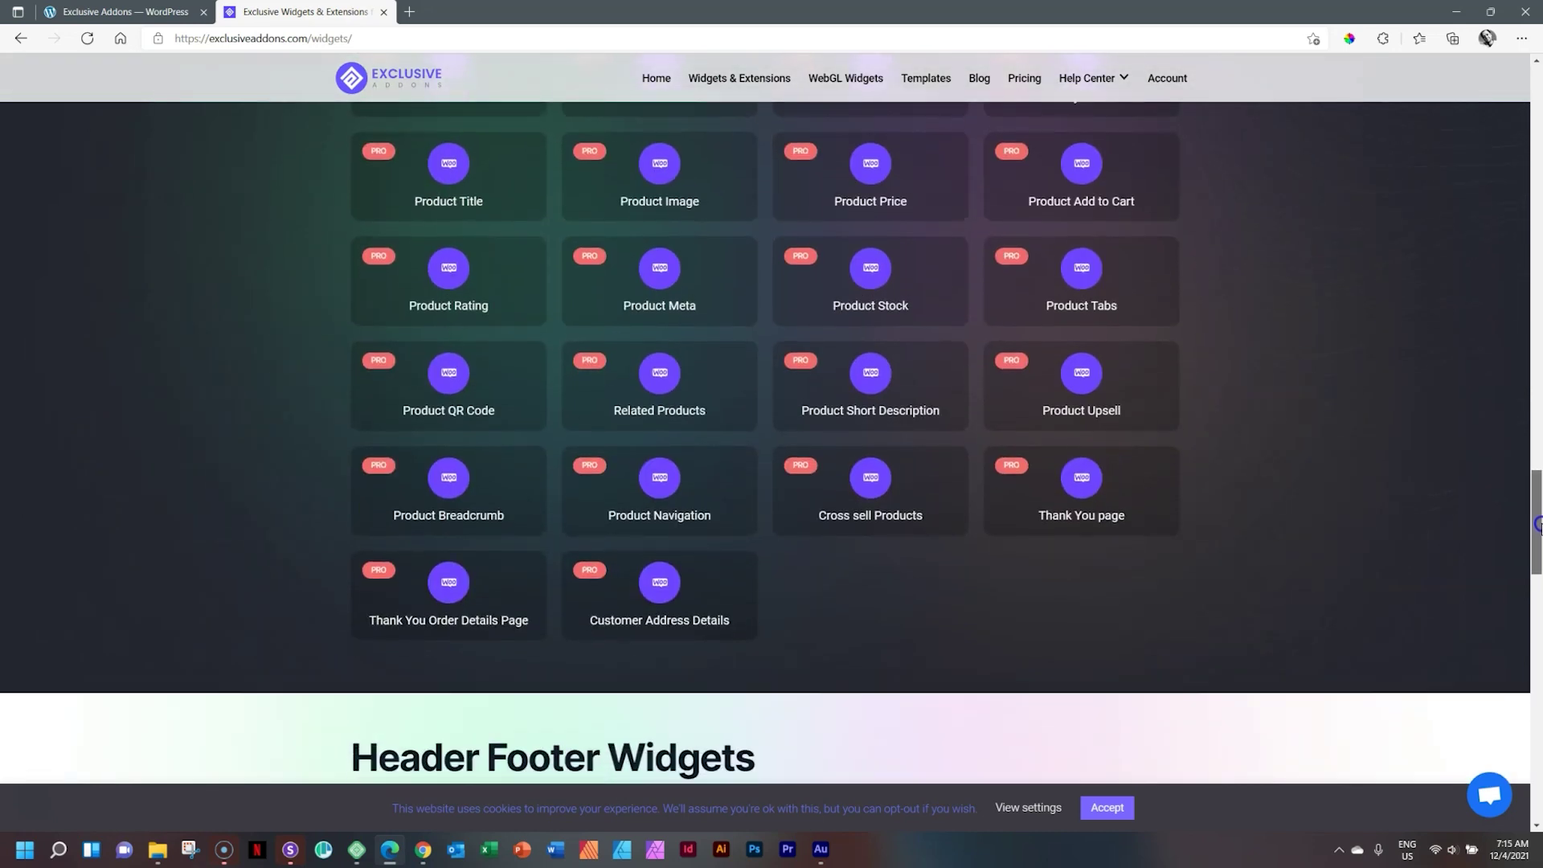
{"action": "left_click", "coordinate": [685, 390]}
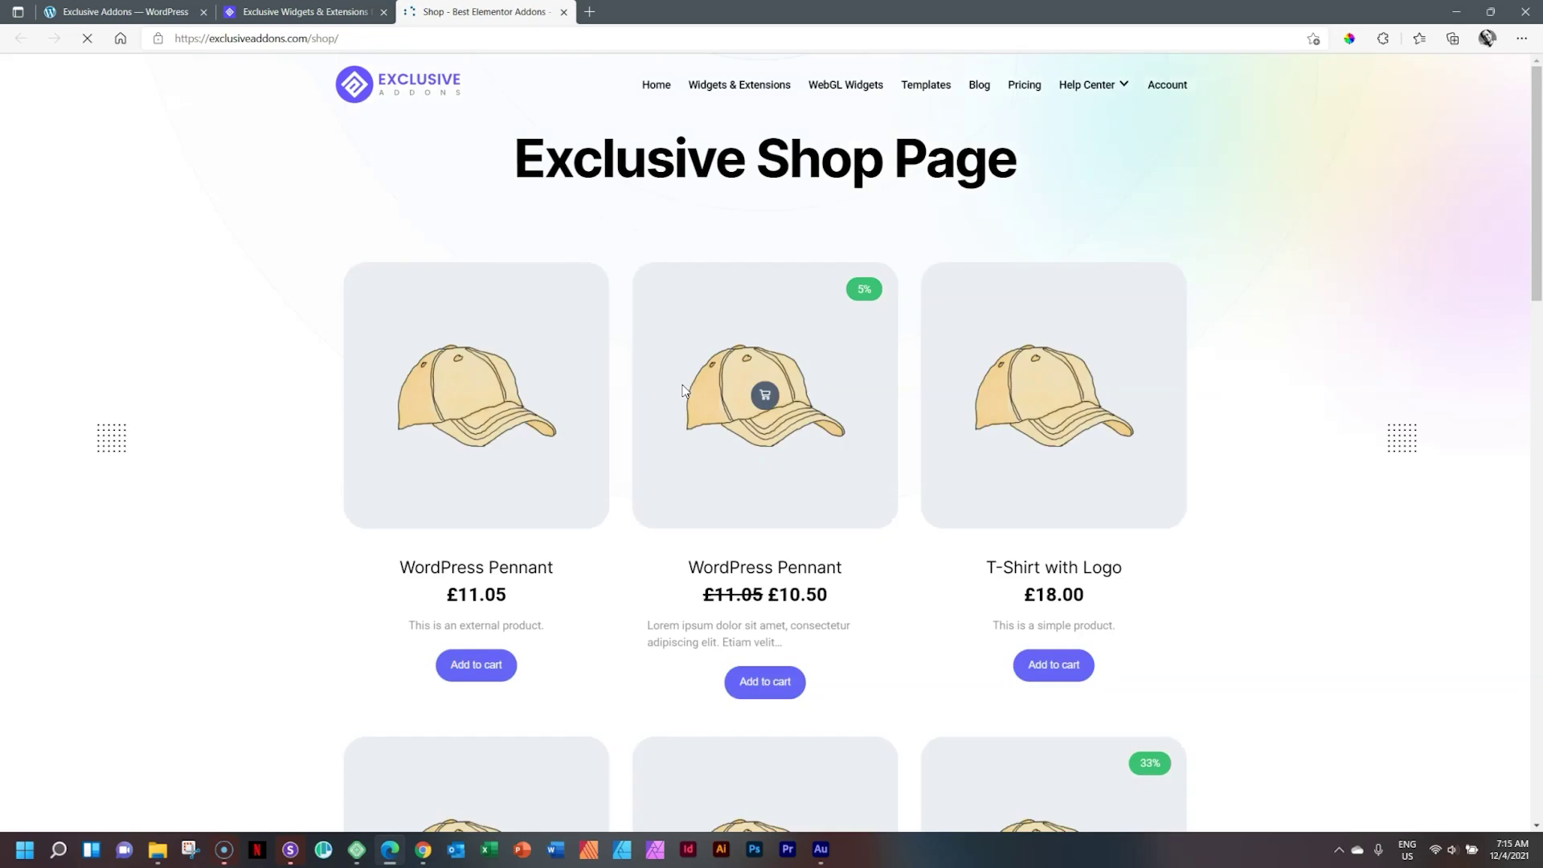
{"action": "mouse_move", "coordinate": [1536, 161]}
{"action": "left_mouse_down"}
{"action": "mouse_move", "coordinate": [1537, 467]}
{"action": "mouse_move", "coordinate": [1537, 155]}
{"action": "left_mouse_up"}
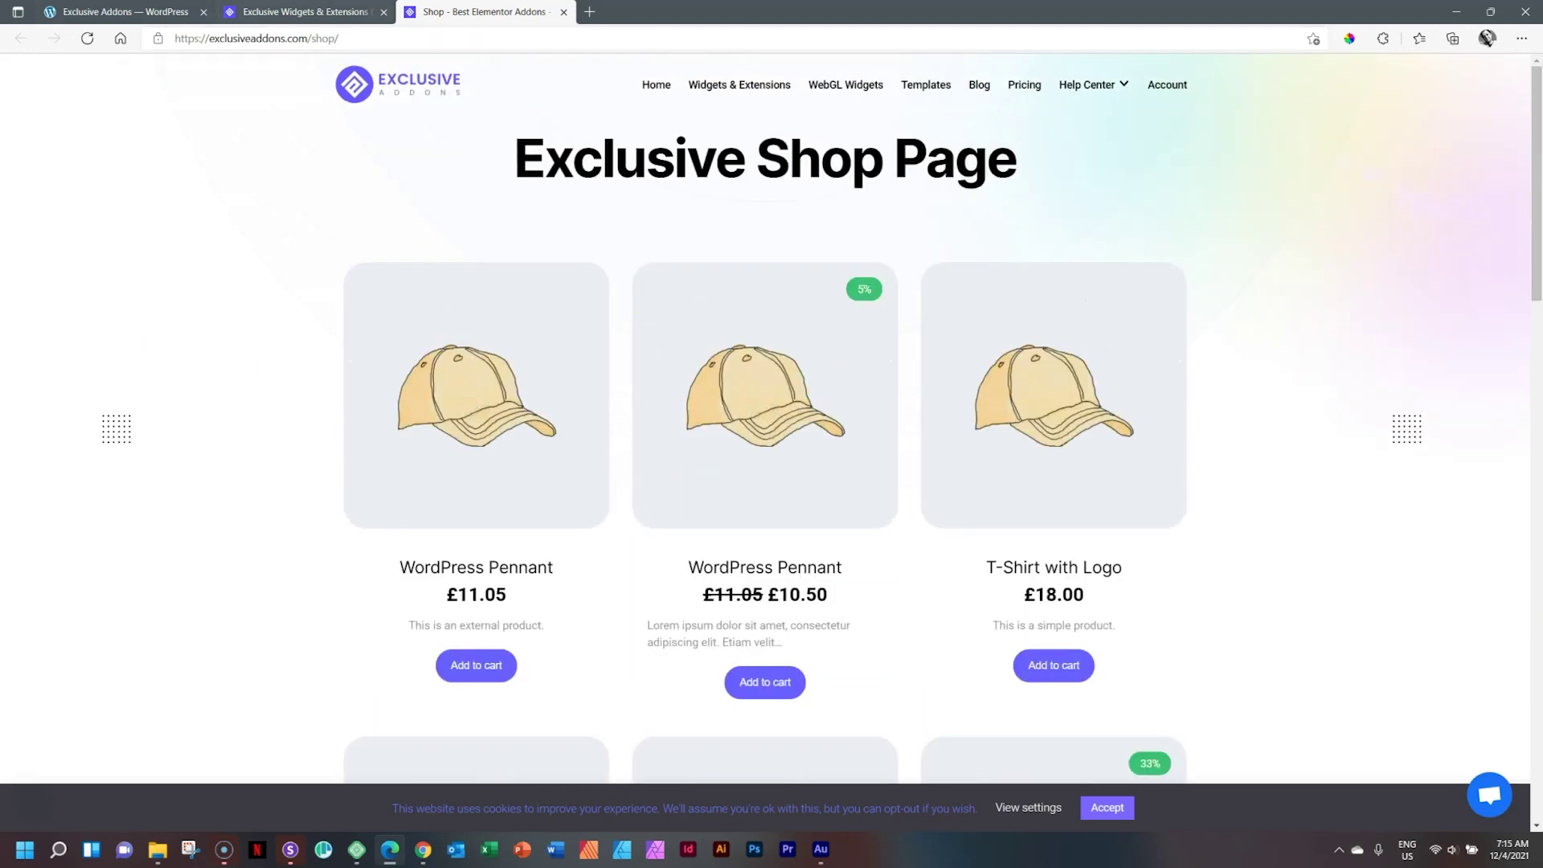
Examine the free and Pro entries in the Exclusive Addons Extensions settings and revisit the demo shop page
{"action": "left_click", "coordinate": [135, 12]}
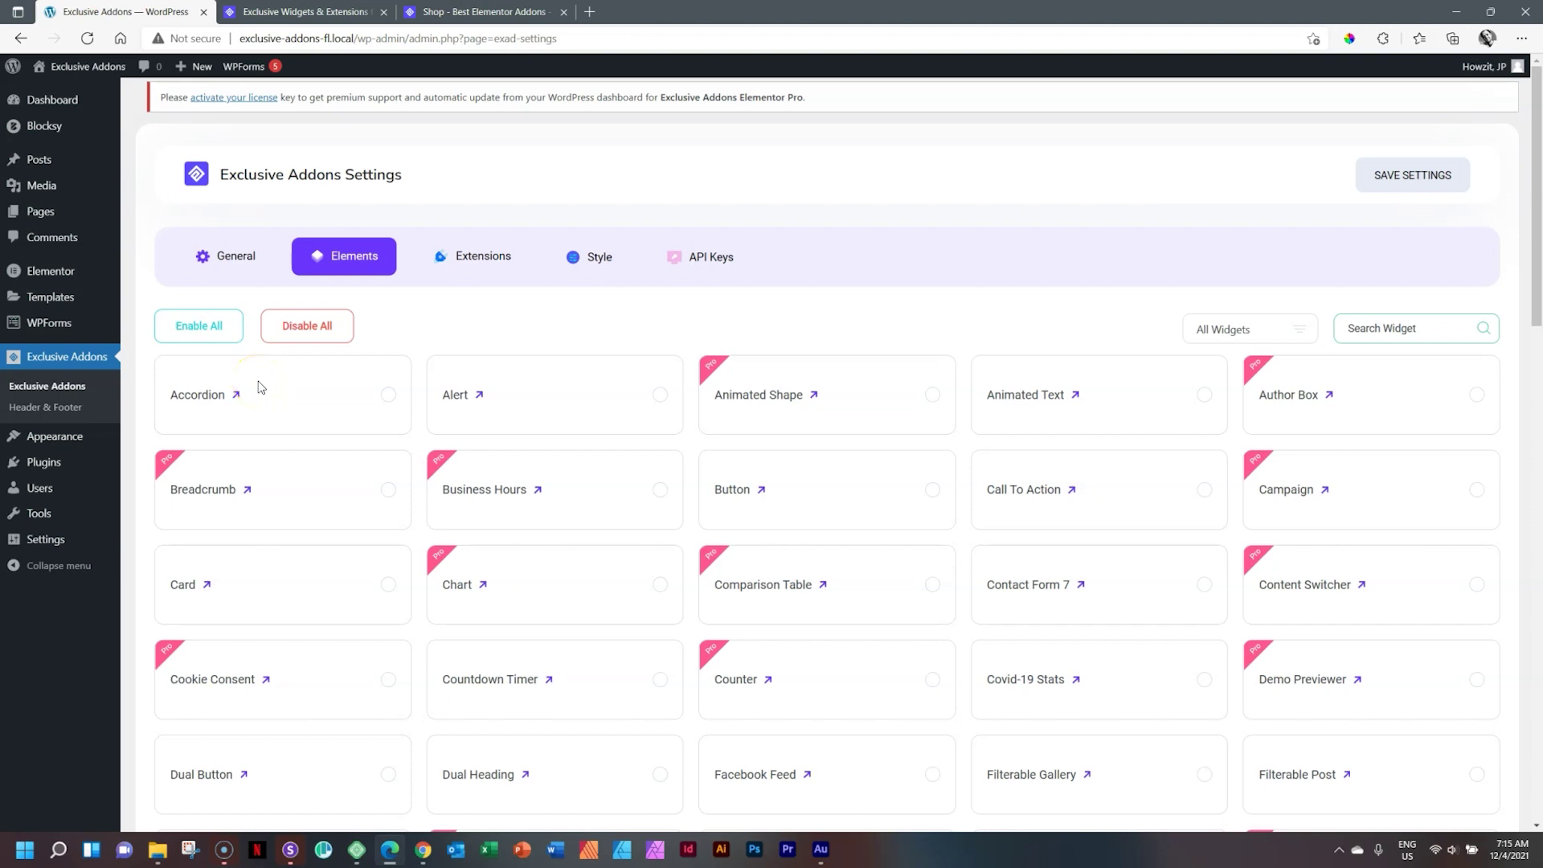
{"action": "left_click", "coordinate": [487, 259]}
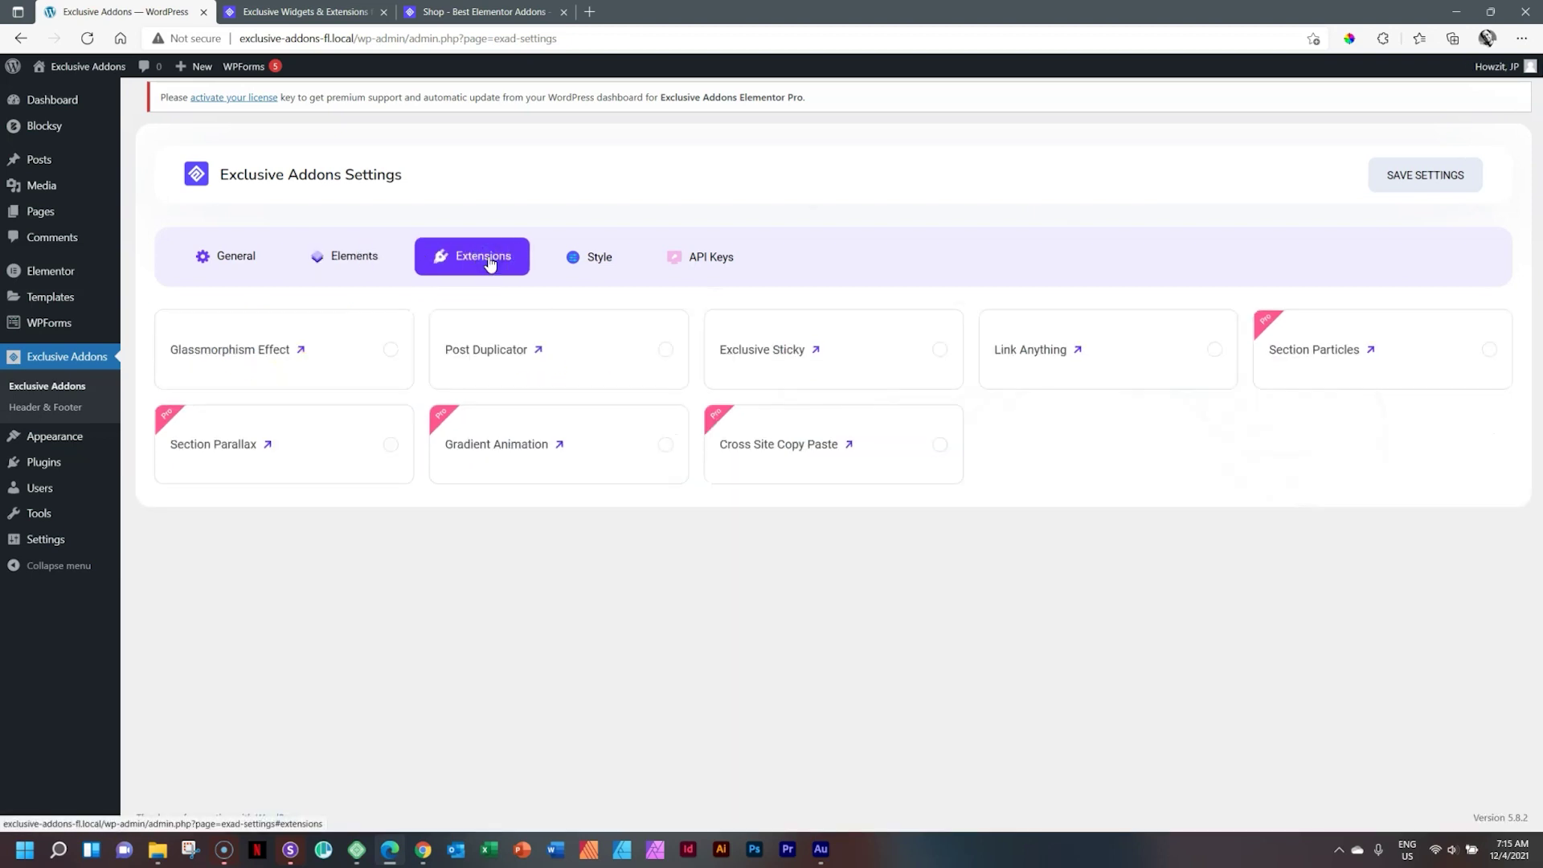
{"action": "left_click", "coordinate": [1302, 345]}
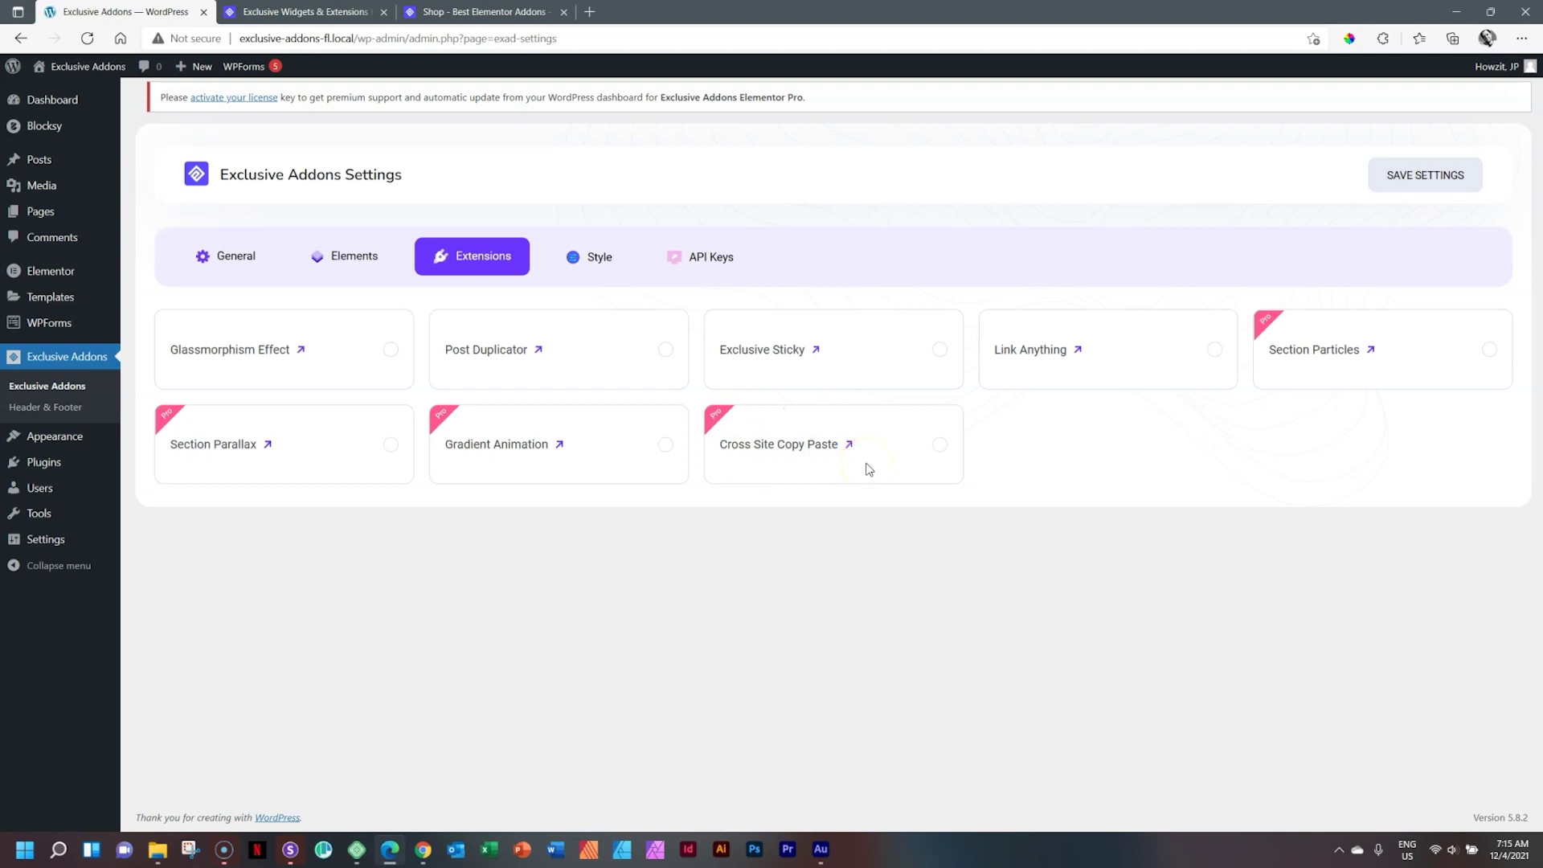
{"action": "left_click", "coordinate": [474, 11]}
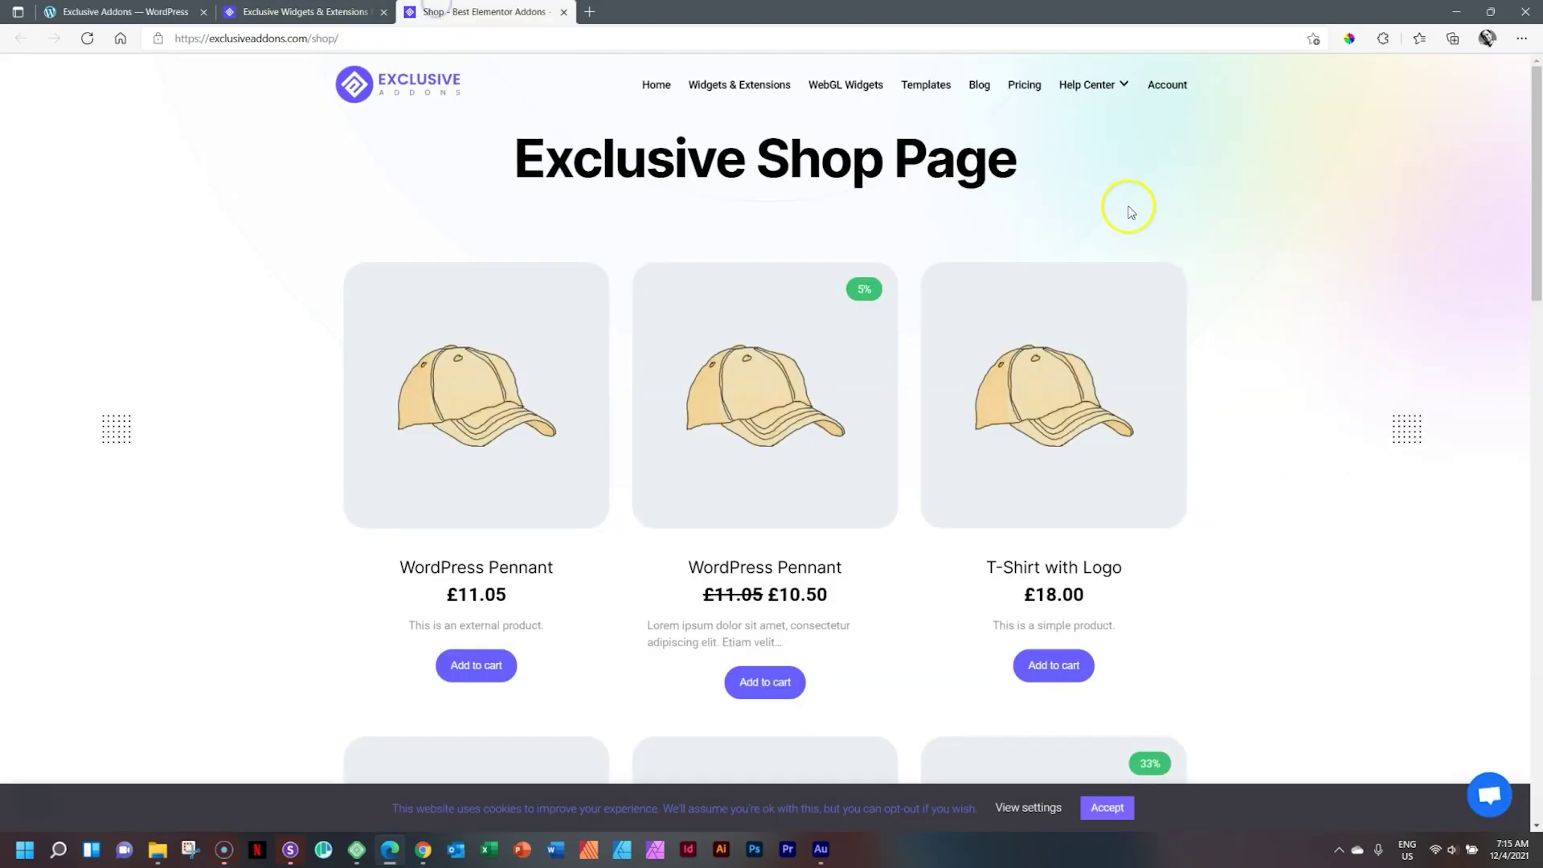
Review the Style colour options and API Keys fields in the Exclusive Addons settings, ending on the General settings
{"action": "left_click", "coordinate": [120, 11]}
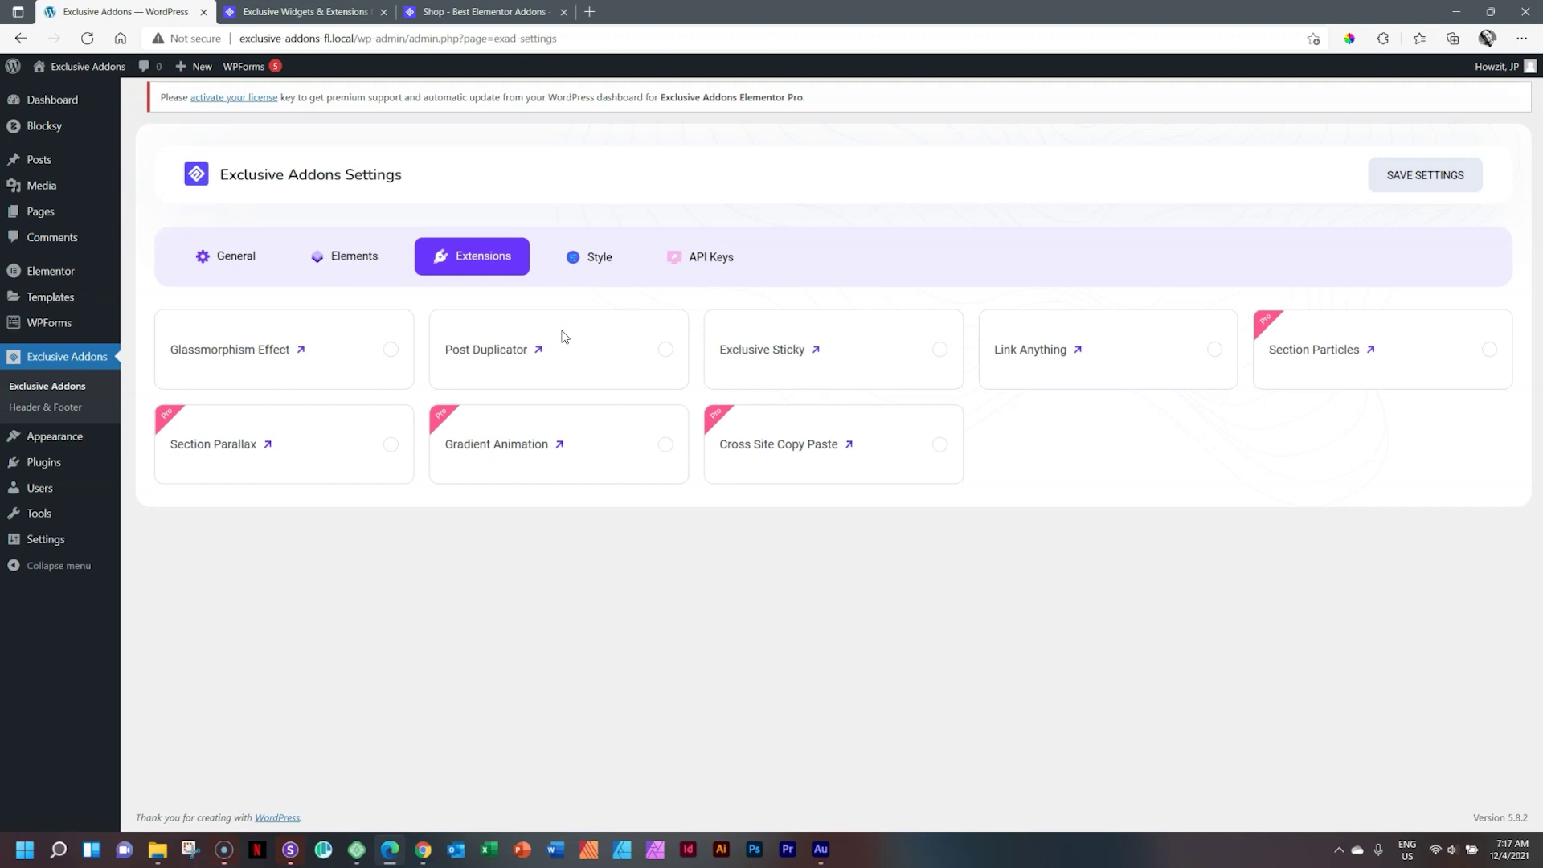
{"action": "left_click", "coordinate": [592, 256]}
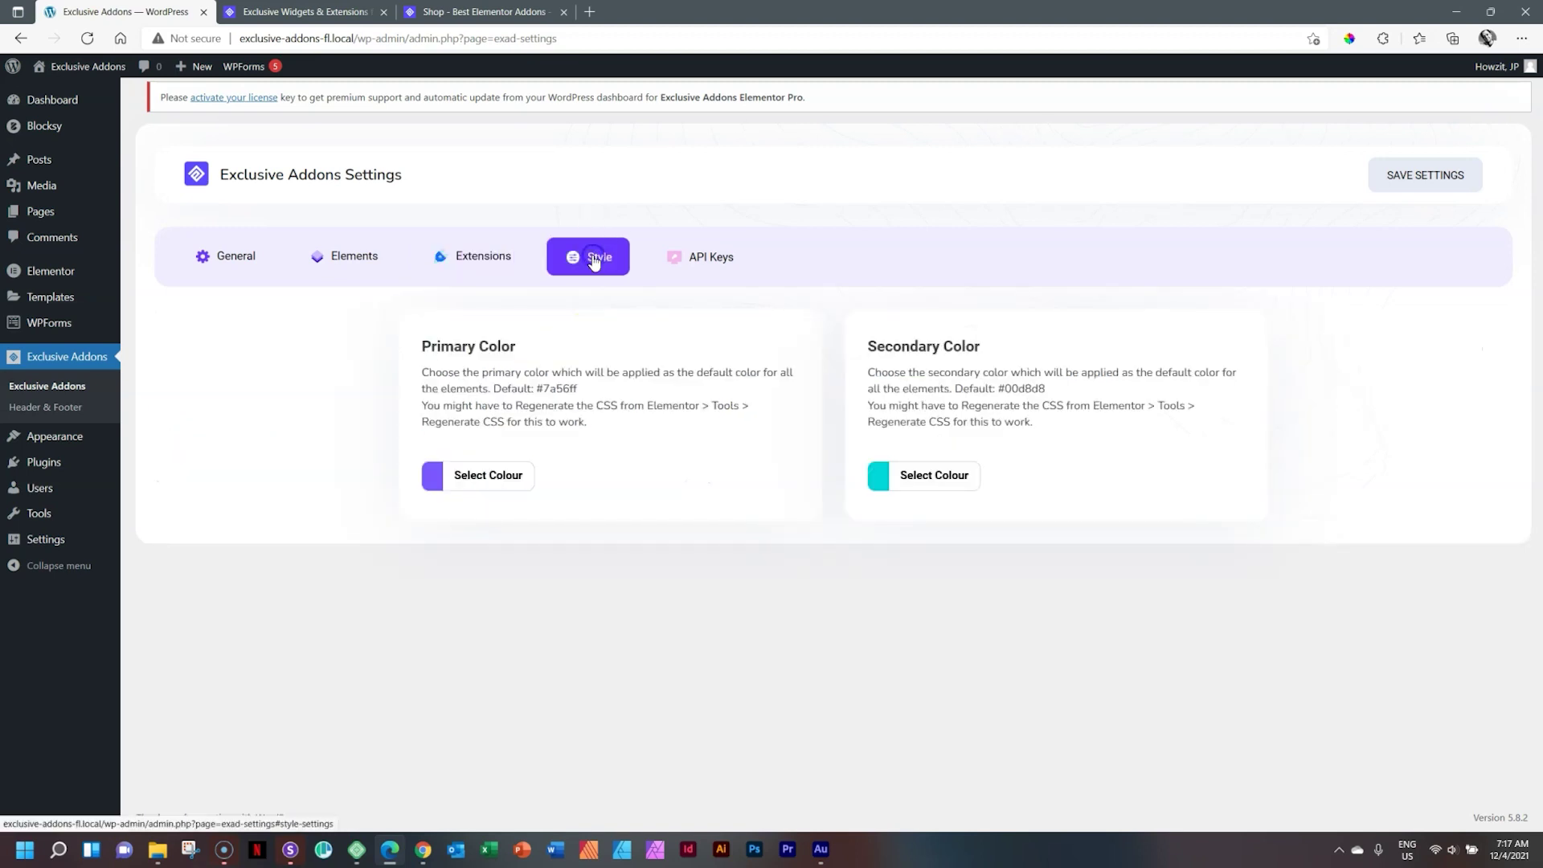
{"action": "left_click", "coordinate": [720, 258]}
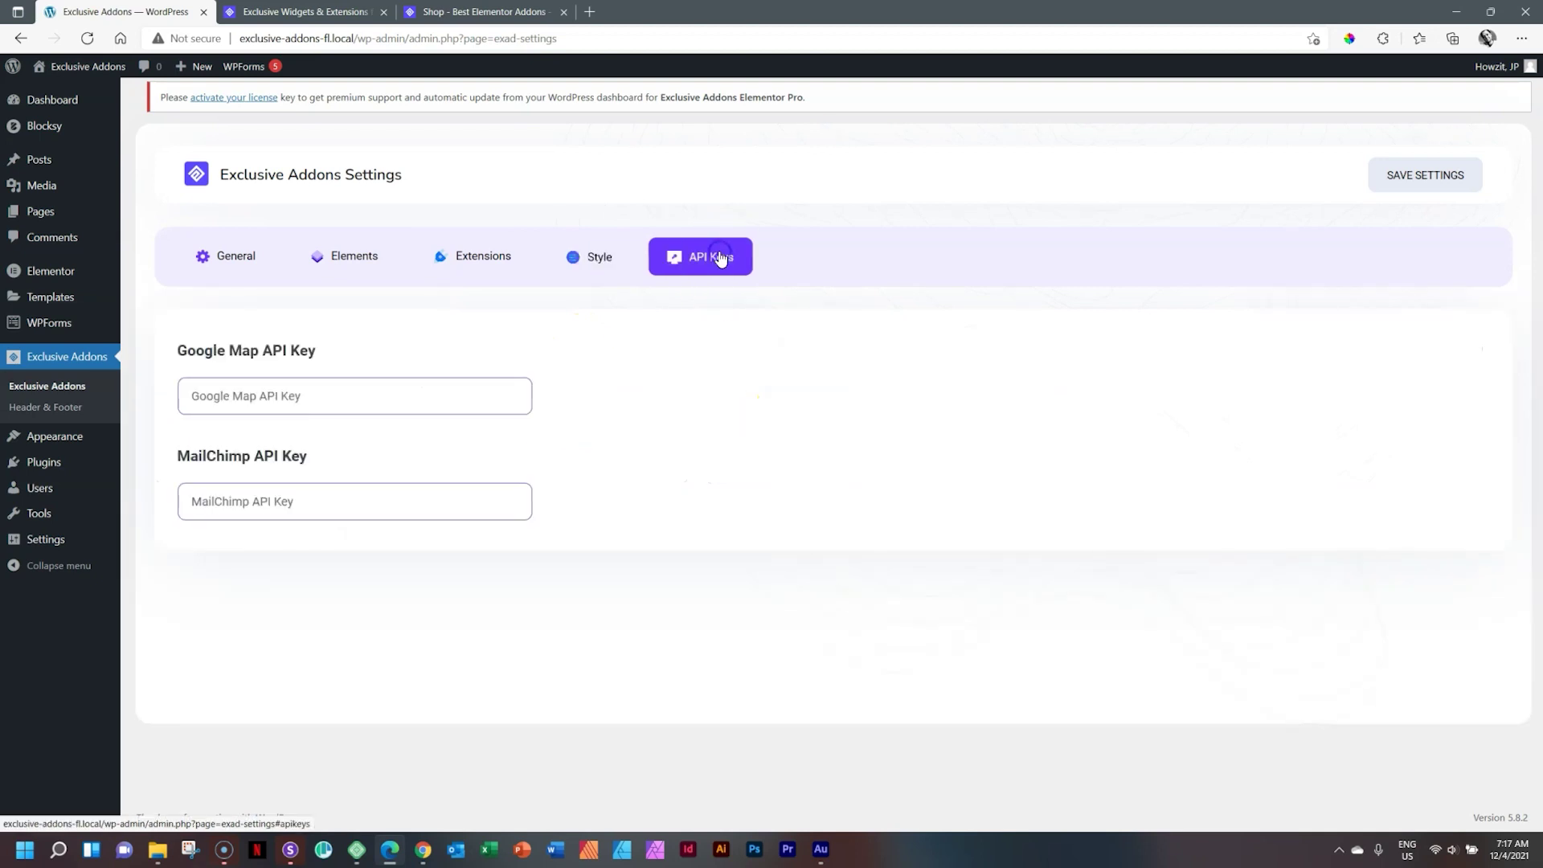
{"action": "left_click", "coordinate": [233, 267]}
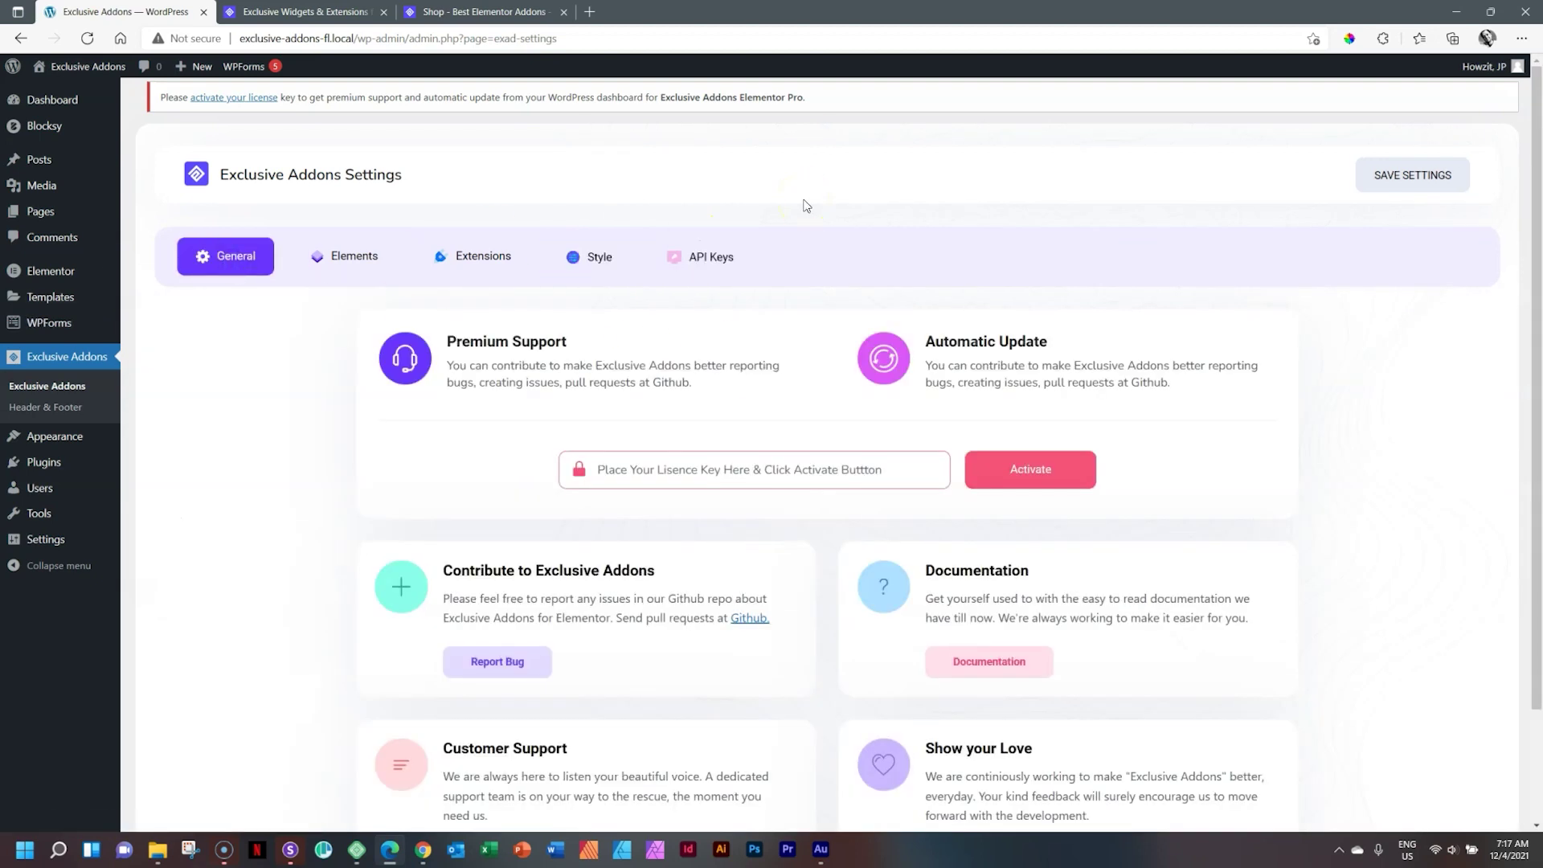